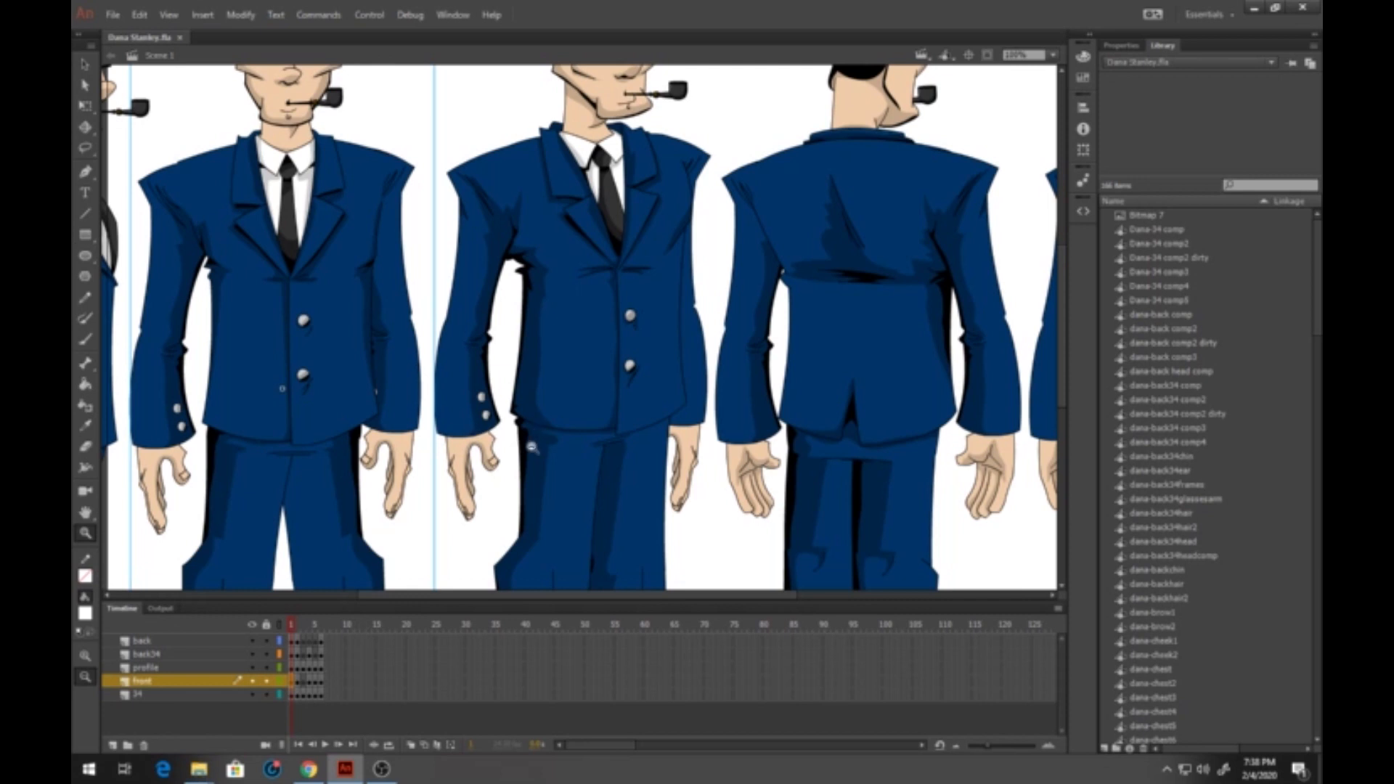
Step: Examine the suited character's turnaround, comparing its profile, front, three-quarter, back three-quarter and back views
click(628, 333)
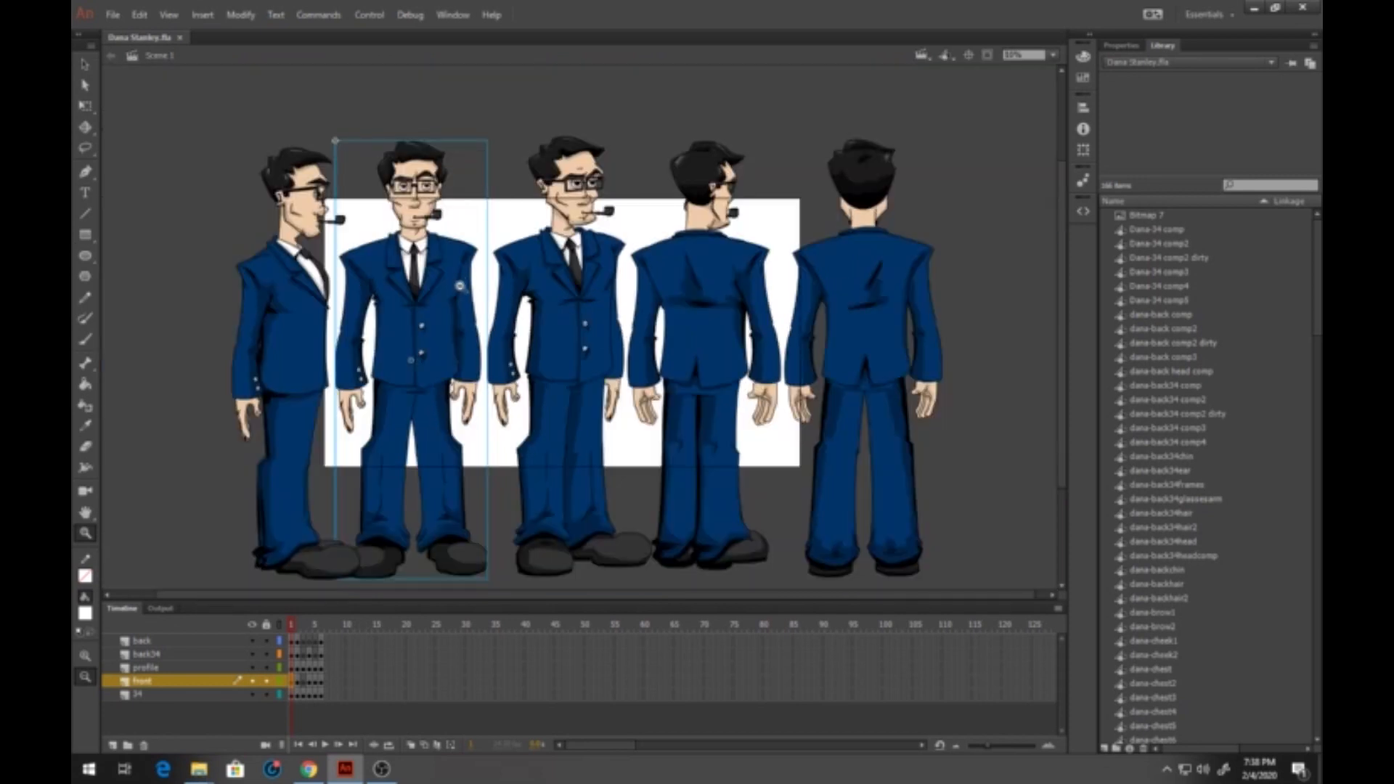
drag(444, 321, 408, 318)
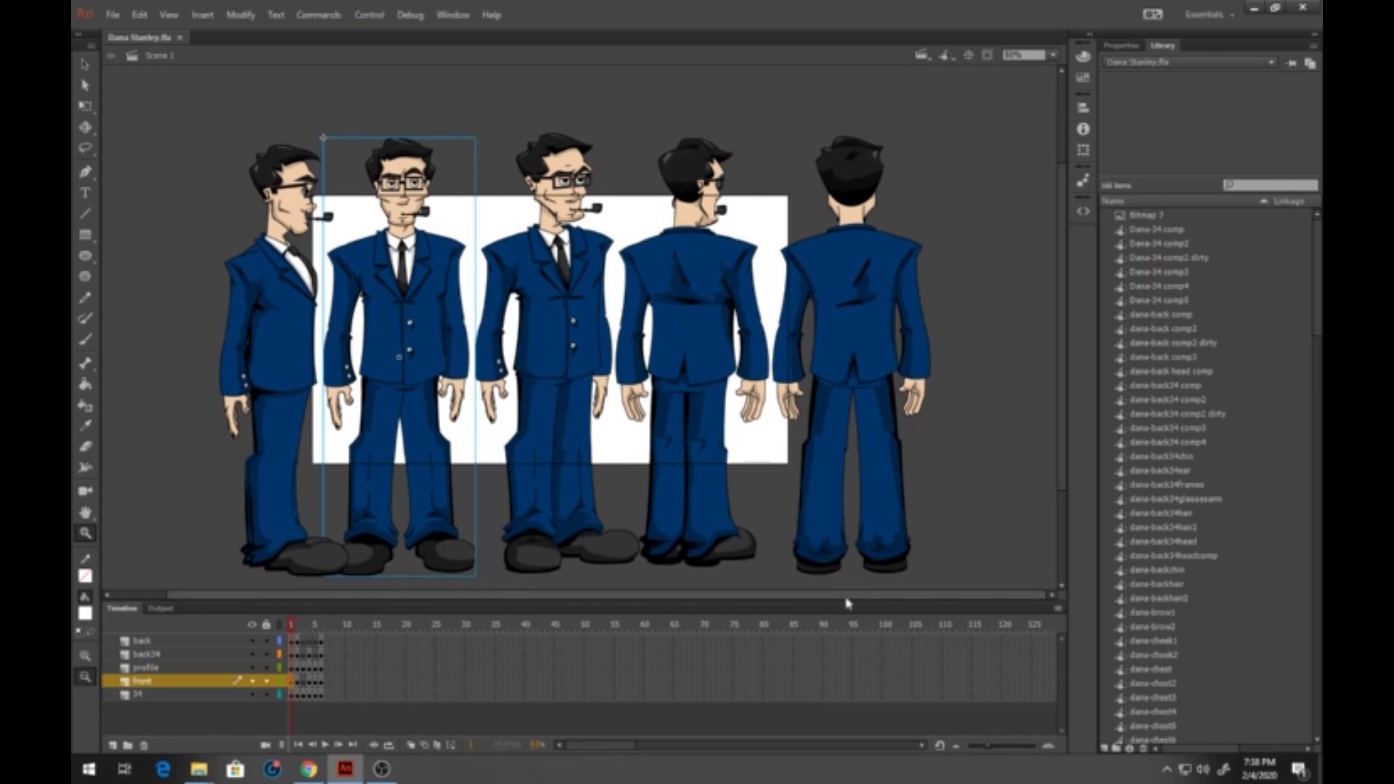
mouse_move(846, 597)
mouse_down()
mouse_move(708, 599)
mouse_move(834, 598)
mouse_up()
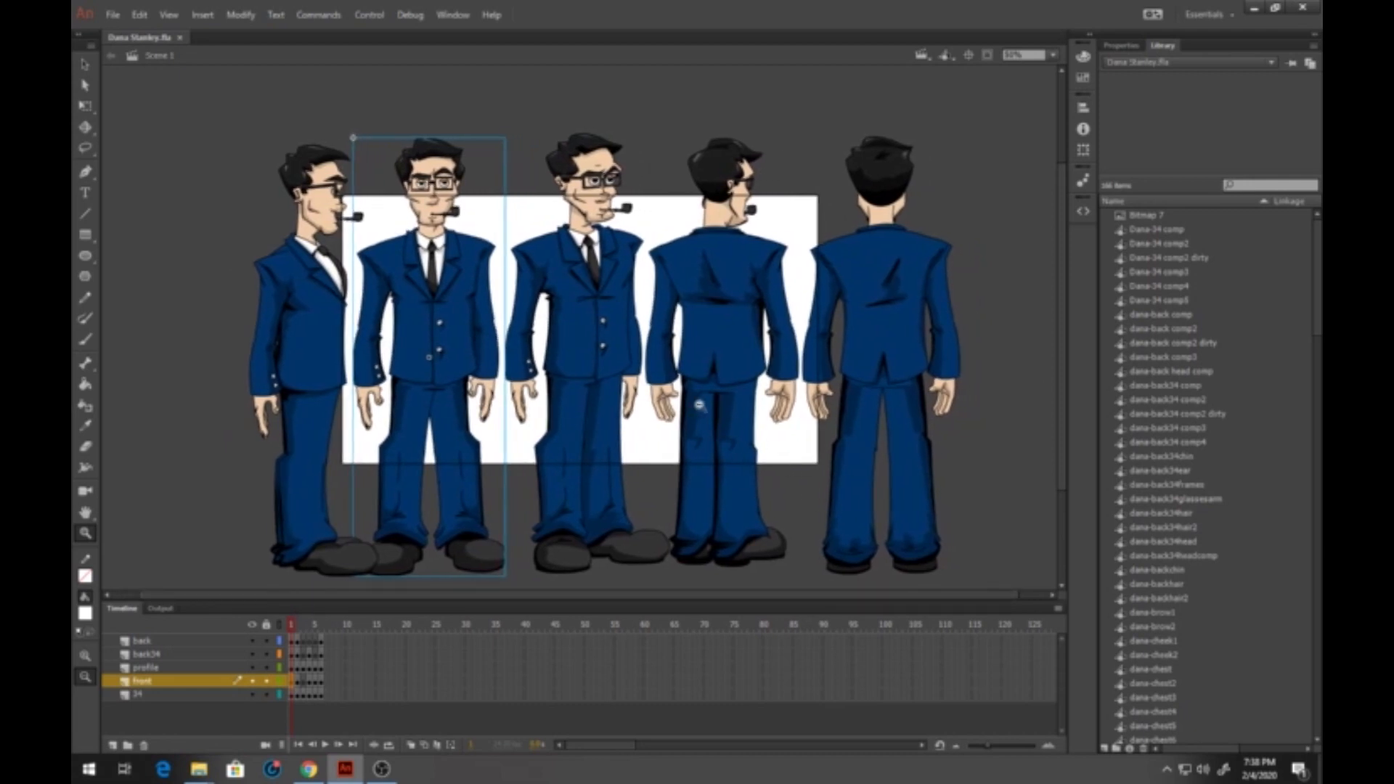
drag(258, 138, 856, 510)
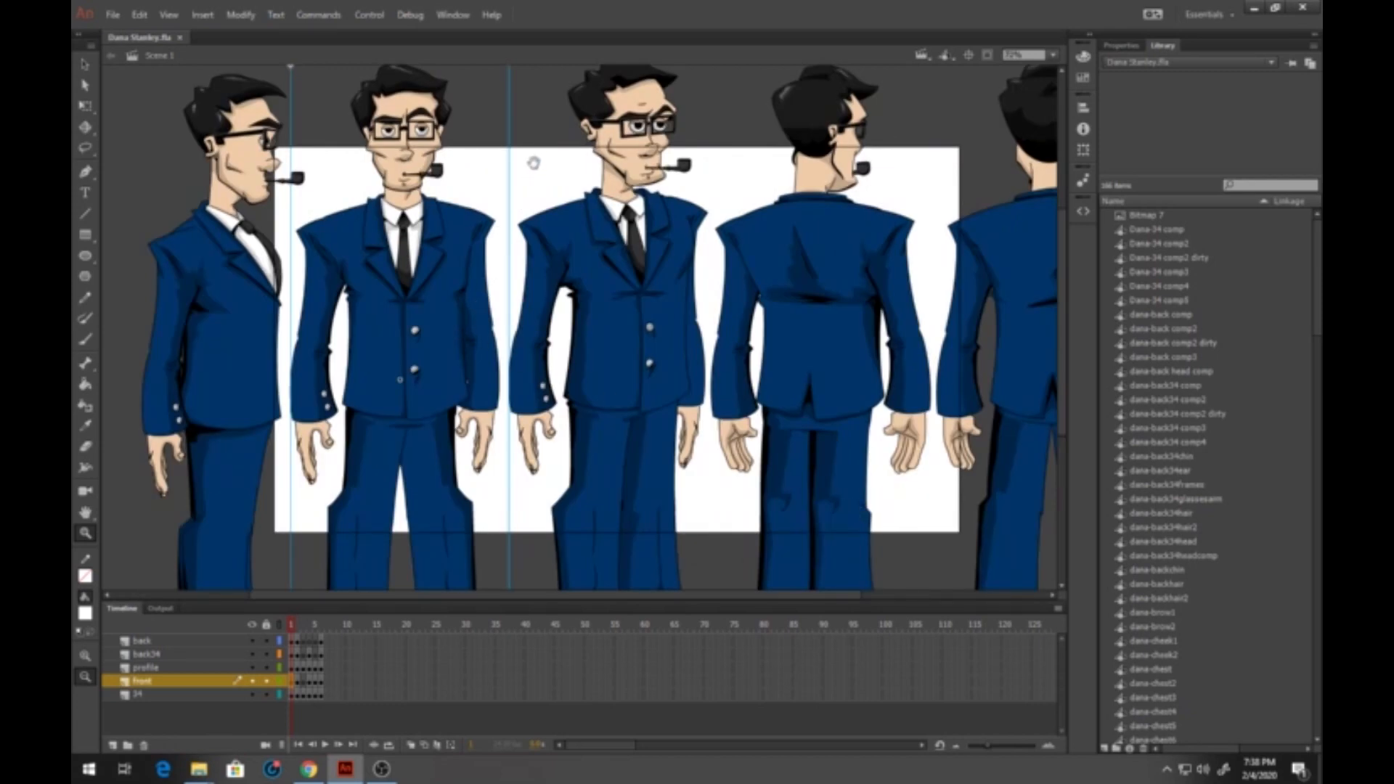
drag(530, 170, 501, 196)
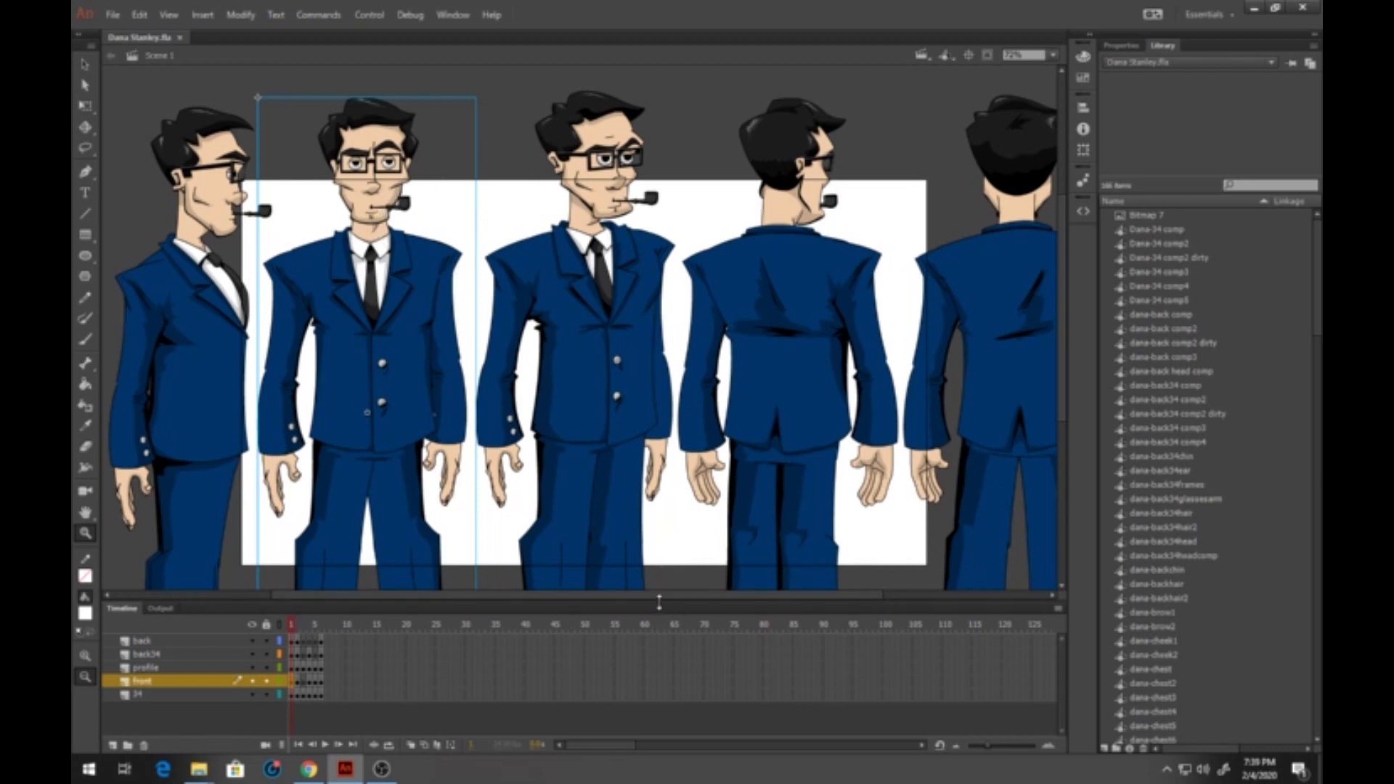
drag(663, 602, 664, 647)
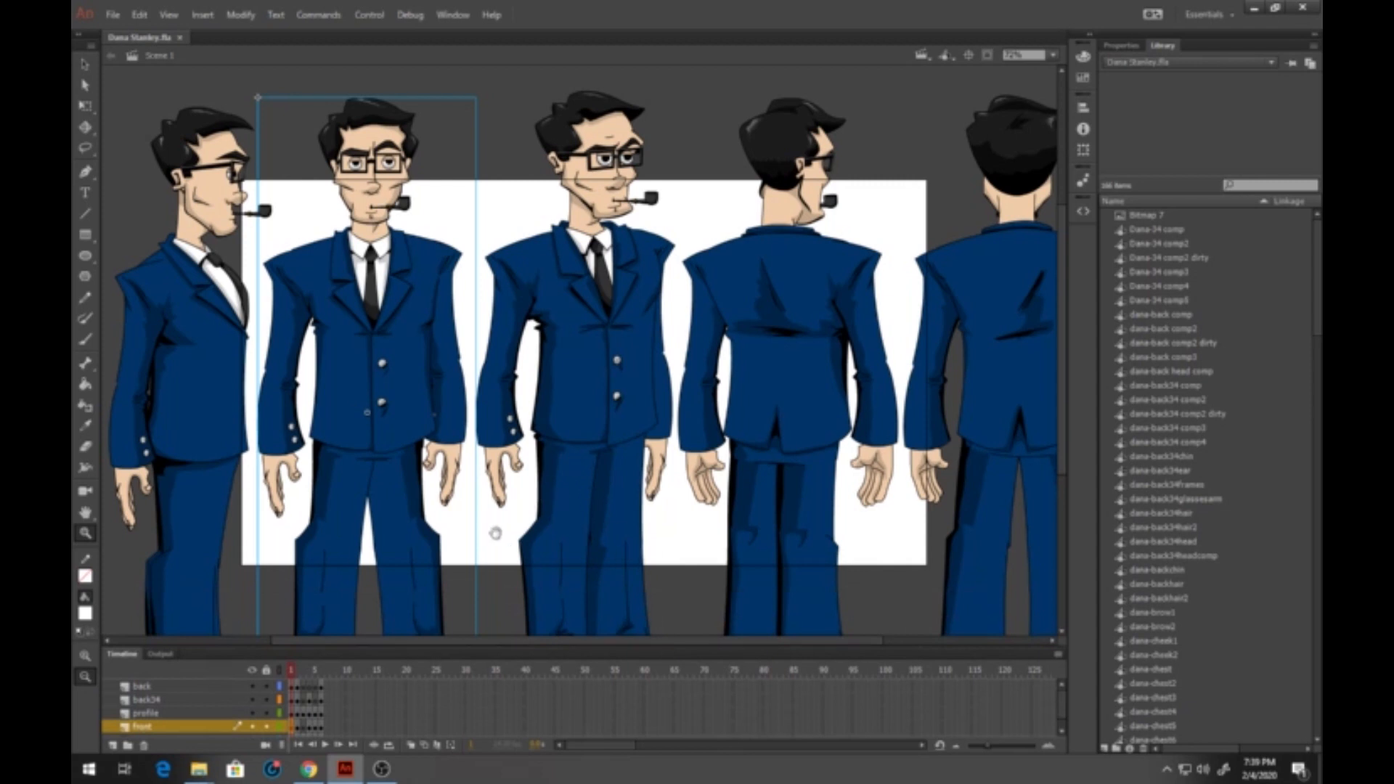
drag(491, 532, 535, 498)
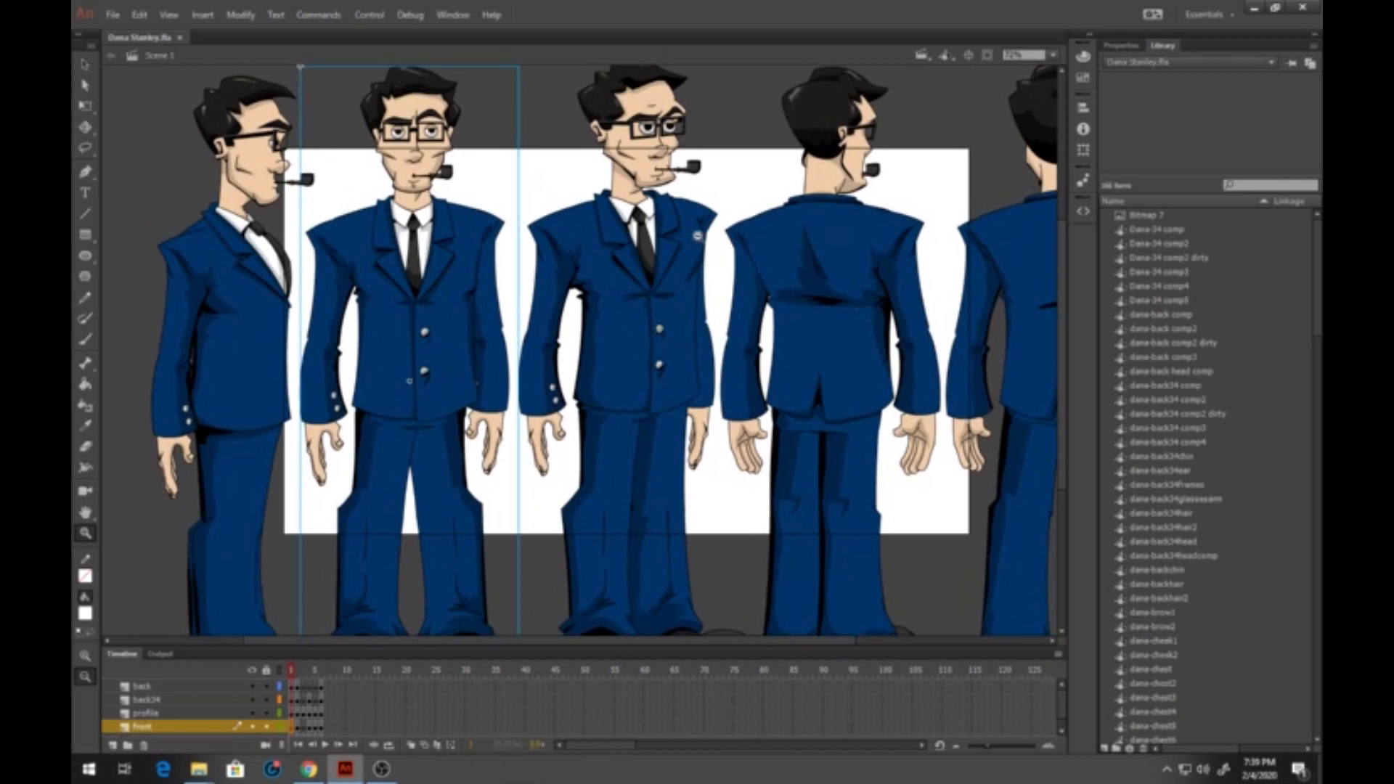
drag(720, 180, 707, 195)
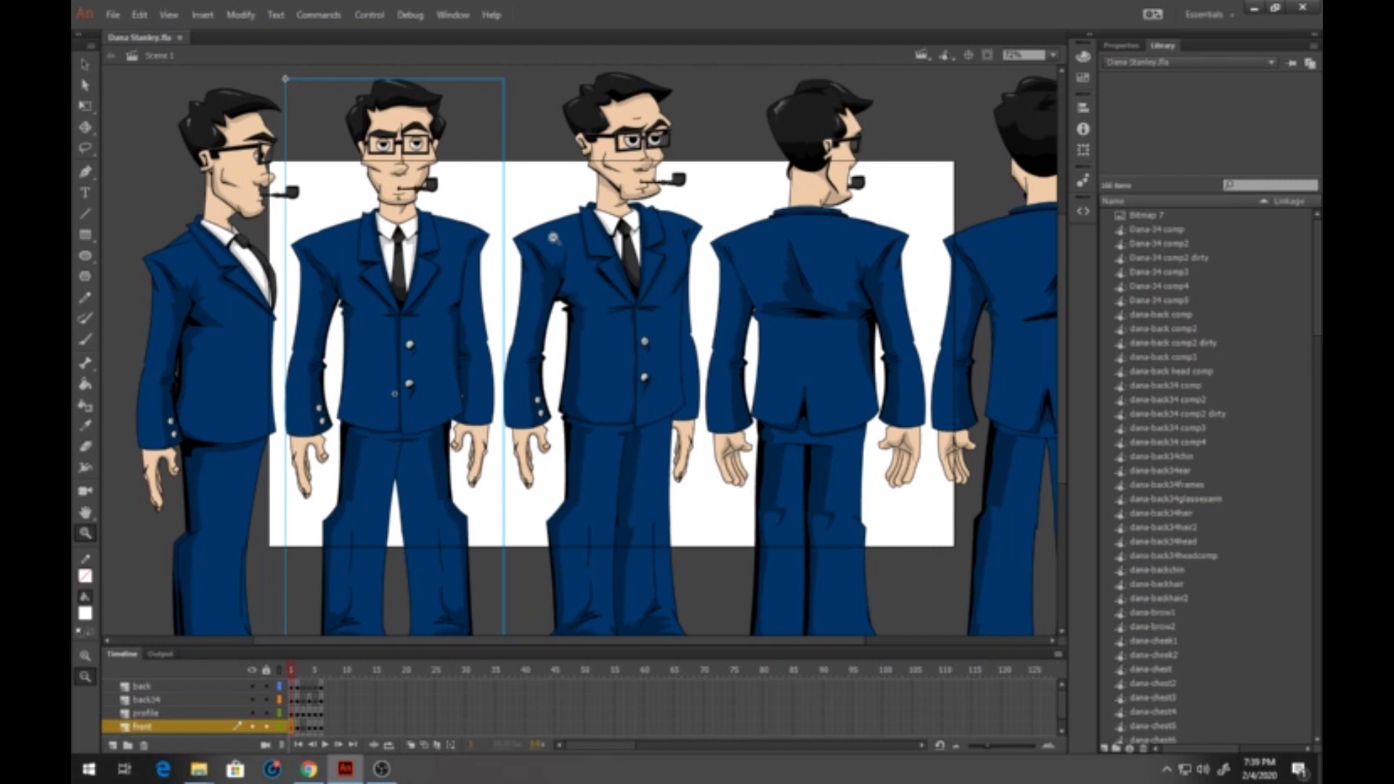
drag(541, 205, 532, 205)
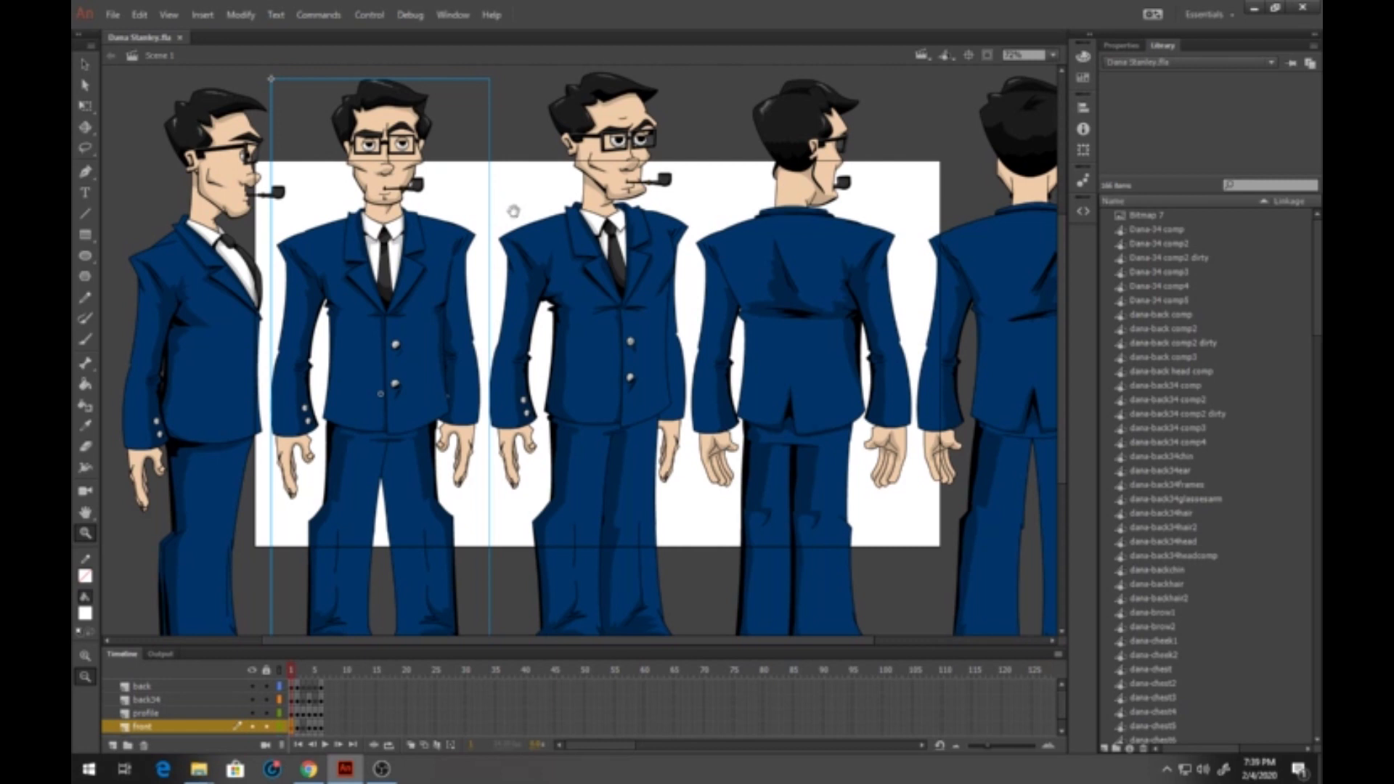
drag(513, 211, 499, 202)
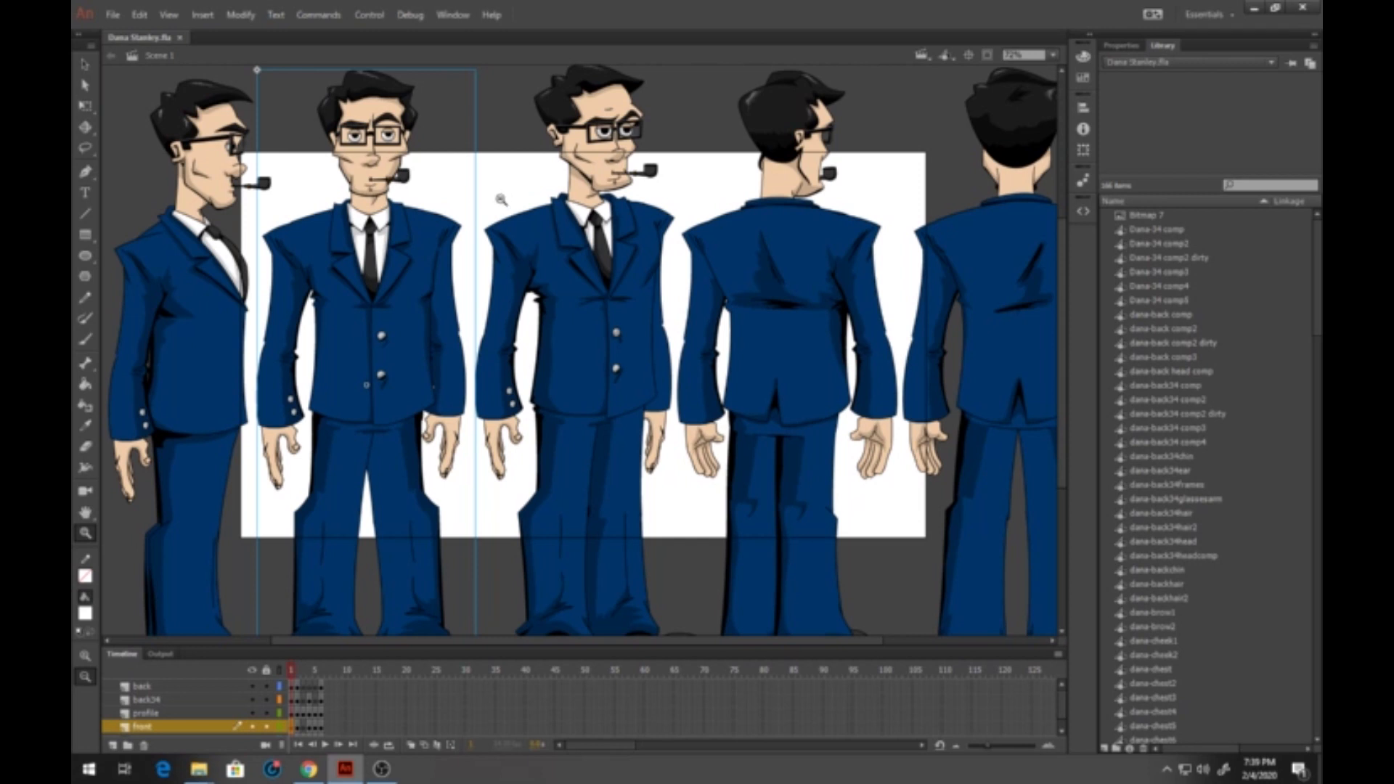
click(84, 65)
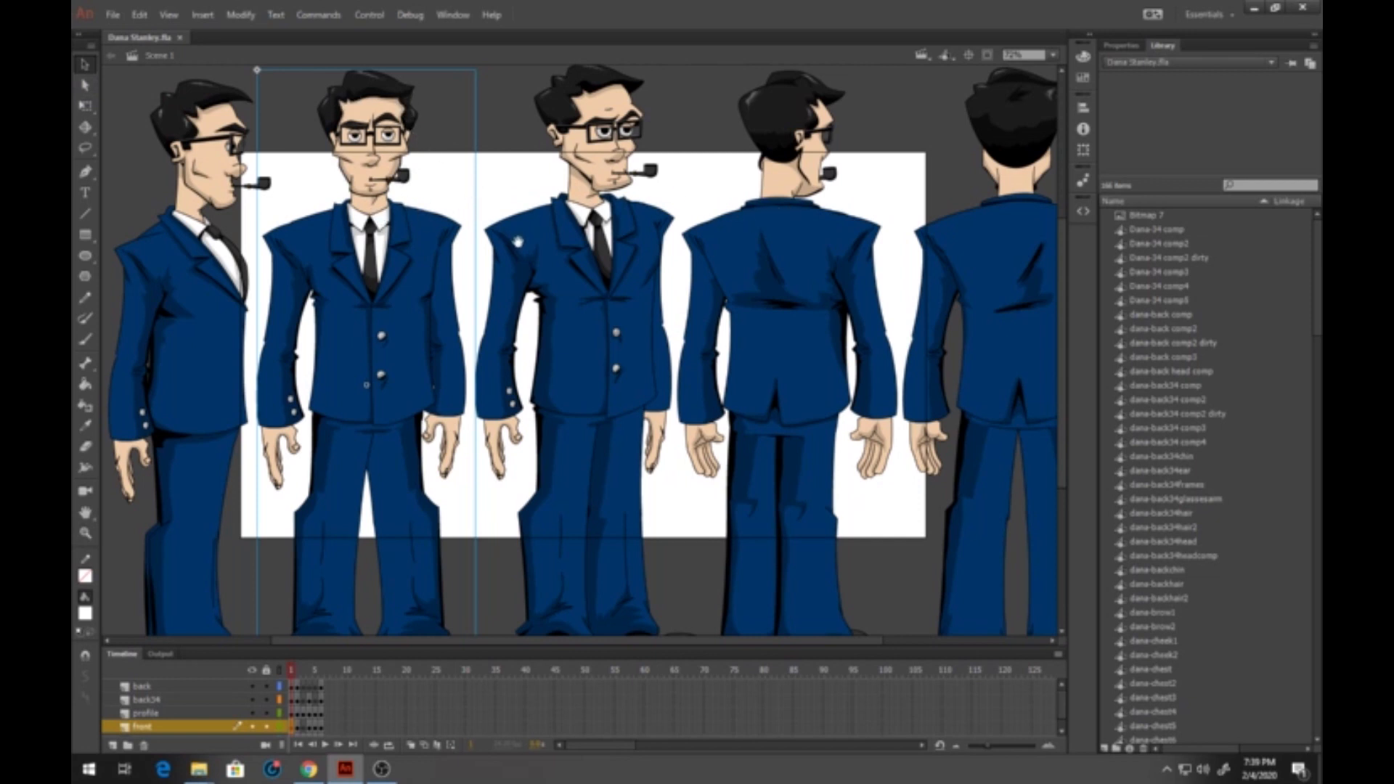
mouse_move(517, 245)
mouse_down()
mouse_move(357, 187)
mouse_move(637, 190)
mouse_move(354, 194)
mouse_move(536, 199)
mouse_move(541, 234)
mouse_up()
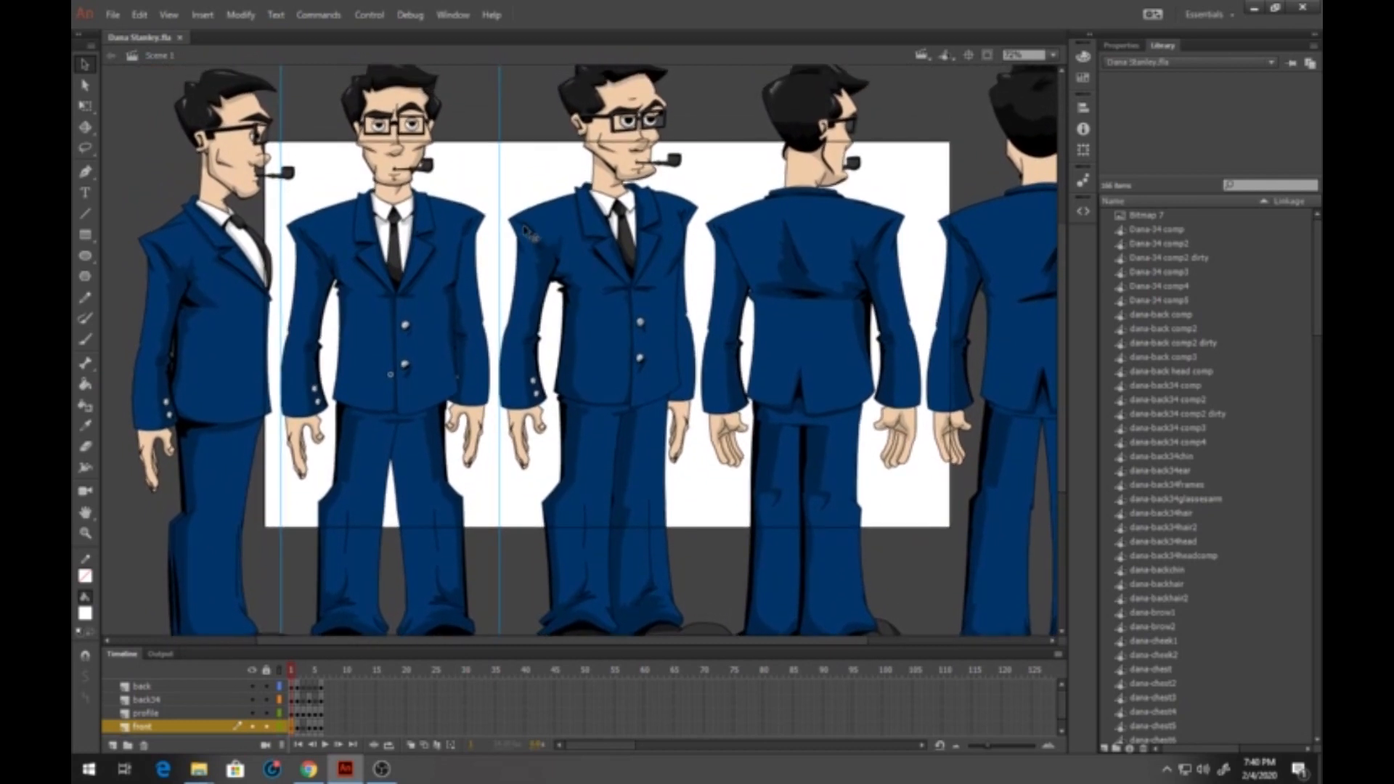
drag(503, 179, 494, 207)
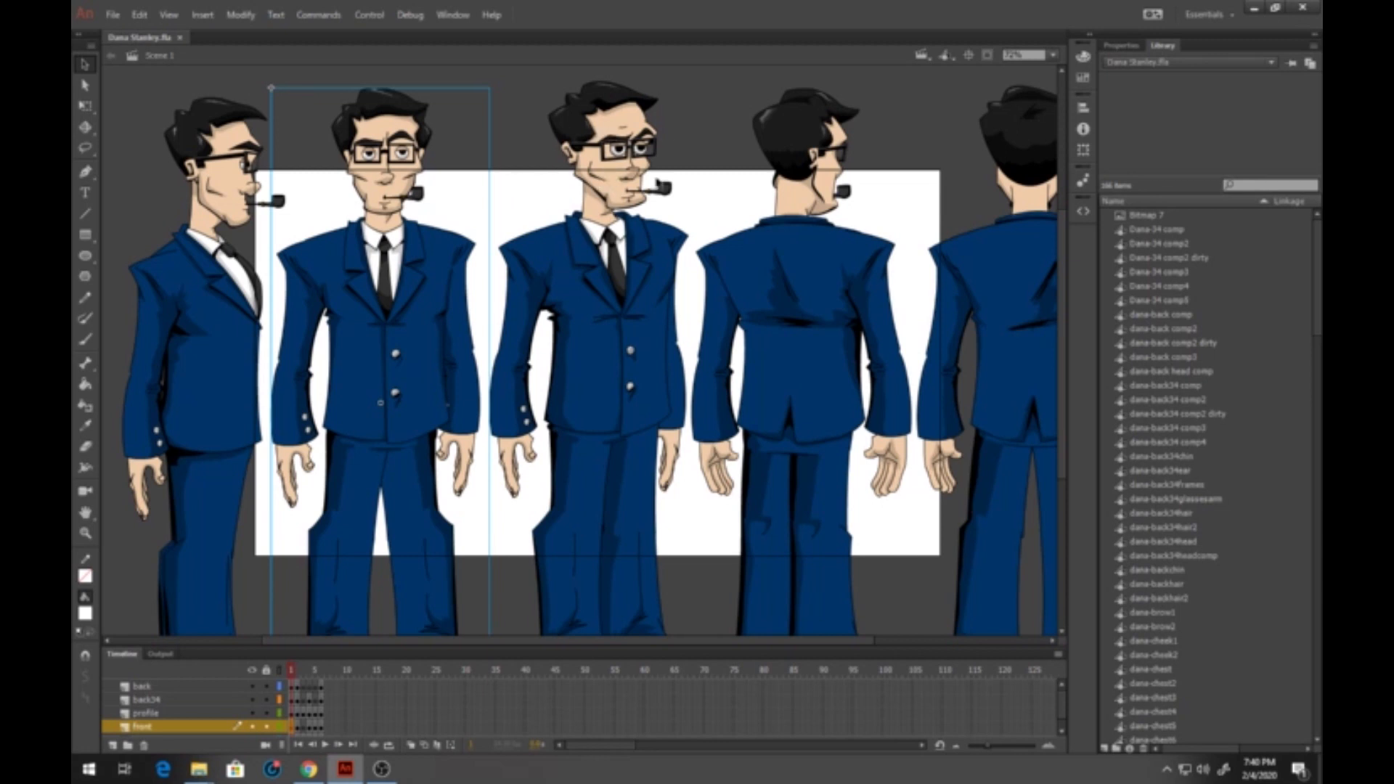
click(590, 358)
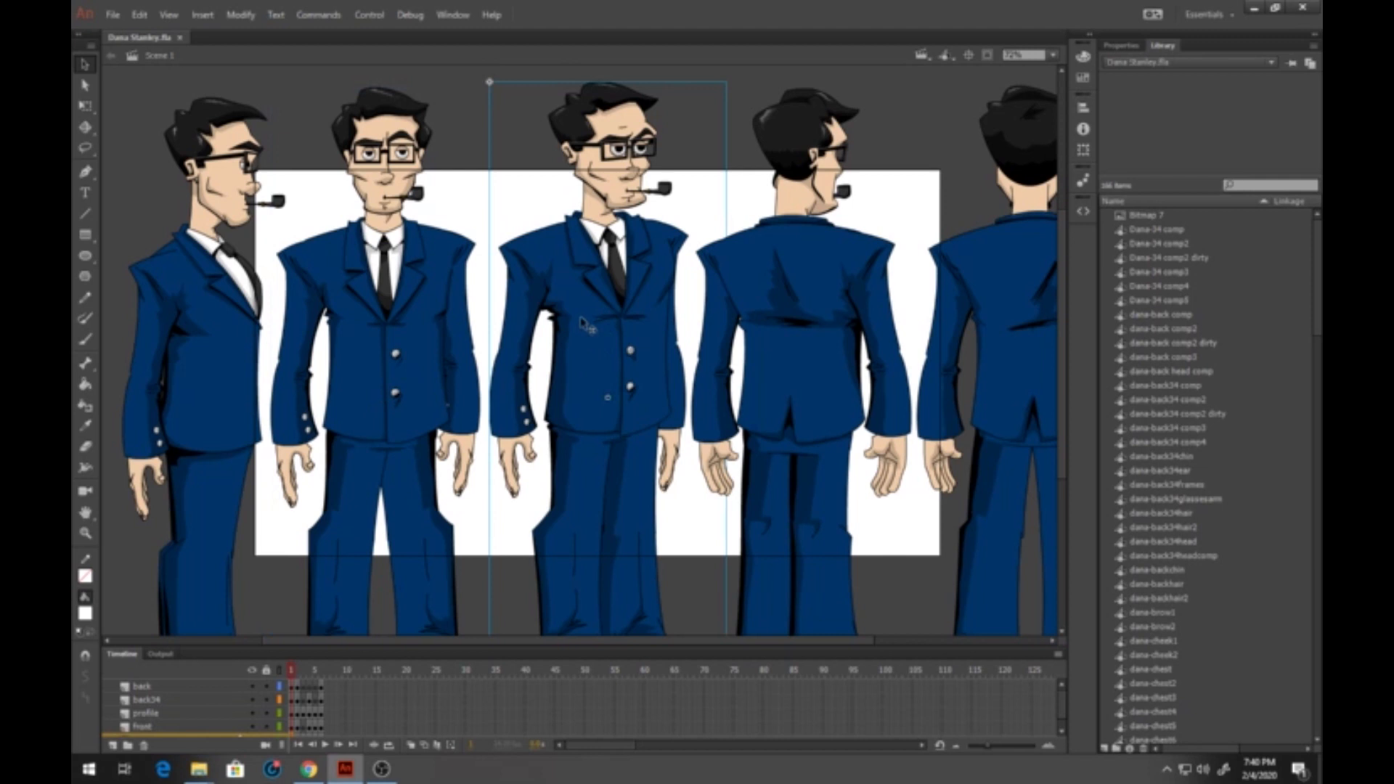
drag(584, 324, 545, 316)
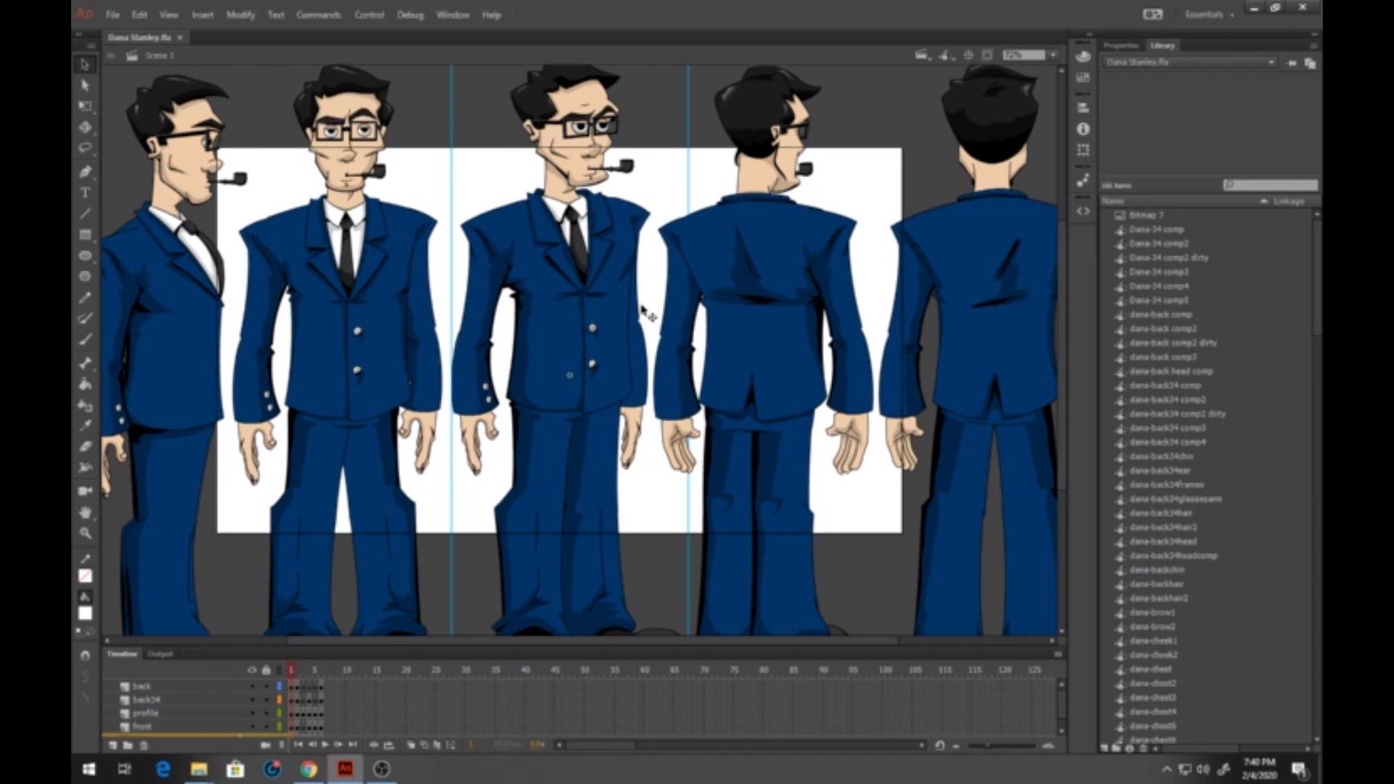
drag(587, 302, 565, 335)
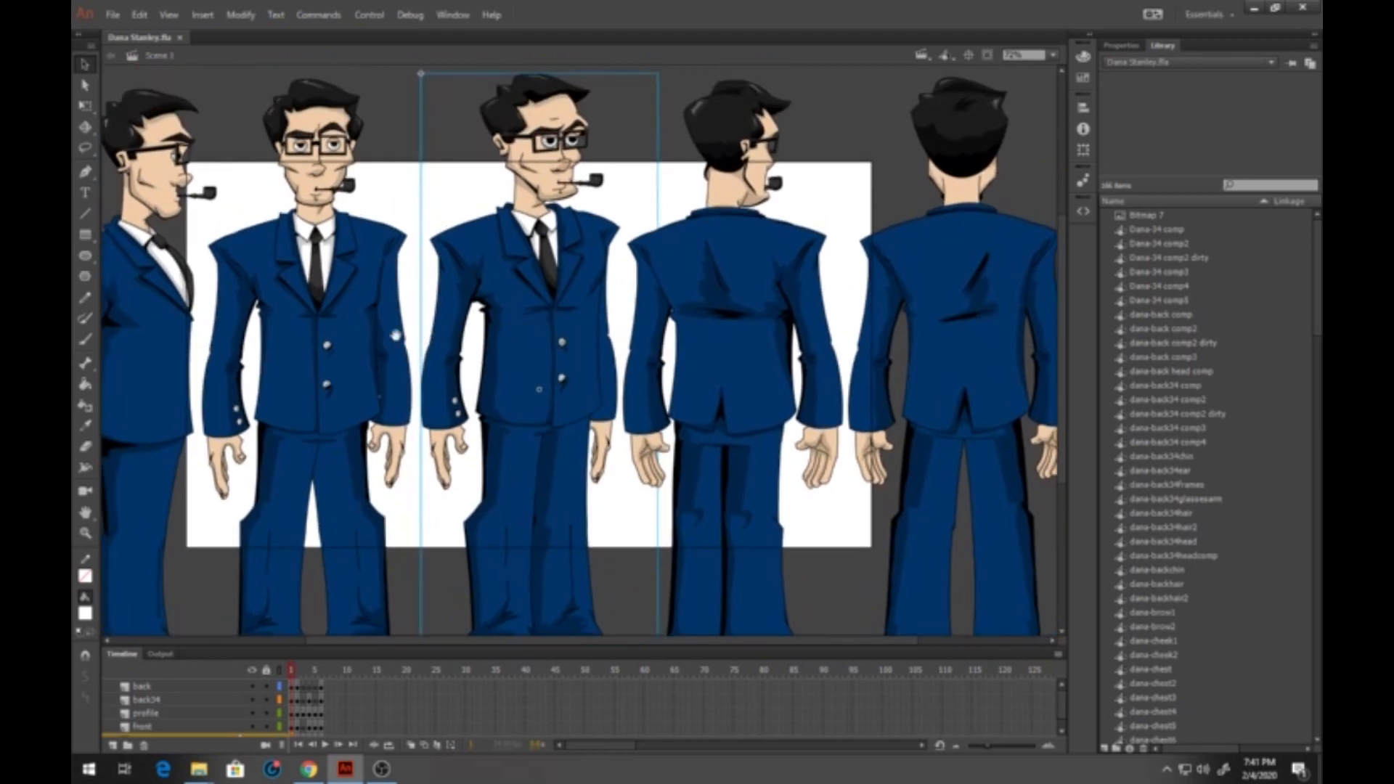
drag(396, 335, 523, 263)
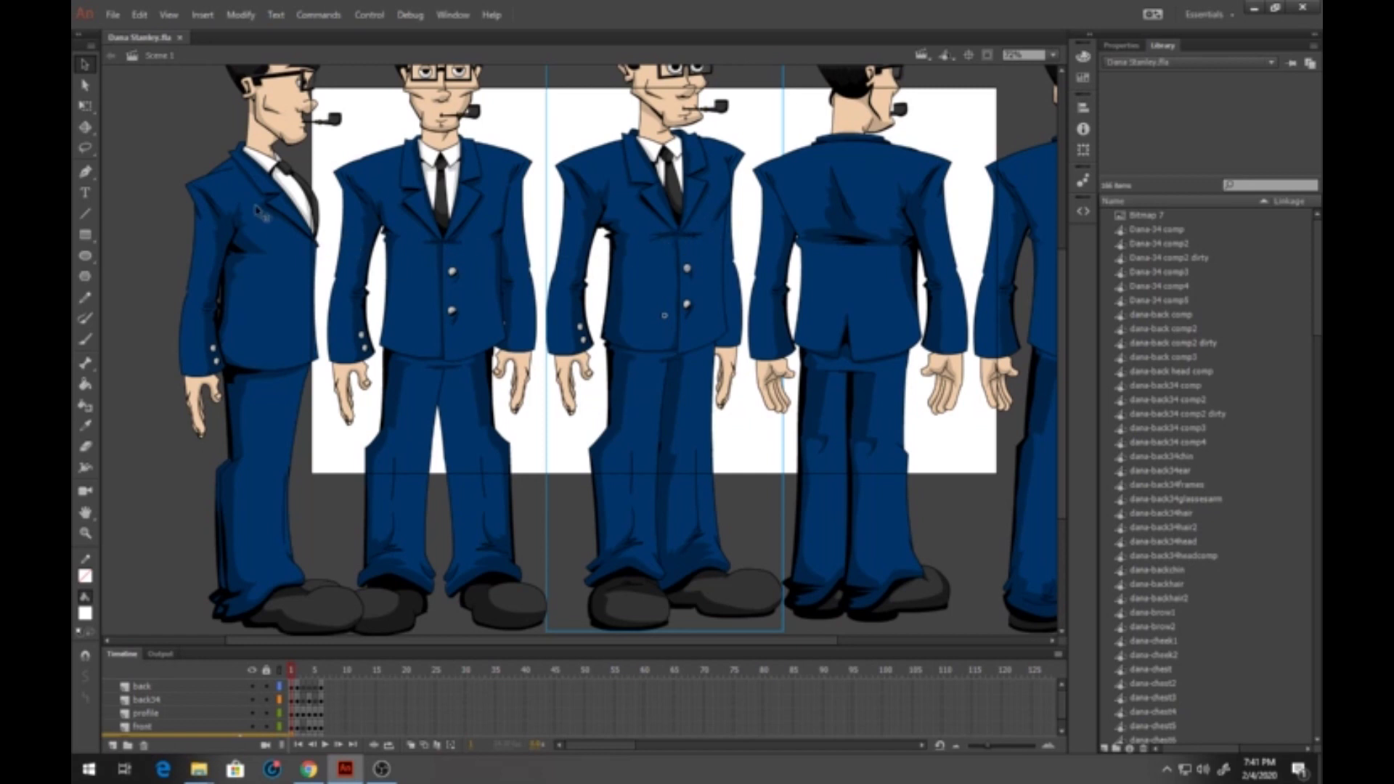
drag(466, 203, 439, 268)
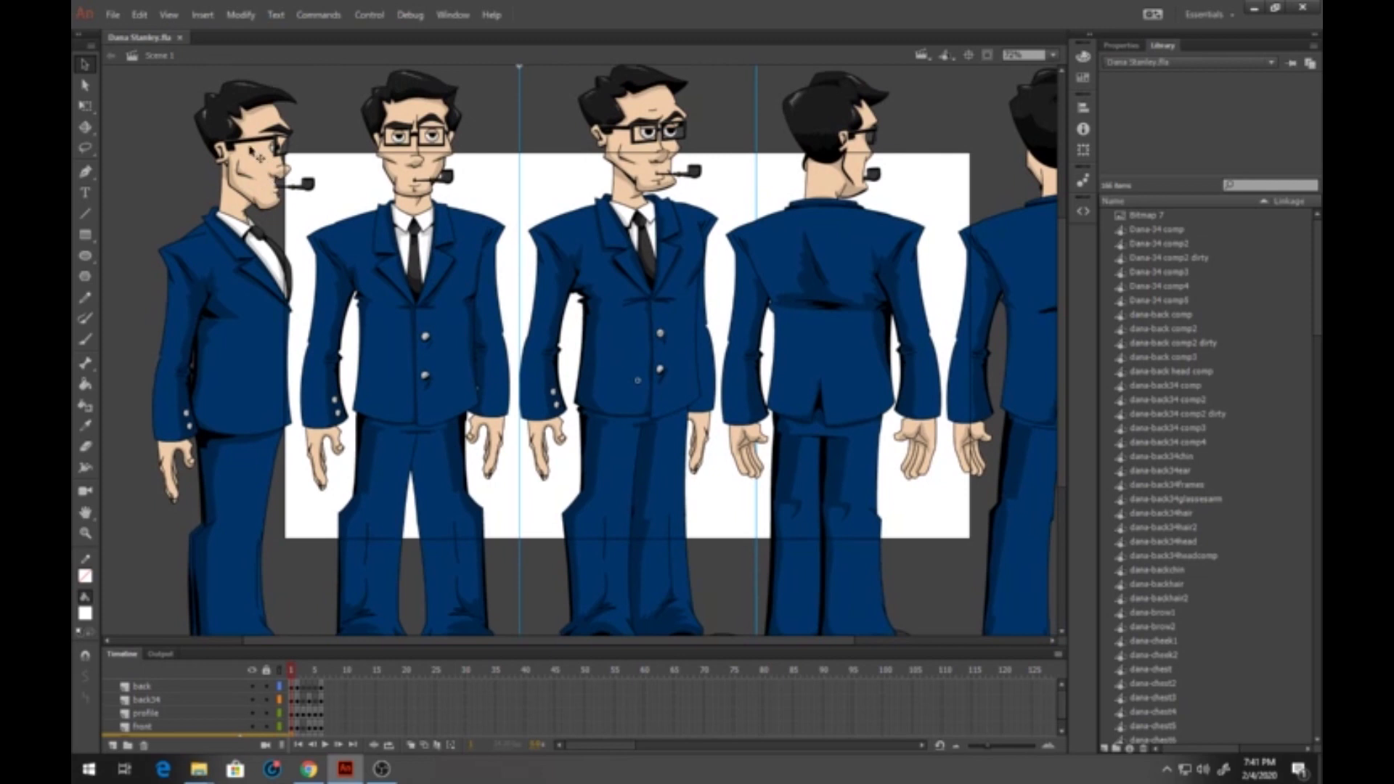
Step: Copy the profile view of the character and create a new ActionScript 3.0 document
click(252, 153)
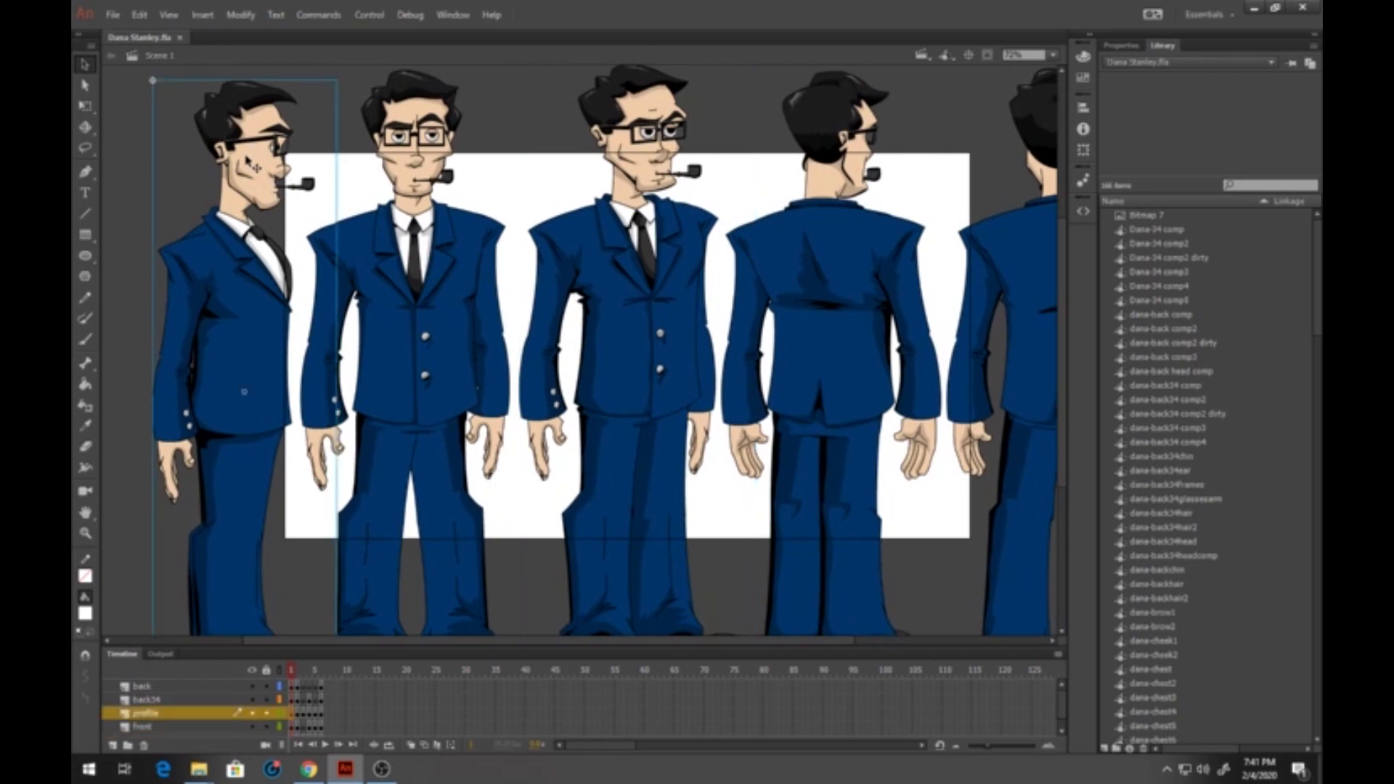
click(113, 15)
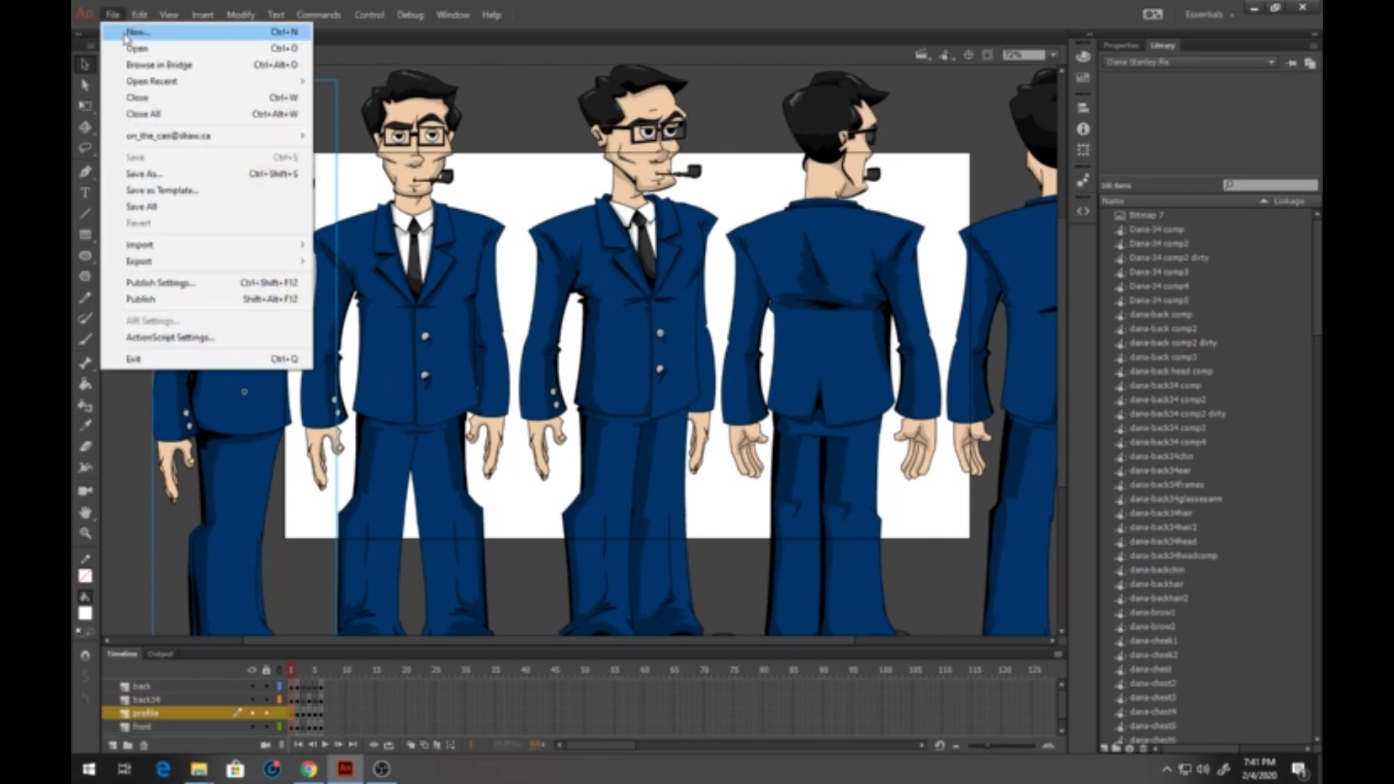
click(136, 32)
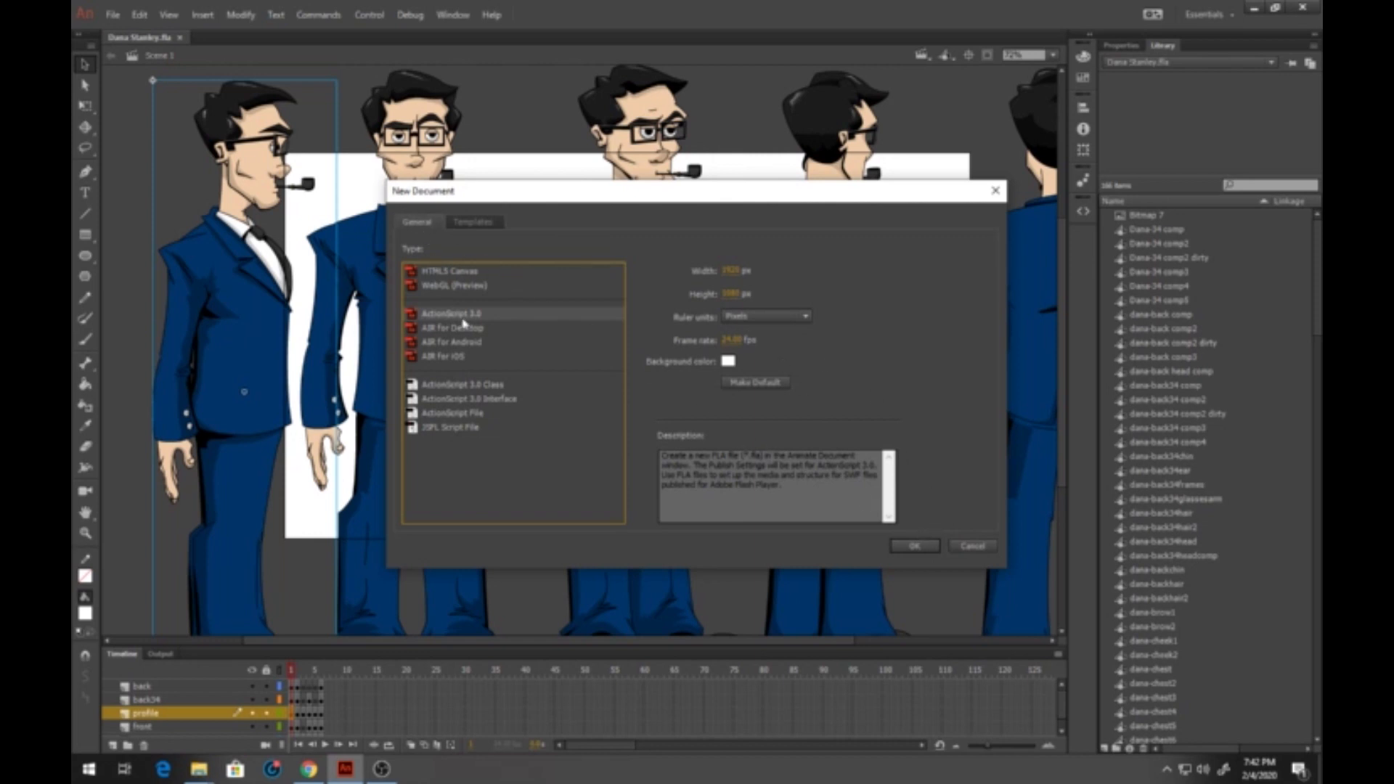
click(917, 546)
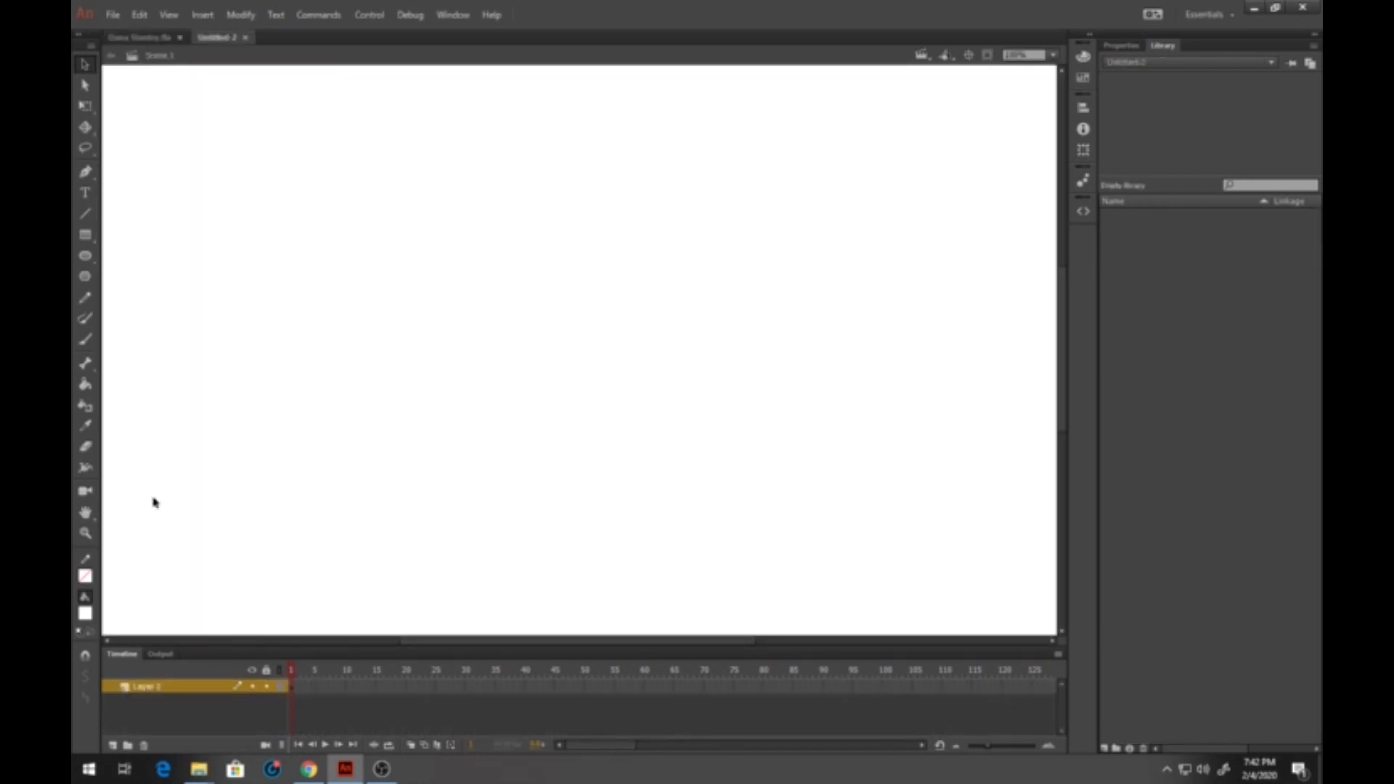
Step: Paste the copied profile figure onto the empty stage of the new document
click(85, 533)
alt+click(604, 344)
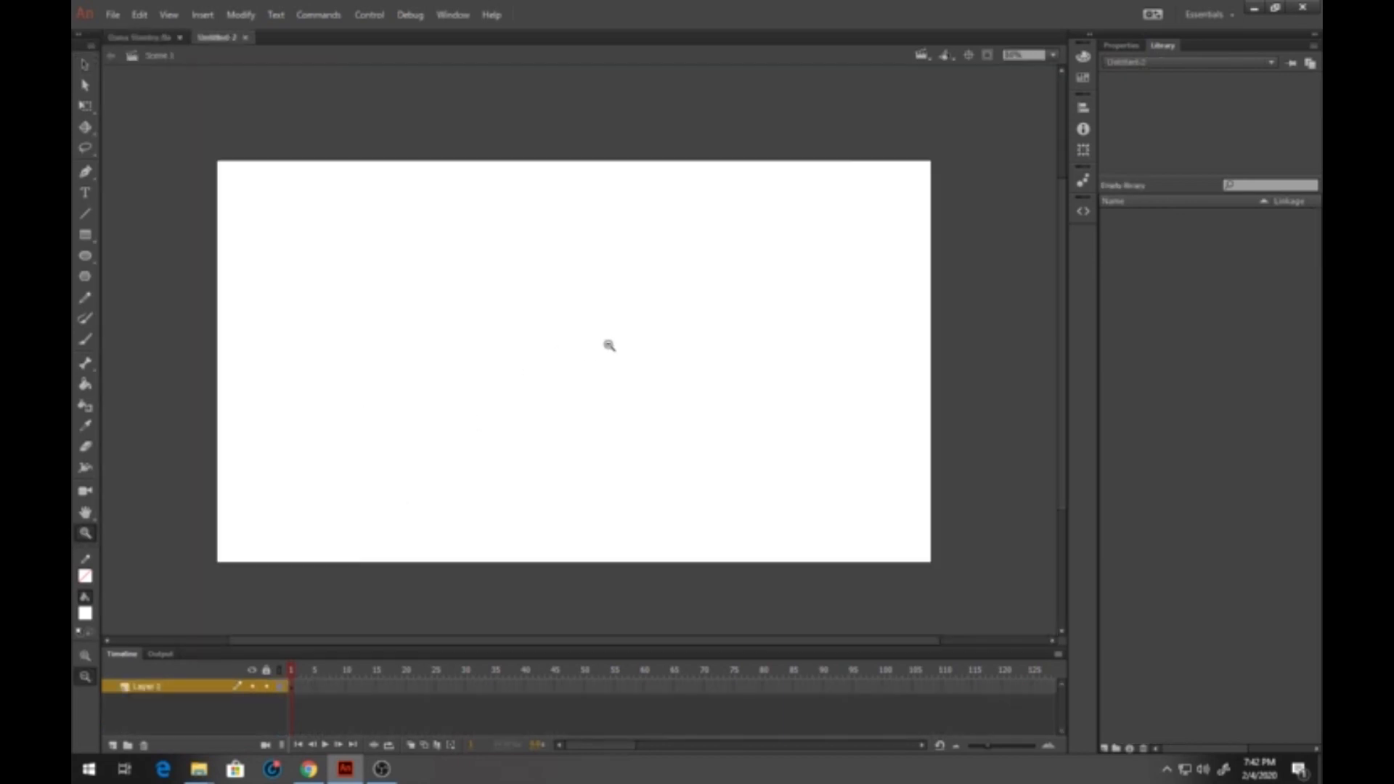
drag(433, 251, 458, 259)
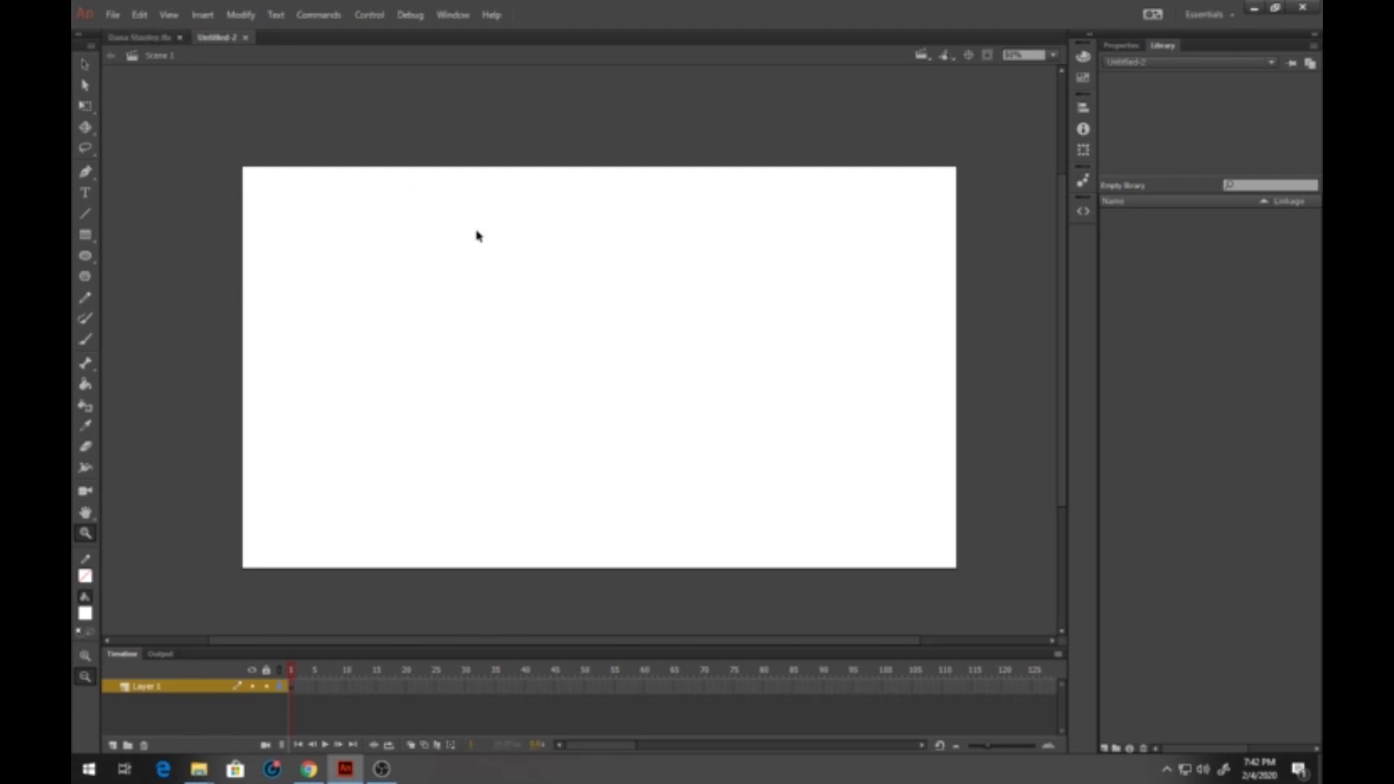
key(ctrl+v)
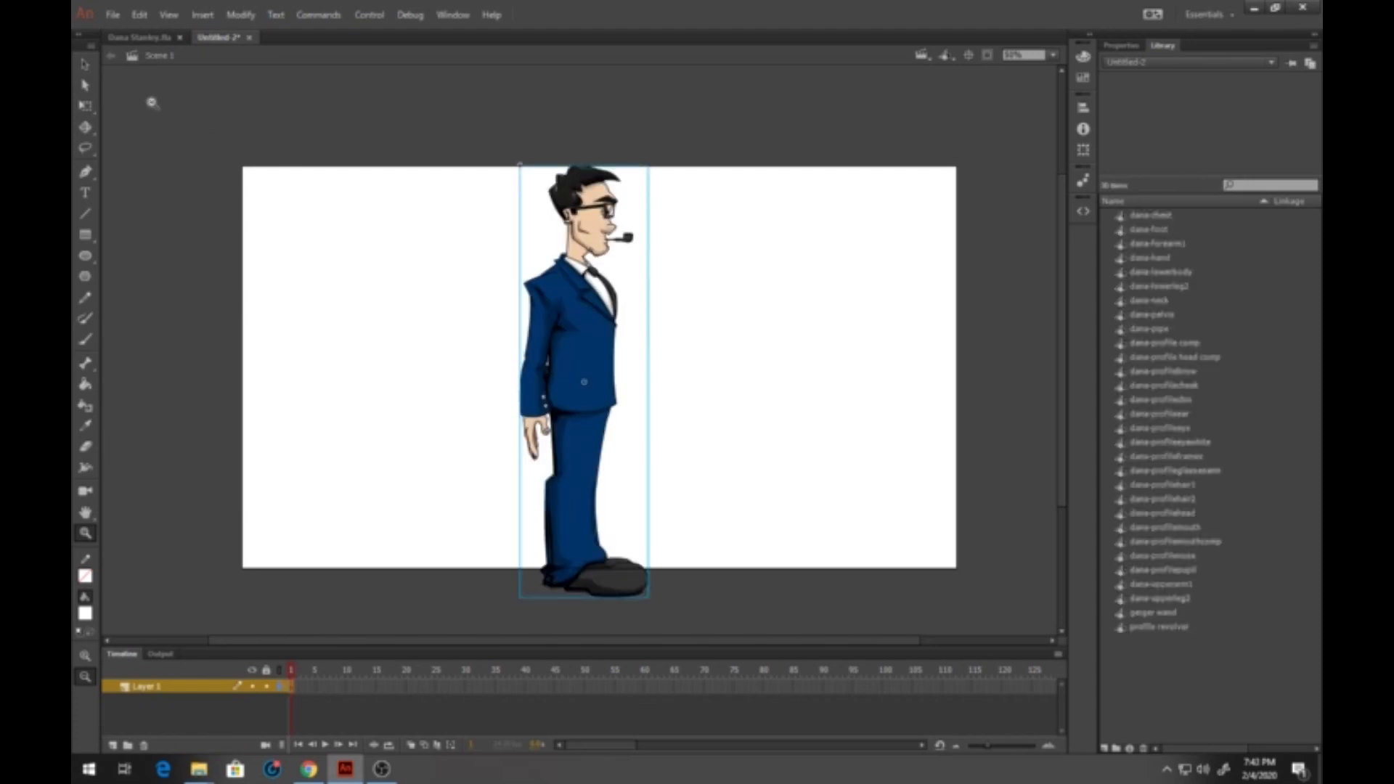
Step: Make the timeline area taller and rename the figure's layer as Dana
click(86, 64)
scroll(676, 337, down, 3)
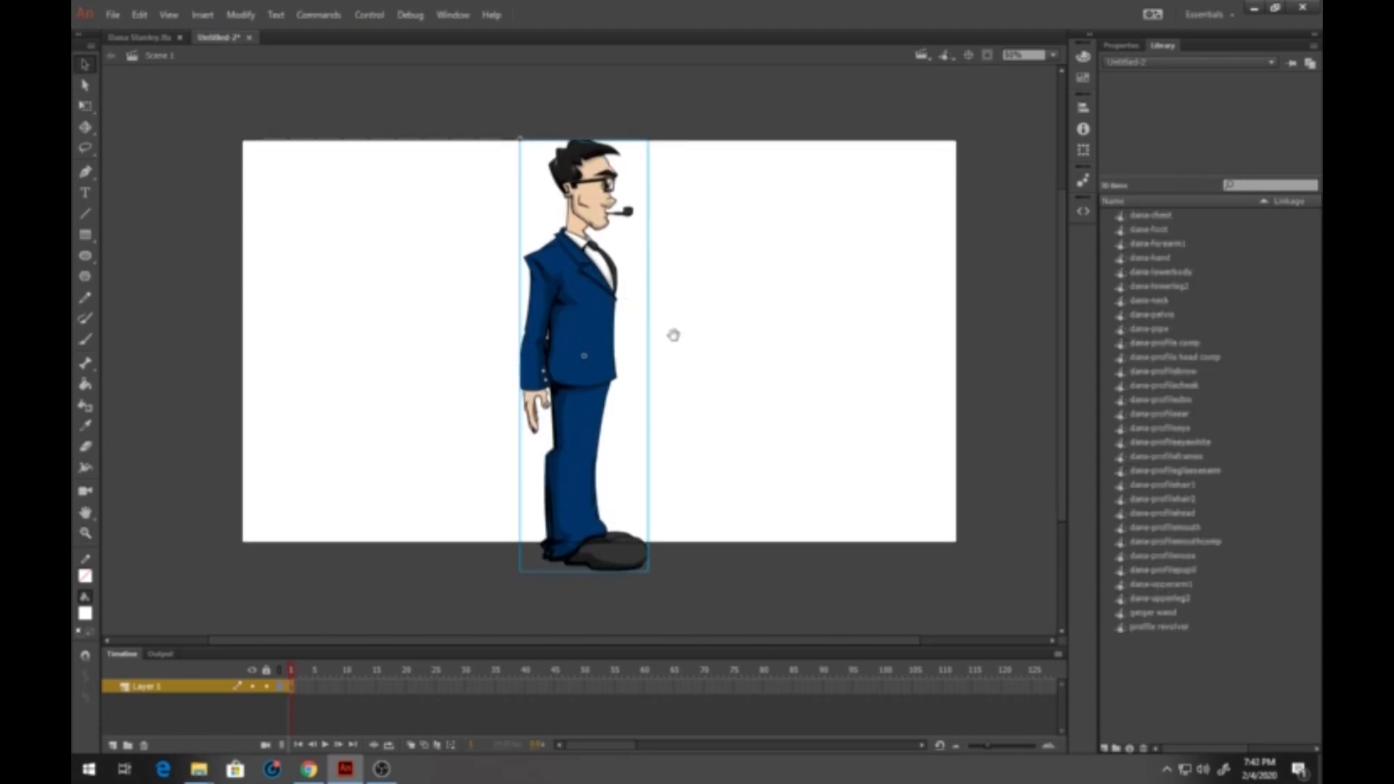
drag(642, 648, 642, 551)
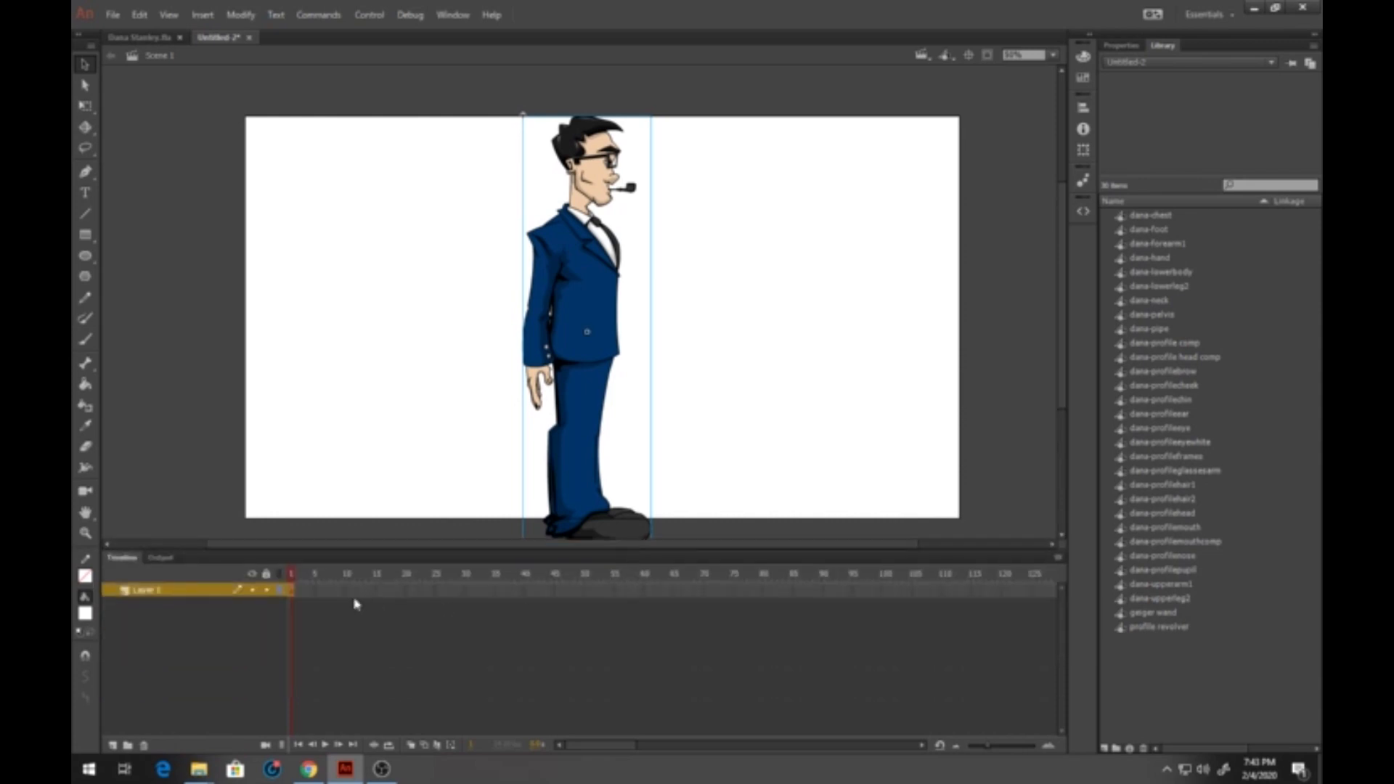
double_click(150, 592)
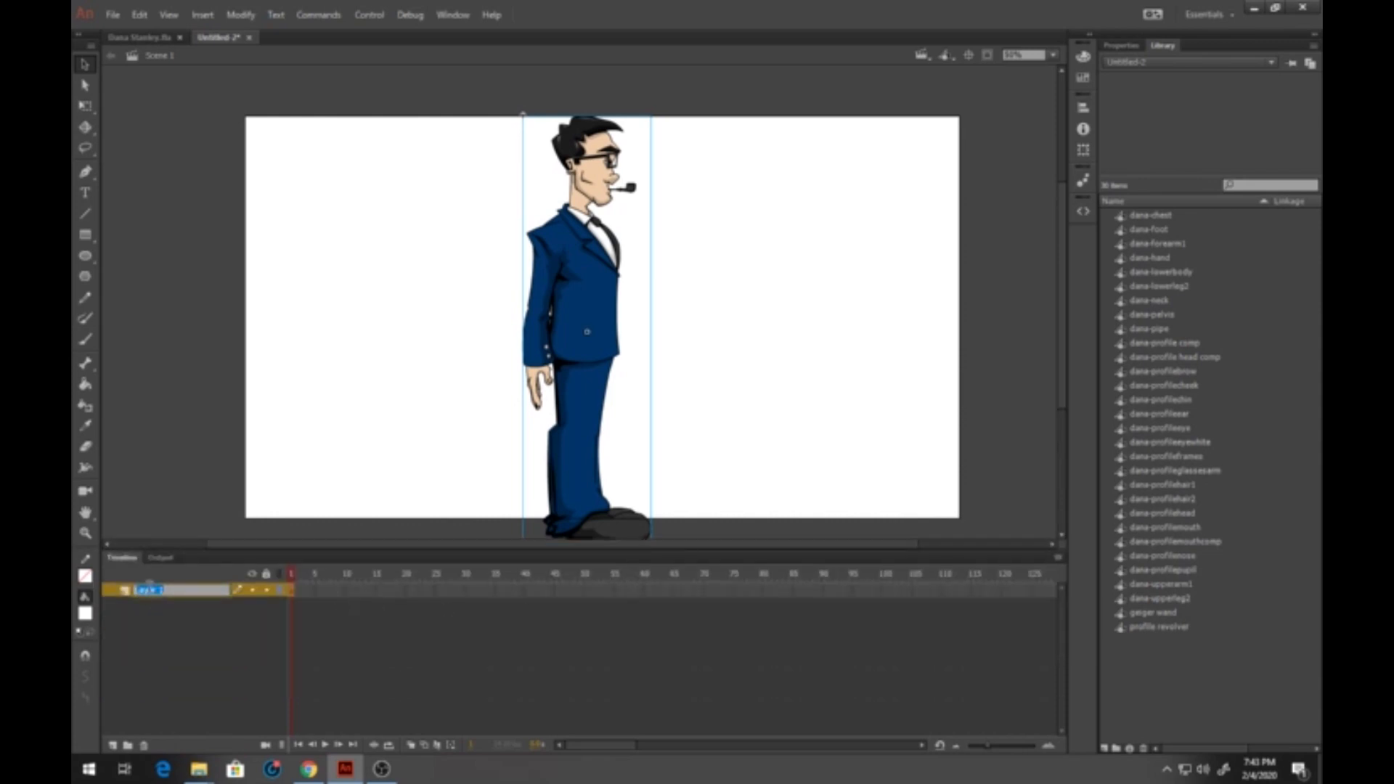
text(Dana)
key(Return)
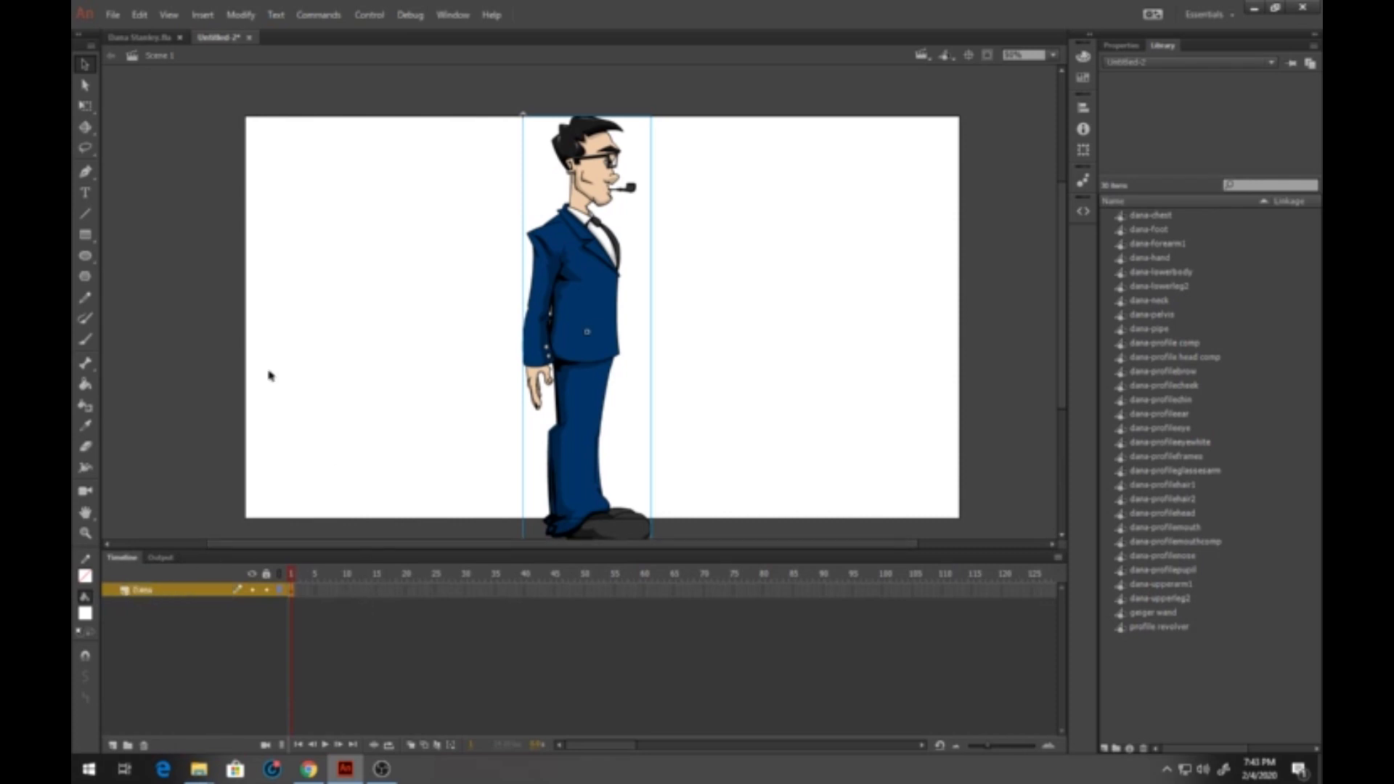
Step: Scale the profile figure down with Free Transform and position it so it fits entirely within the stage height
click(85, 105)
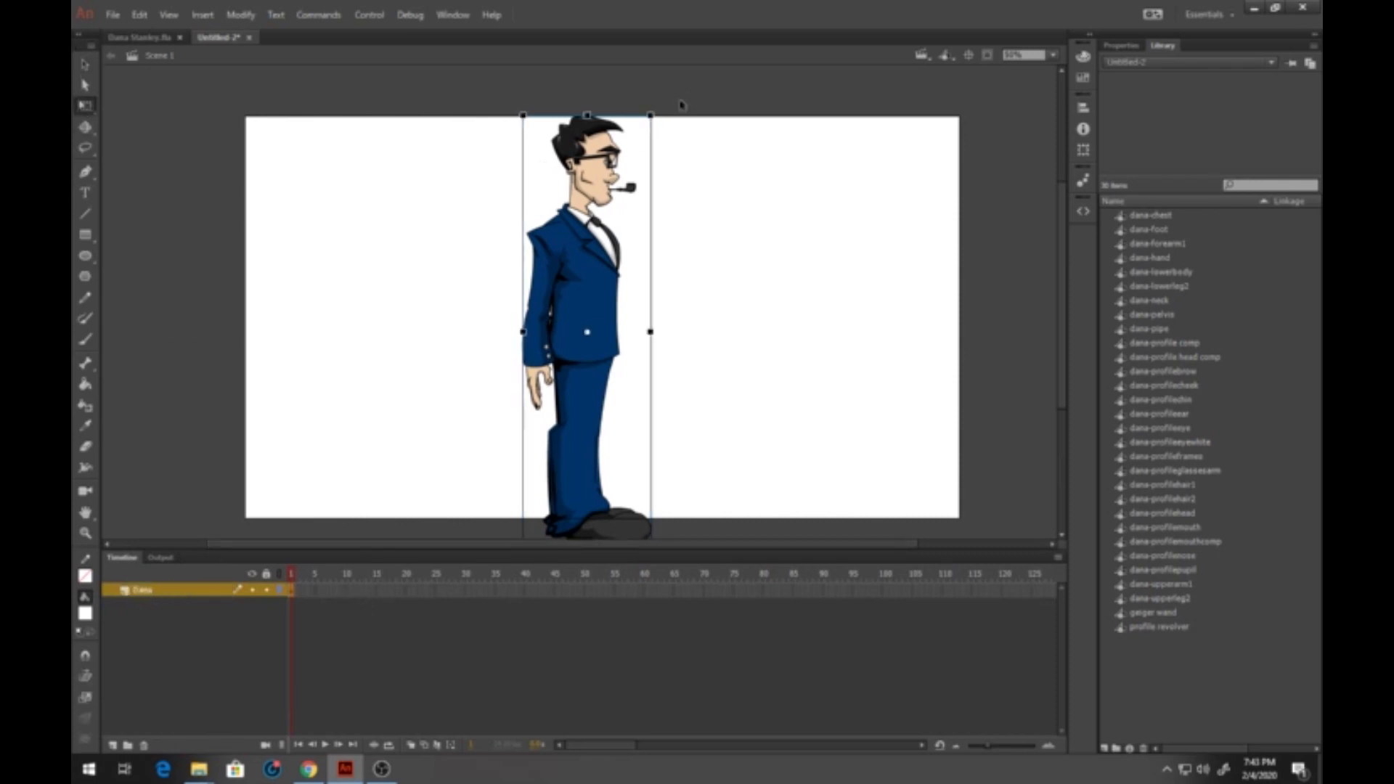
drag(652, 112, 641, 136)
drag(592, 196, 587, 188)
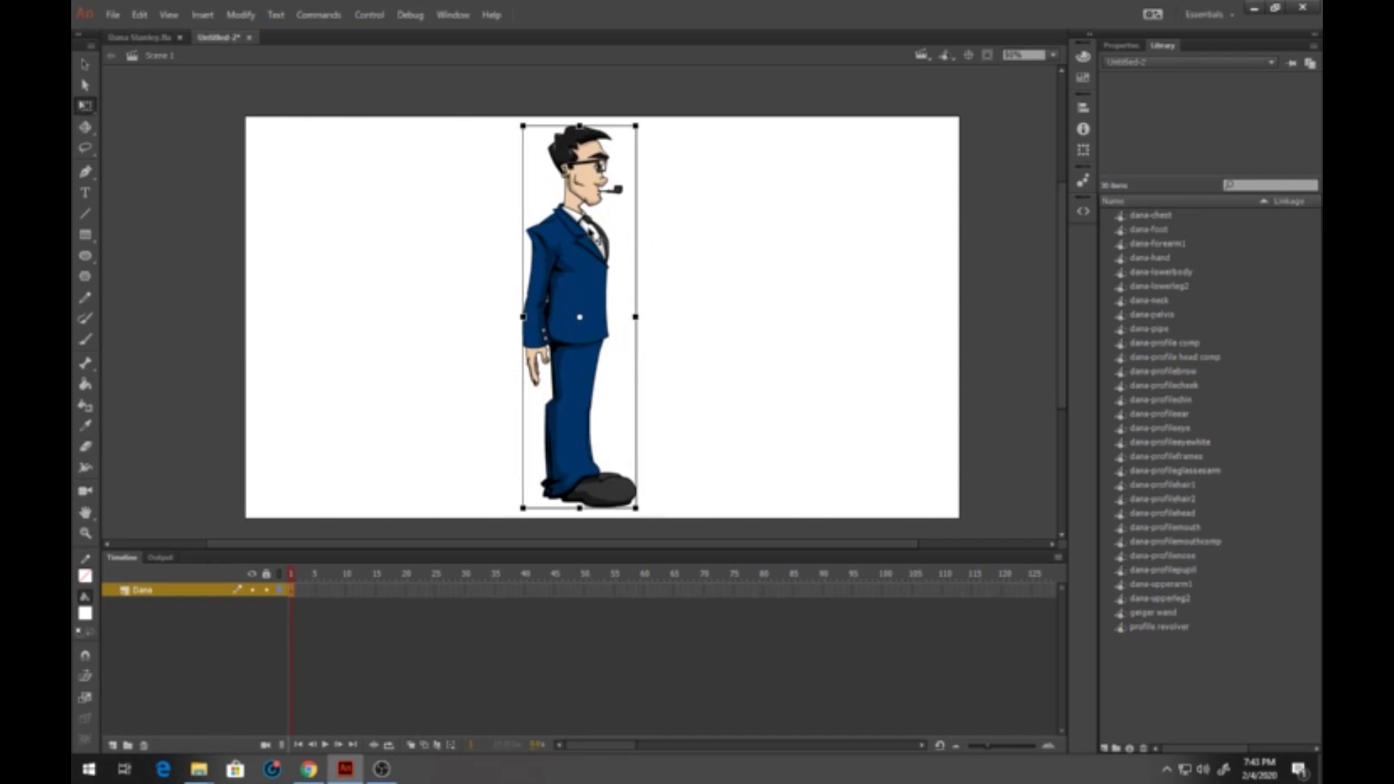
Step: Show the profile figure's instance properties and choose Graphic as its symbol type
click(86, 66)
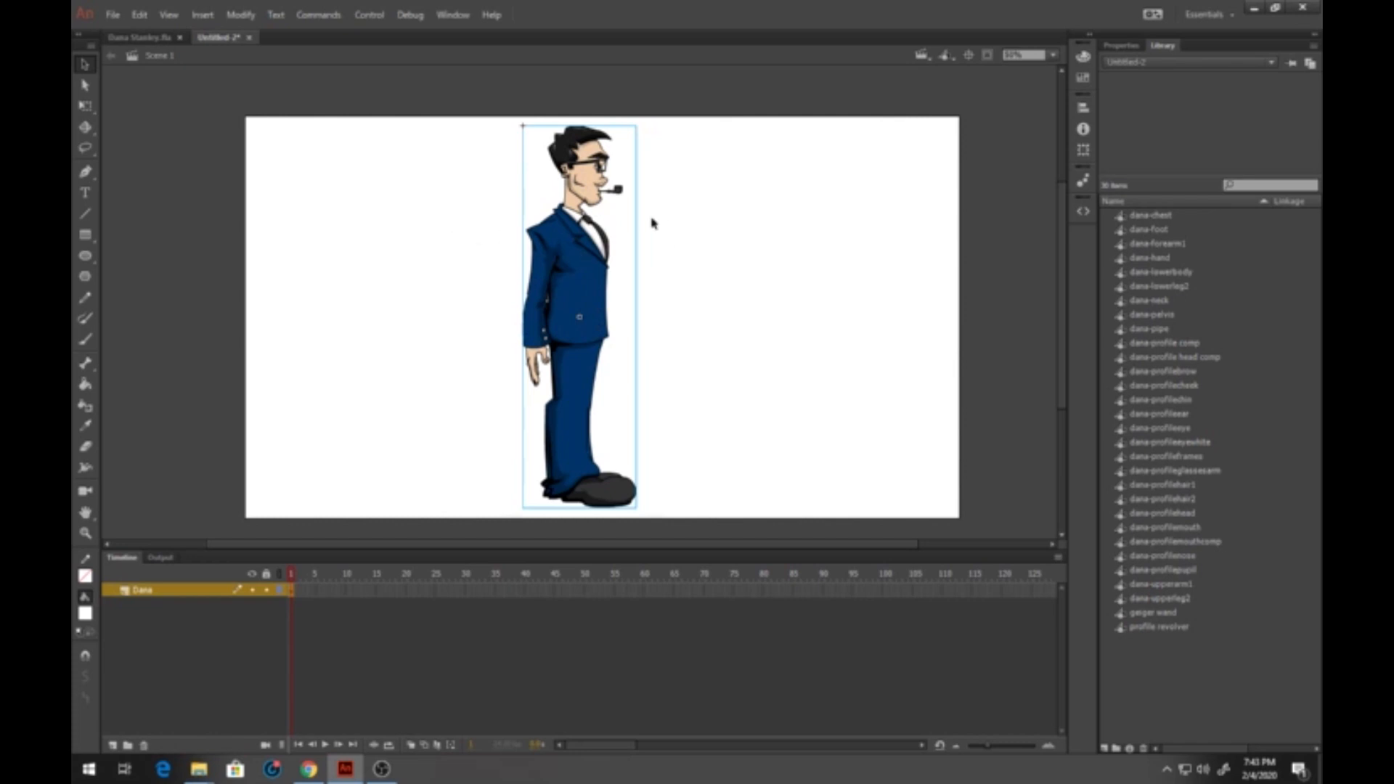
click(1123, 46)
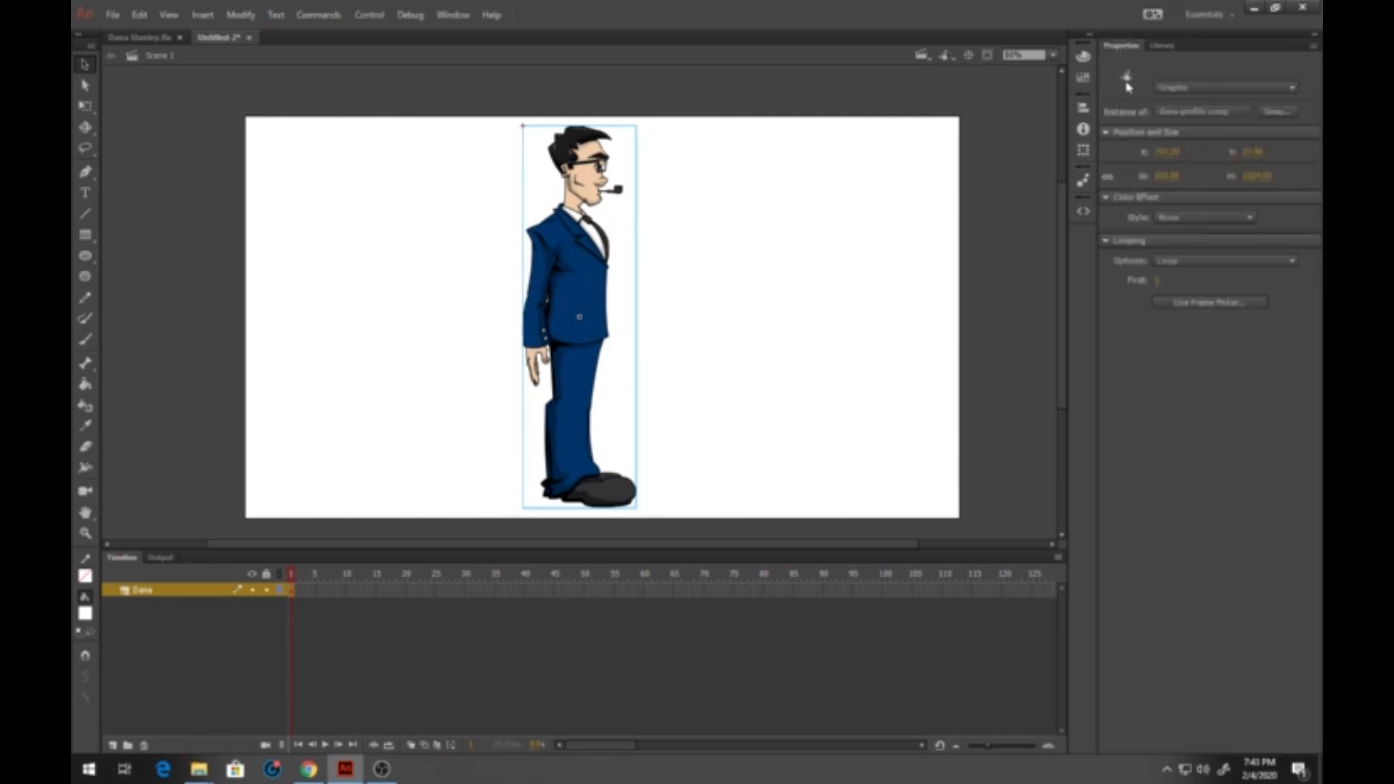
click(1191, 88)
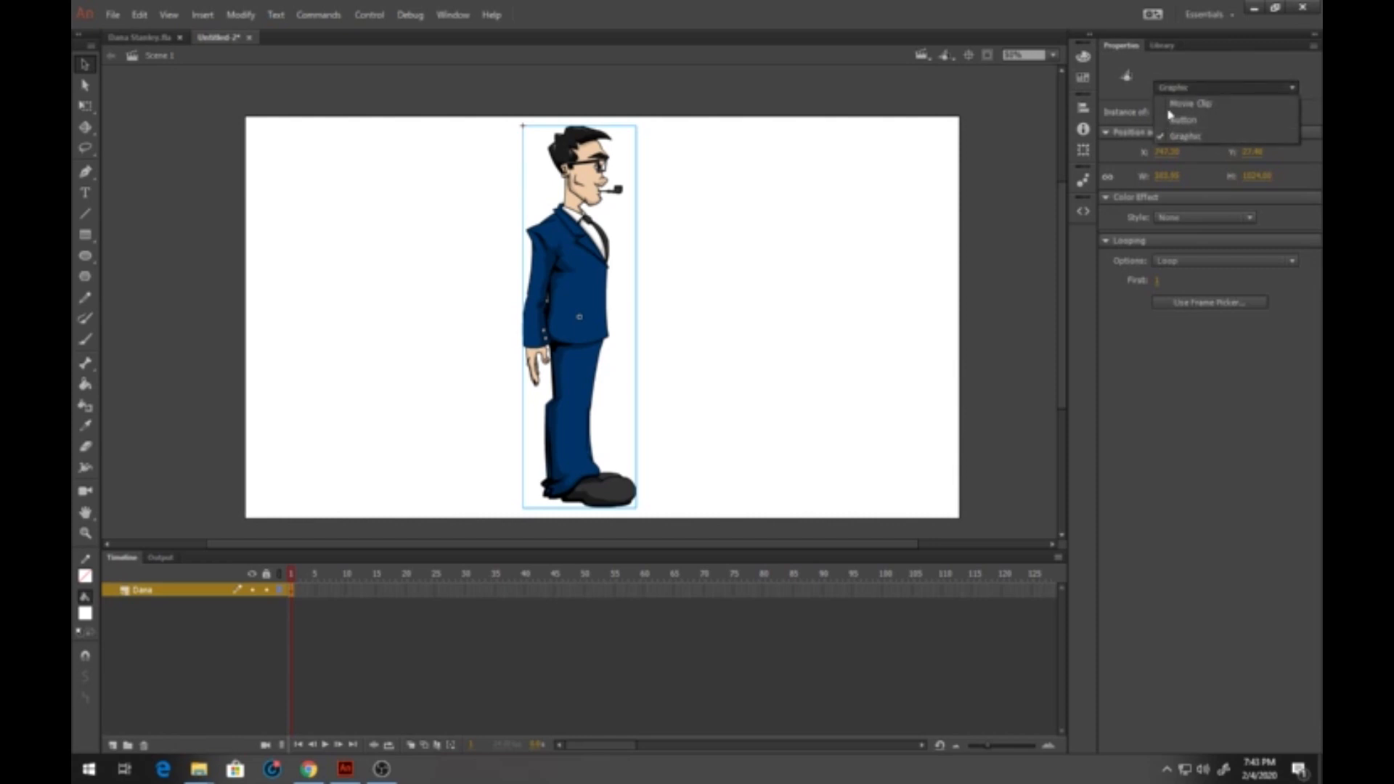
click(1214, 140)
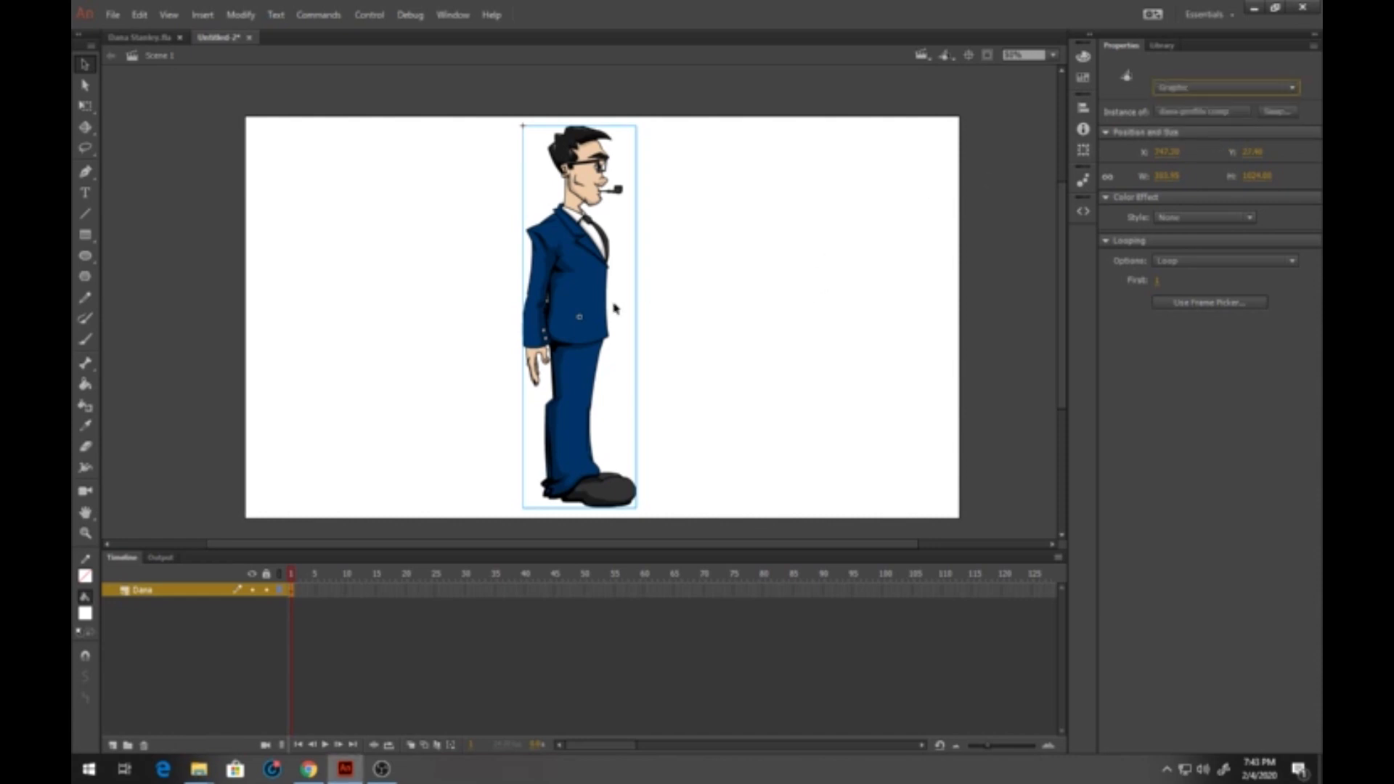
Step: Inspect the body-part layers inside the profile figure symbol in a taller timeline, and return to Scene 1
double_click(592, 242)
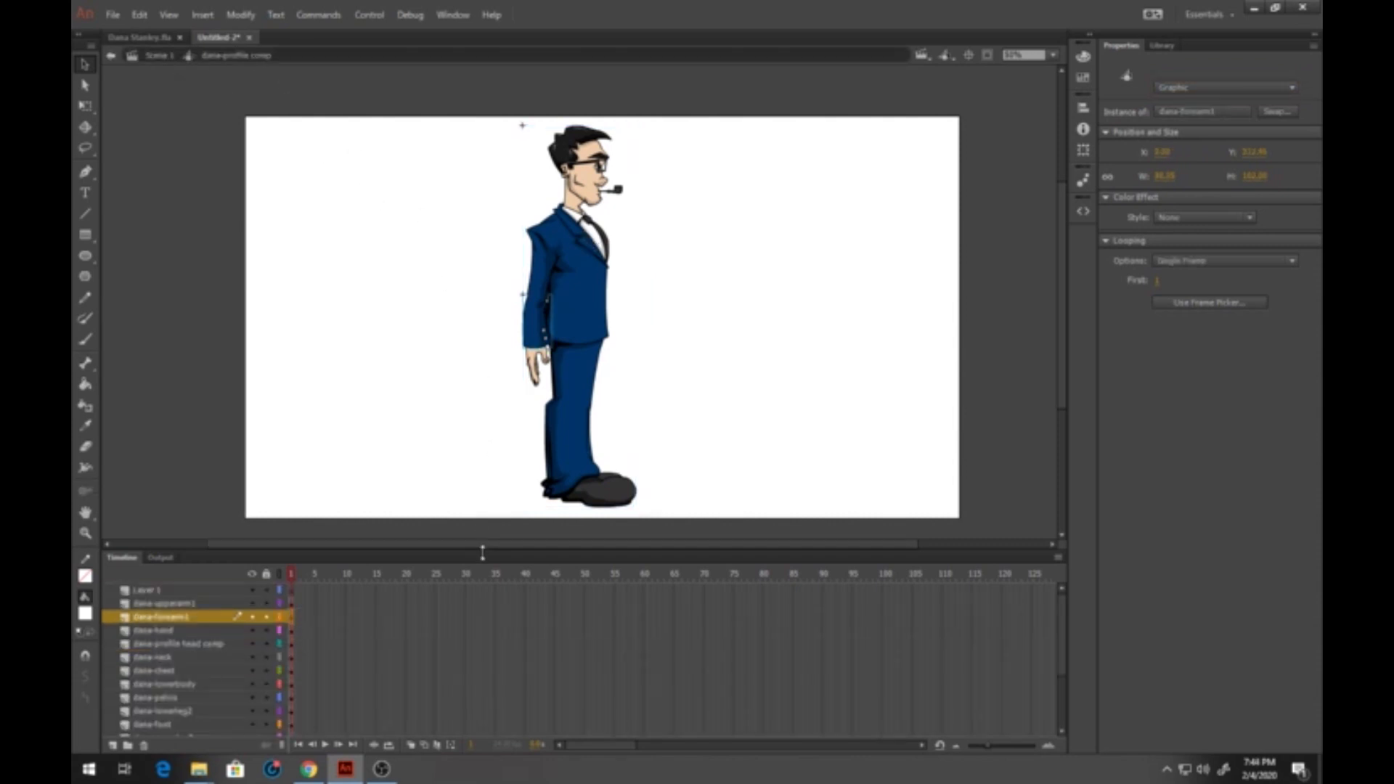
drag(483, 550, 468, 364)
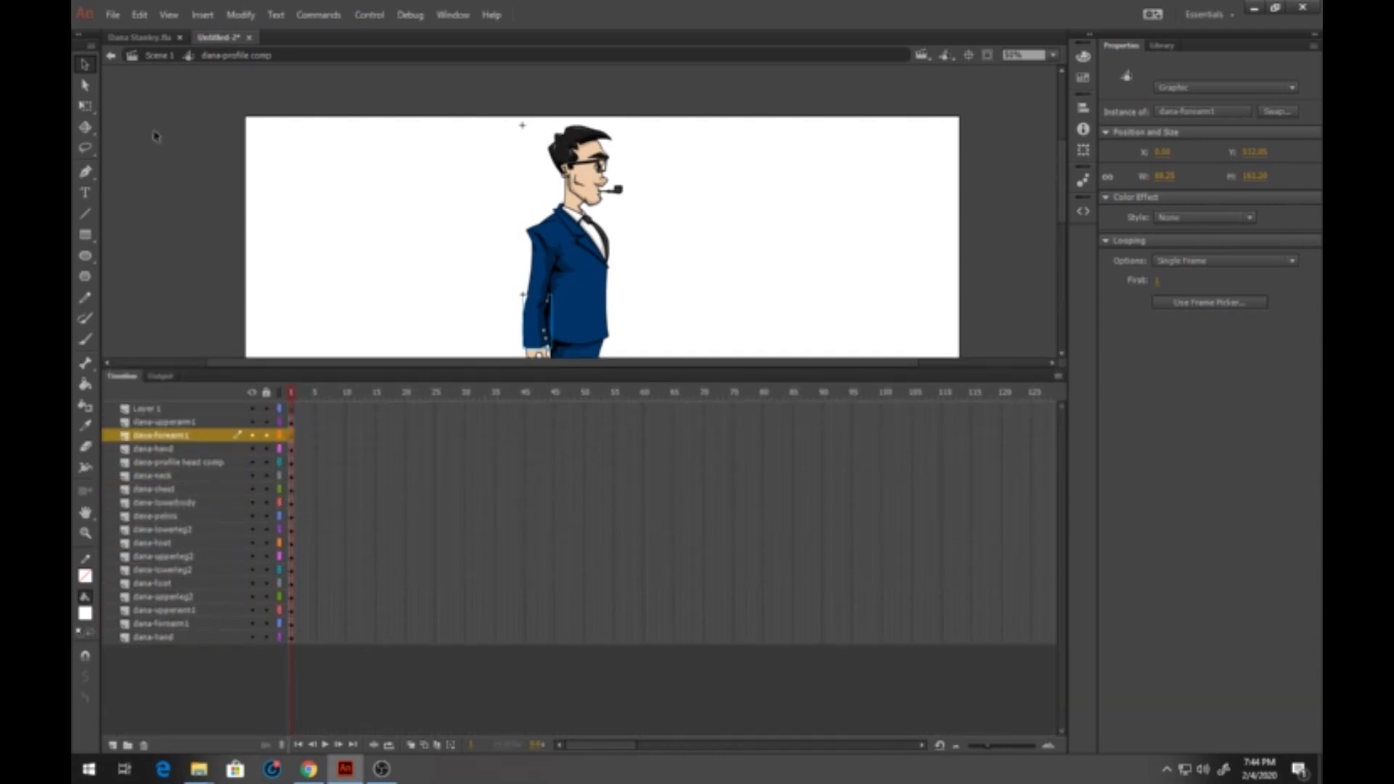
drag(579, 392, 566, 470)
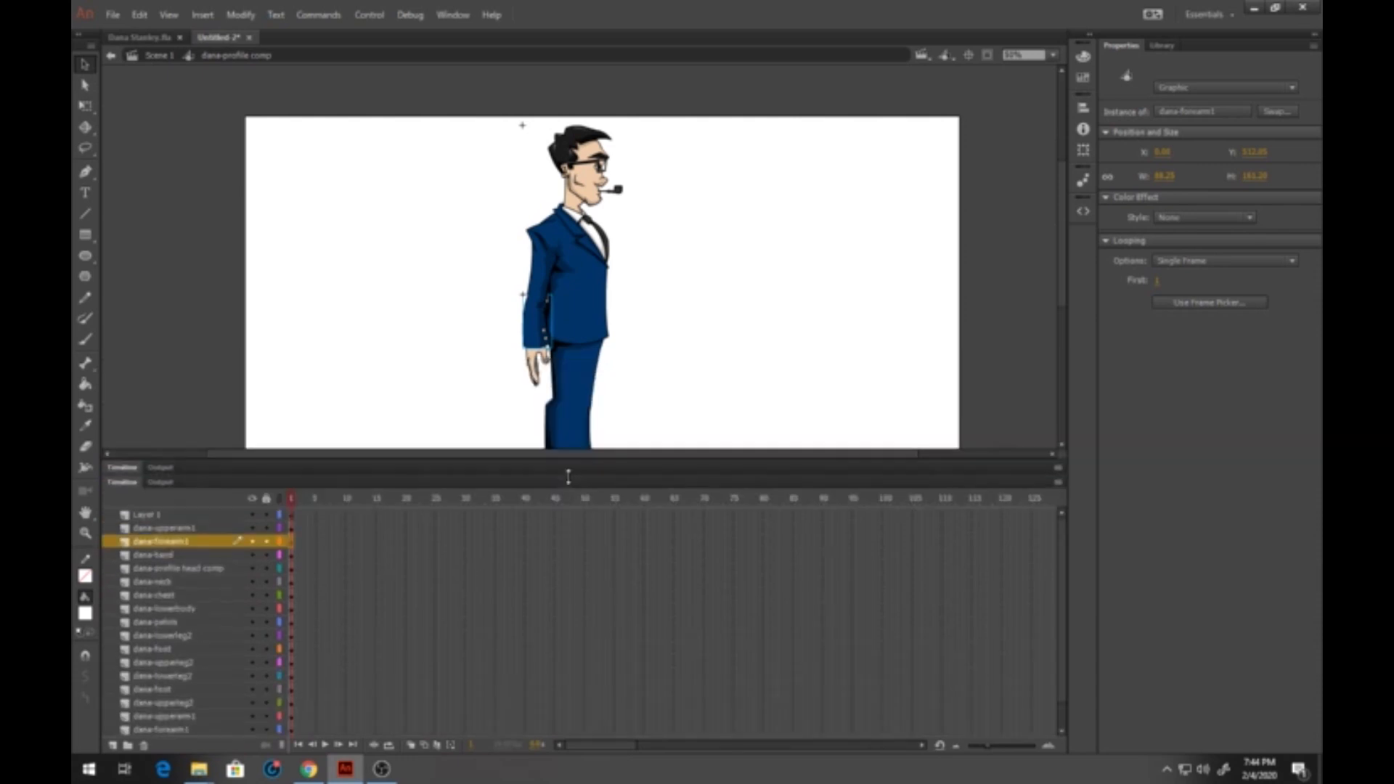
drag(469, 142, 710, 466)
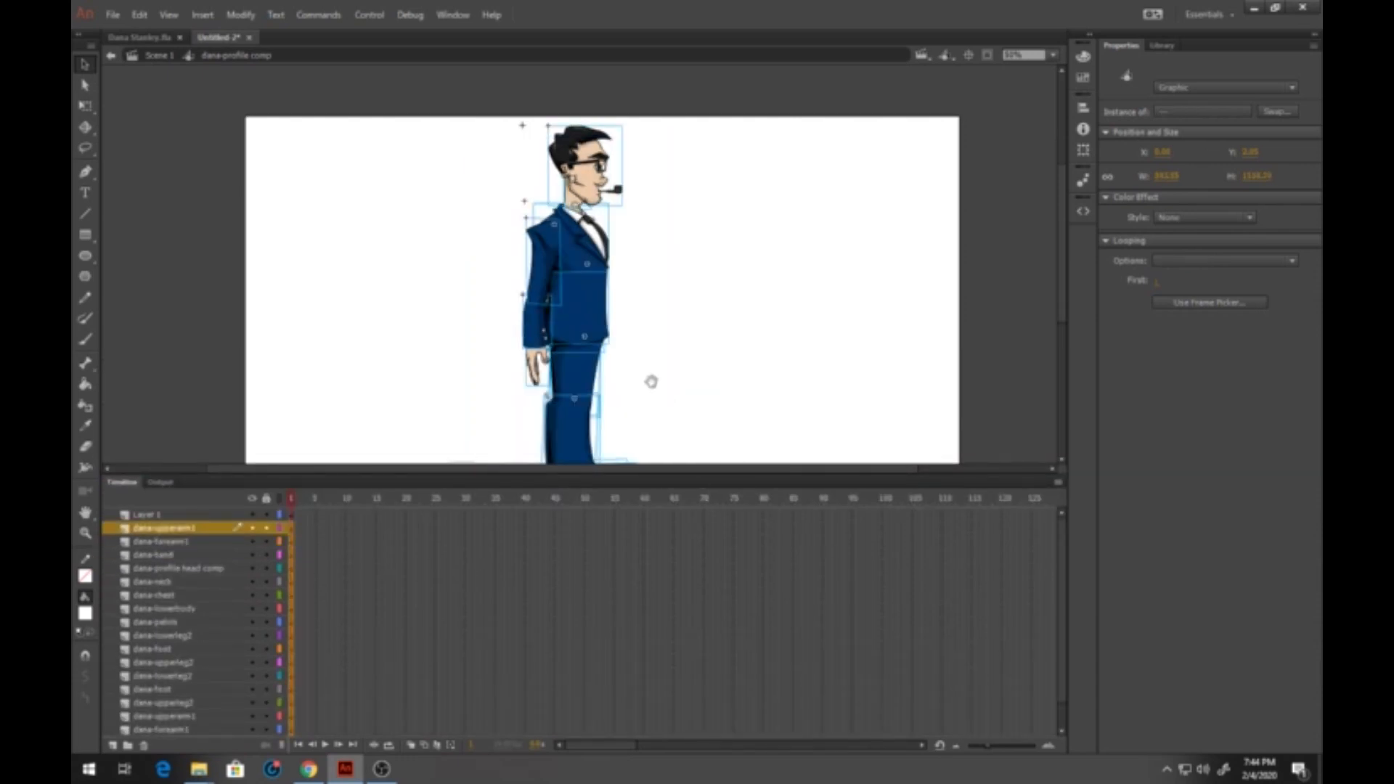
drag(650, 379, 623, 319)
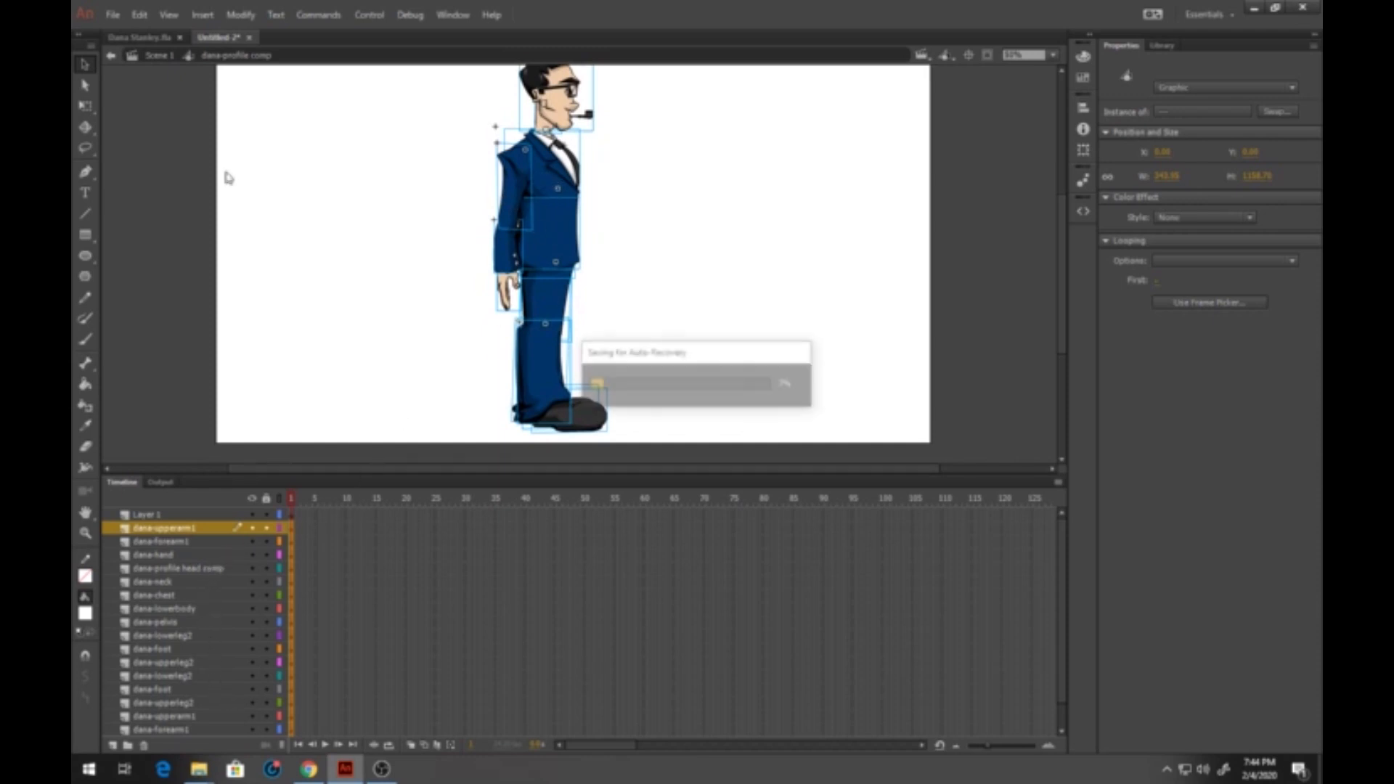
click(159, 56)
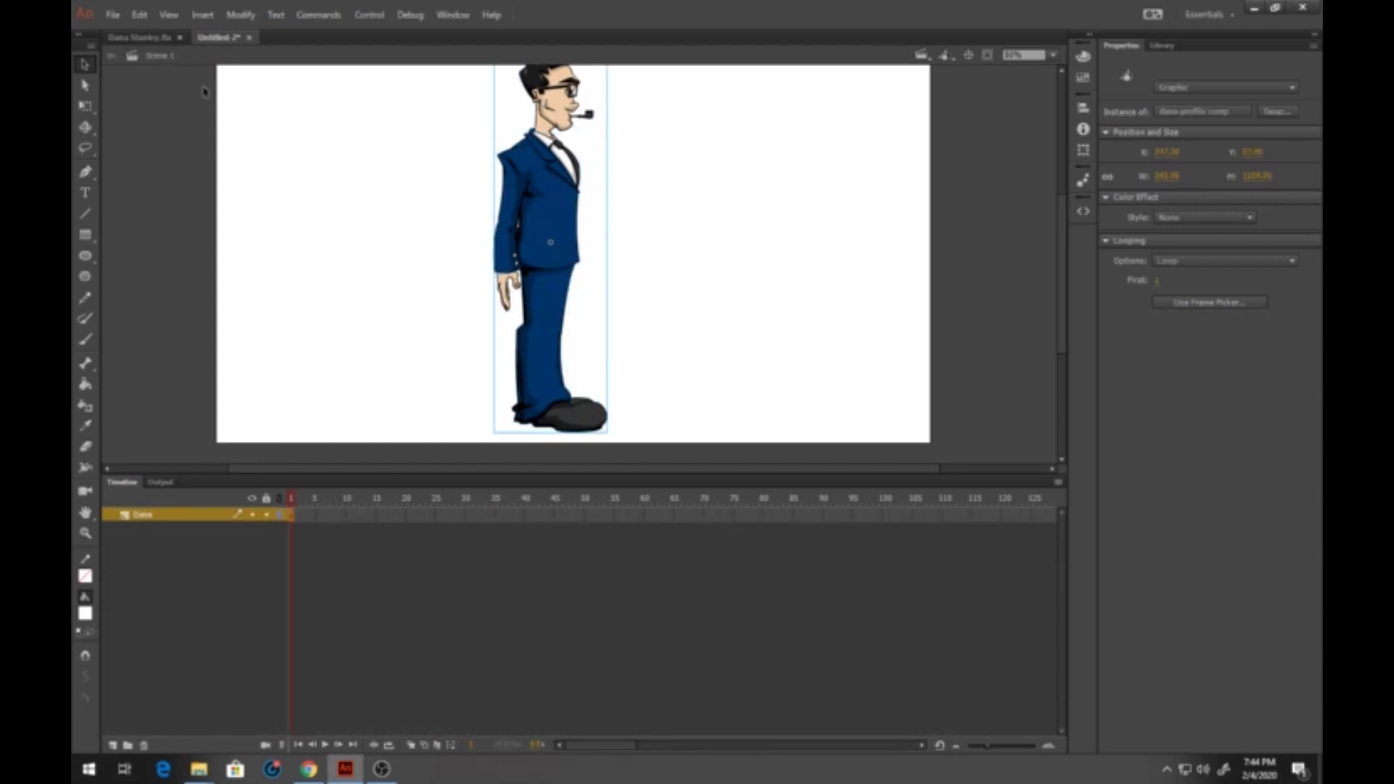
drag(561, 185, 561, 210)
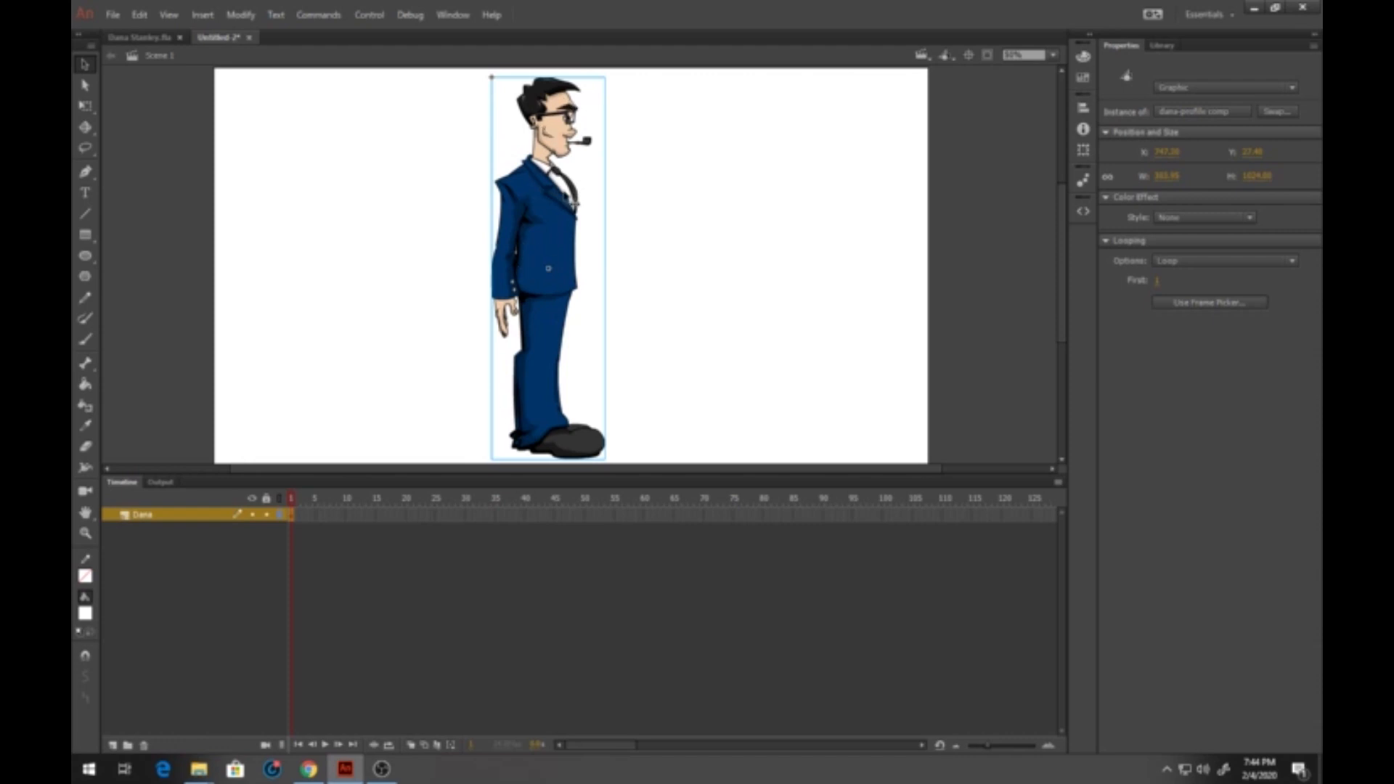
Step: Open the head symbol nested inside the profile figure and select all of its facial parts
double_click(573, 202)
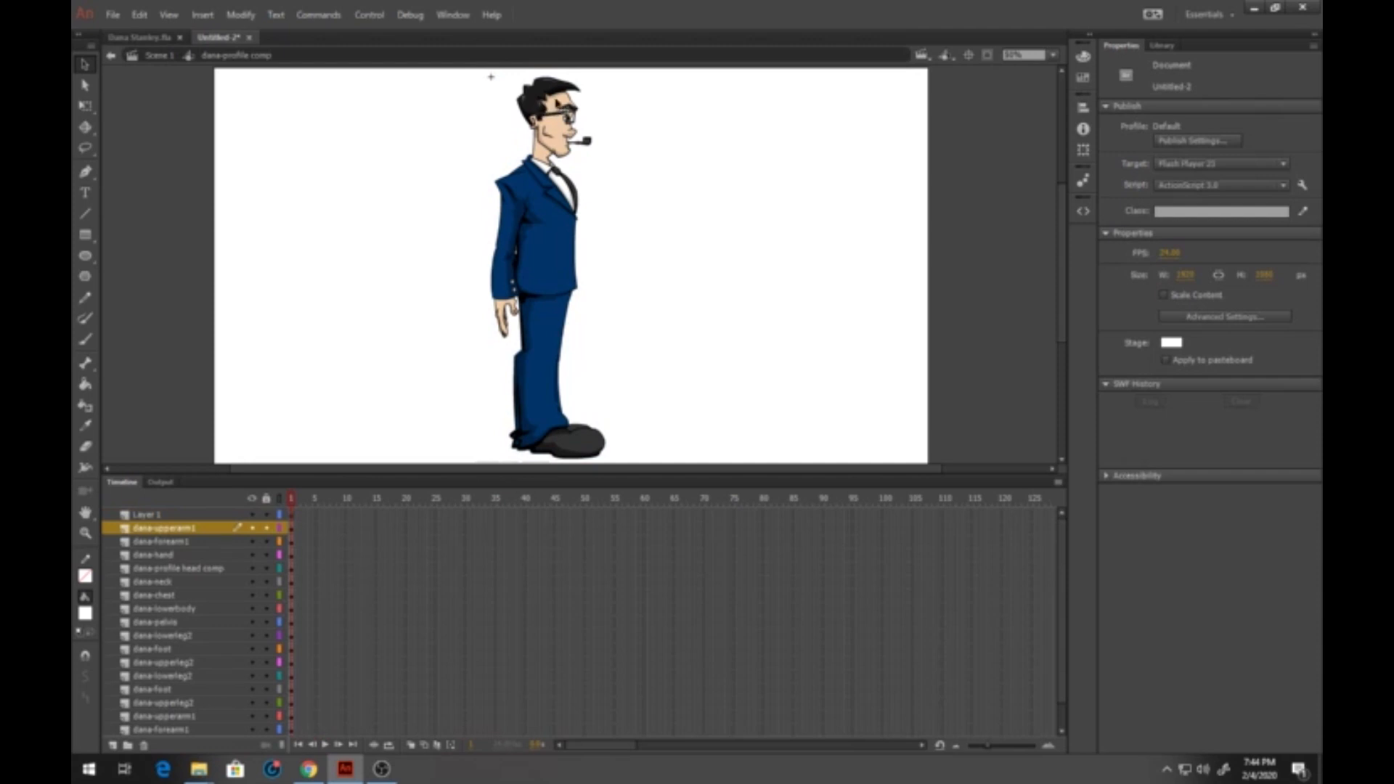
click(556, 116)
double_click(526, 85)
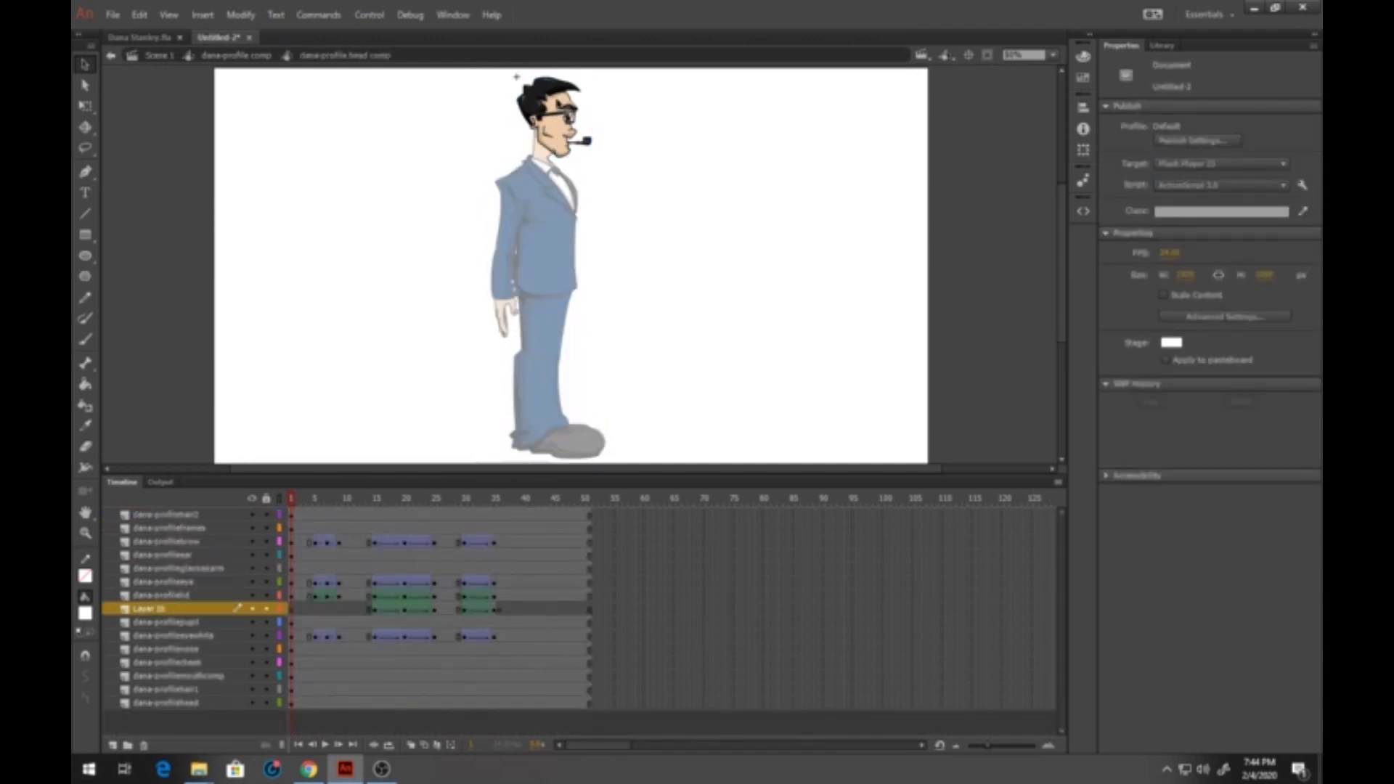
drag(483, 76, 679, 232)
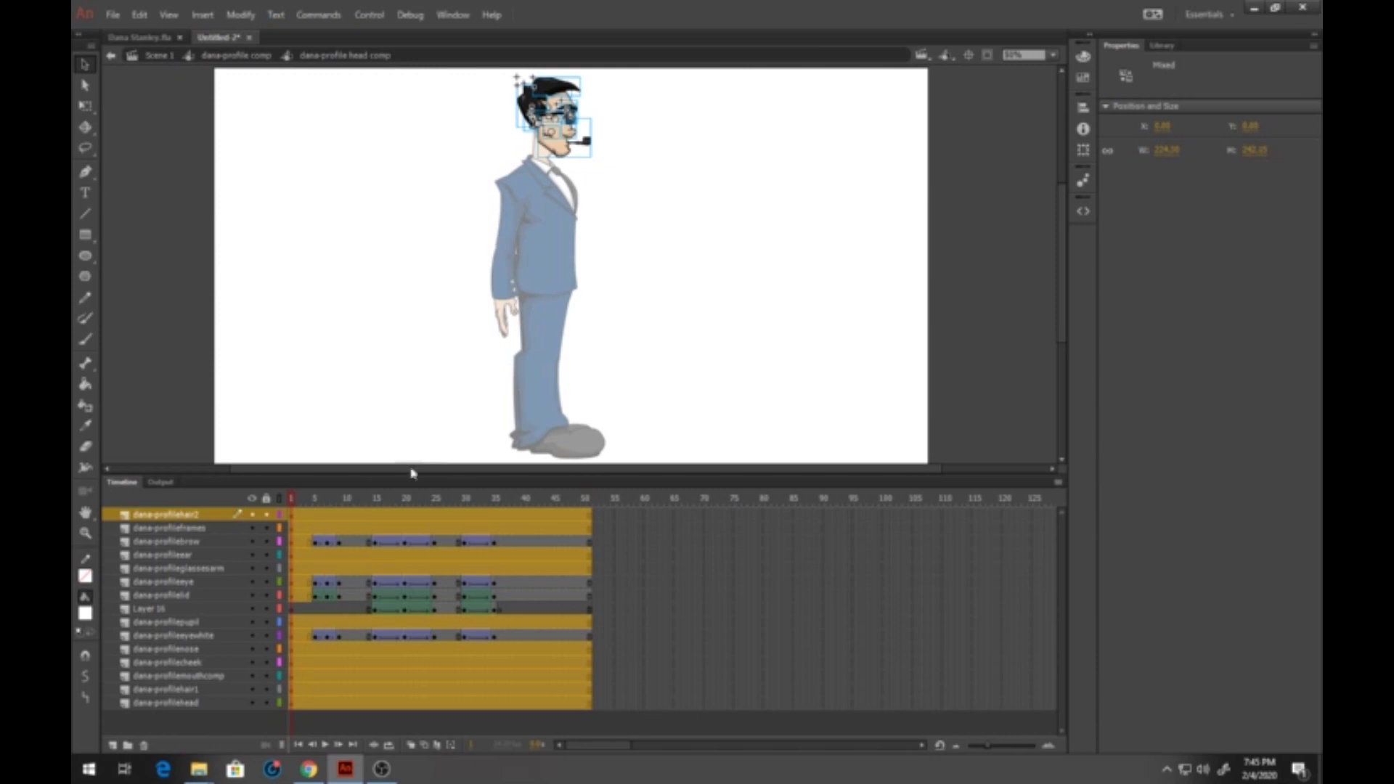
Step: Zoom in on the head and scrub through the head symbol's frames to preview its facial animation
click(332, 500)
click(303, 501)
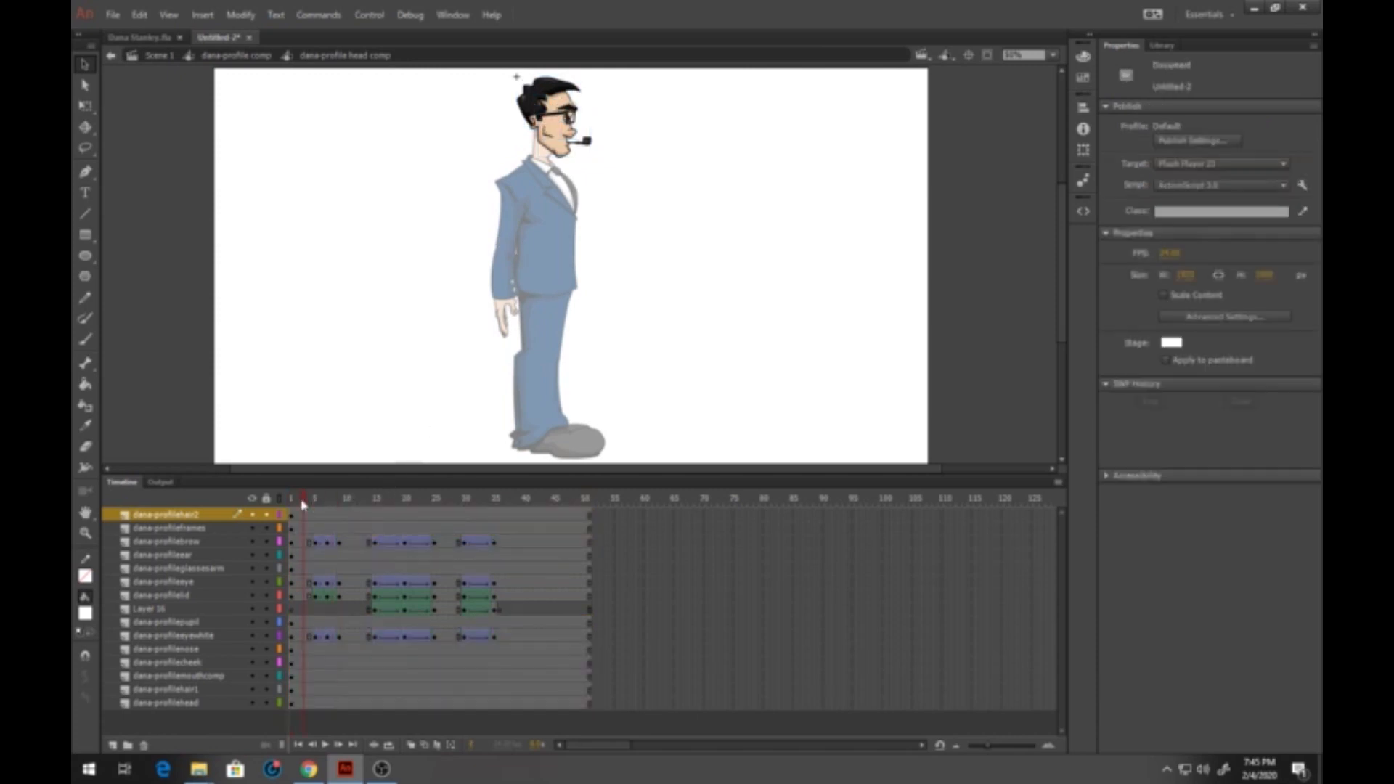
click(85, 533)
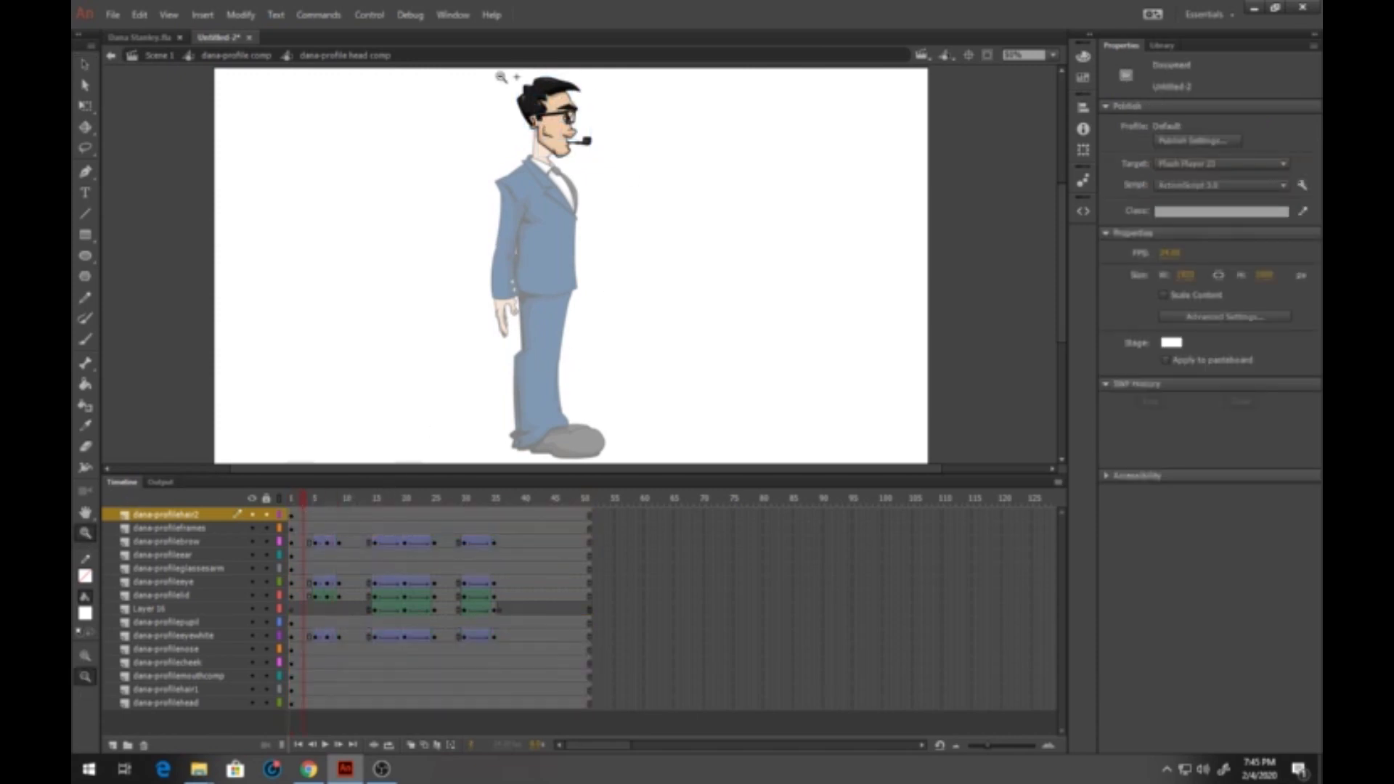
drag(497, 74, 636, 189)
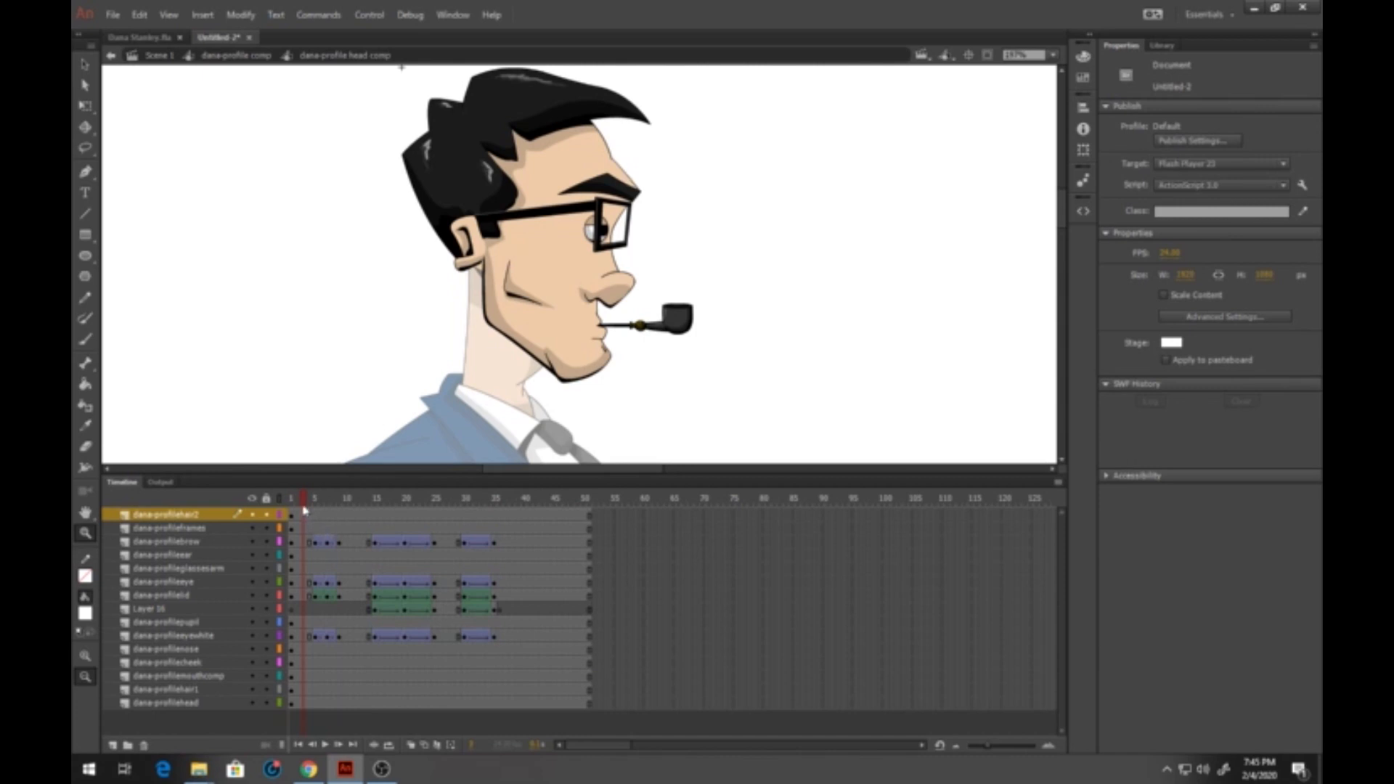
drag(312, 506, 282, 605)
Step: Go back from the head to the profile figure symbol and show the whole body on the stage
click(256, 60)
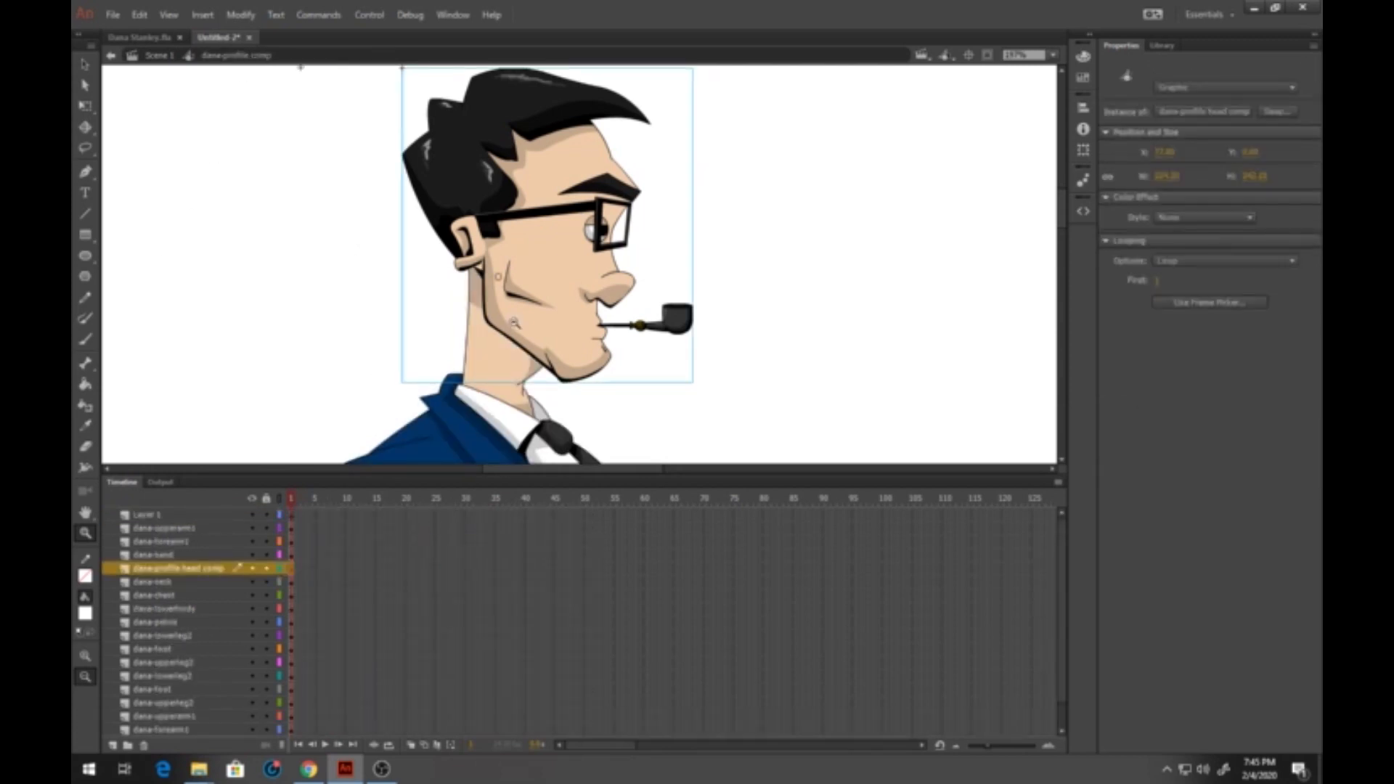
click(572, 305)
click(545, 327)
drag(555, 379, 498, 282)
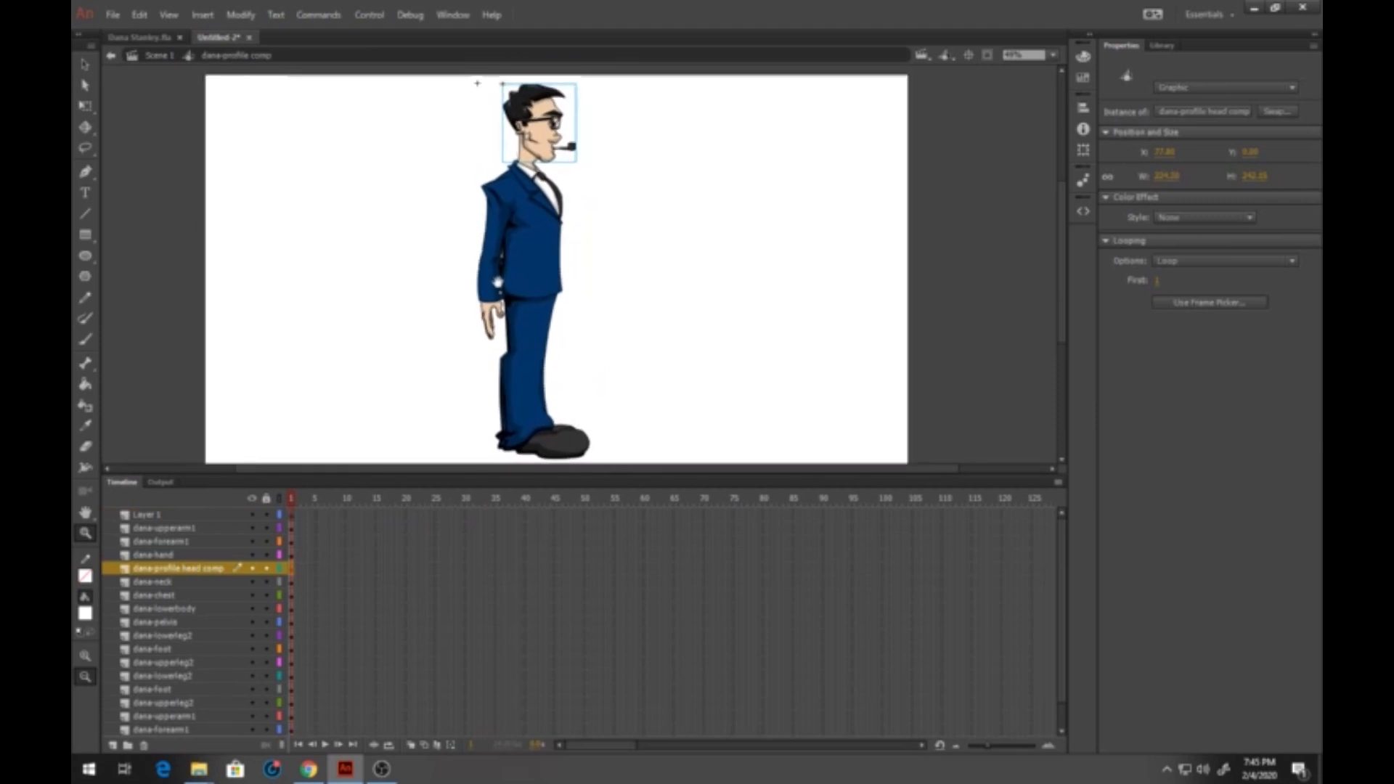
click(85, 64)
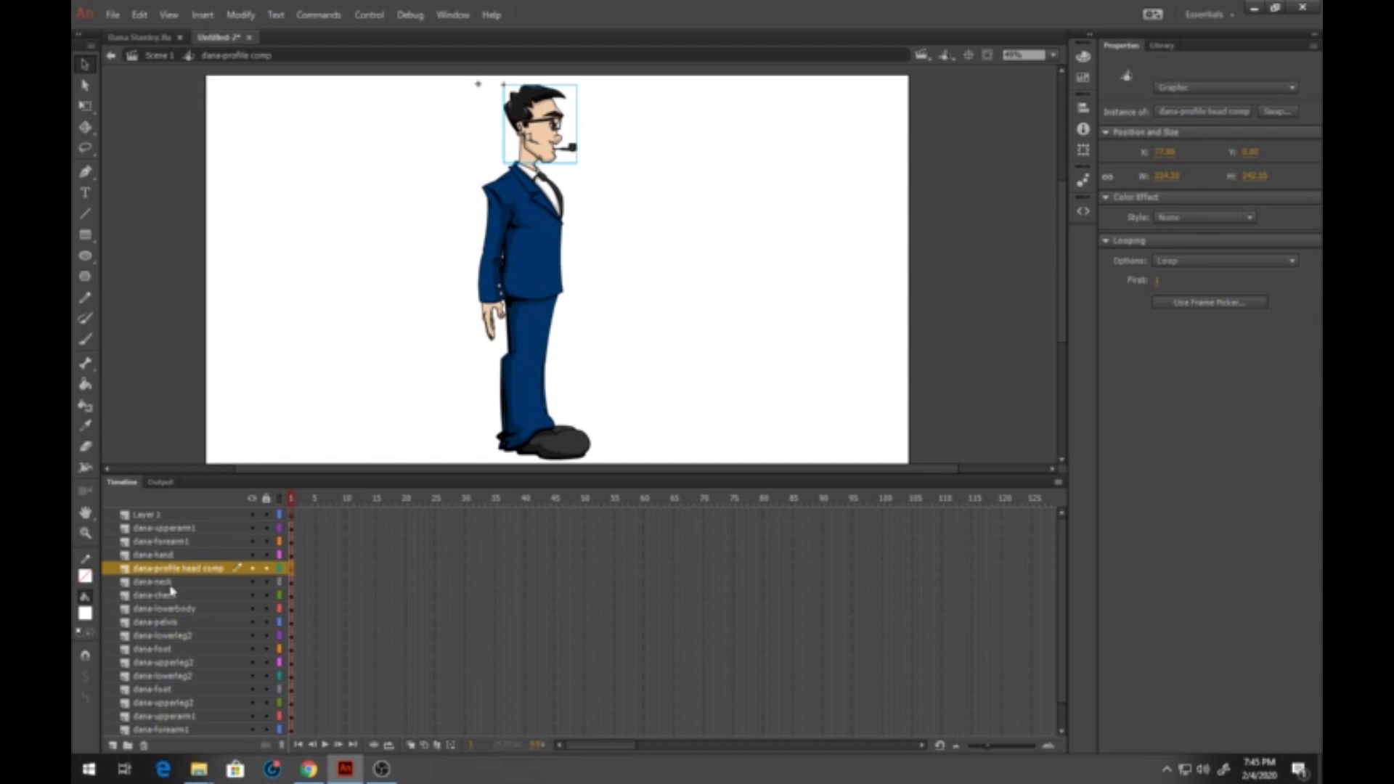
Step: Select all of the figure's body parts, review the commands available for them, and clear the selection
drag(401, 85, 755, 536)
right_click(547, 248)
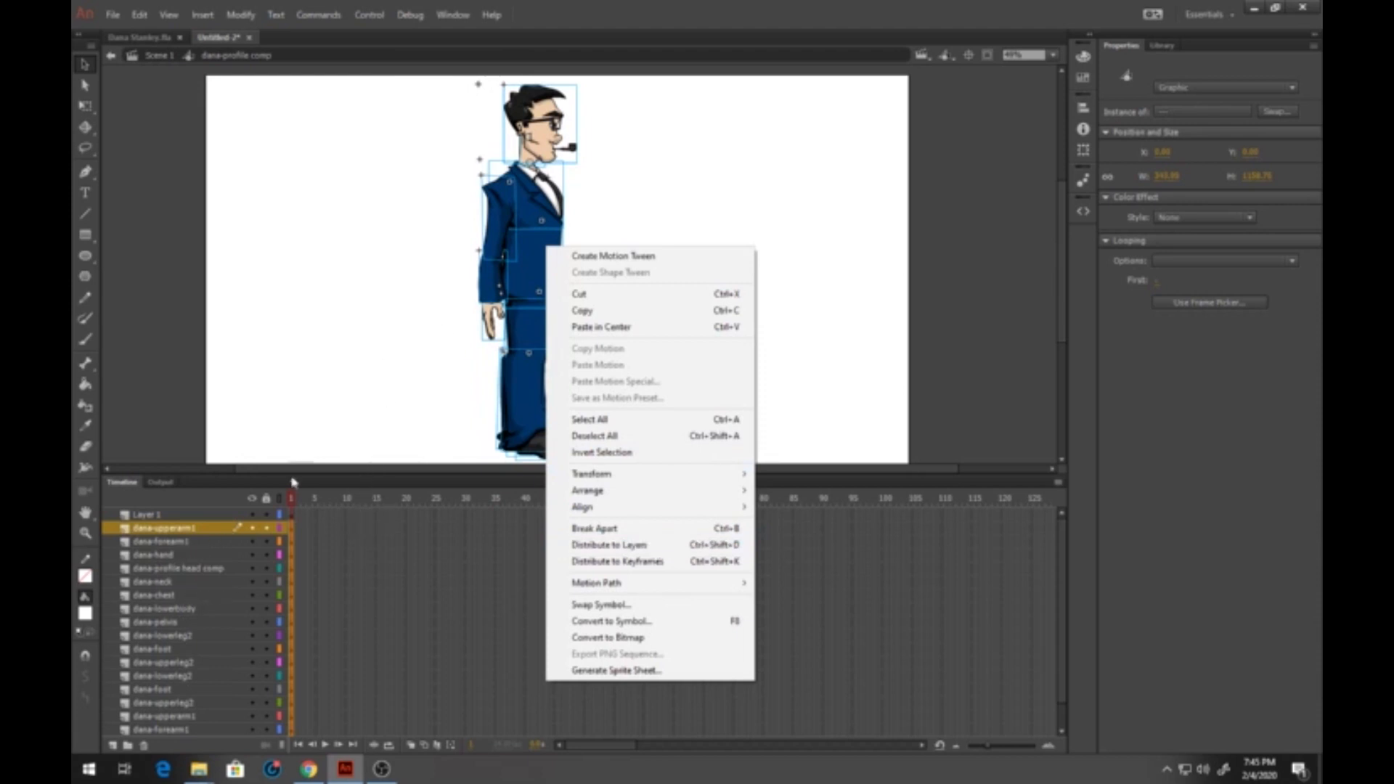
click(407, 210)
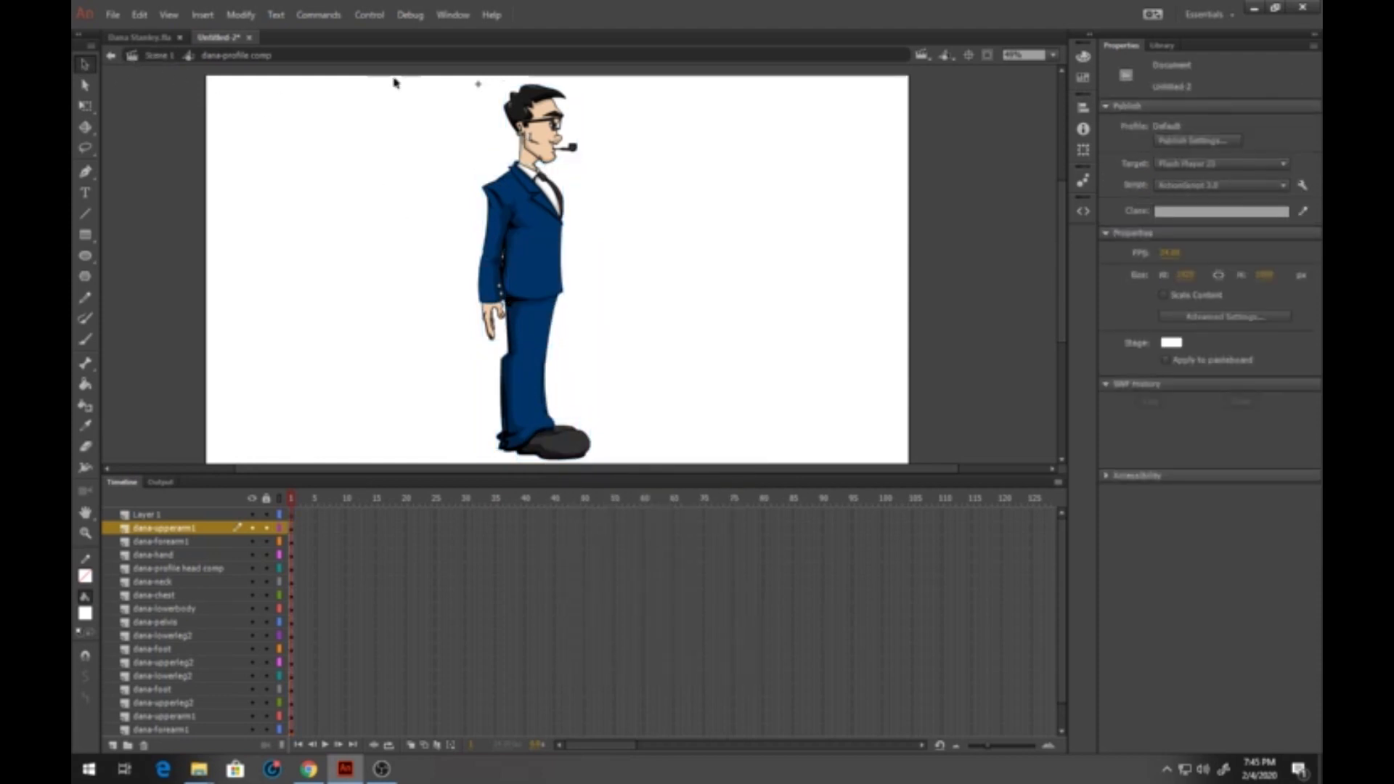
drag(410, 85, 679, 488)
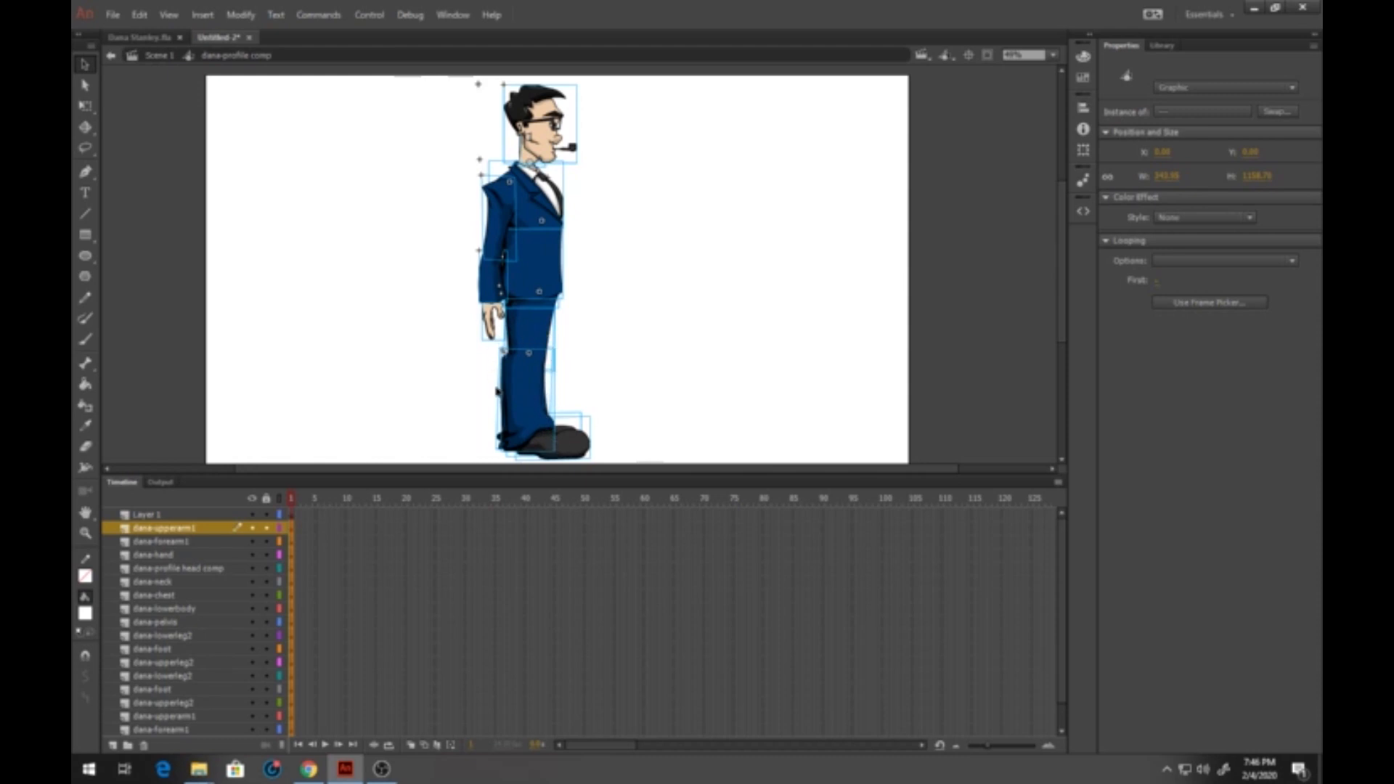
click(552, 250)
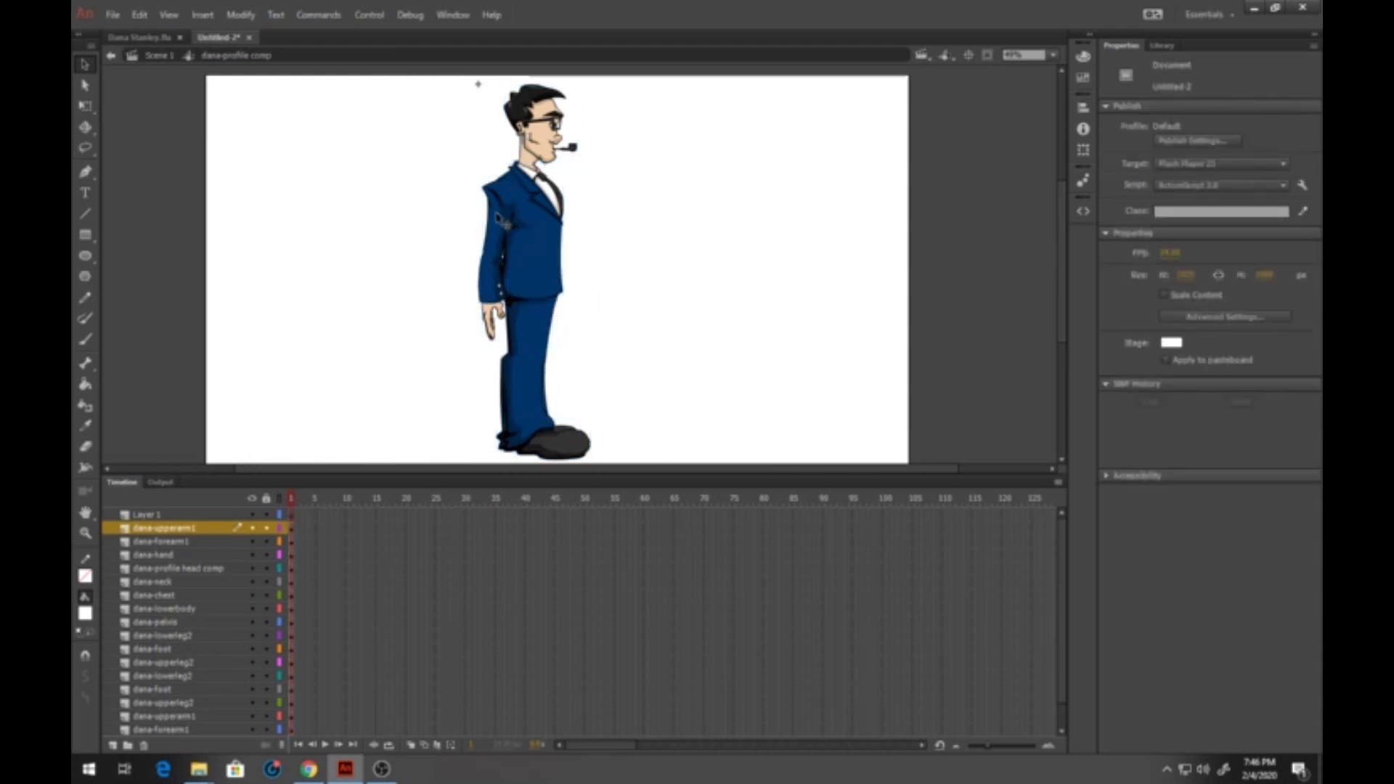
Step: Move the upper arm away from the body, break it apart into shapes, and look at its symbol conversion option
drag(504, 222, 316, 229)
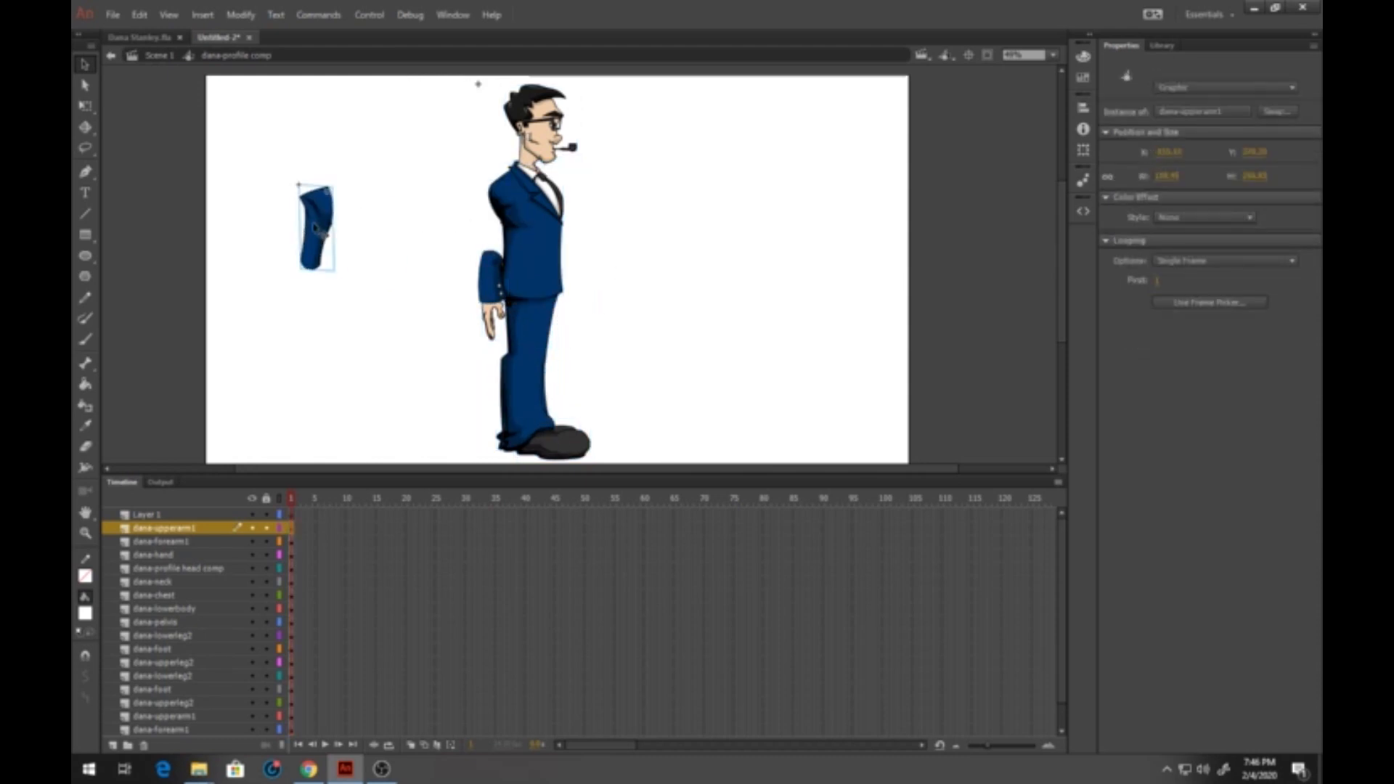
click(85, 532)
drag(263, 149, 431, 312)
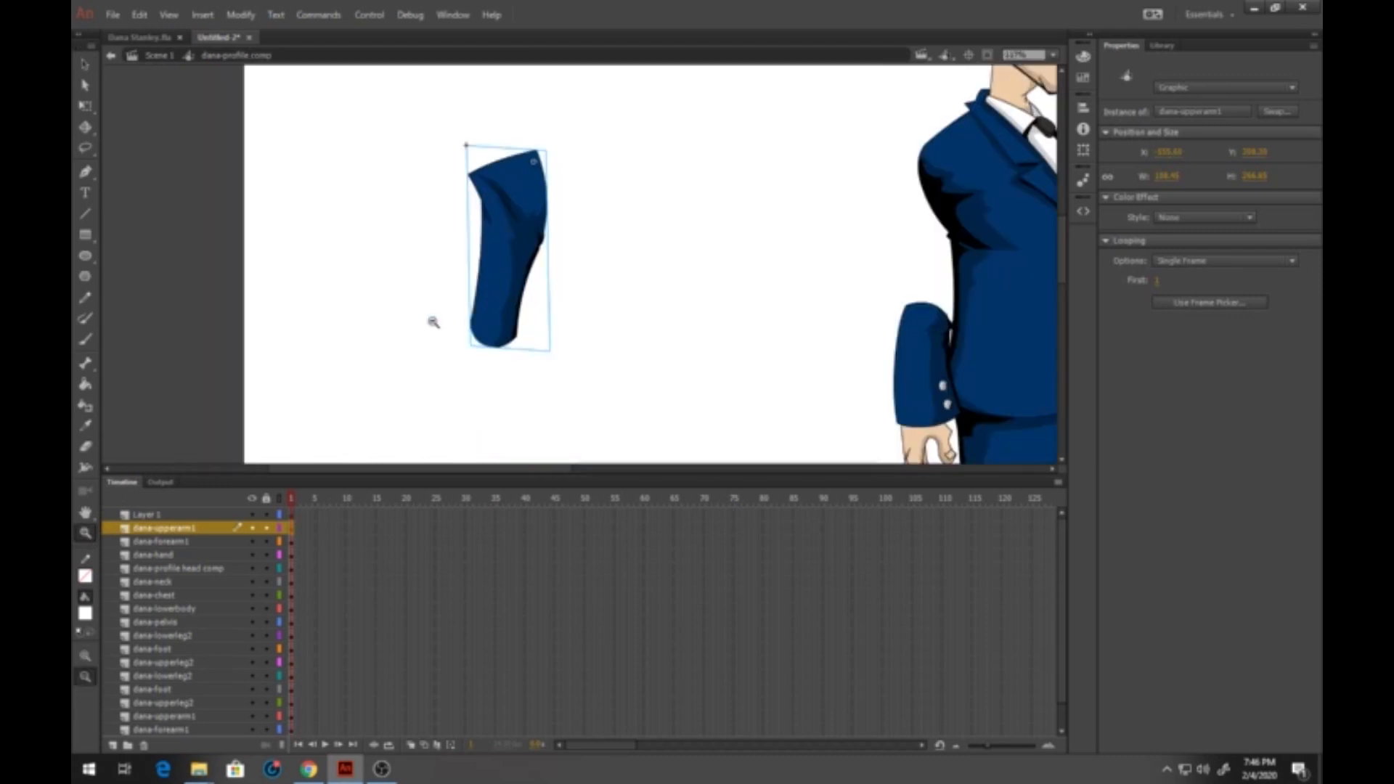
key(ctrl+b)
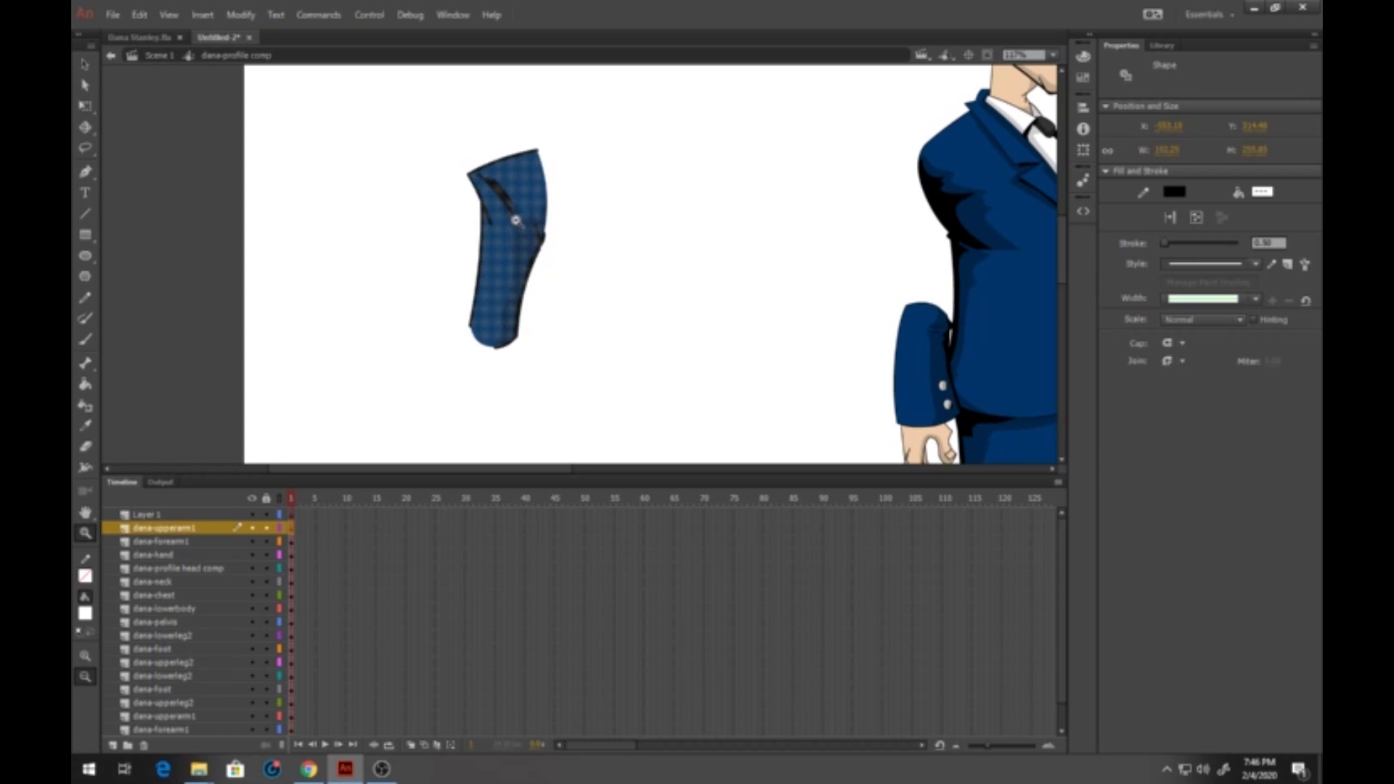
key(v)
right_click(521, 202)
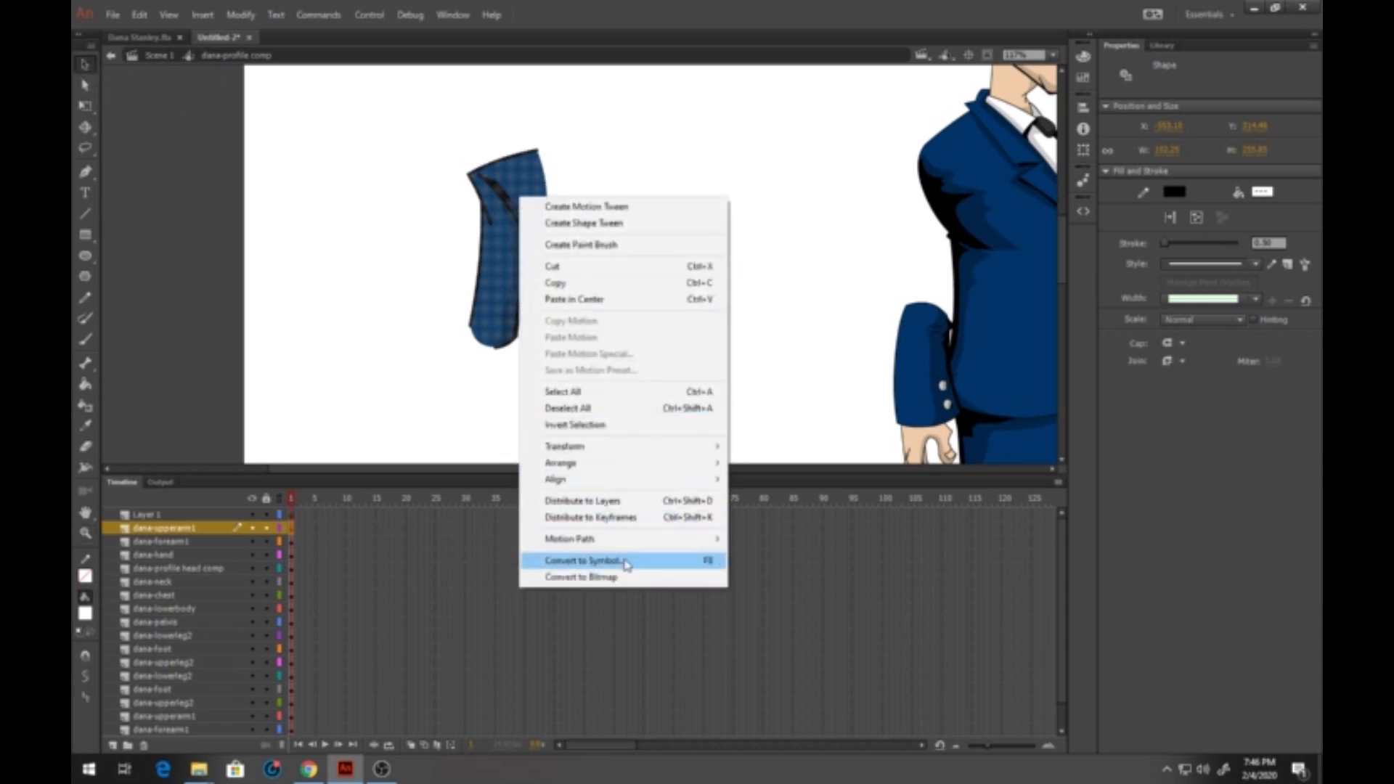
click(649, 146)
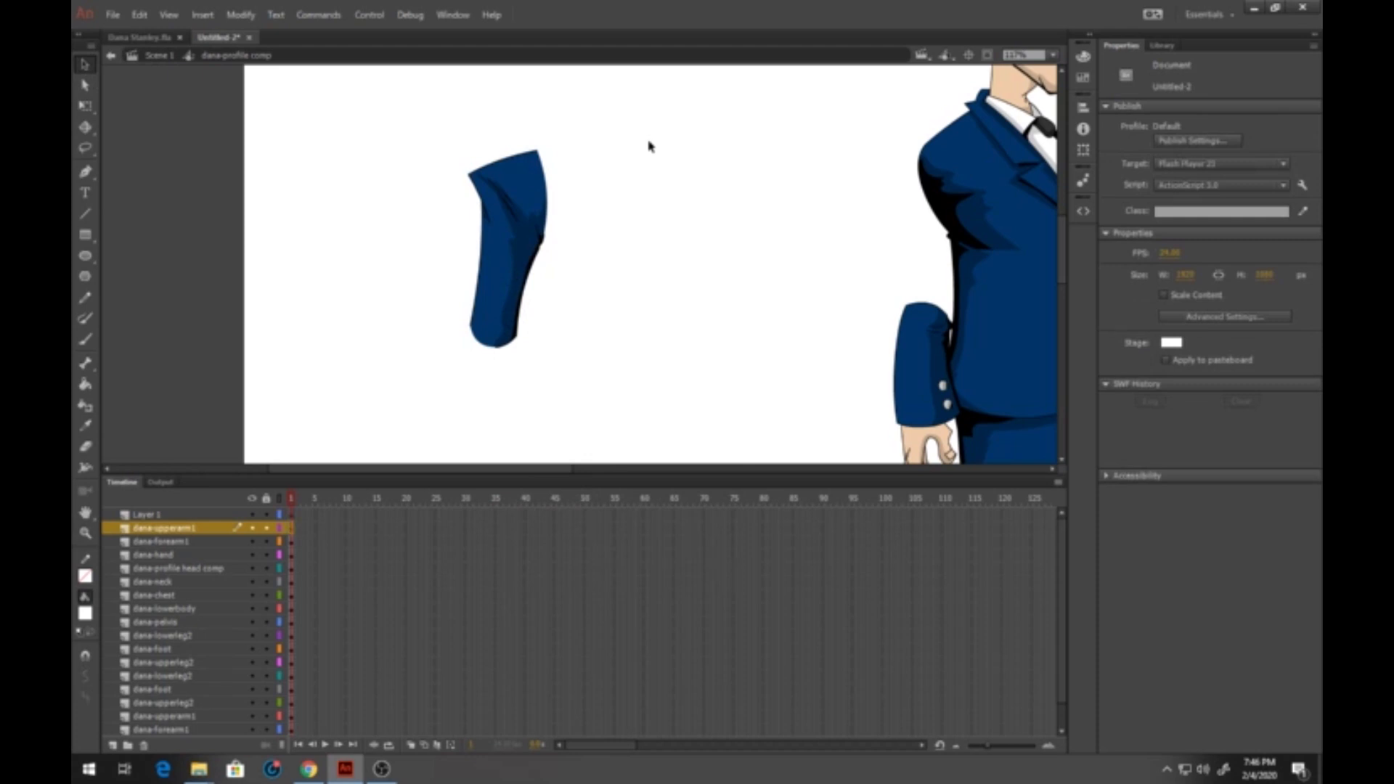
Step: Undo breaking apart the upper arm and moving it off the body
key(ctrl+z)
key(ctrl+z)
key(ctrl+z)
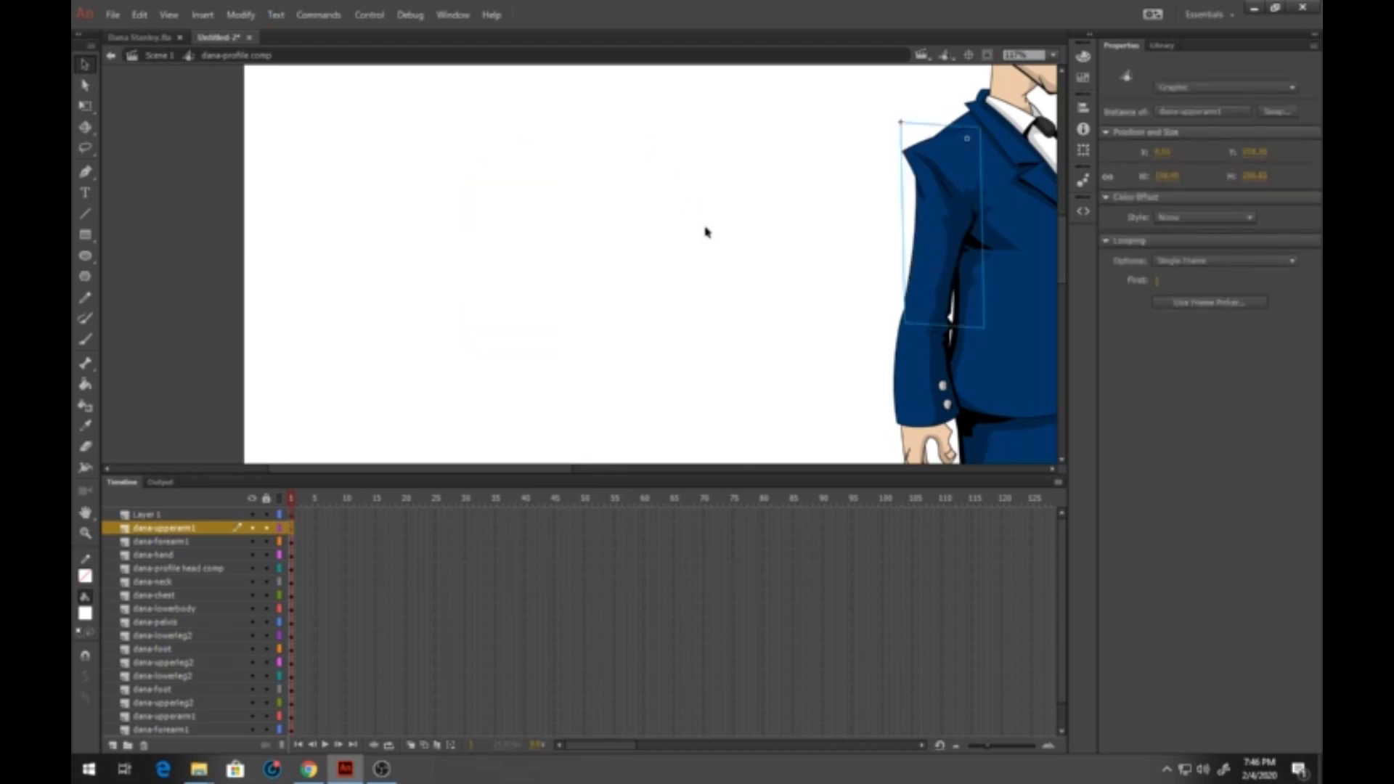
Step: Try rotating the upper arm with Free Transform about a lowered transformation point, and restore the point at the shoulder
drag(775, 211, 441, 229)
click(87, 108)
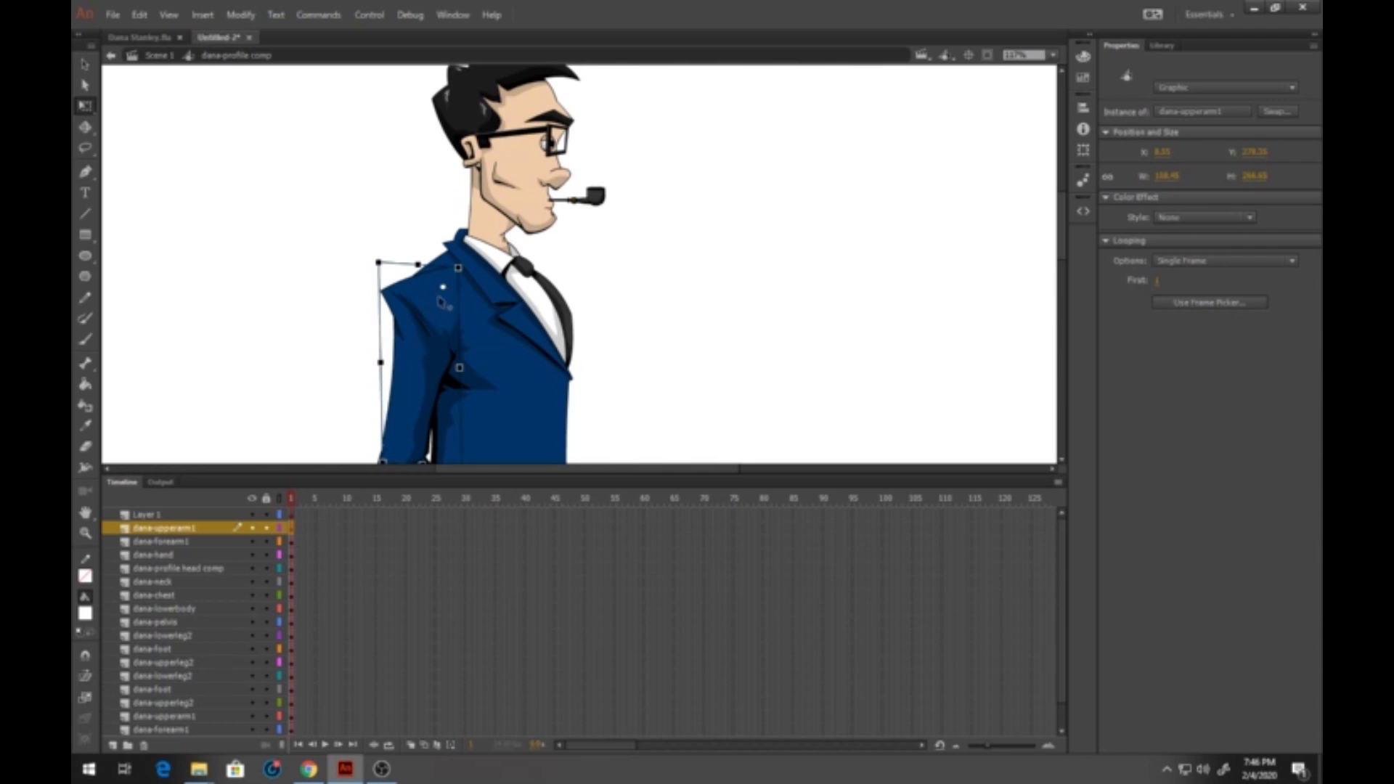
drag(445, 278, 417, 364)
drag(492, 305, 514, 346)
key(ctrl+z)
drag(417, 363, 444, 282)
scroll(436, 291, down, 3)
drag(381, 344, 349, 377)
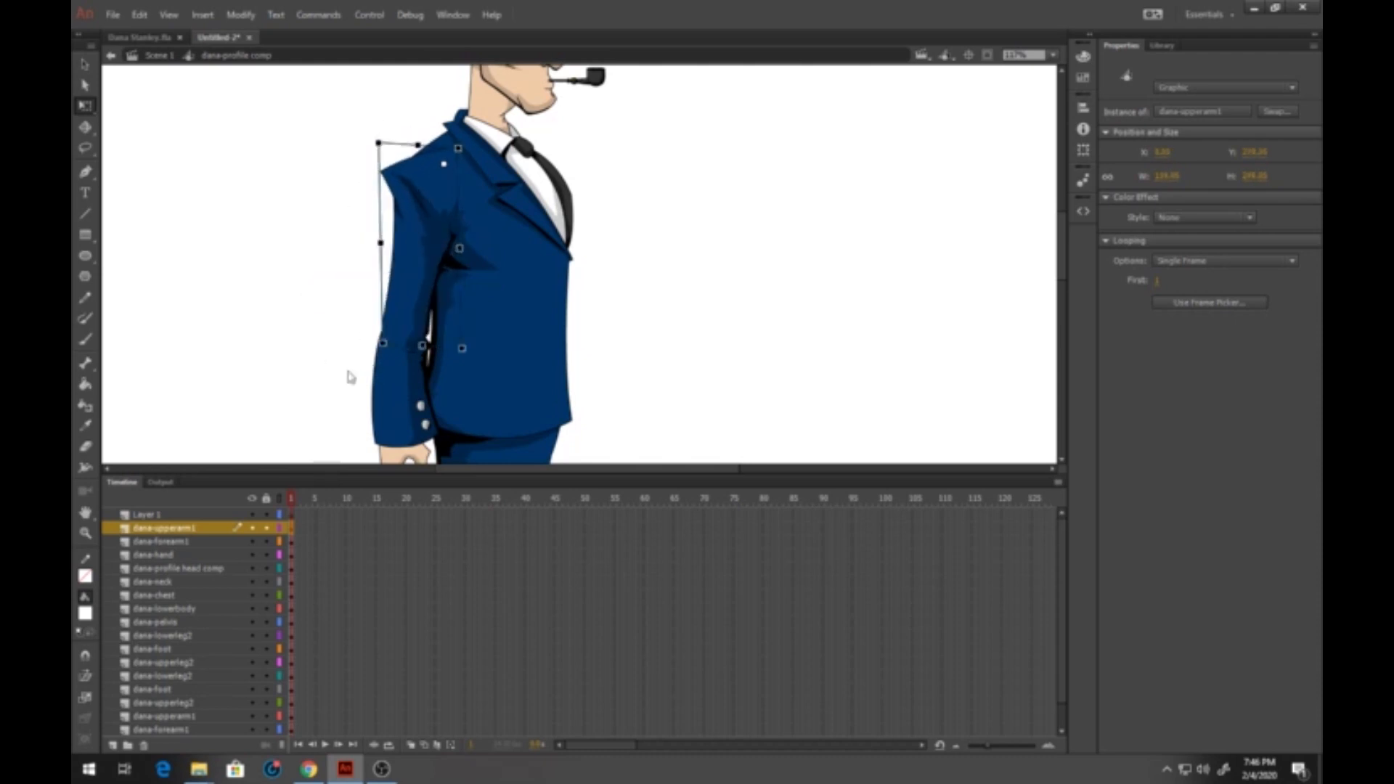
Step: Zoom out to the figure and adjust the timeline height so most body-part layers are listed
click(85, 534)
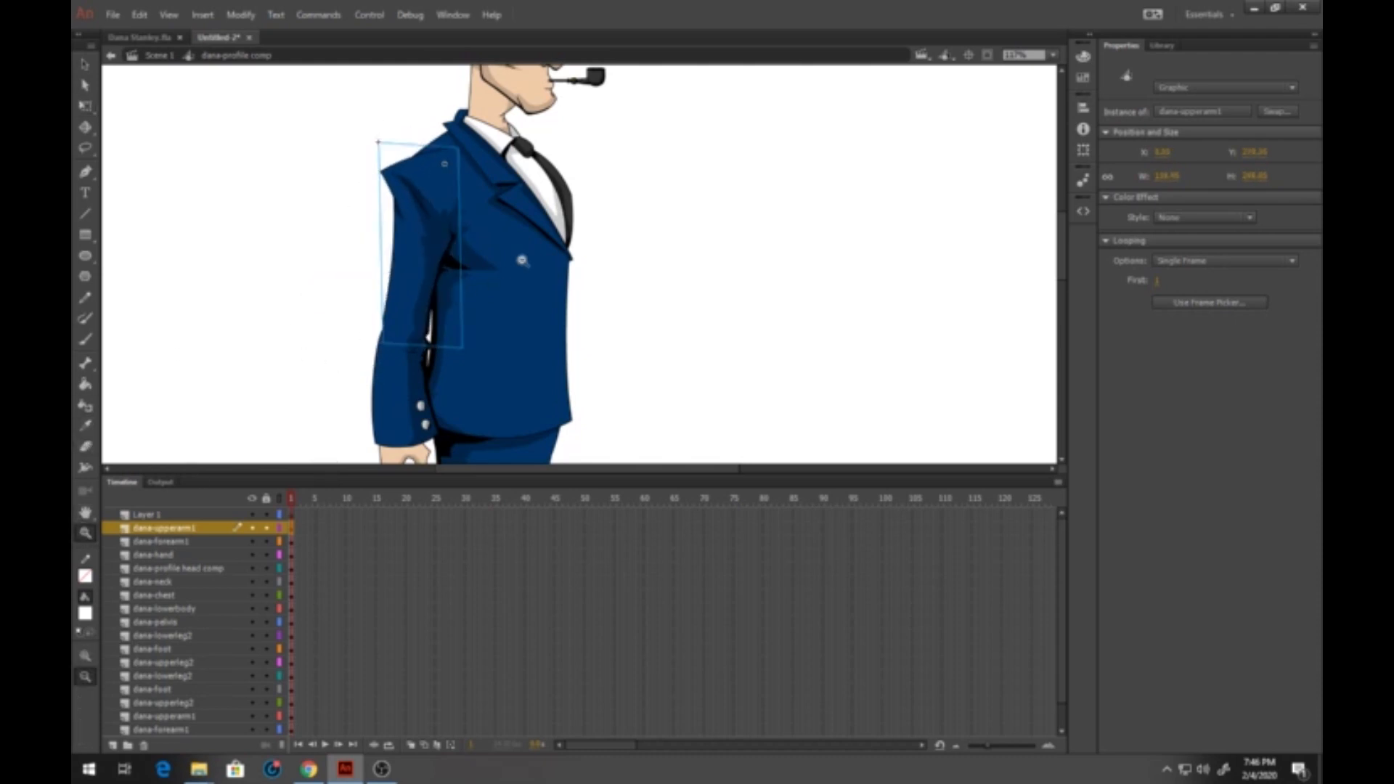
alt+click(506, 109)
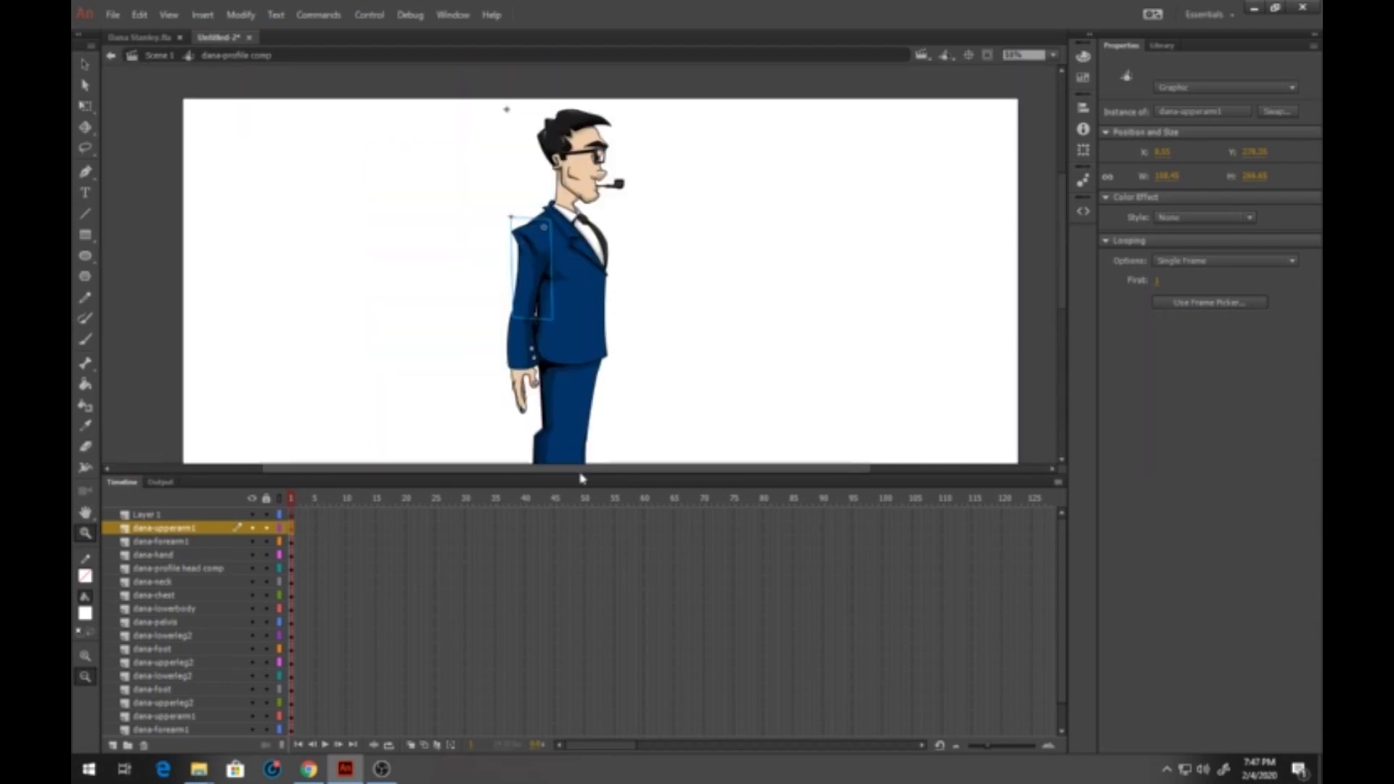
drag(591, 473, 591, 574)
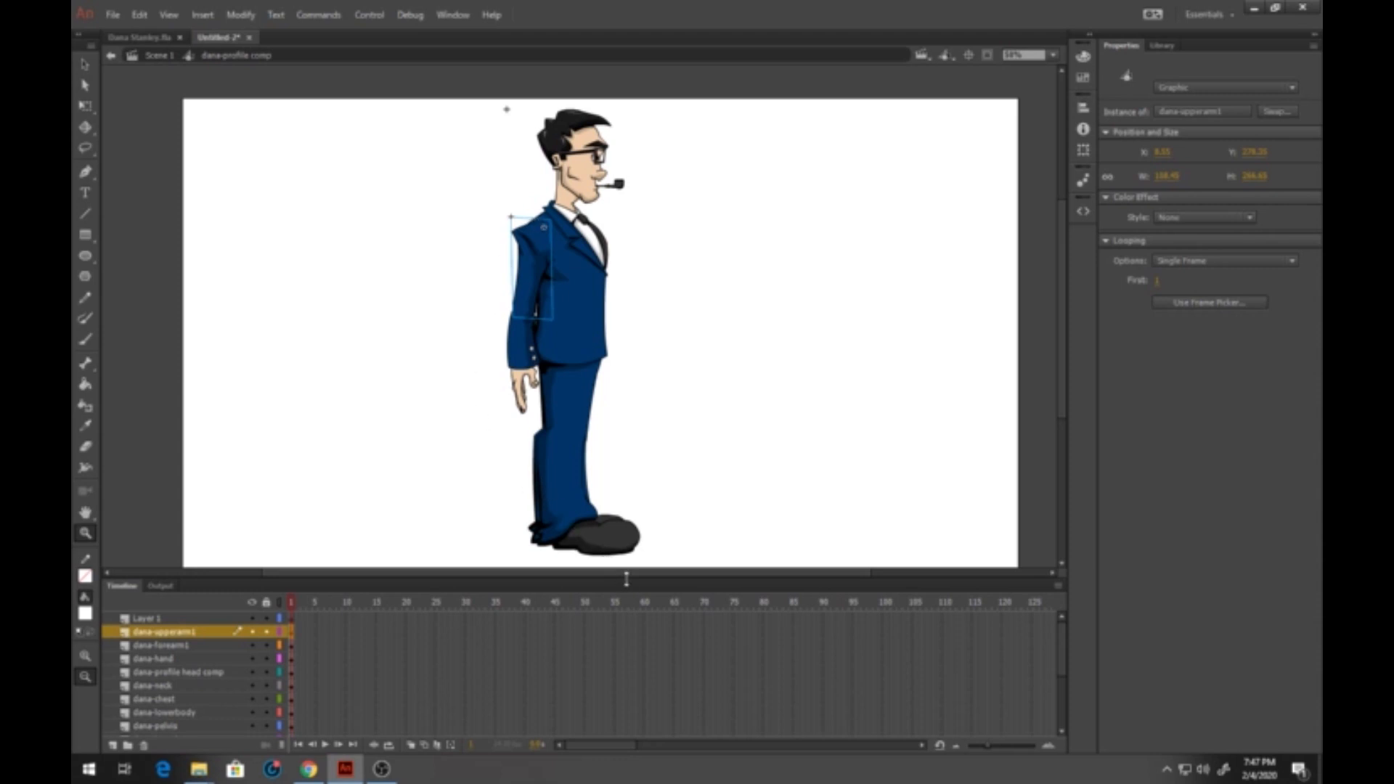
drag(626, 579, 626, 472)
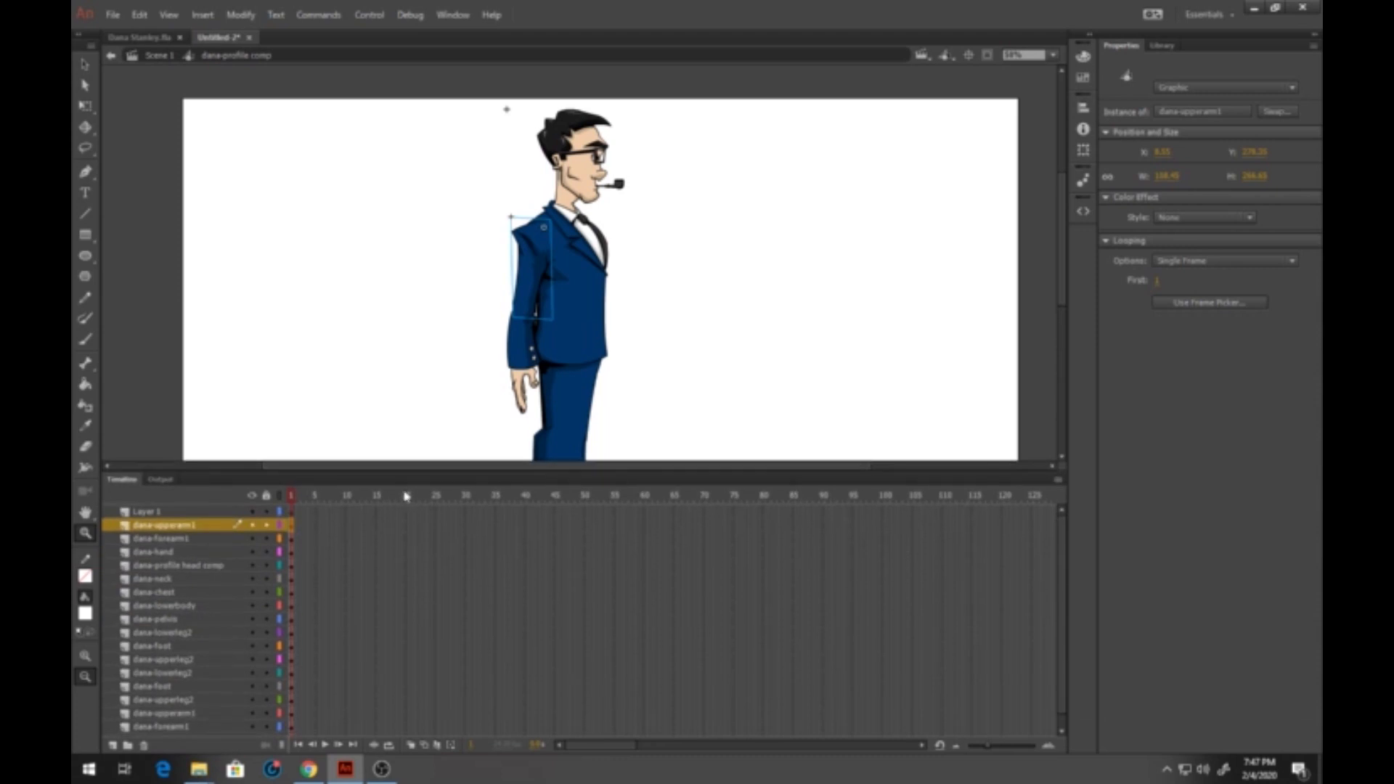
scroll(305, 581, down, 1)
scroll(305, 583, up, 1)
Step: Try selecting frame 5 across the body-part layers, from the front upper arm layer downward
drag(292, 524, 317, 699)
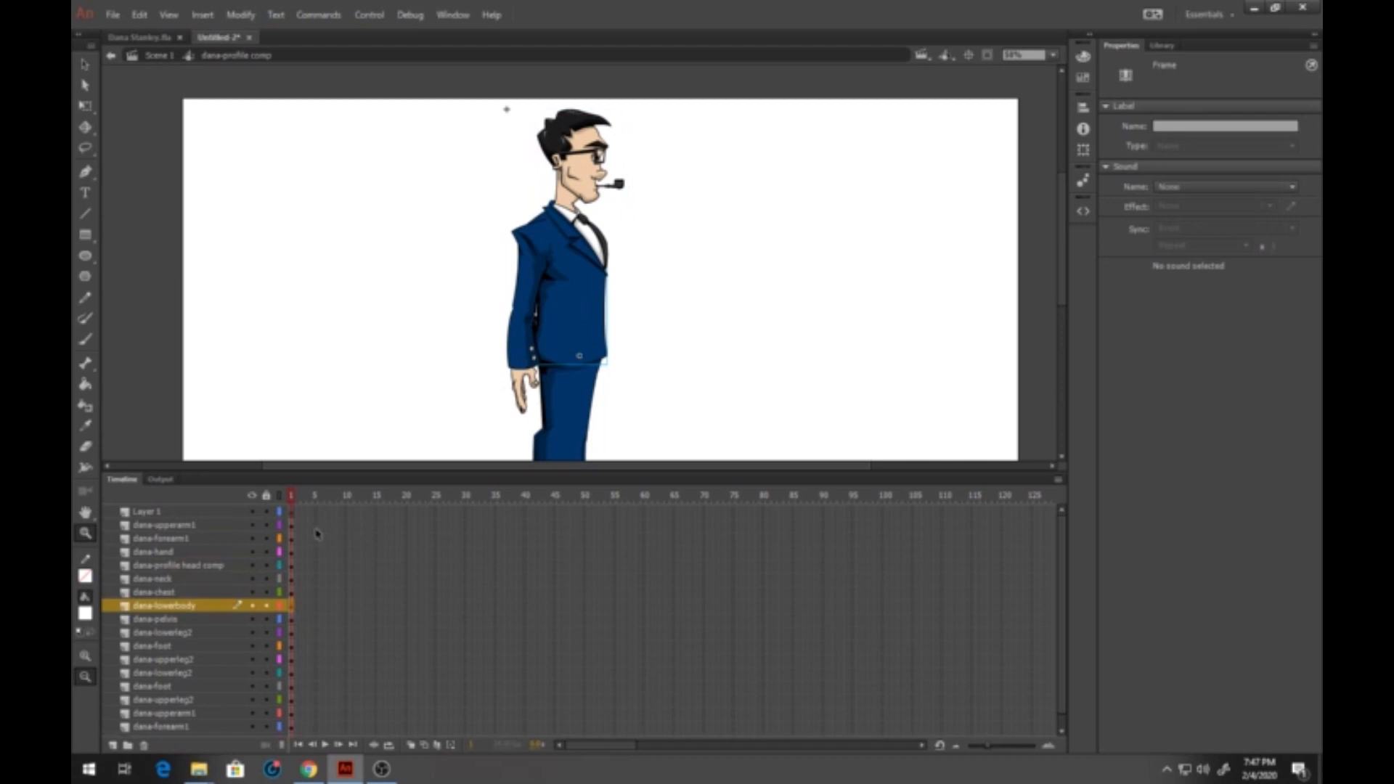
drag(317, 533, 323, 751)
scroll(345, 595, up, 1)
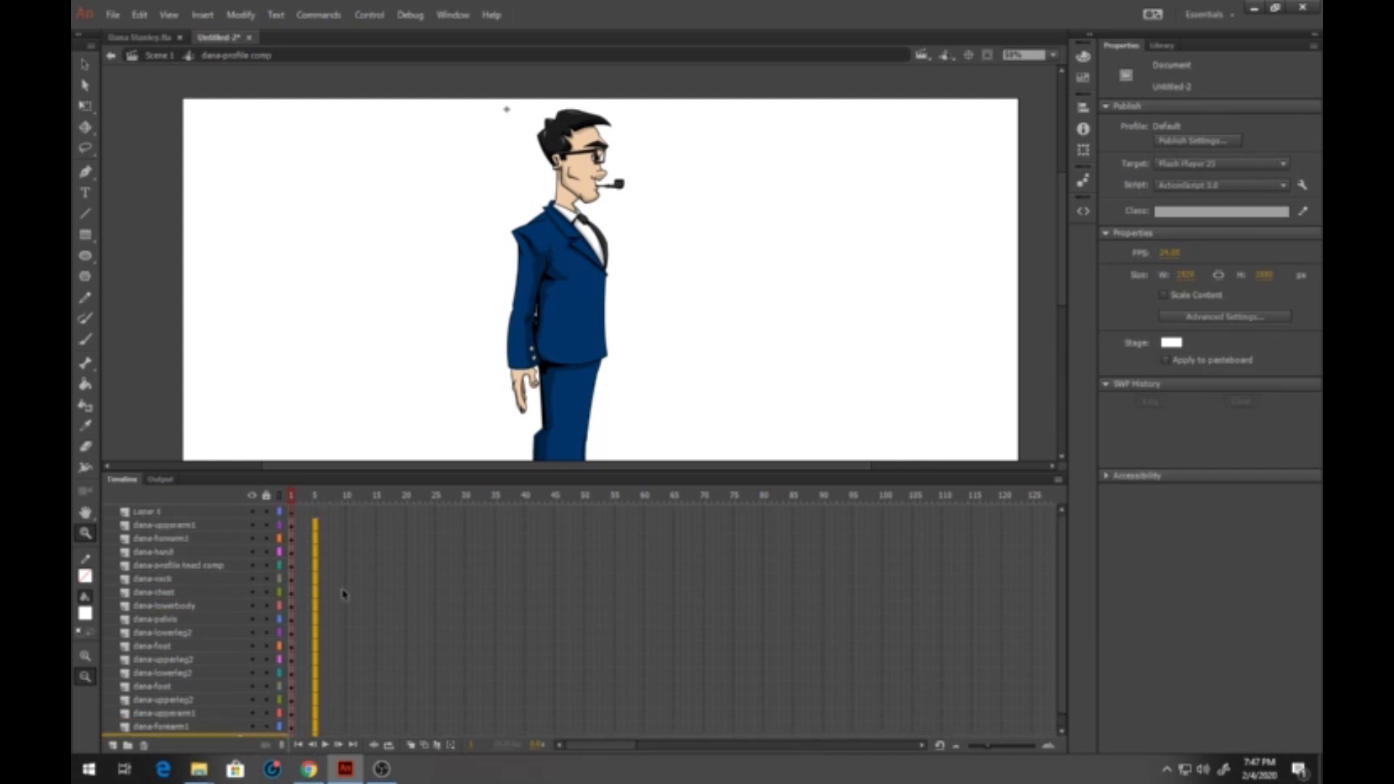
click(331, 528)
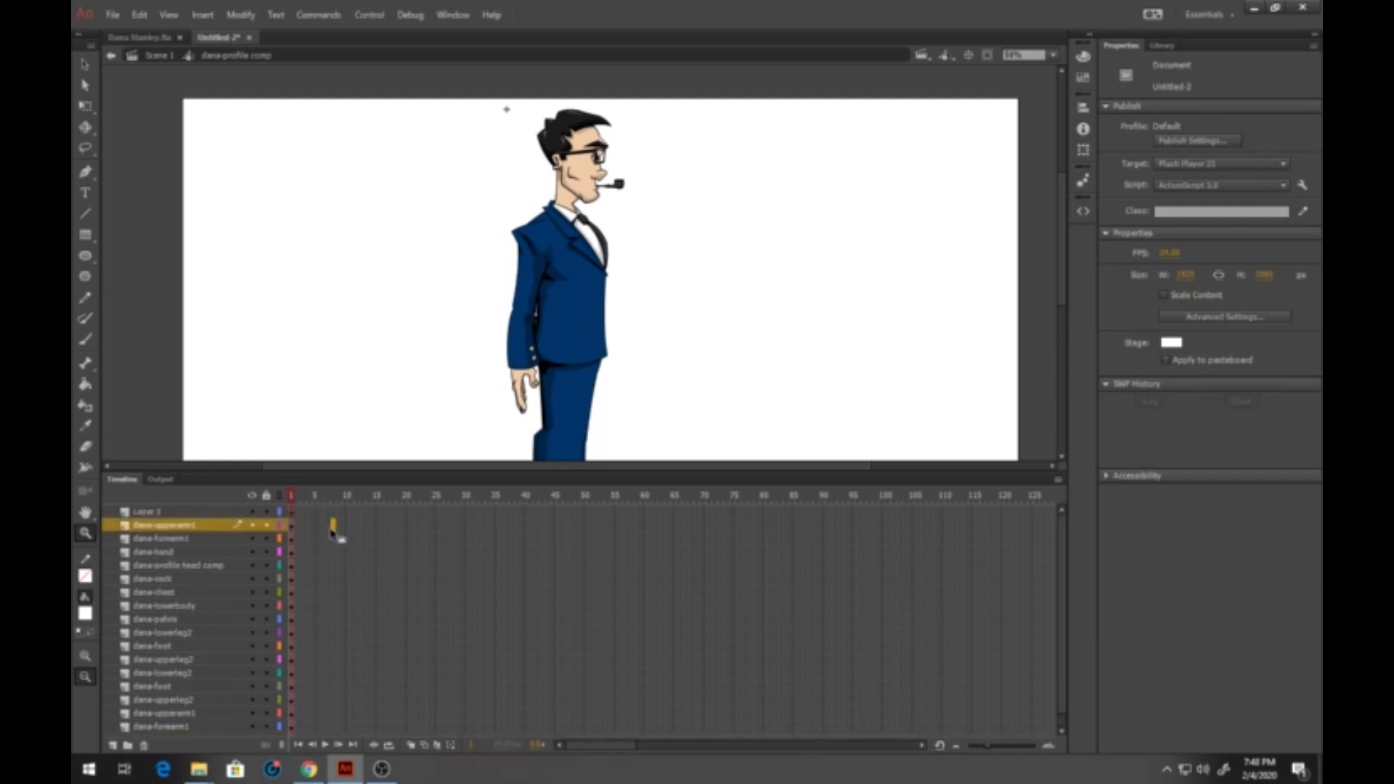
click(316, 541)
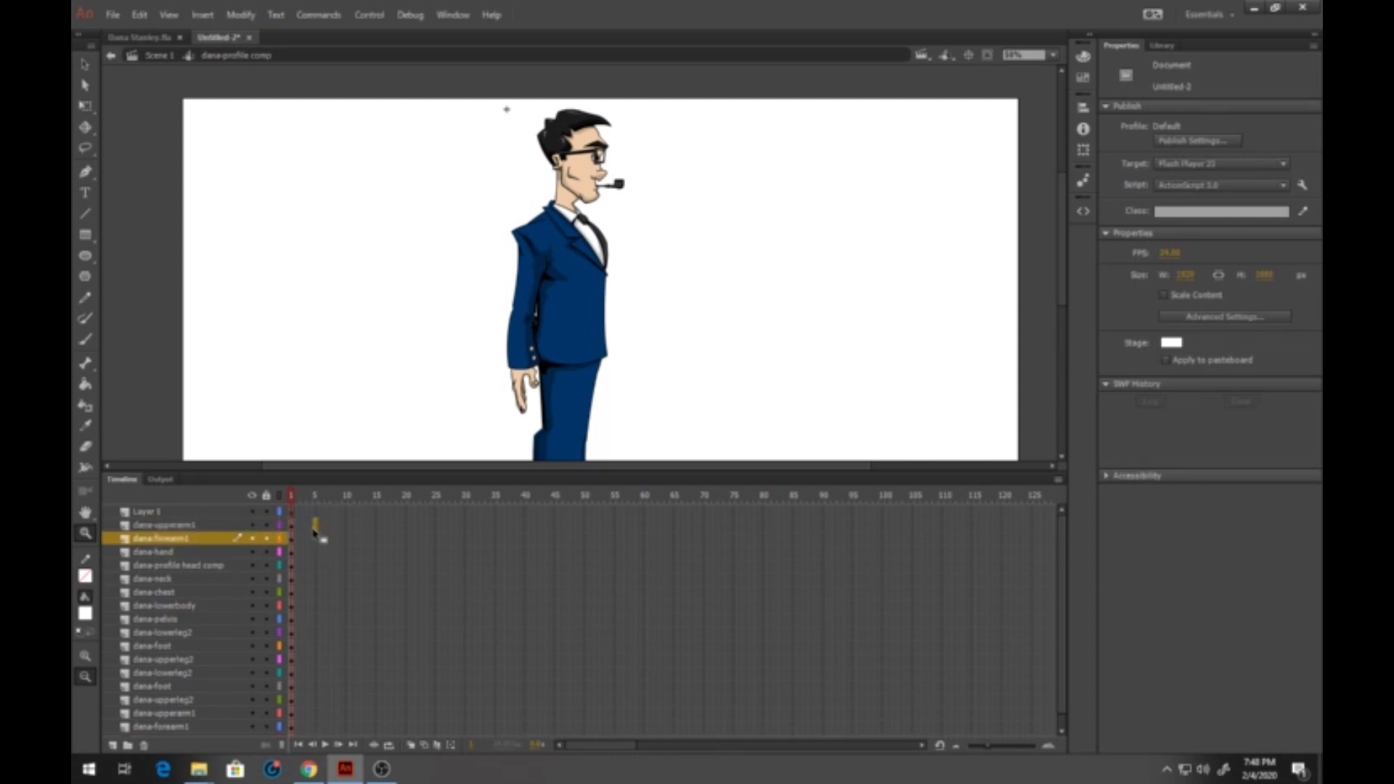
click(314, 529)
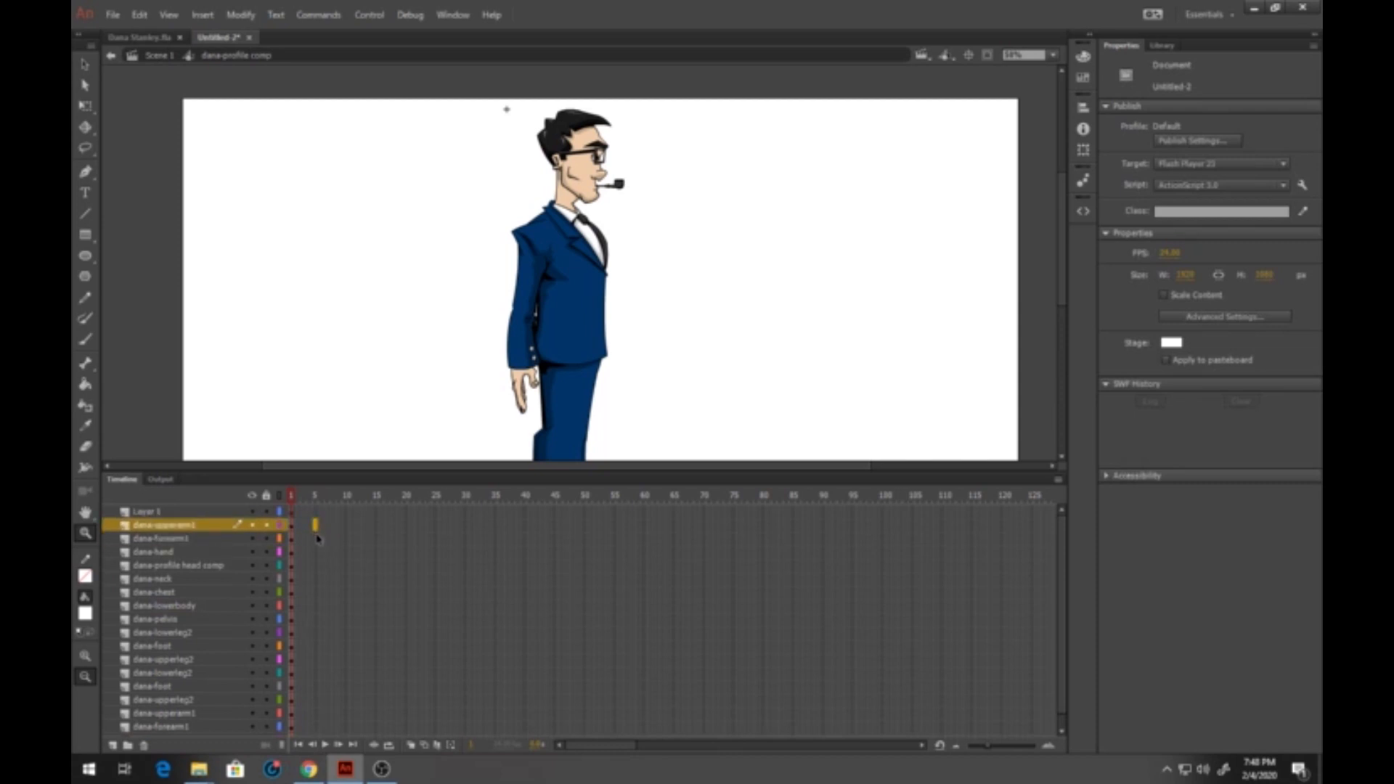
click(316, 539)
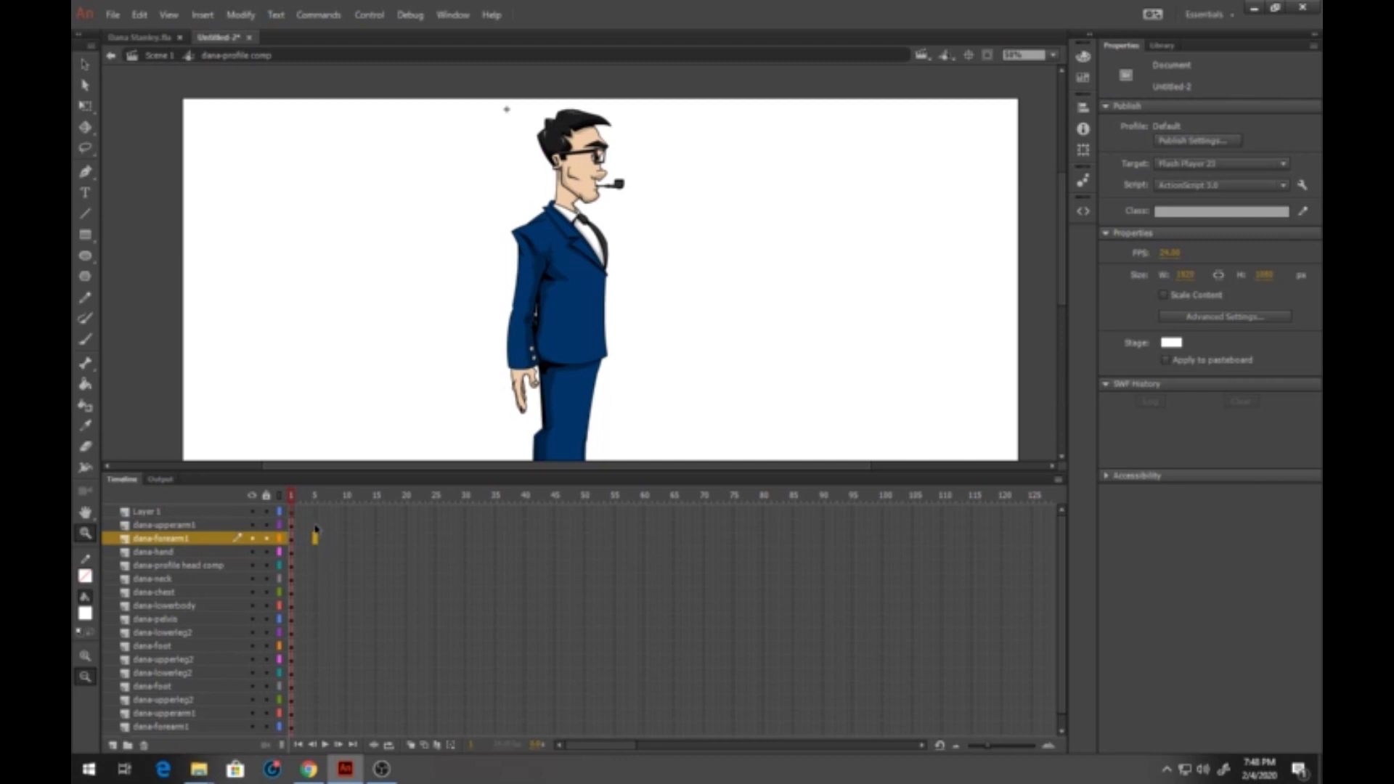
drag(316, 527, 317, 771)
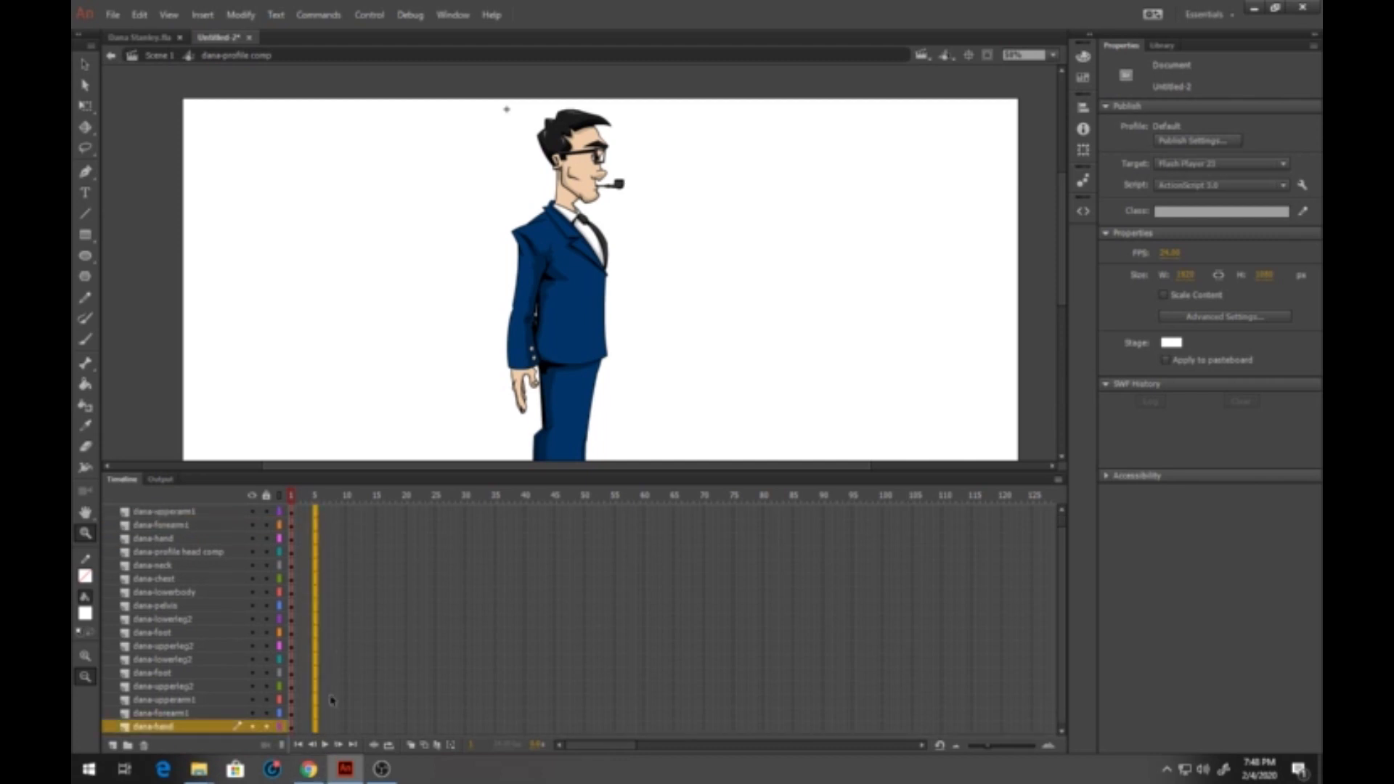
click(327, 527)
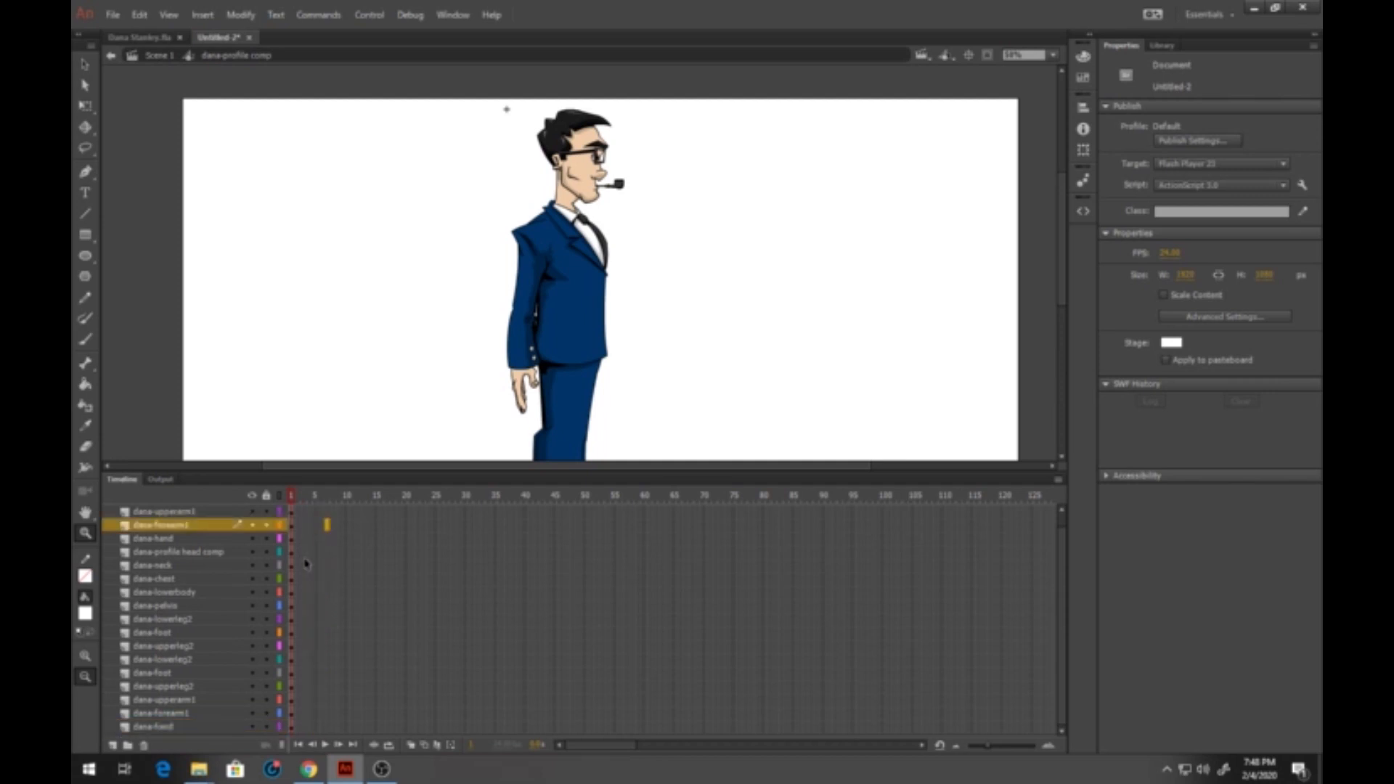
scroll(305, 532, up, 1)
Step: Try inserting a keyframe at frame 5 on the profile head layer, and undo it
click(315, 524)
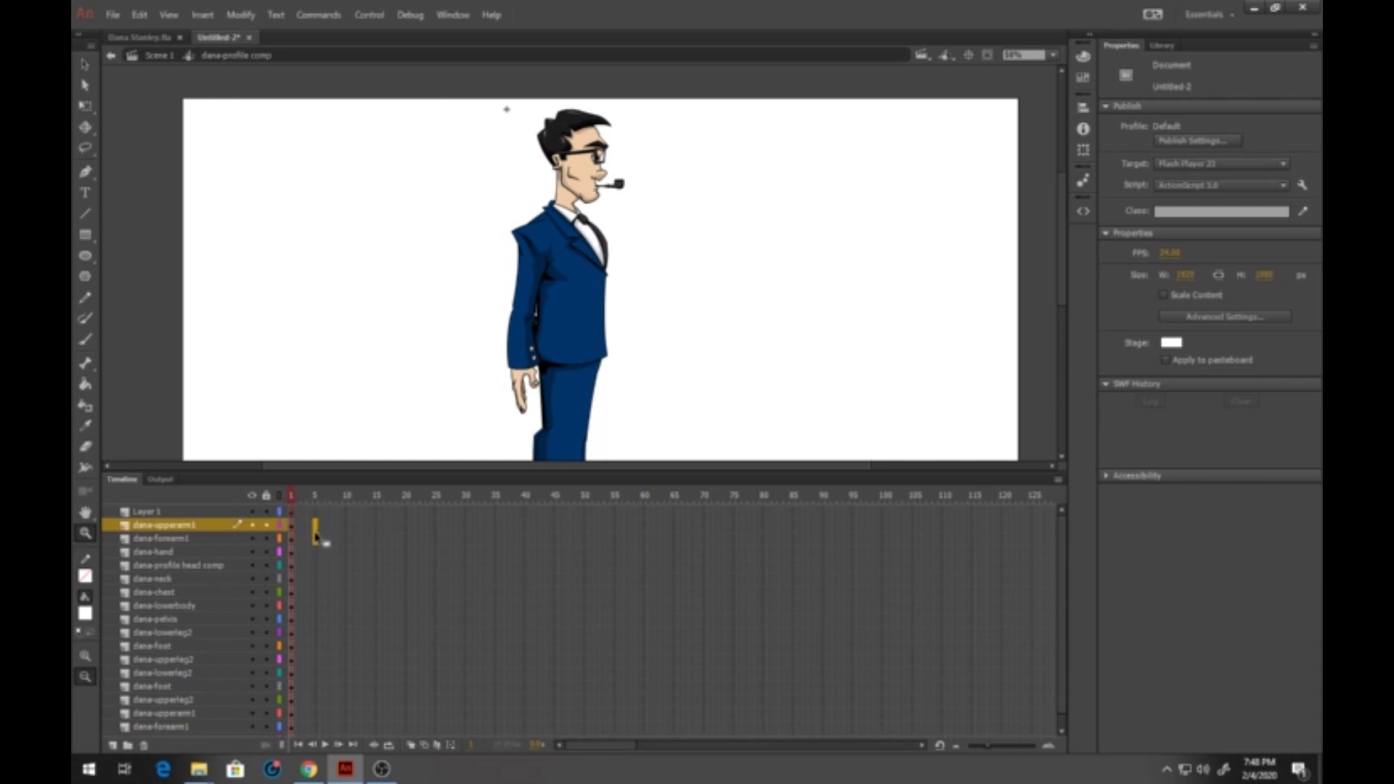
drag(316, 536, 316, 567)
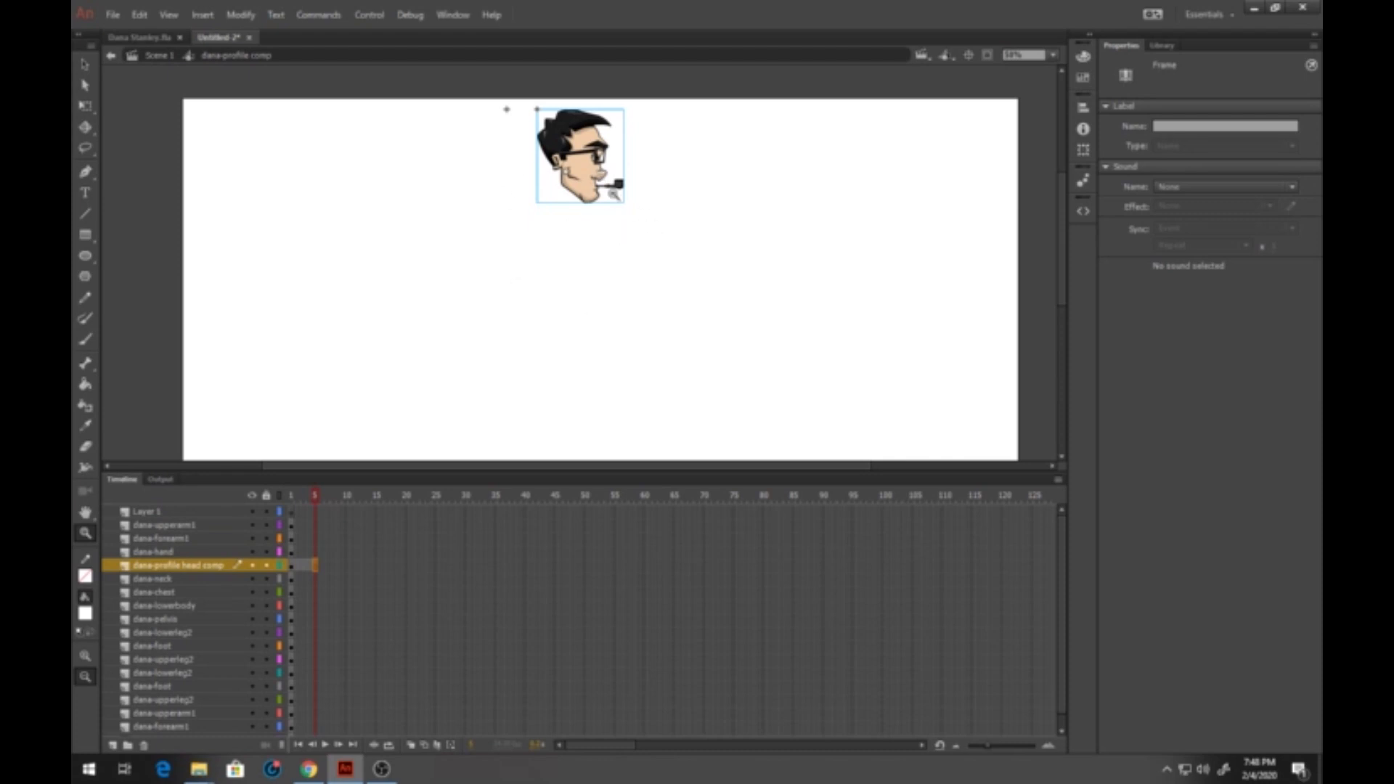
key(ctrl+z)
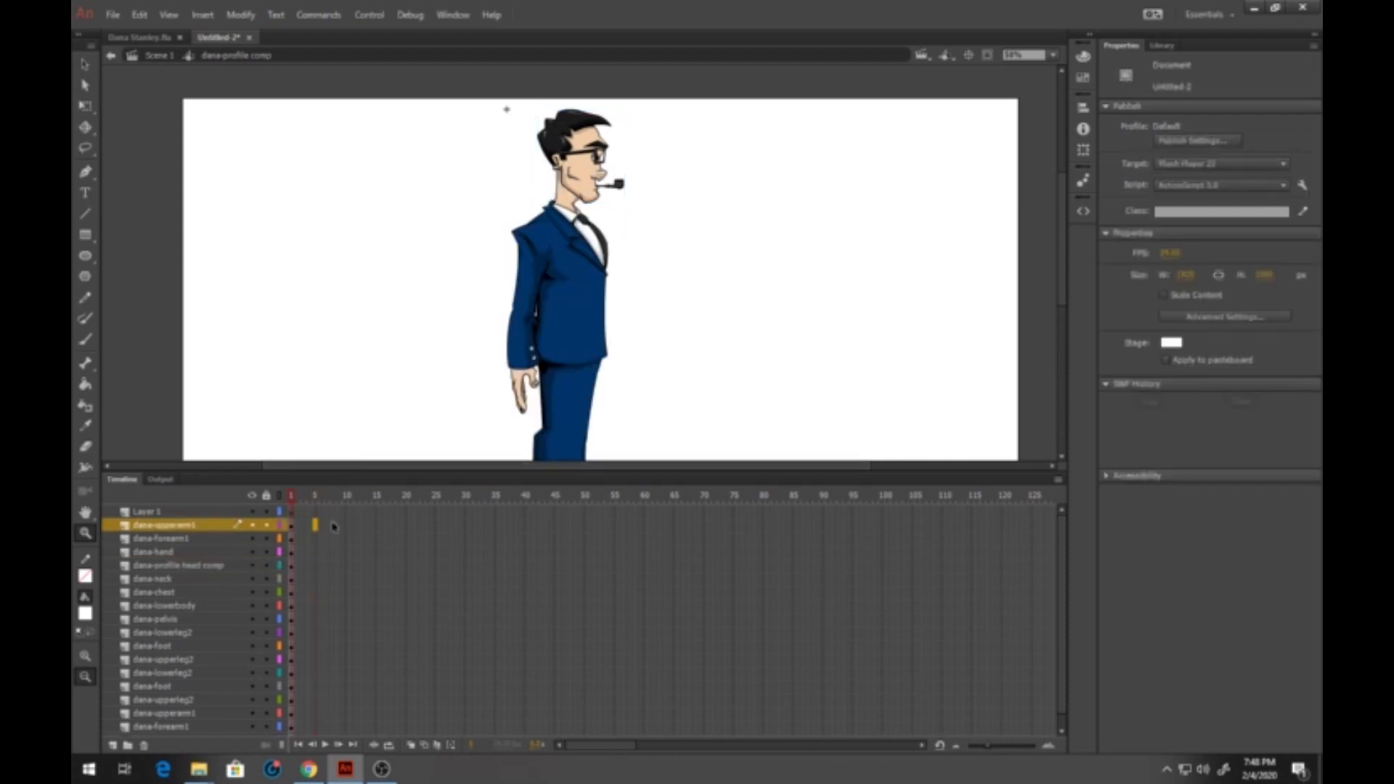
Step: Insert keyframes at frame 5 on all body-part layers, from the front upper arm down to the back hand
click(315, 539)
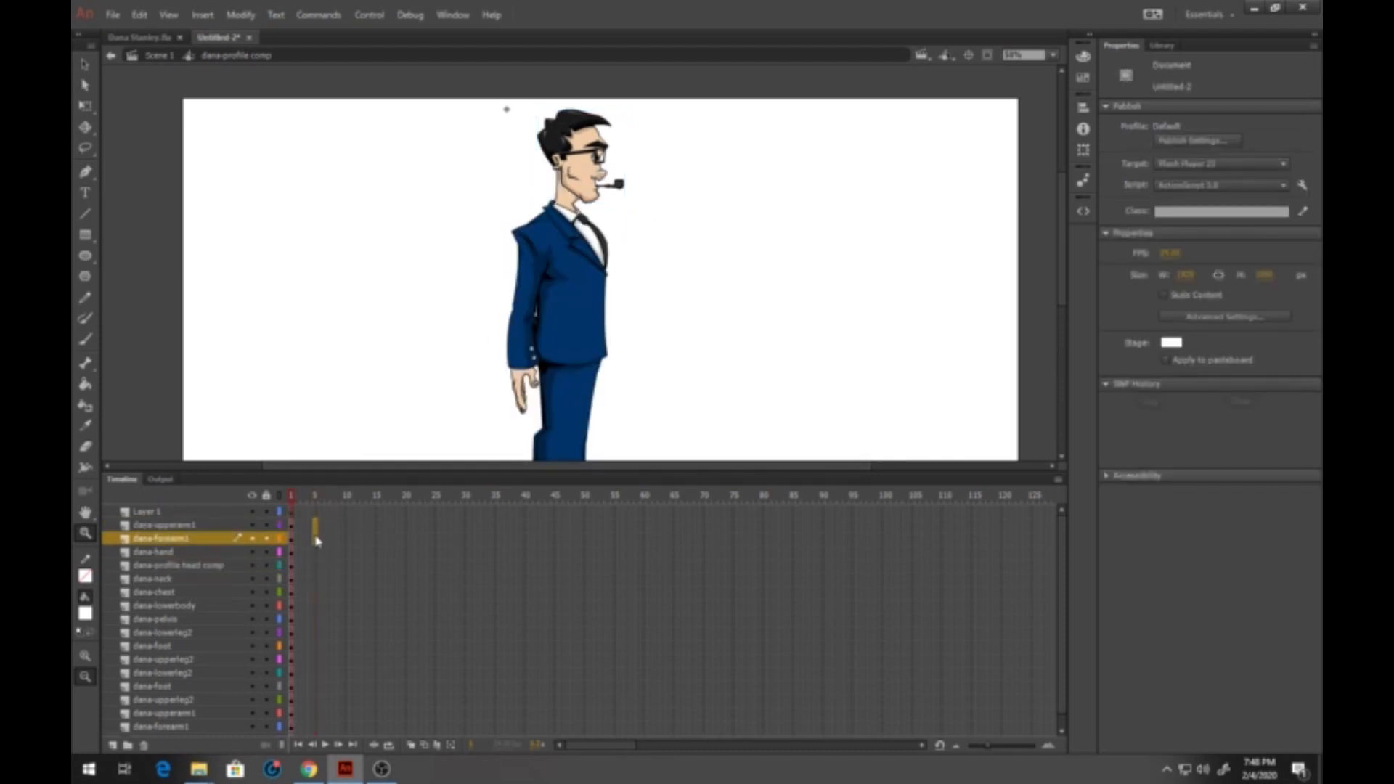
drag(316, 556, 315, 763)
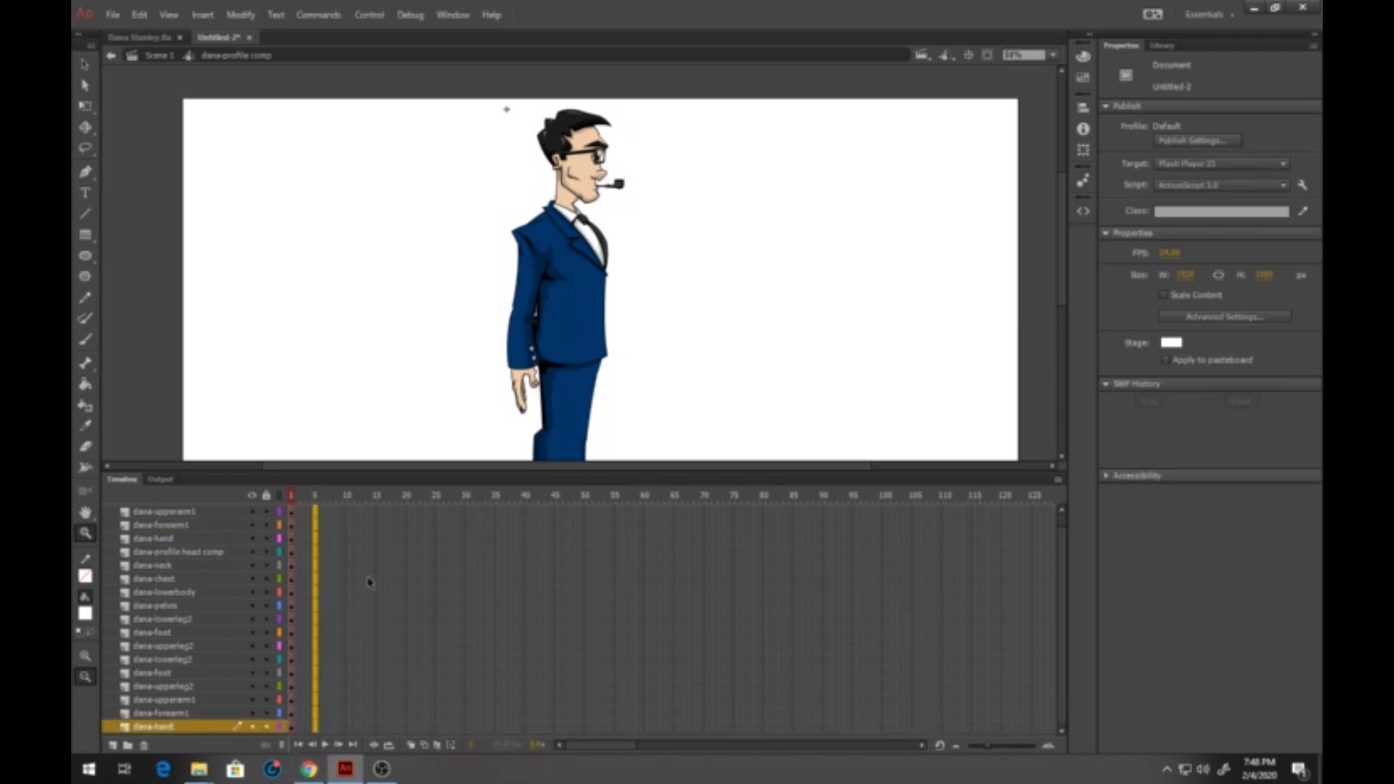
key(F6)
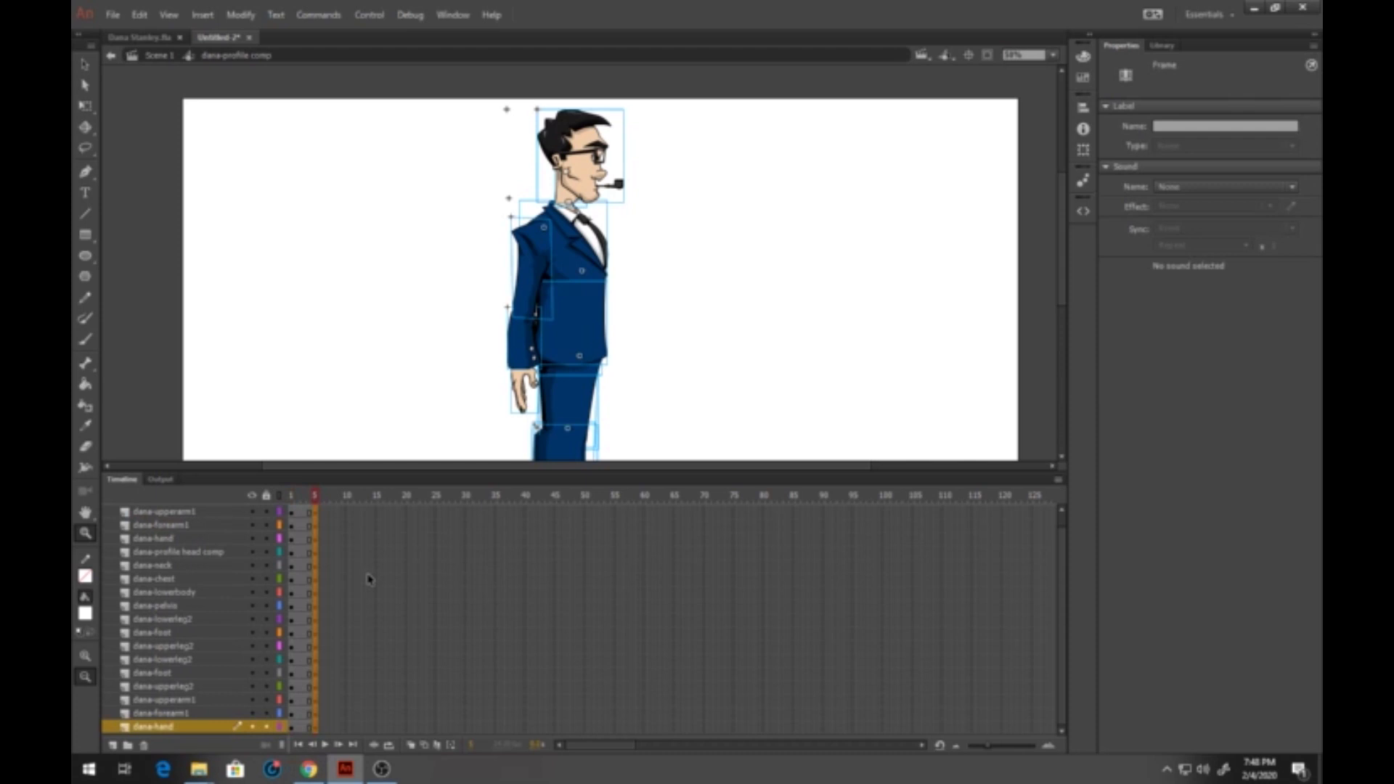
Step: Rotate the front upper arm, forearm and hand together backward about the shoulder at frame 5 with Free Transform
drag(560, 473, 560, 530)
click(85, 105)
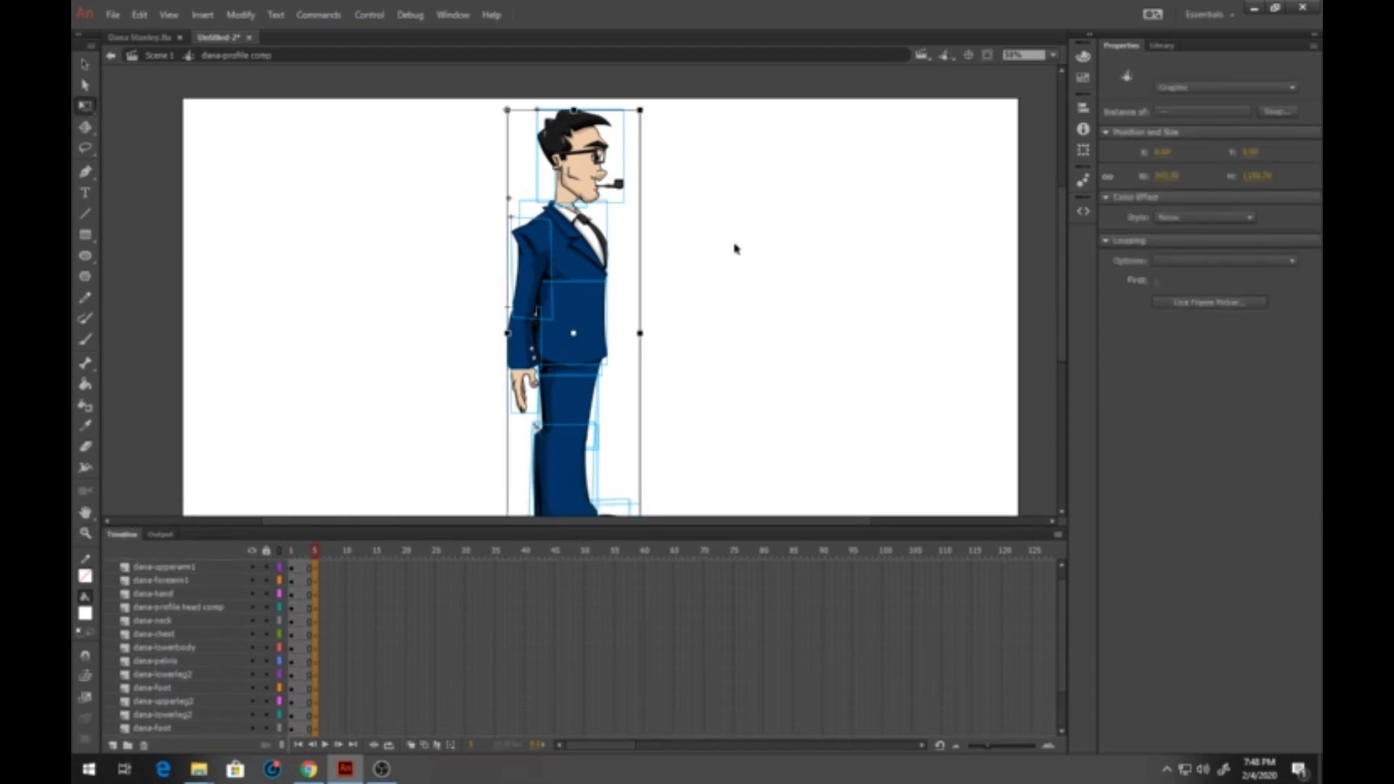
click(672, 251)
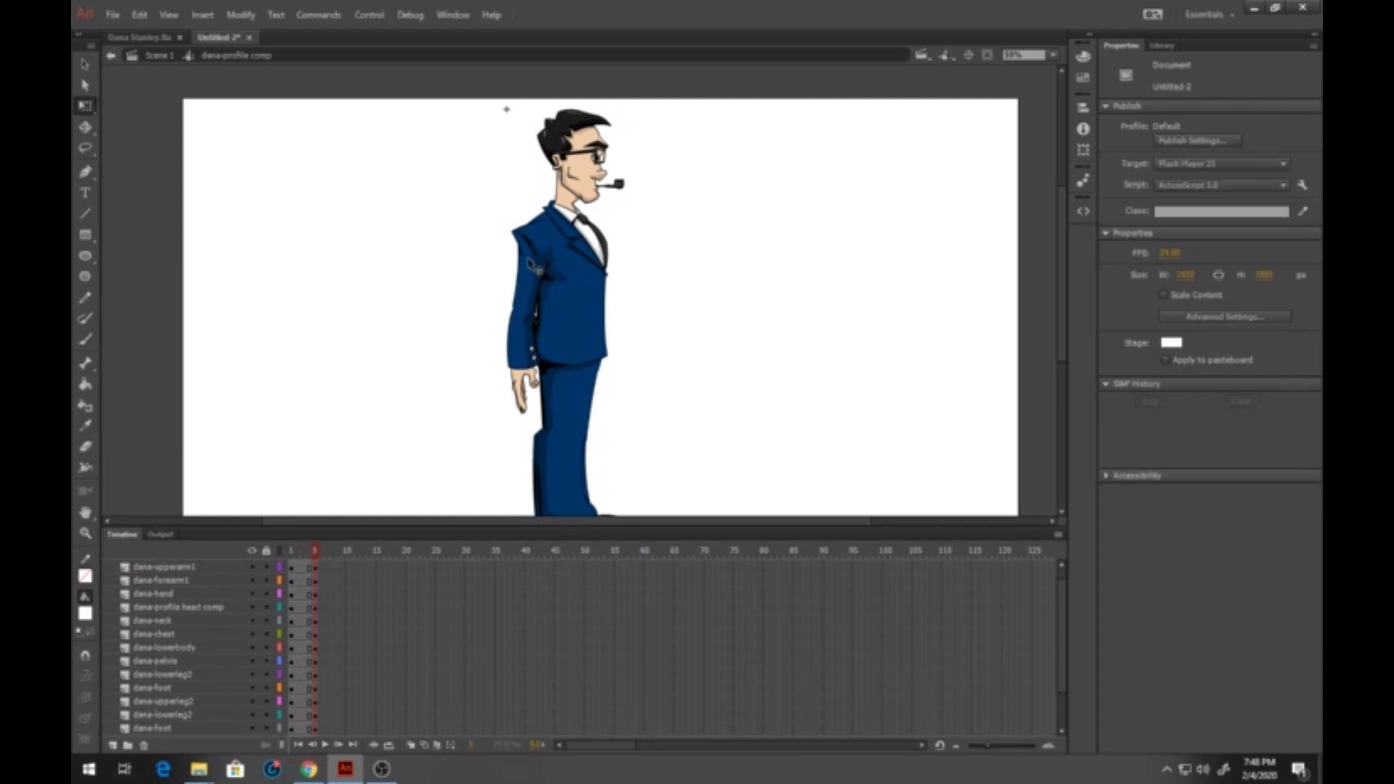
click(536, 268)
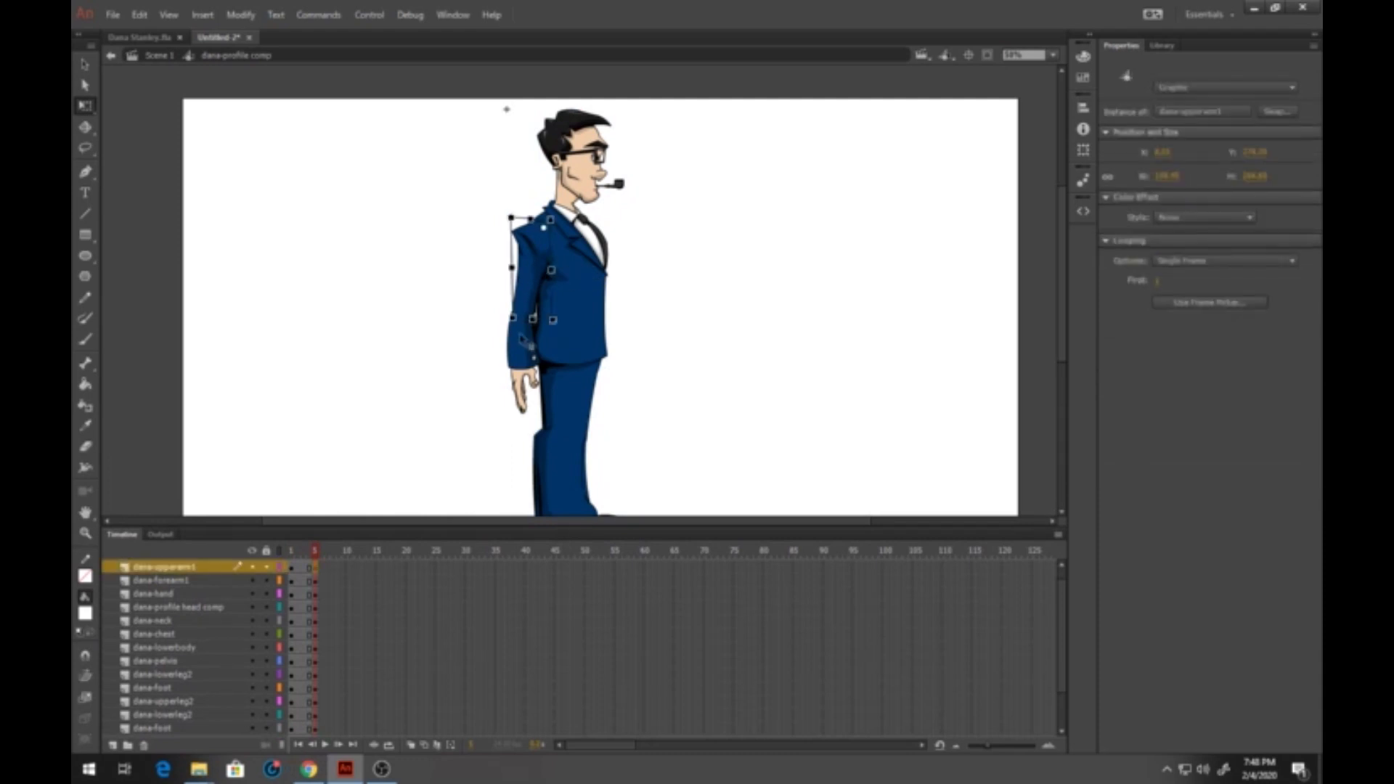
click(530, 398)
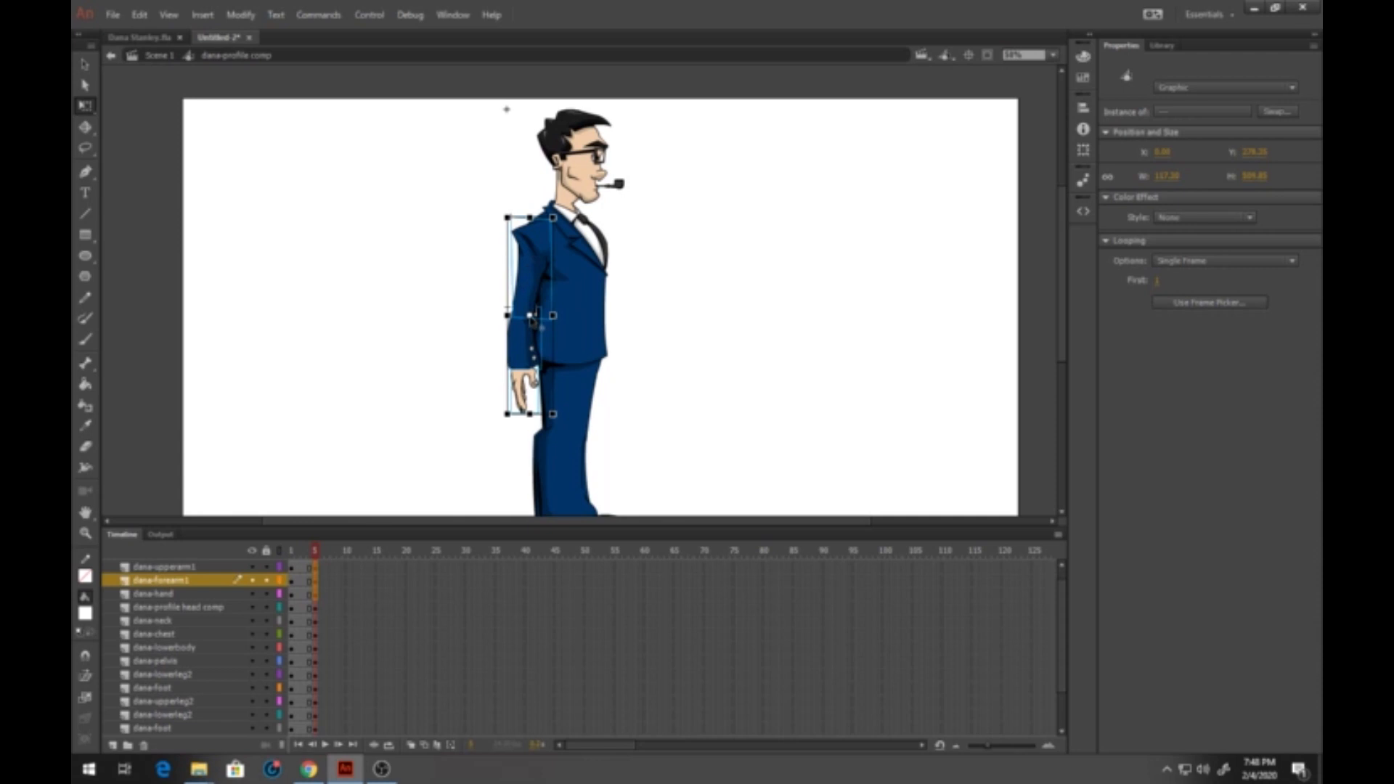
drag(532, 321, 547, 227)
drag(557, 423, 475, 403)
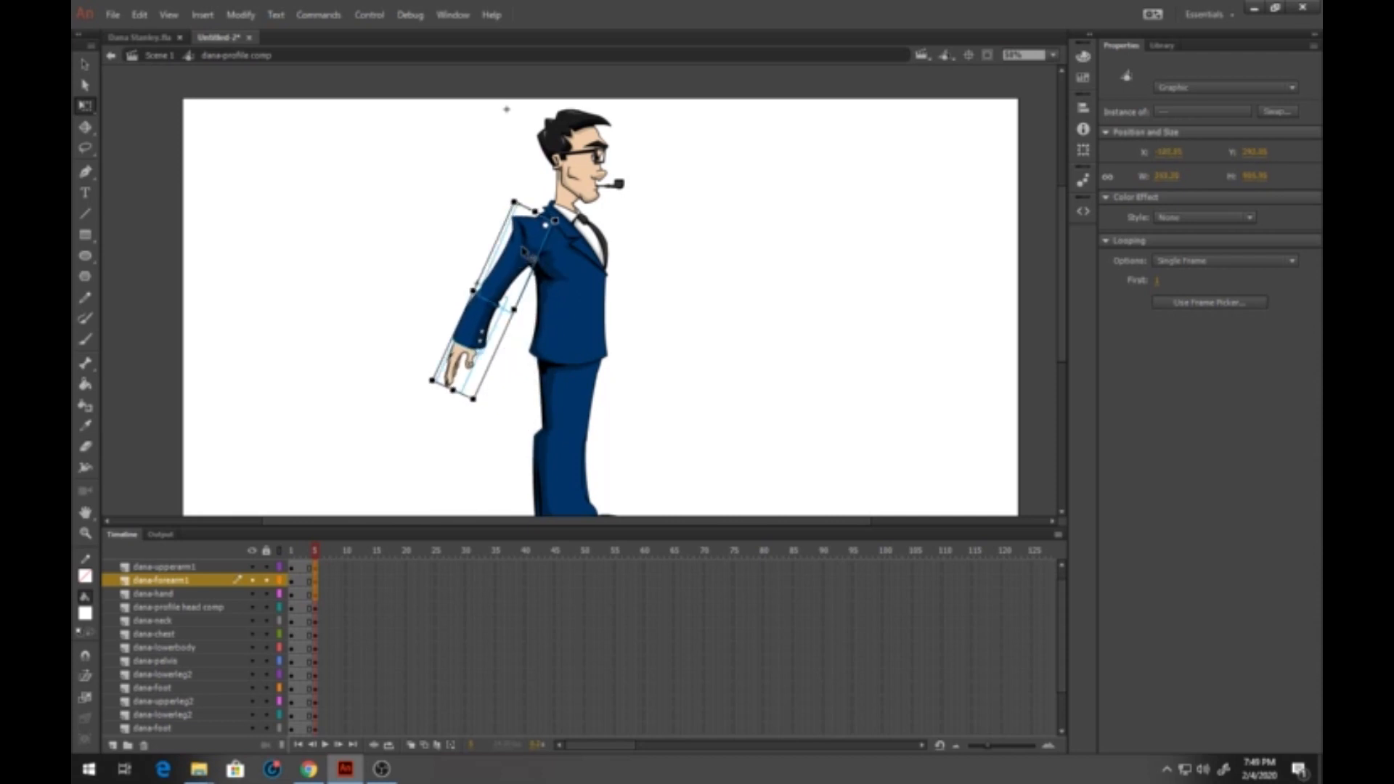
Step: Bend the front forearm and hand forward at the elbow, and rotate the hand on its own at the wrist
click(522, 256)
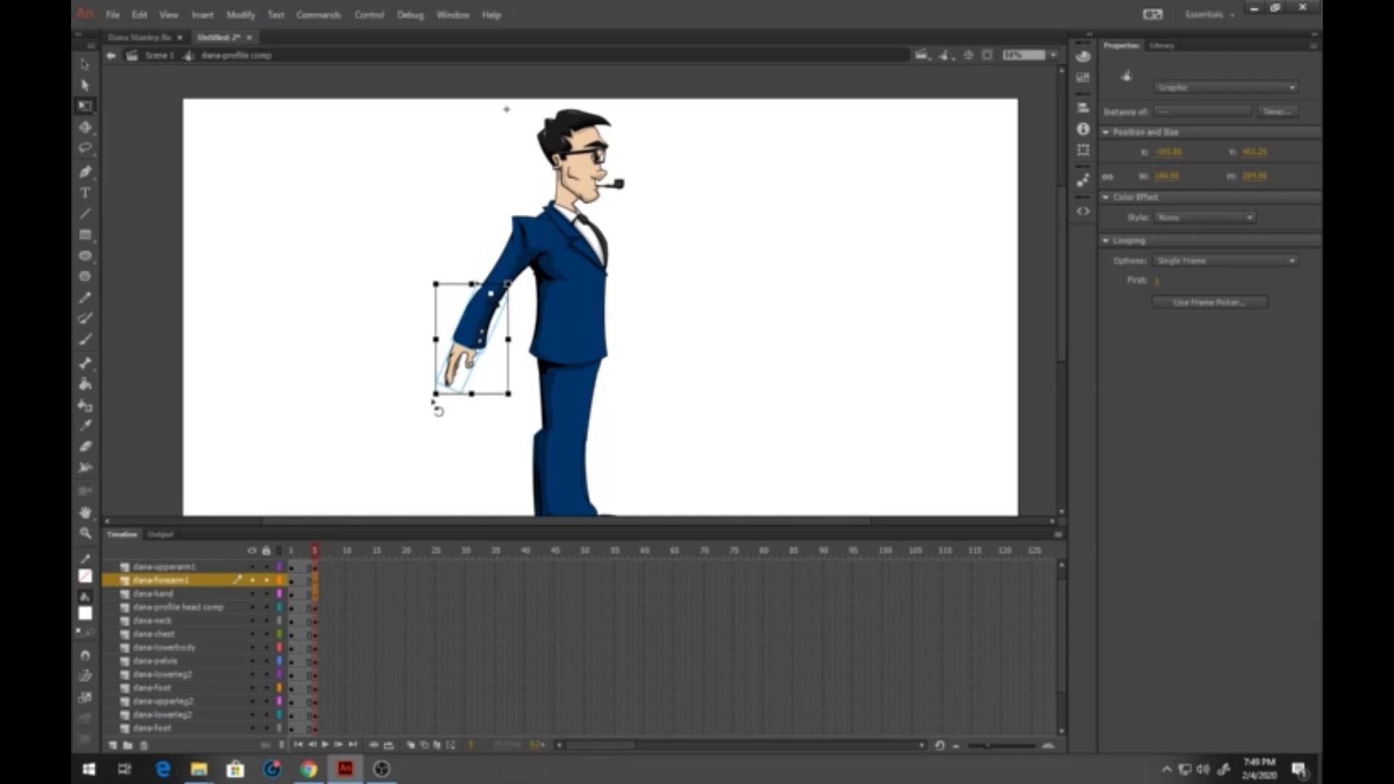
drag(439, 401, 514, 420)
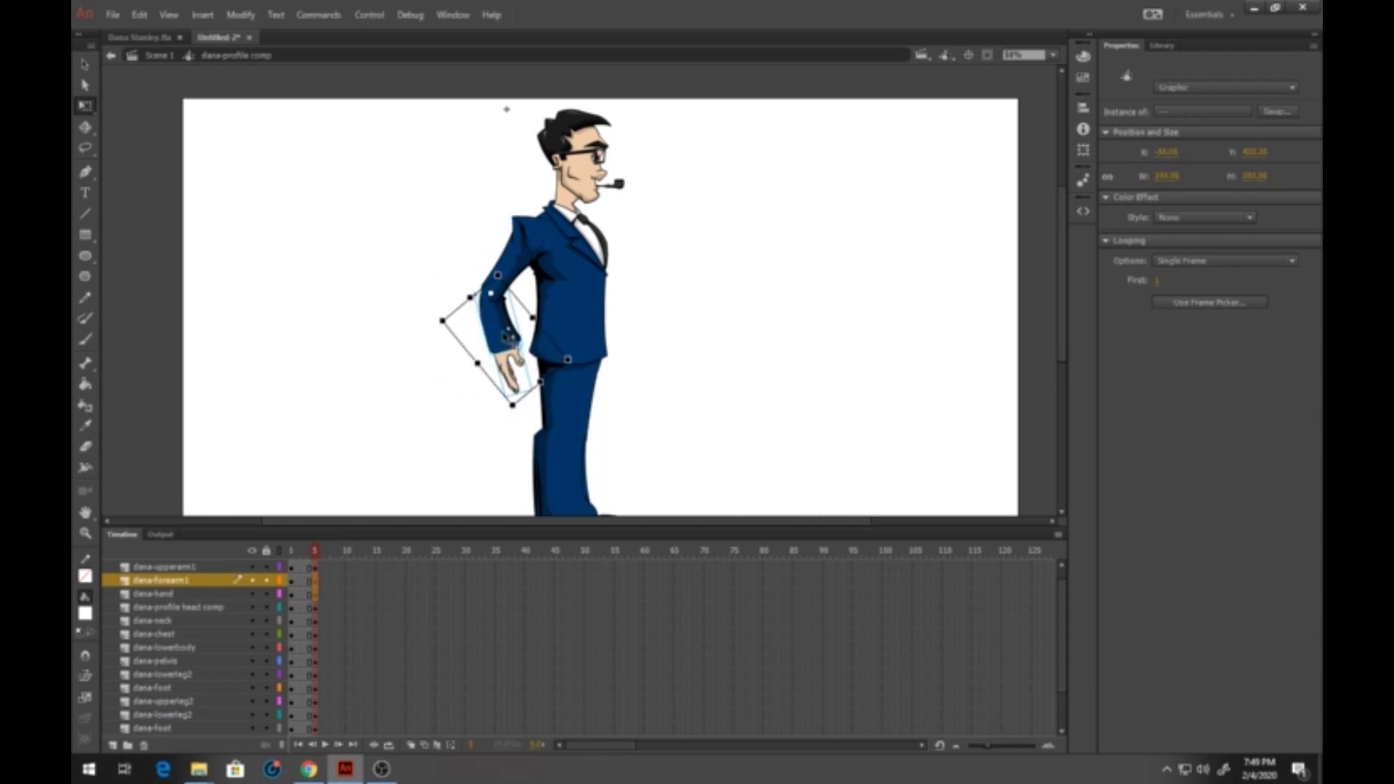
drag(503, 333, 505, 325)
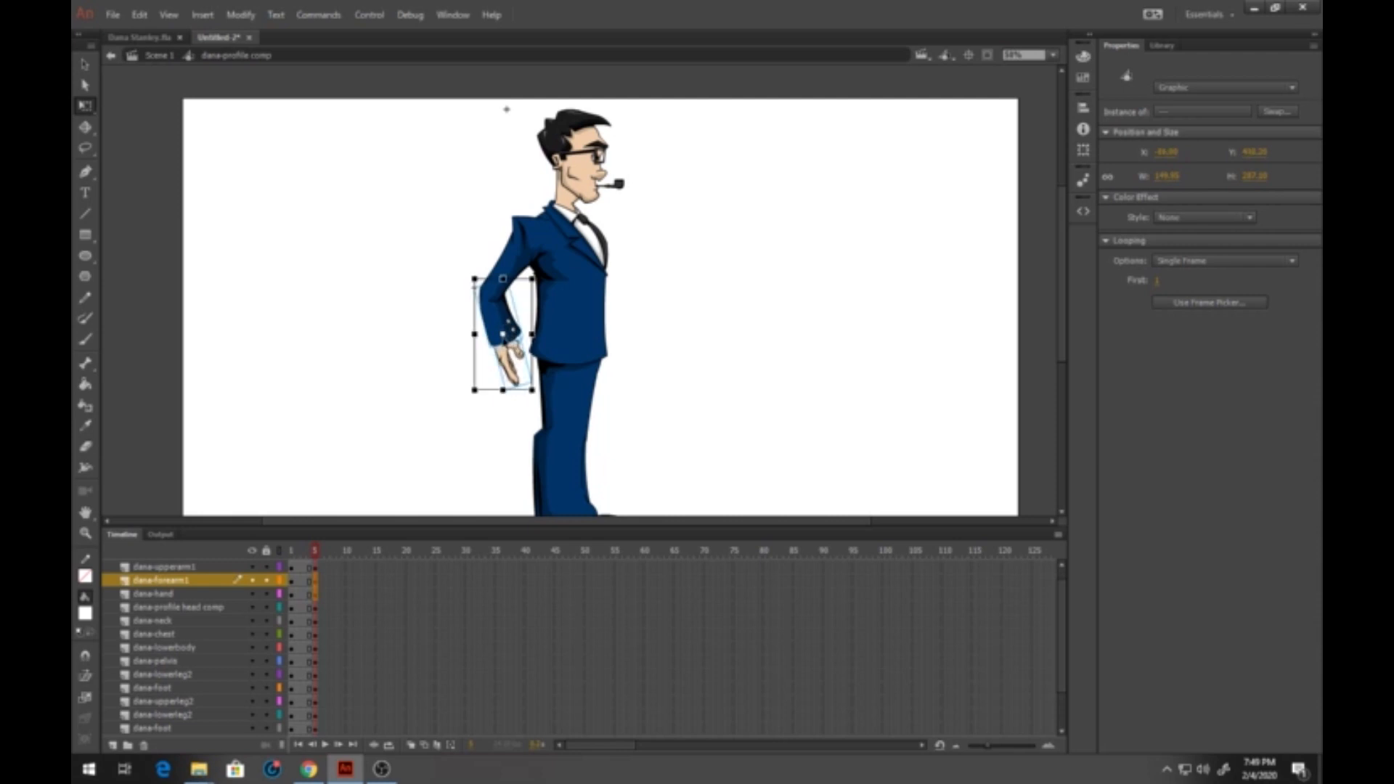
click(501, 331)
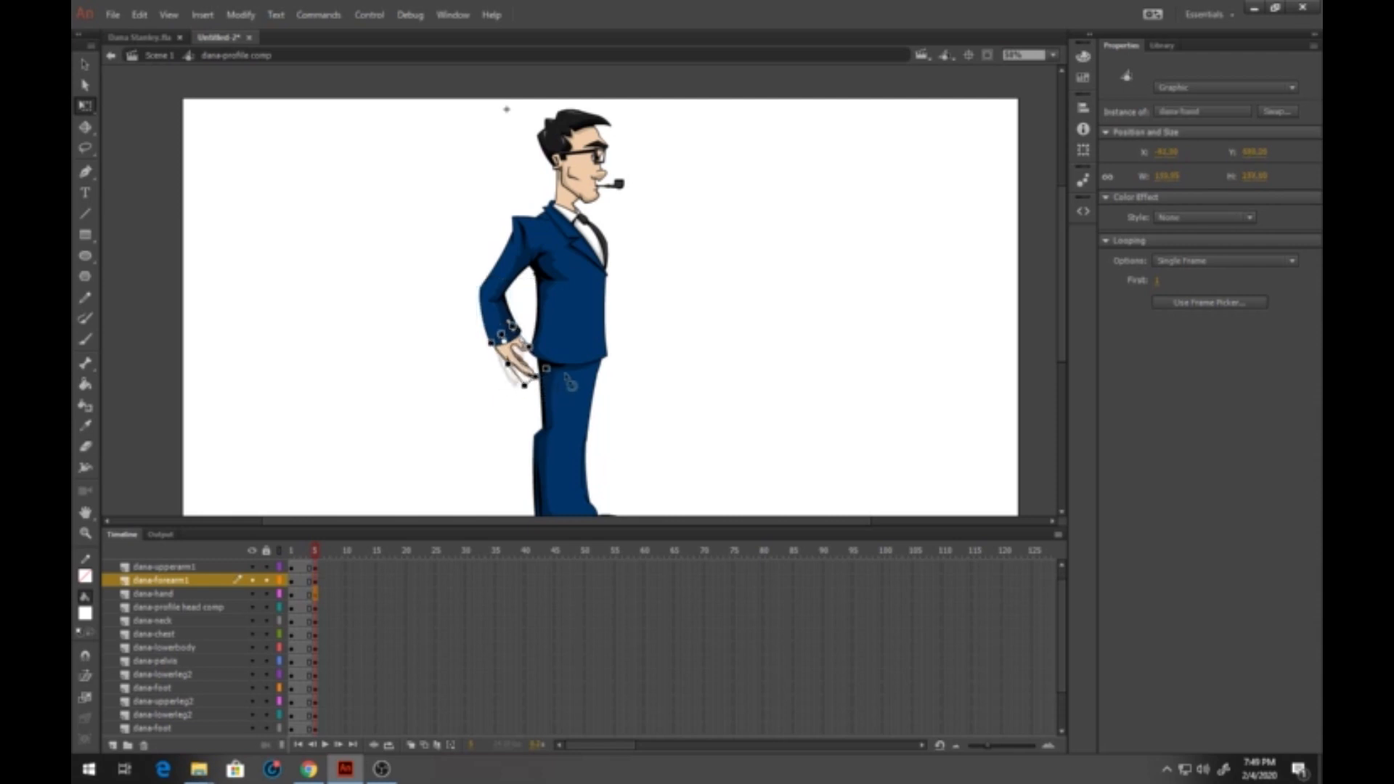
drag(570, 383, 538, 373)
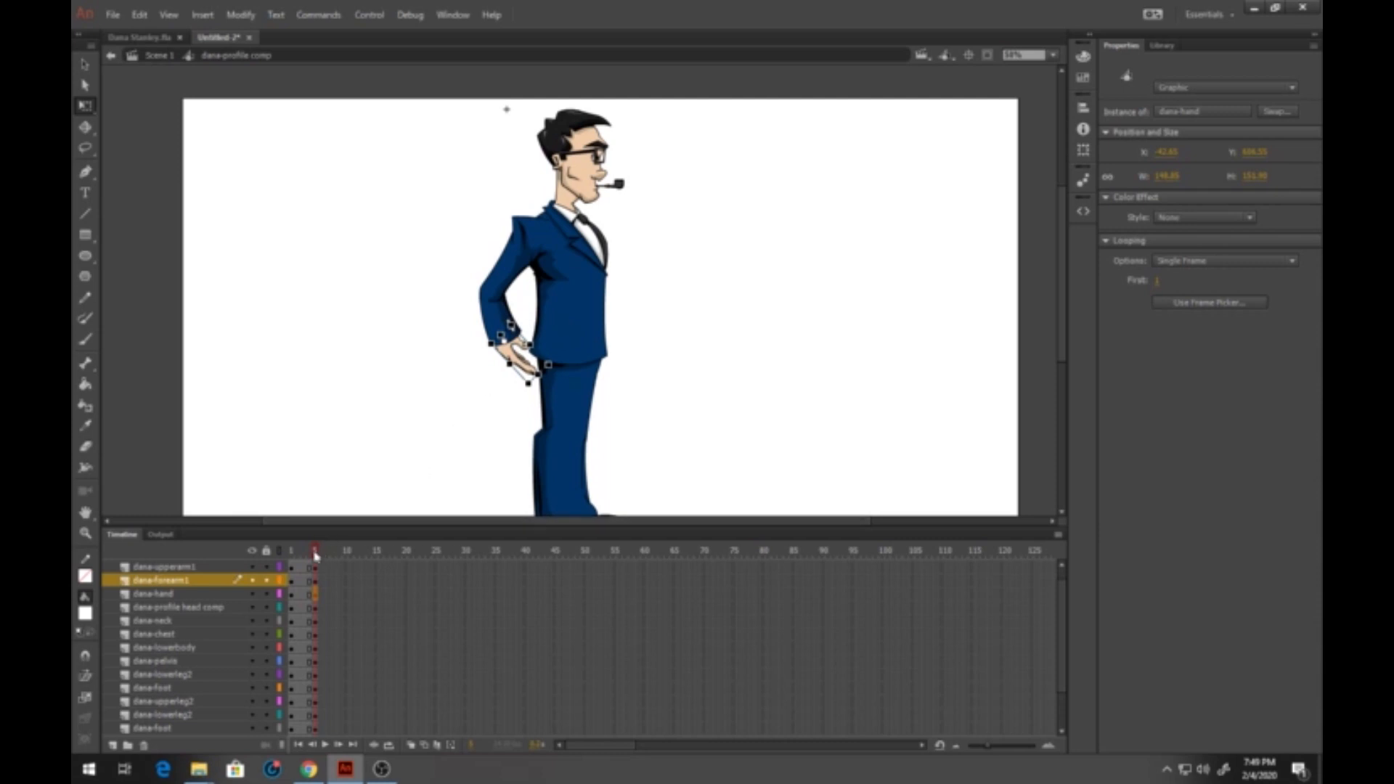
Step: Create classic tweens between frames 1 and 5 on all body-part layers
drag(315, 555, 304, 727)
scroll(309, 585, up, 1)
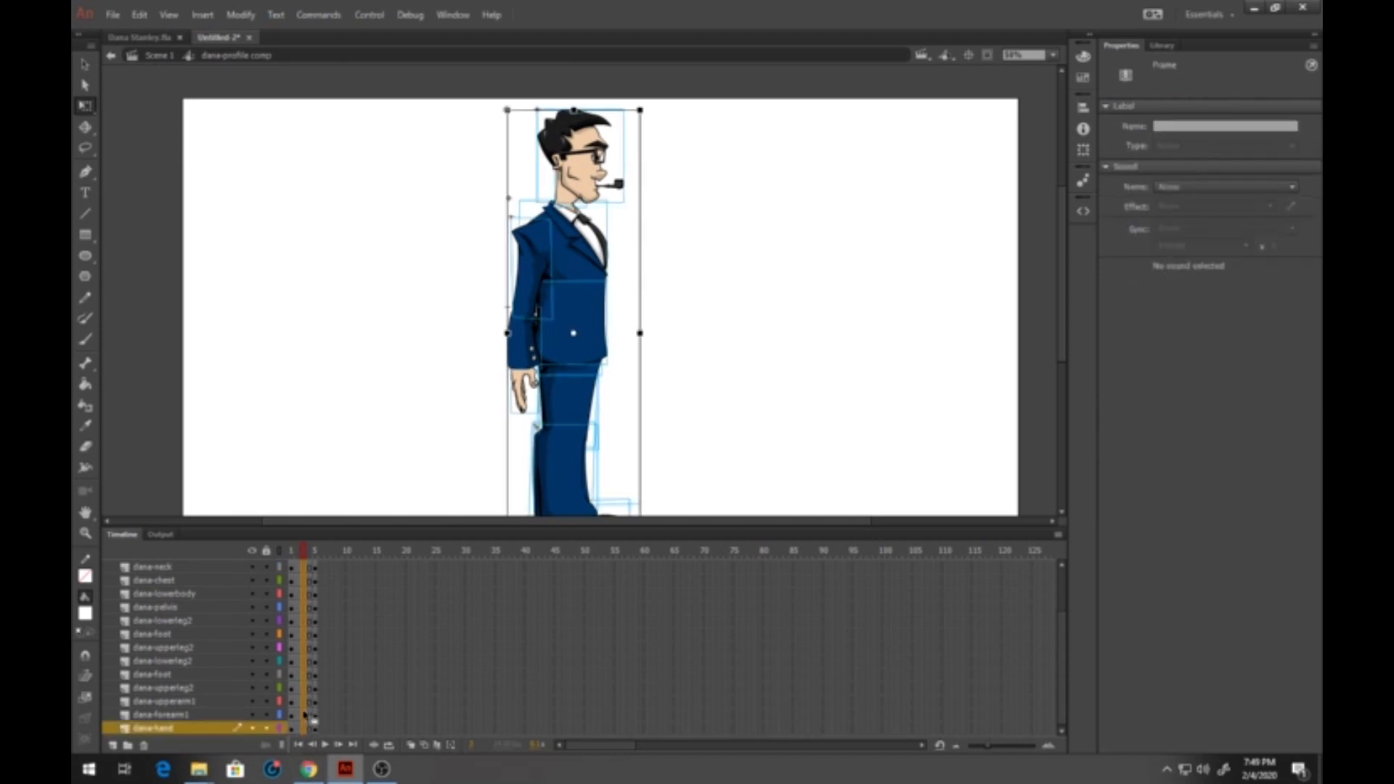
right_click(305, 716)
click(383, 325)
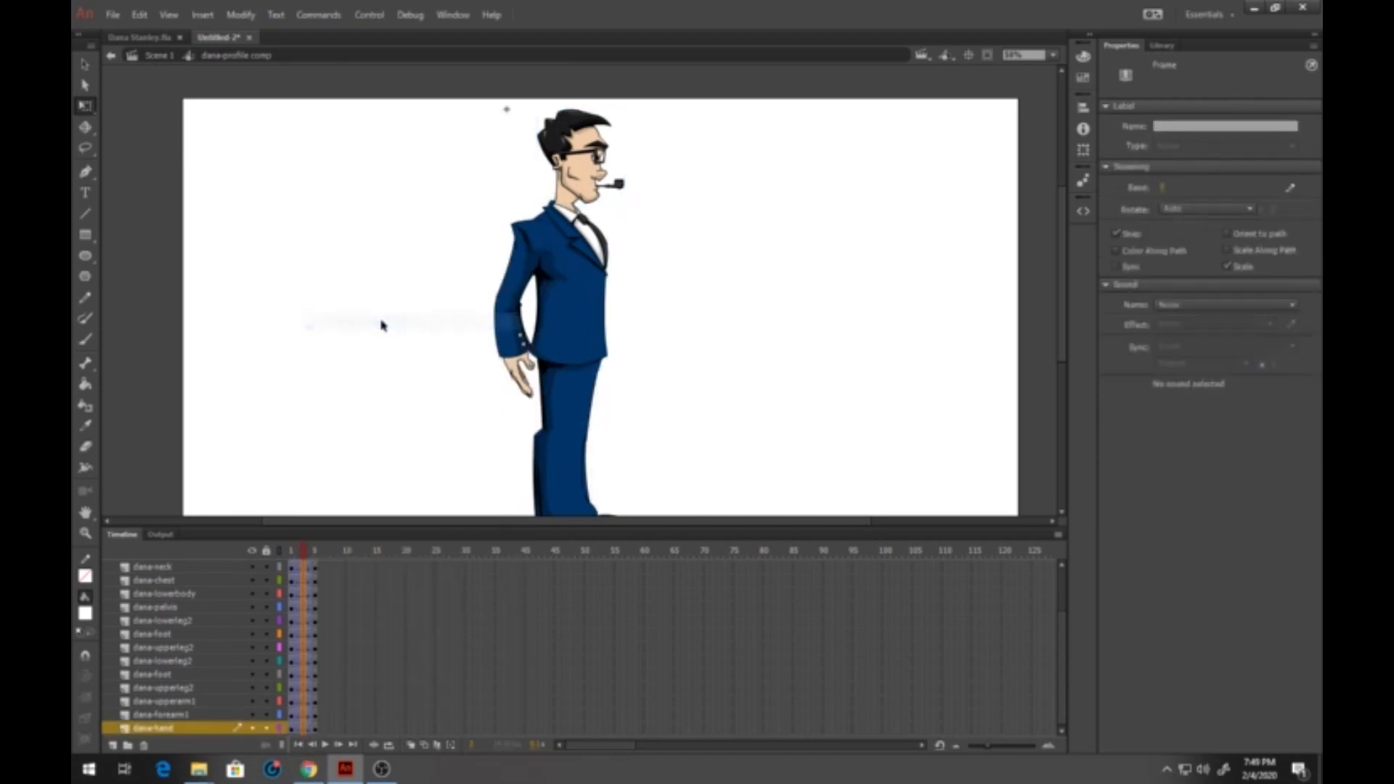
Step: Try easing the selected tweens out and then in, and reset the ease to none
drag(304, 556, 304, 779)
click(306, 594)
scroll(308, 602, up, 2)
drag(1163, 190, 1315, 187)
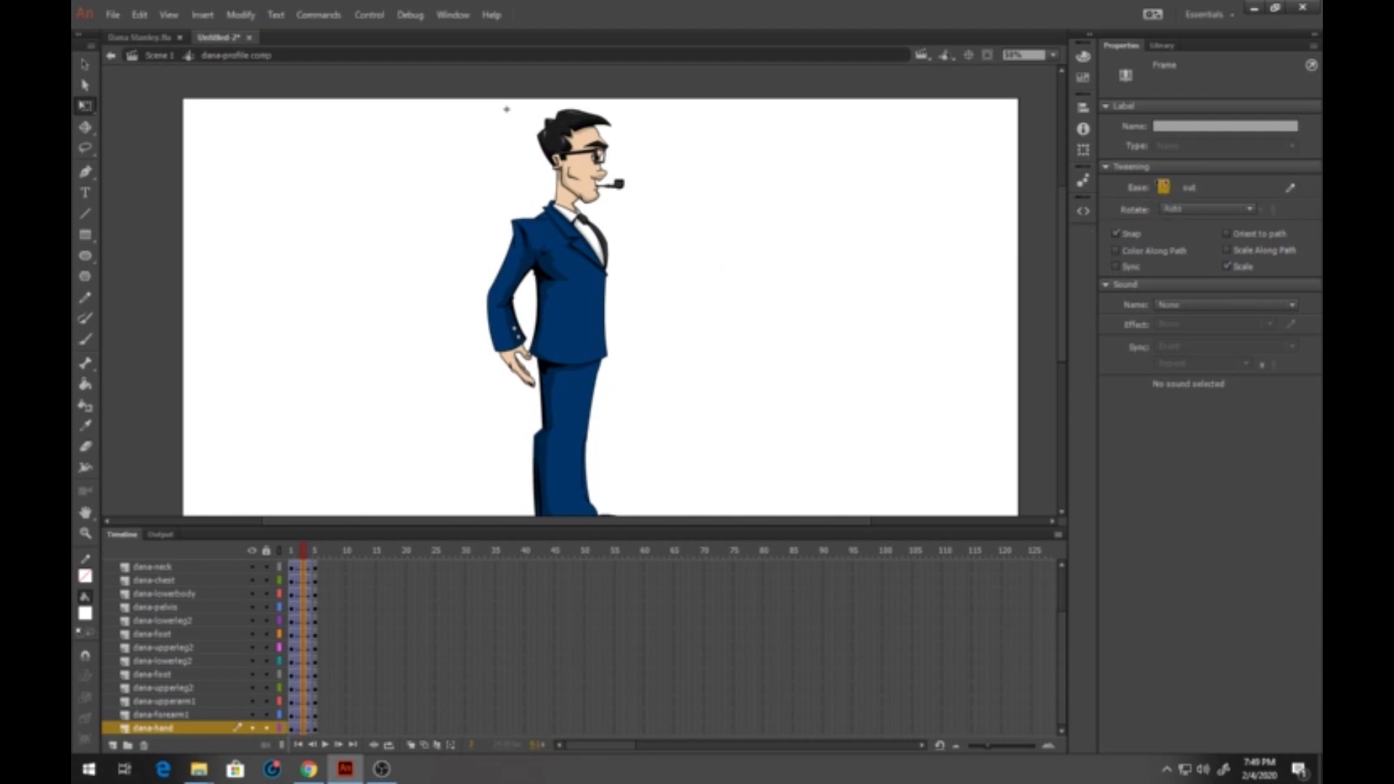
drag(1165, 187, 620, 253)
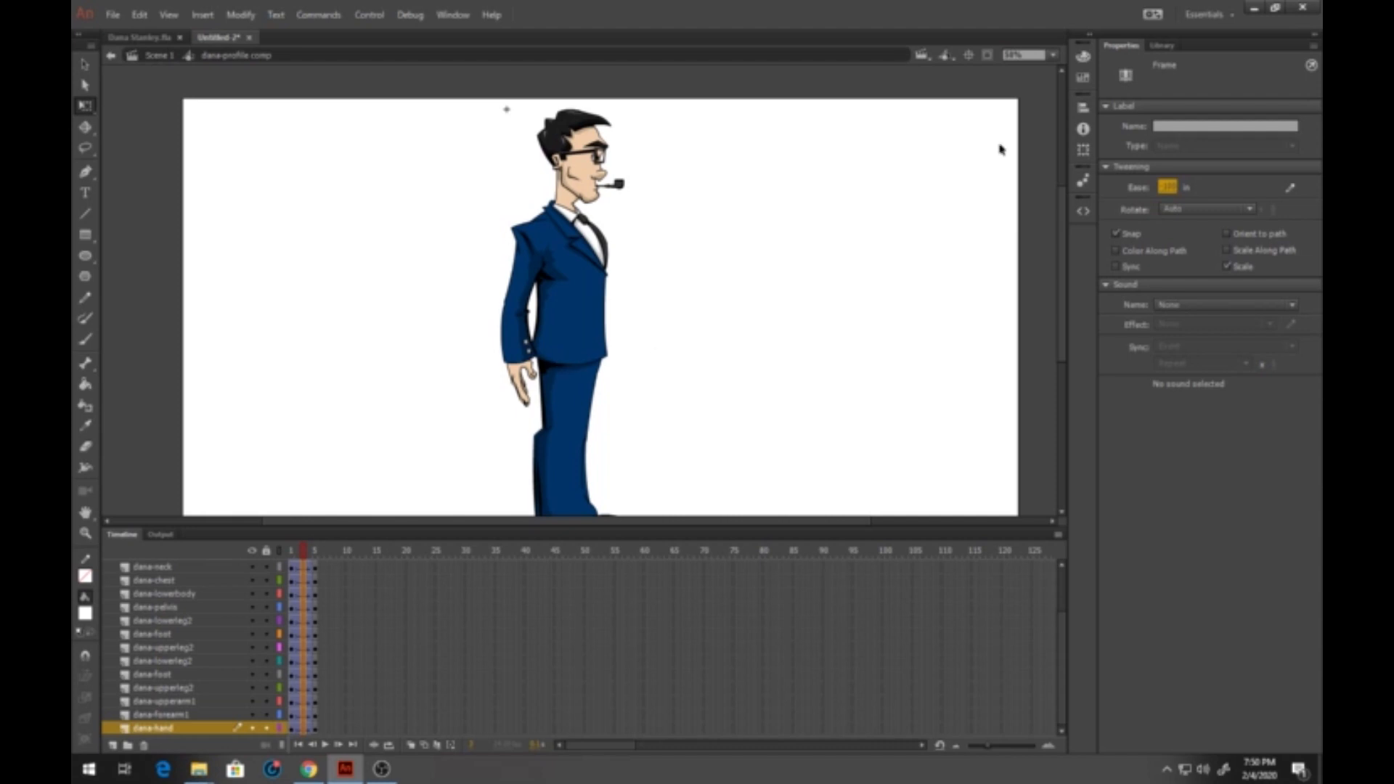
click(1169, 187)
key(Return)
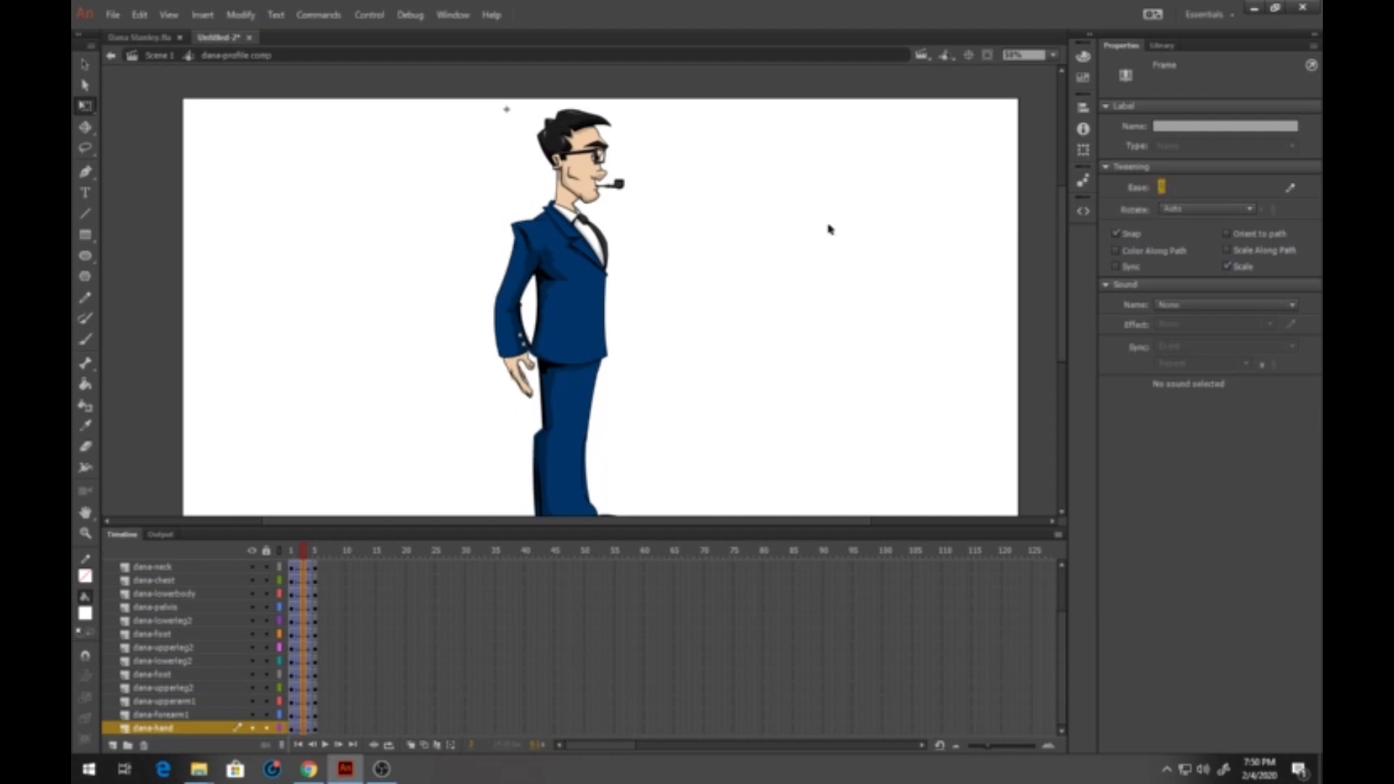
Step: Clear the keyframes at frame 5 on the body-part layers and remove their classic tweens
click(300, 607)
scroll(310, 605, up, 2)
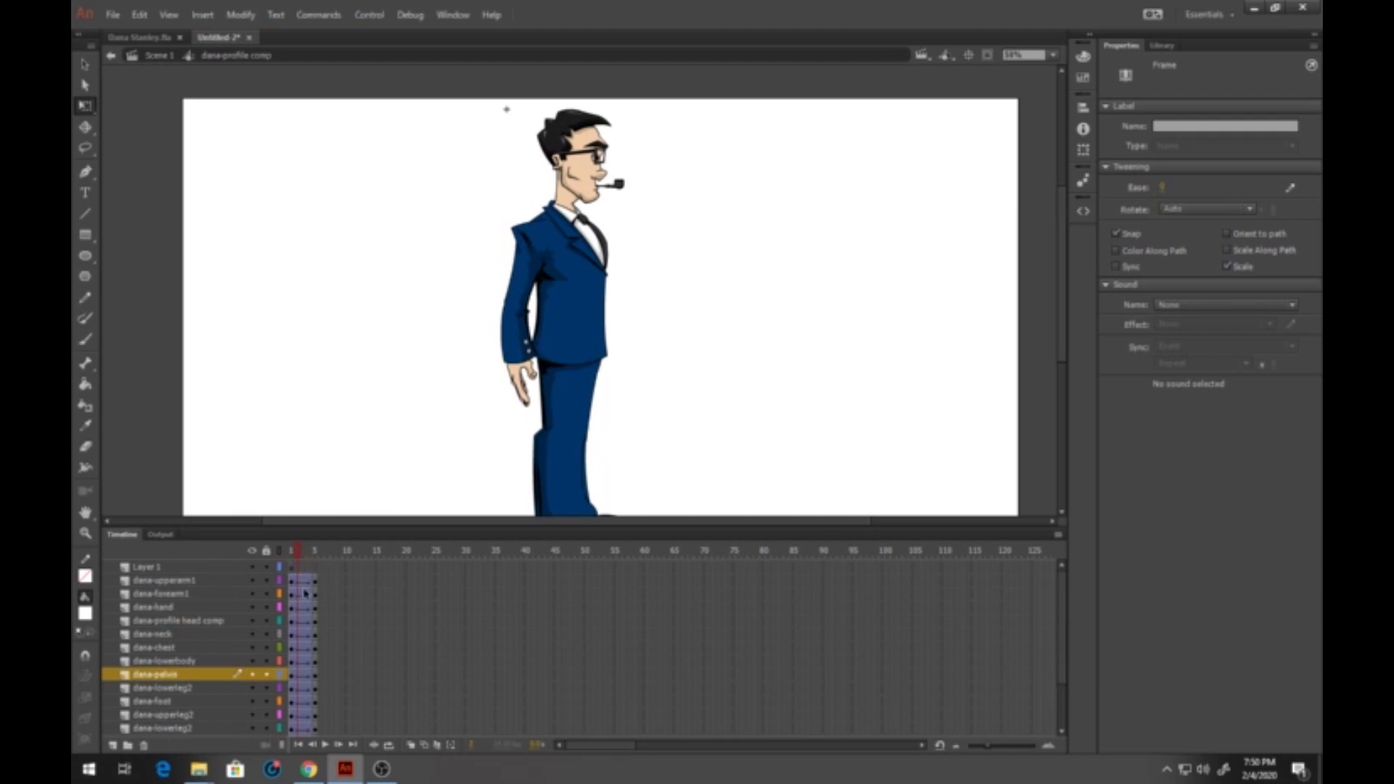
drag(306, 593, 316, 680)
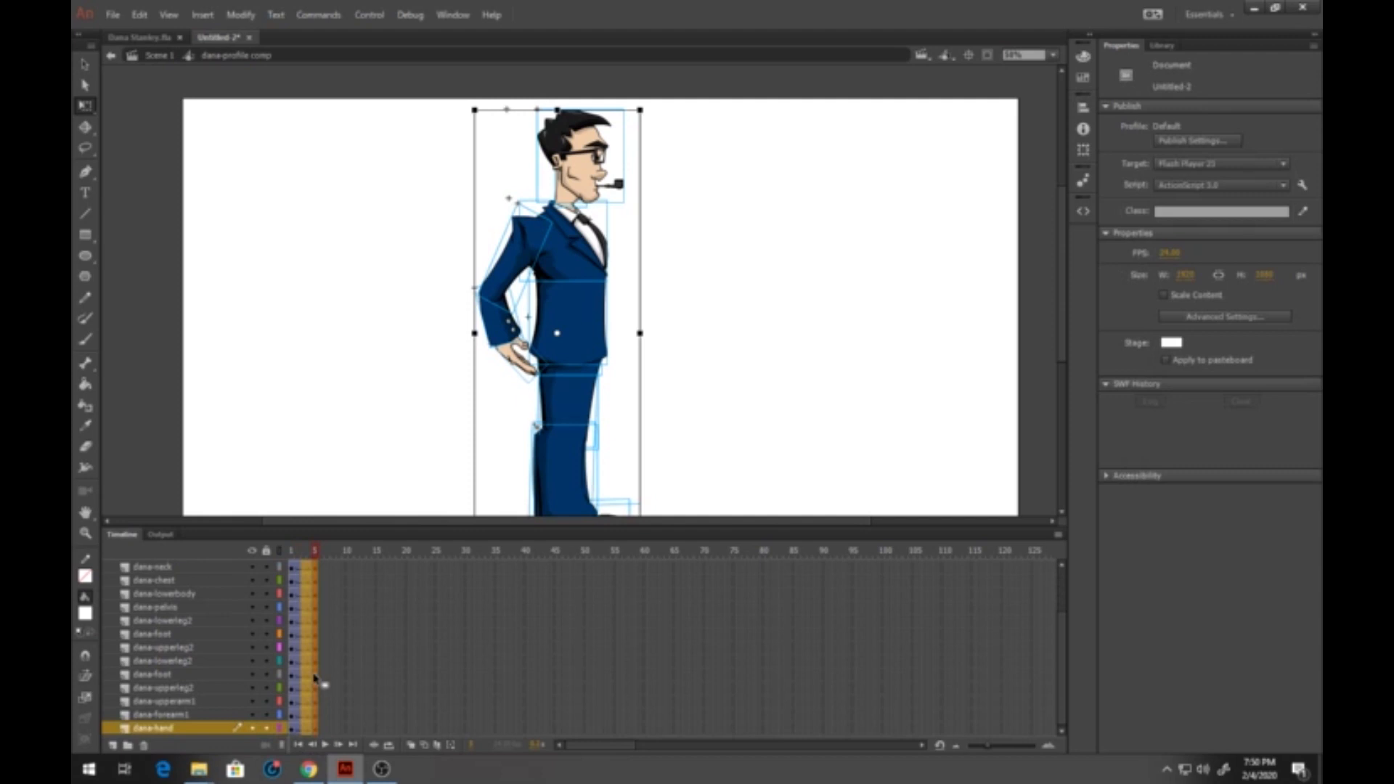
right_click(316, 680)
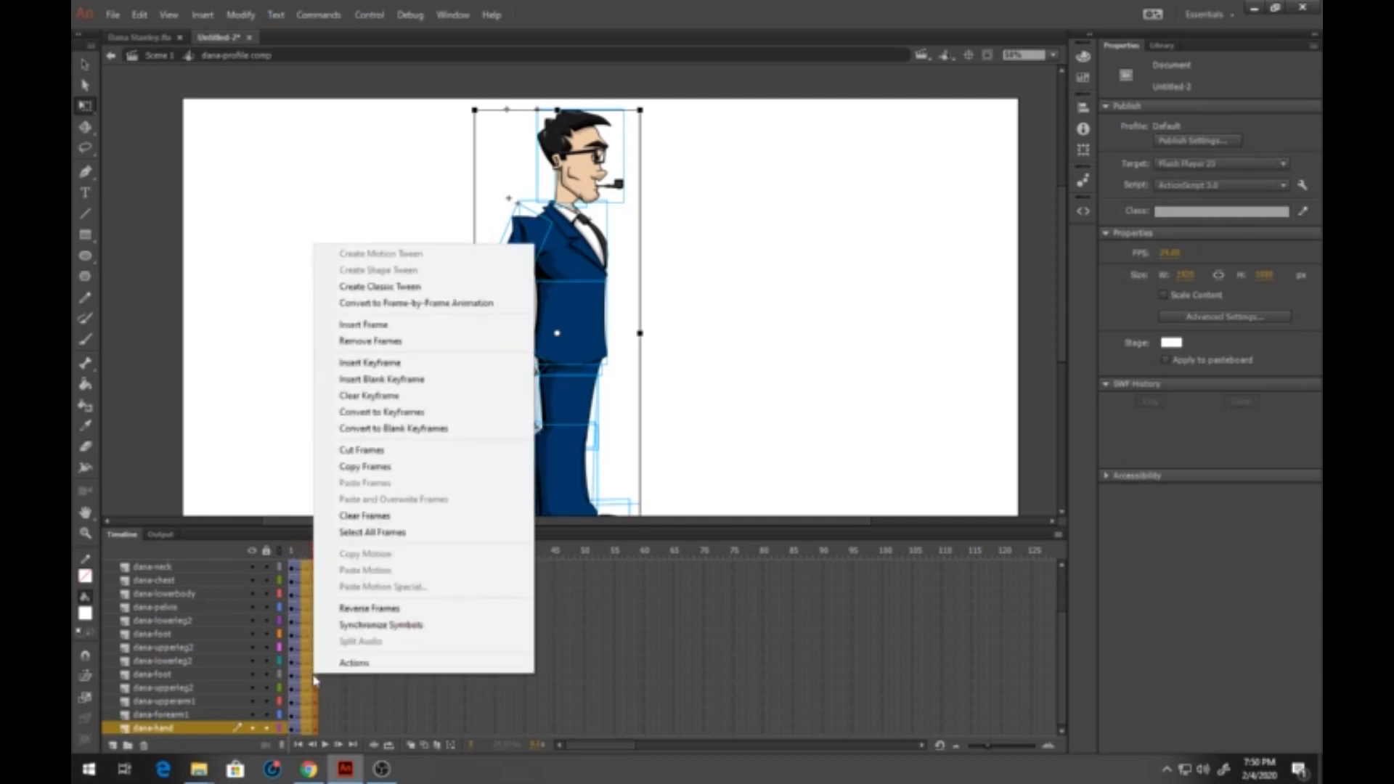
click(374, 399)
right_click(309, 598)
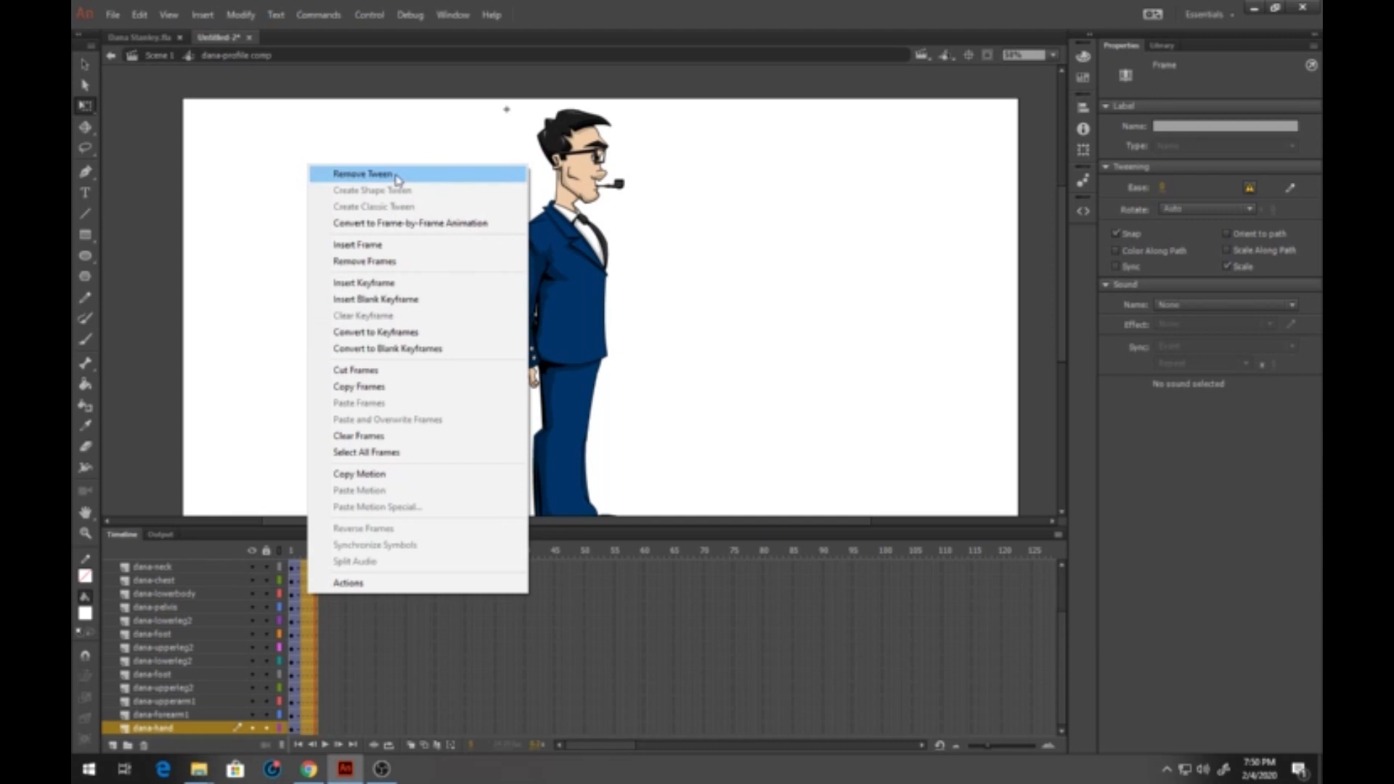
click(397, 178)
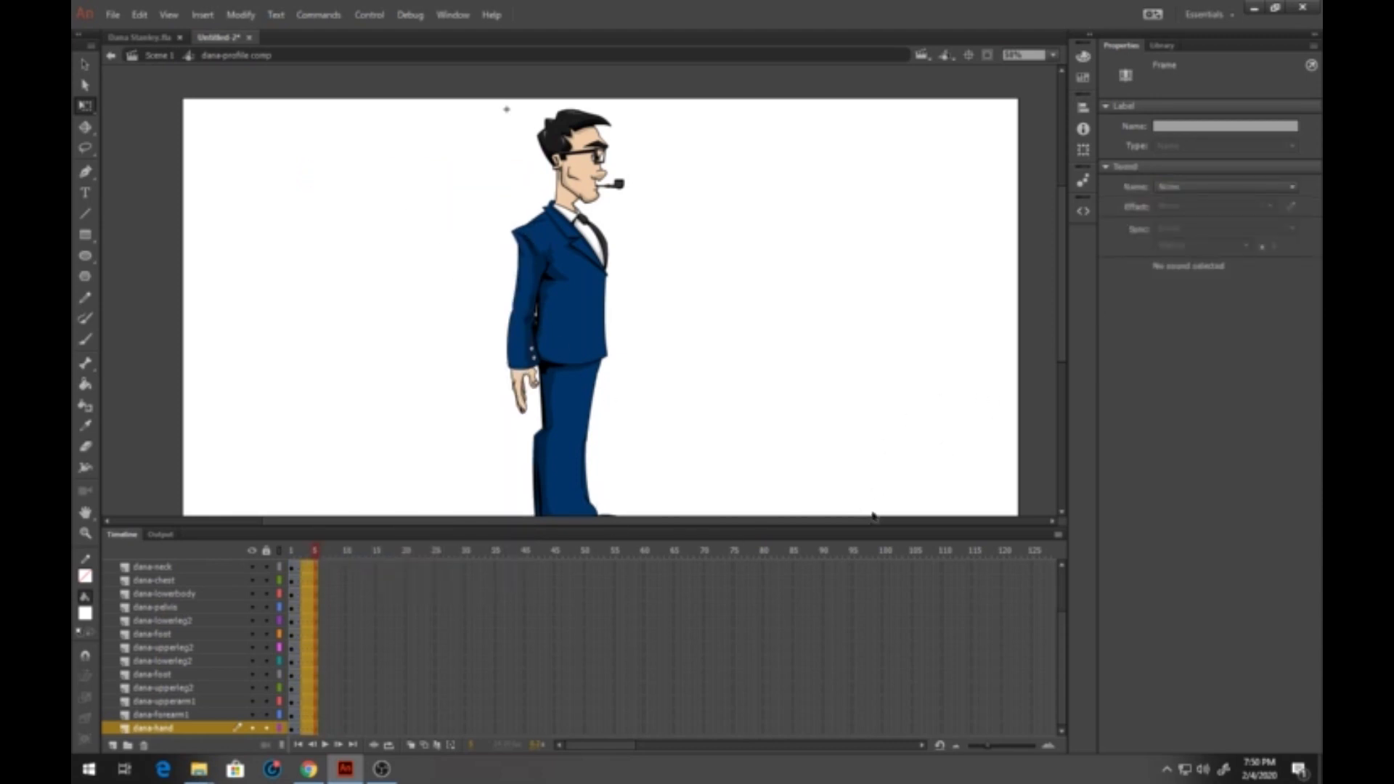
drag(869, 530, 869, 592)
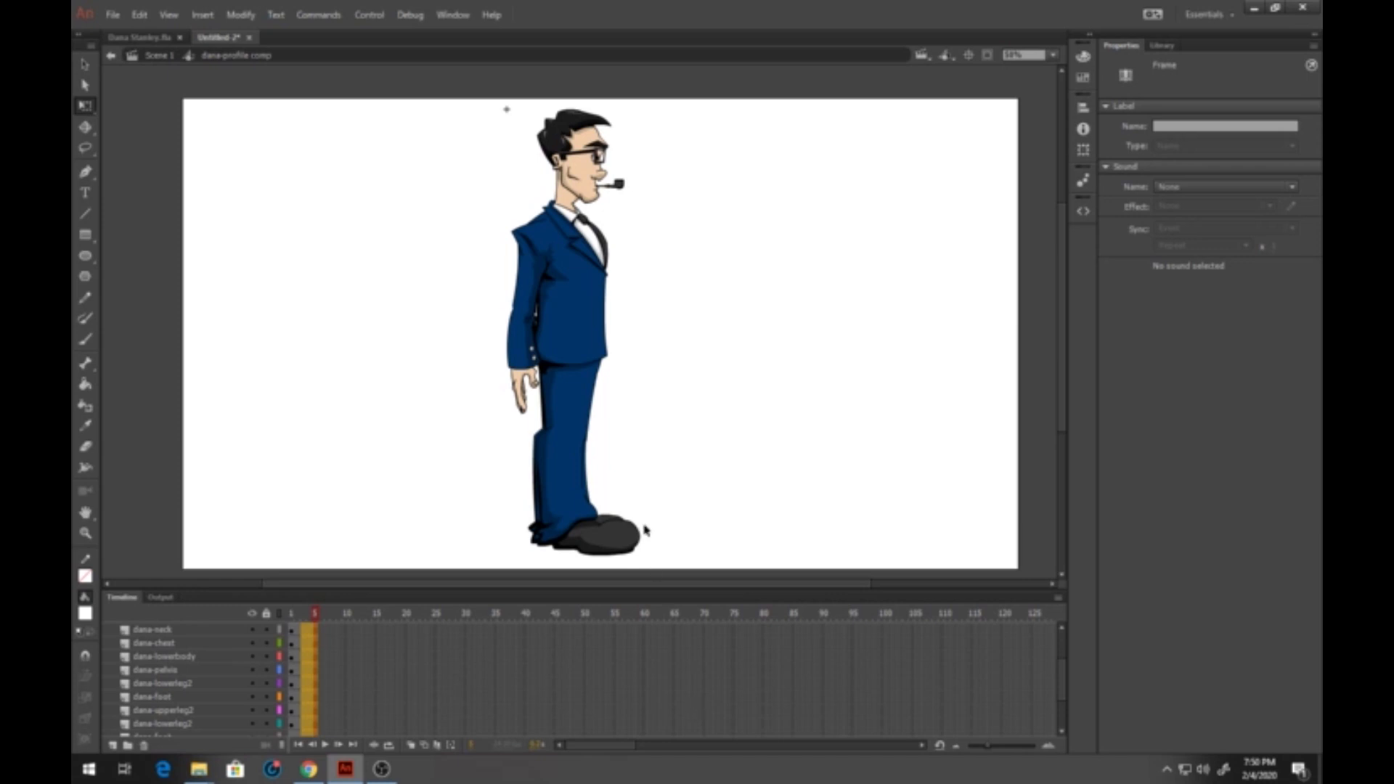
Step: Swing the near leg forward by rotating its upper leg, lower leg and foot together around the hip
click(577, 405)
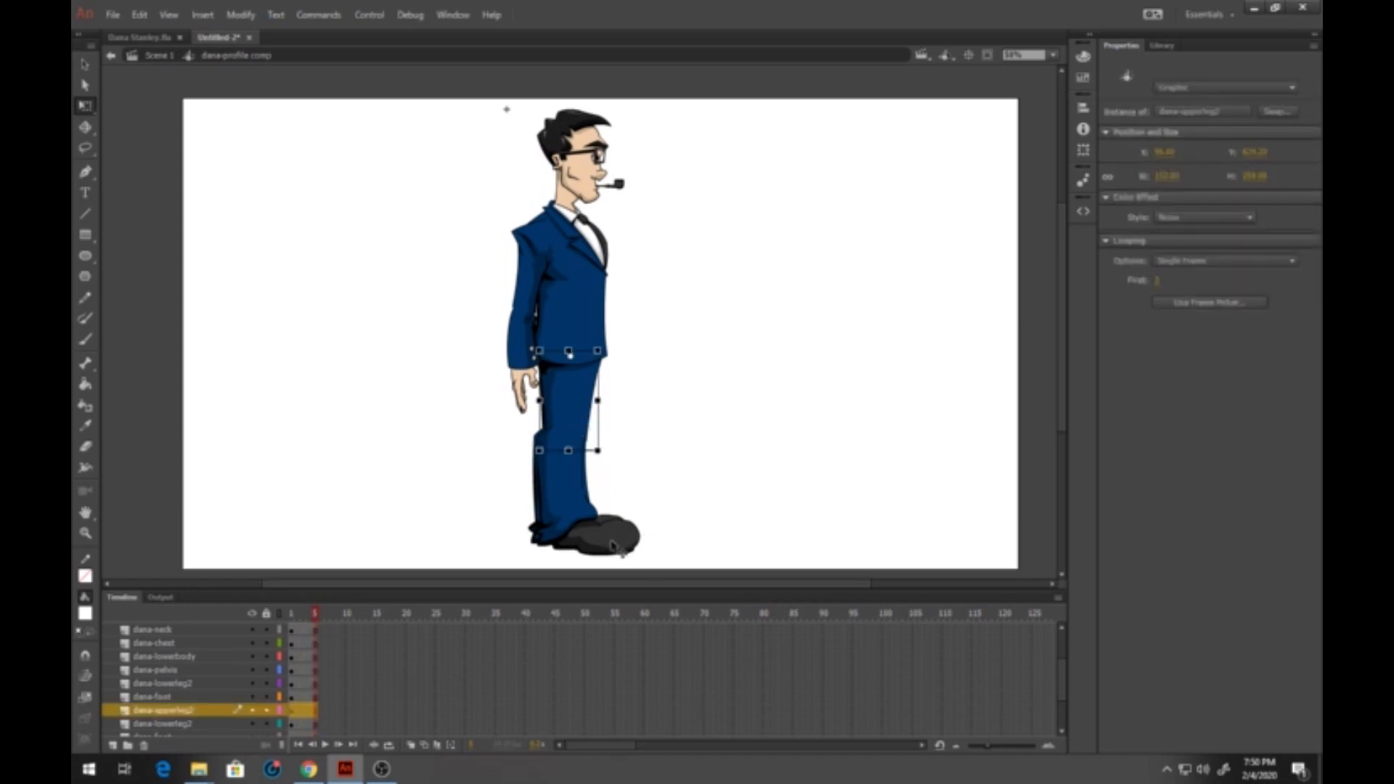
click(589, 462)
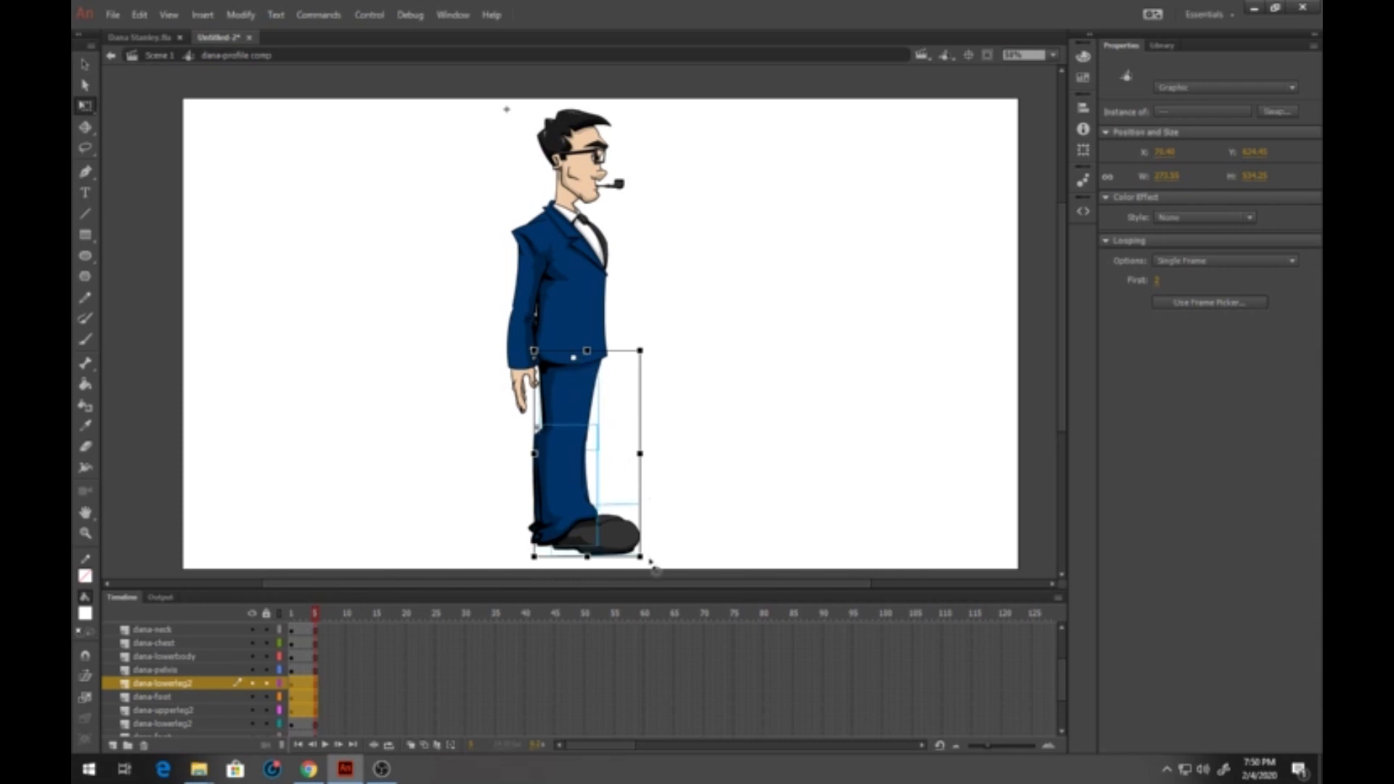
drag(651, 563, 738, 551)
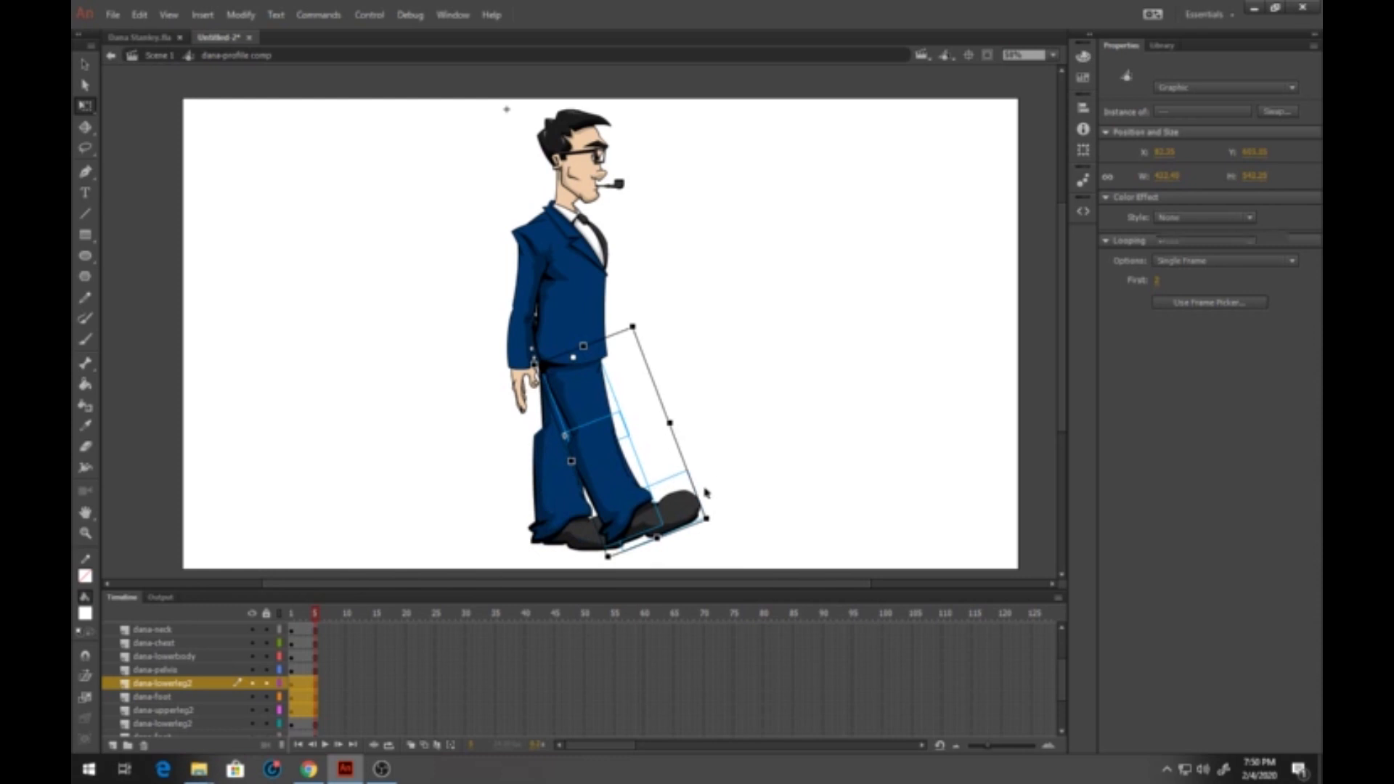
click(668, 508)
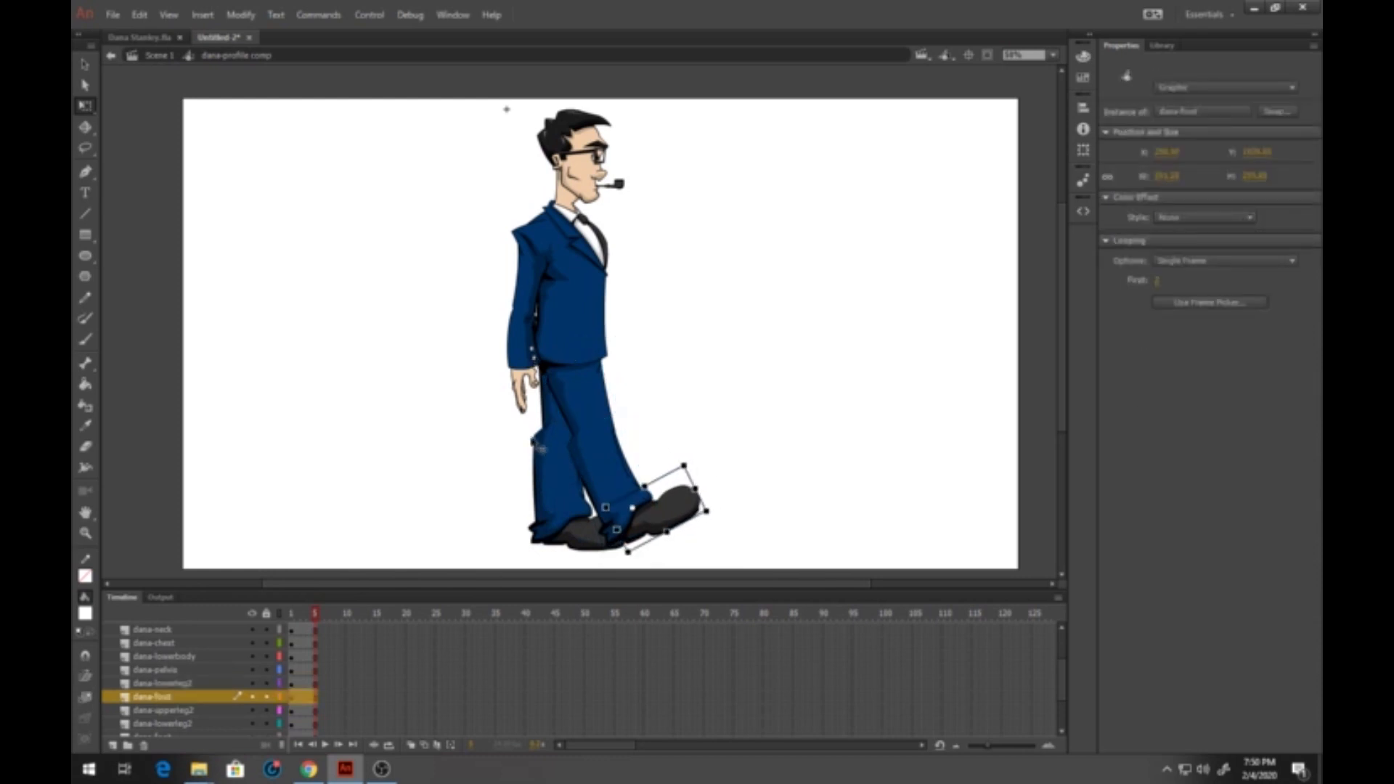
Step: Set the far leg's pivot at the hip and rotate the whole leg slightly backward
click(566, 472)
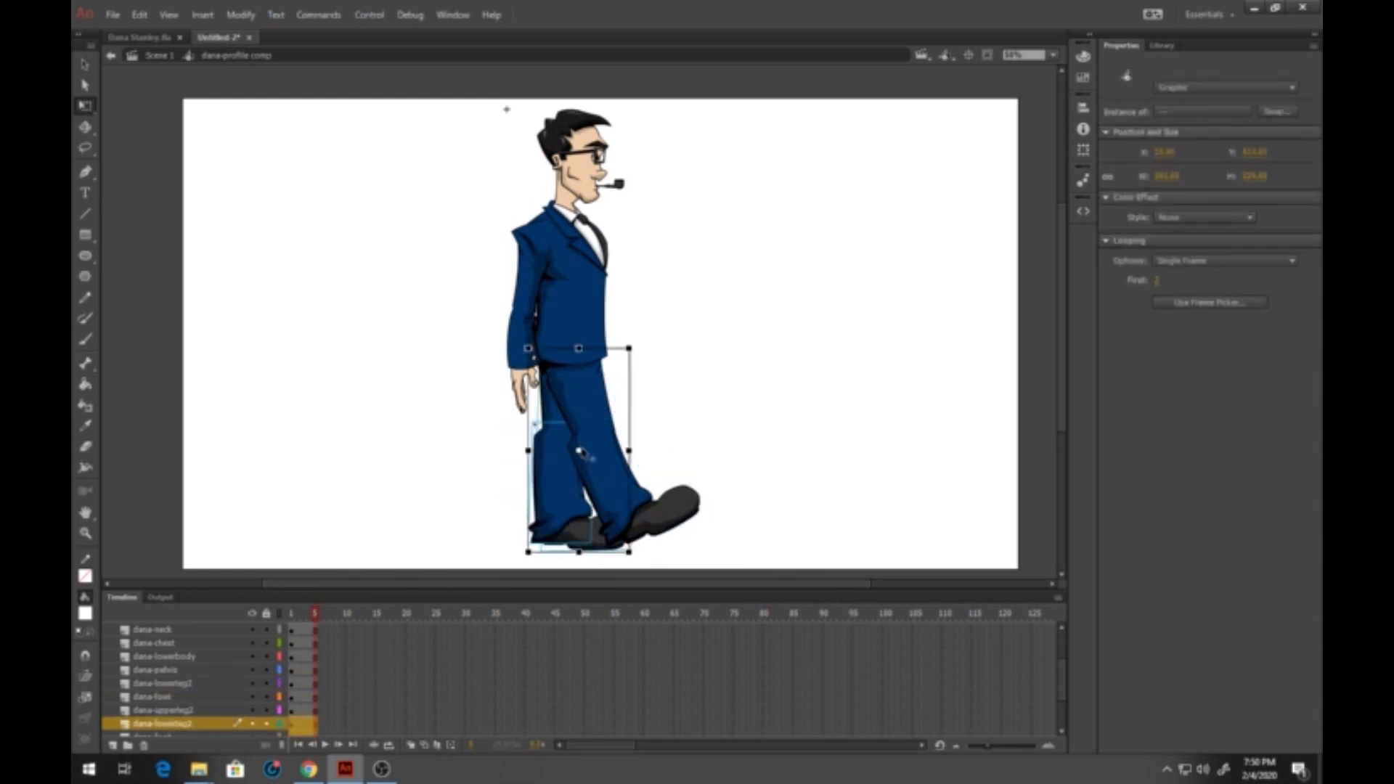
drag(579, 450, 552, 359)
drag(642, 558, 608, 566)
Step: Bend the far lower leg and foot backward at the knee, and adjust the foot's angle at the ankle
shift+click(553, 407)
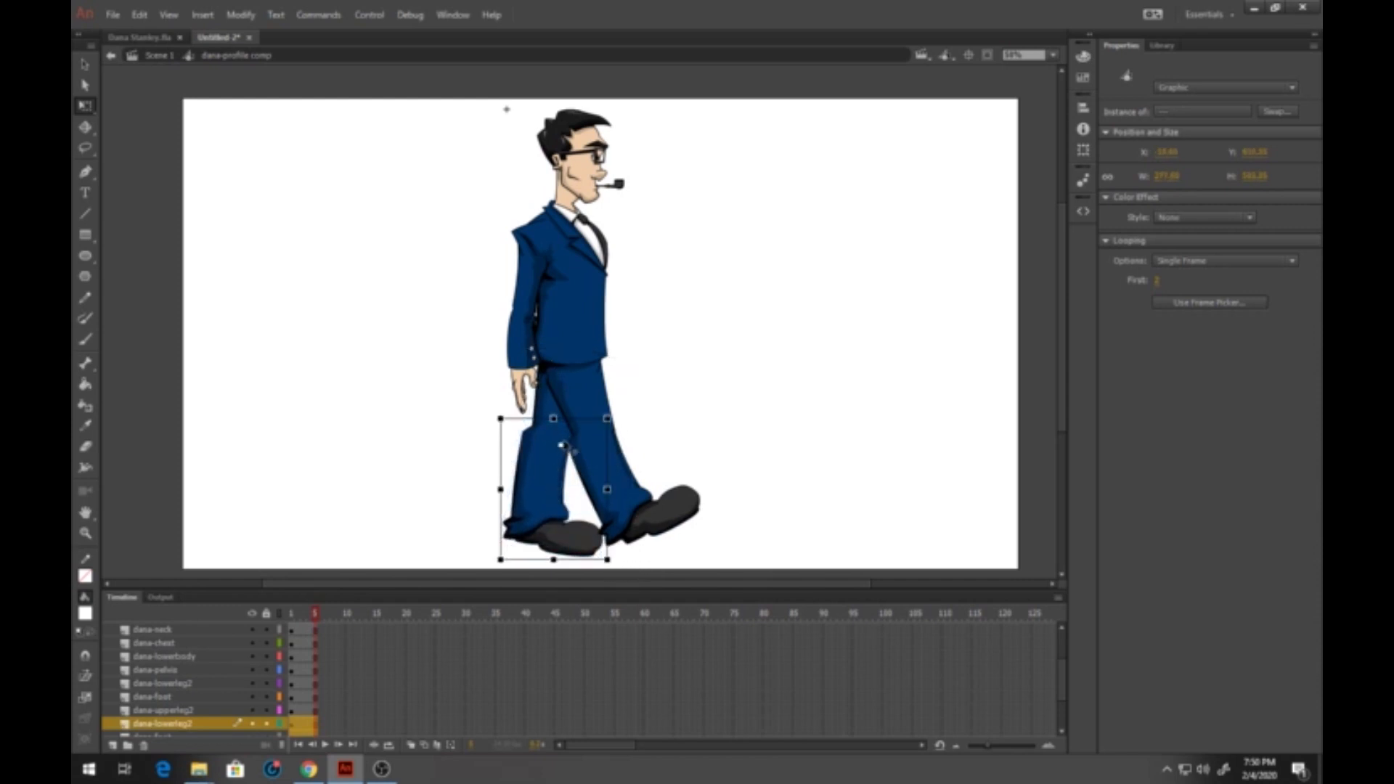
drag(612, 562, 534, 565)
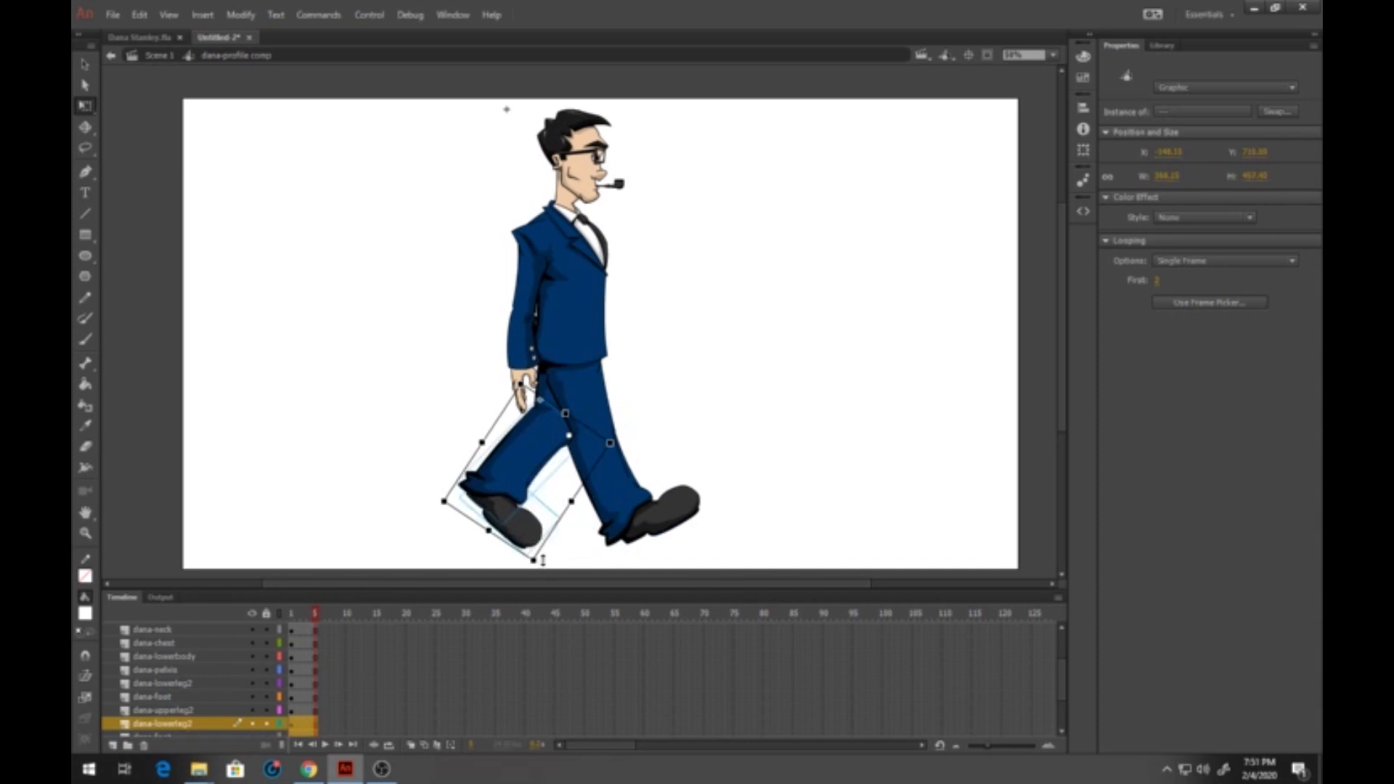
shift+click(526, 498)
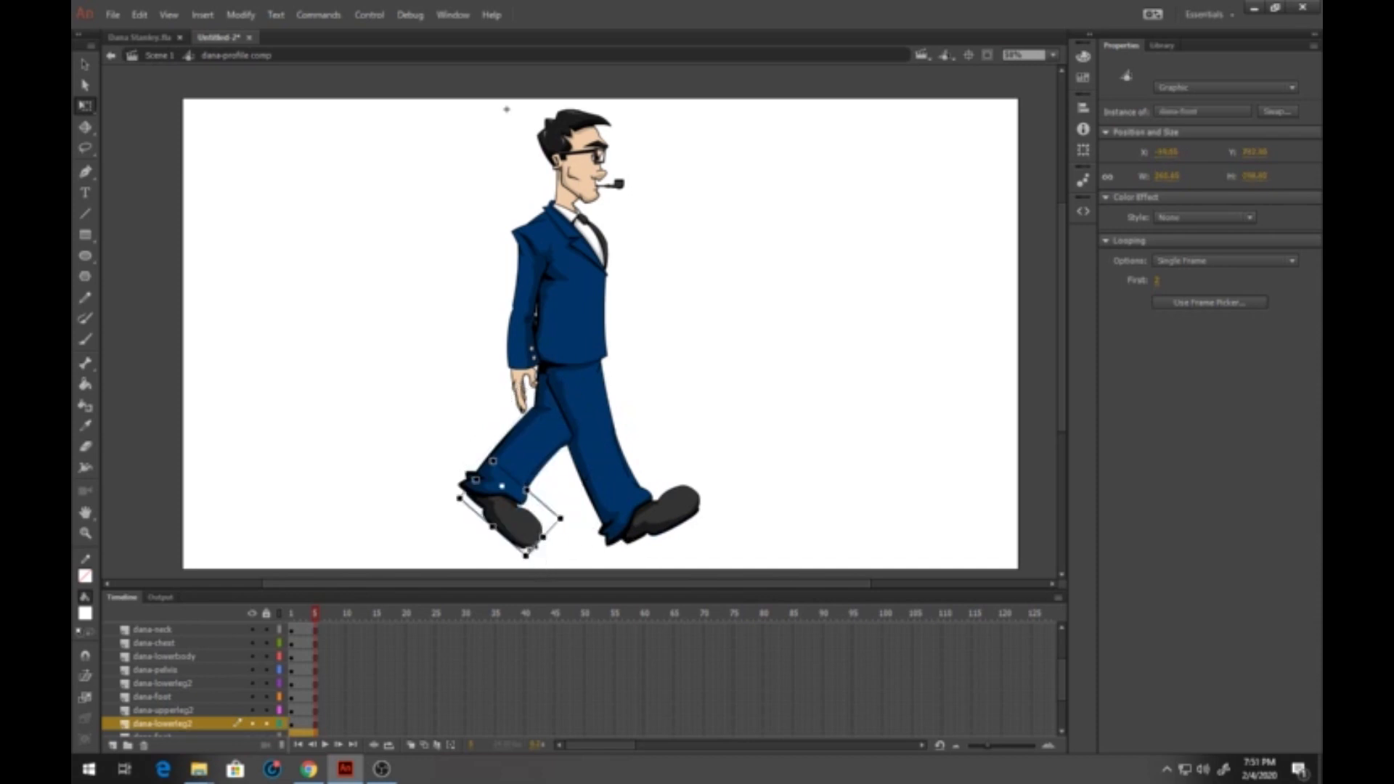
drag(527, 557, 547, 556)
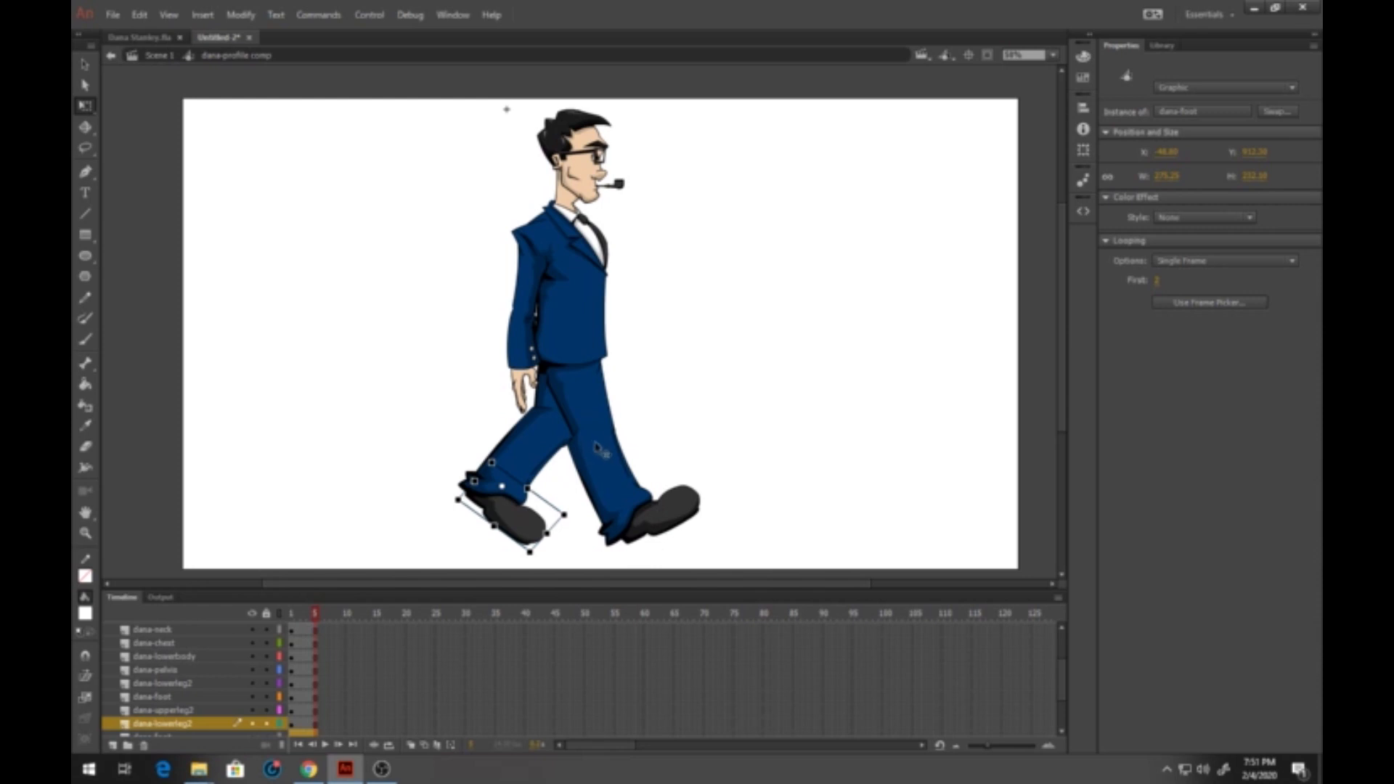
Step: Set the near arm's pivot at the shoulder and rotate the upper arm, forearm and hand backward together
click(538, 287)
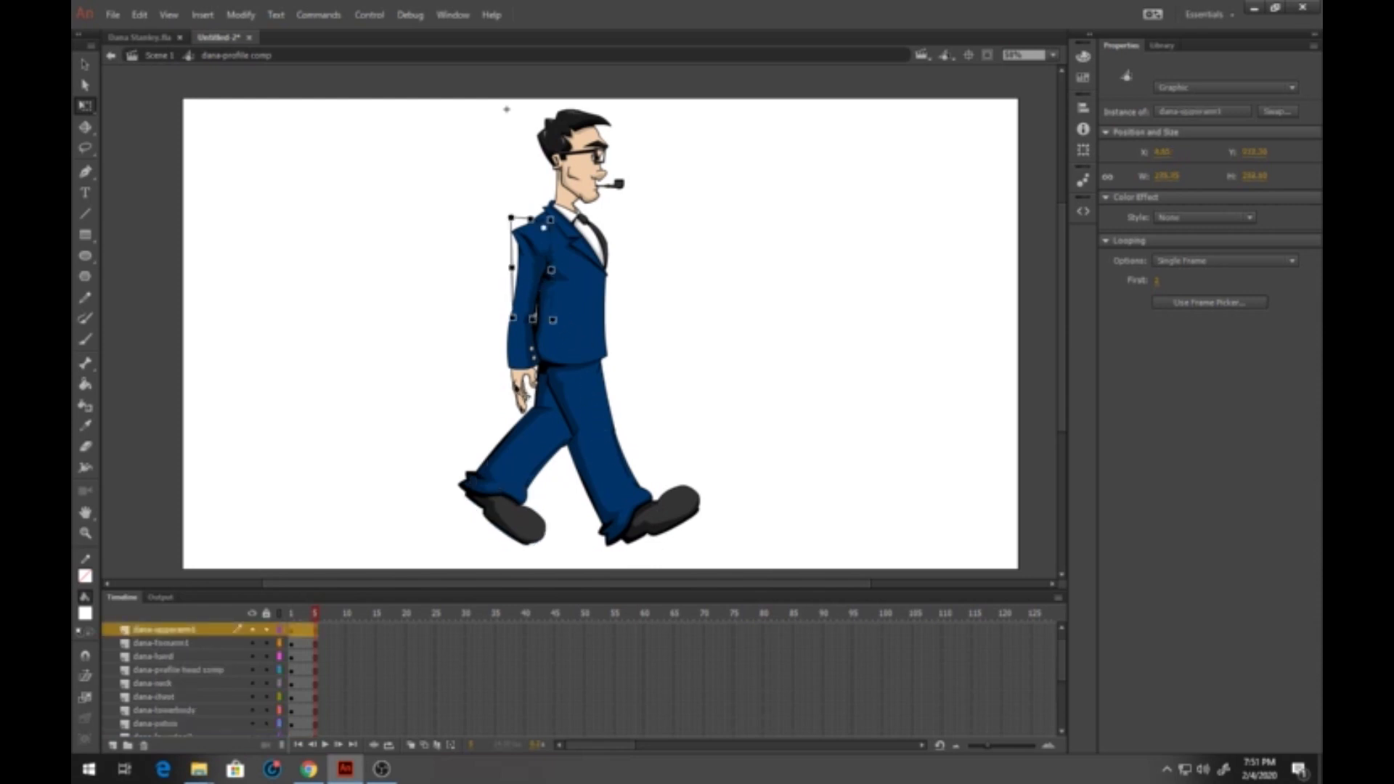
click(521, 394)
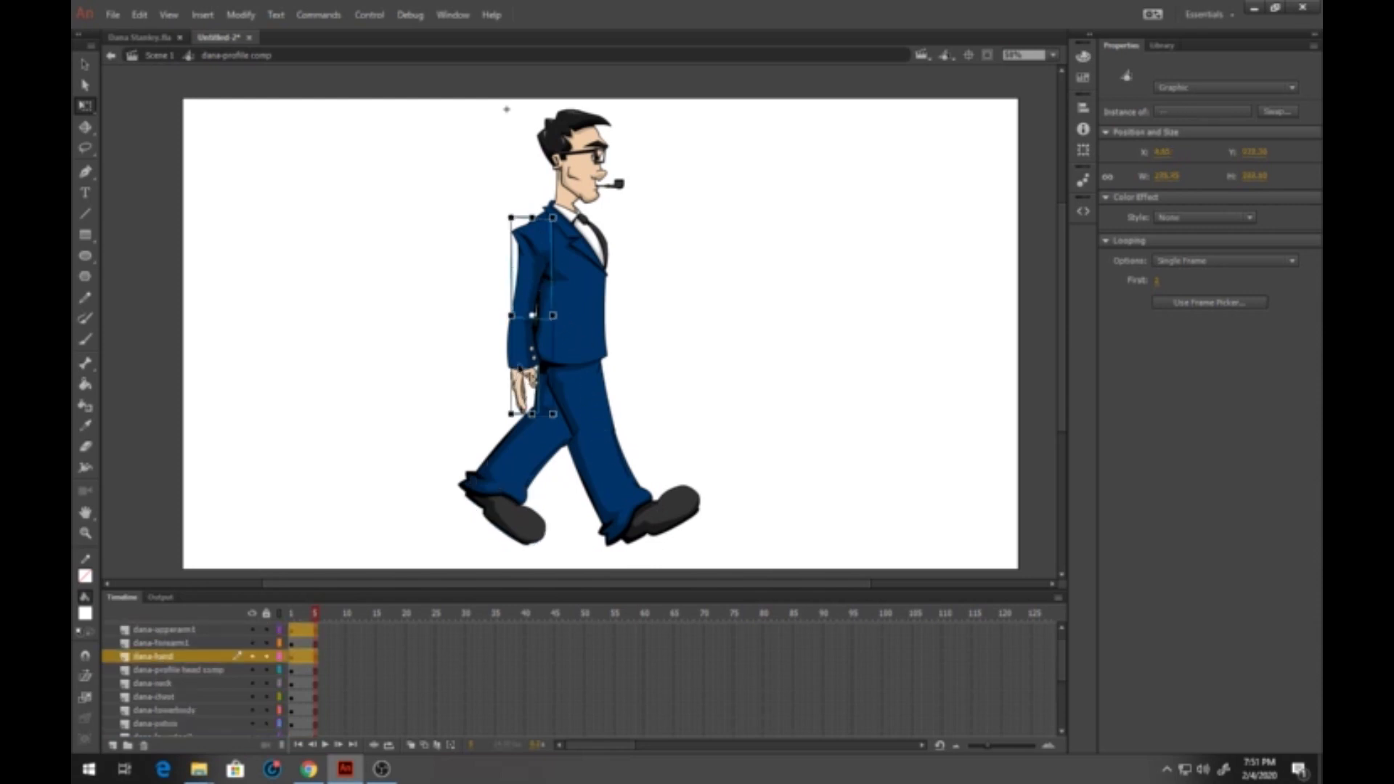
click(526, 357)
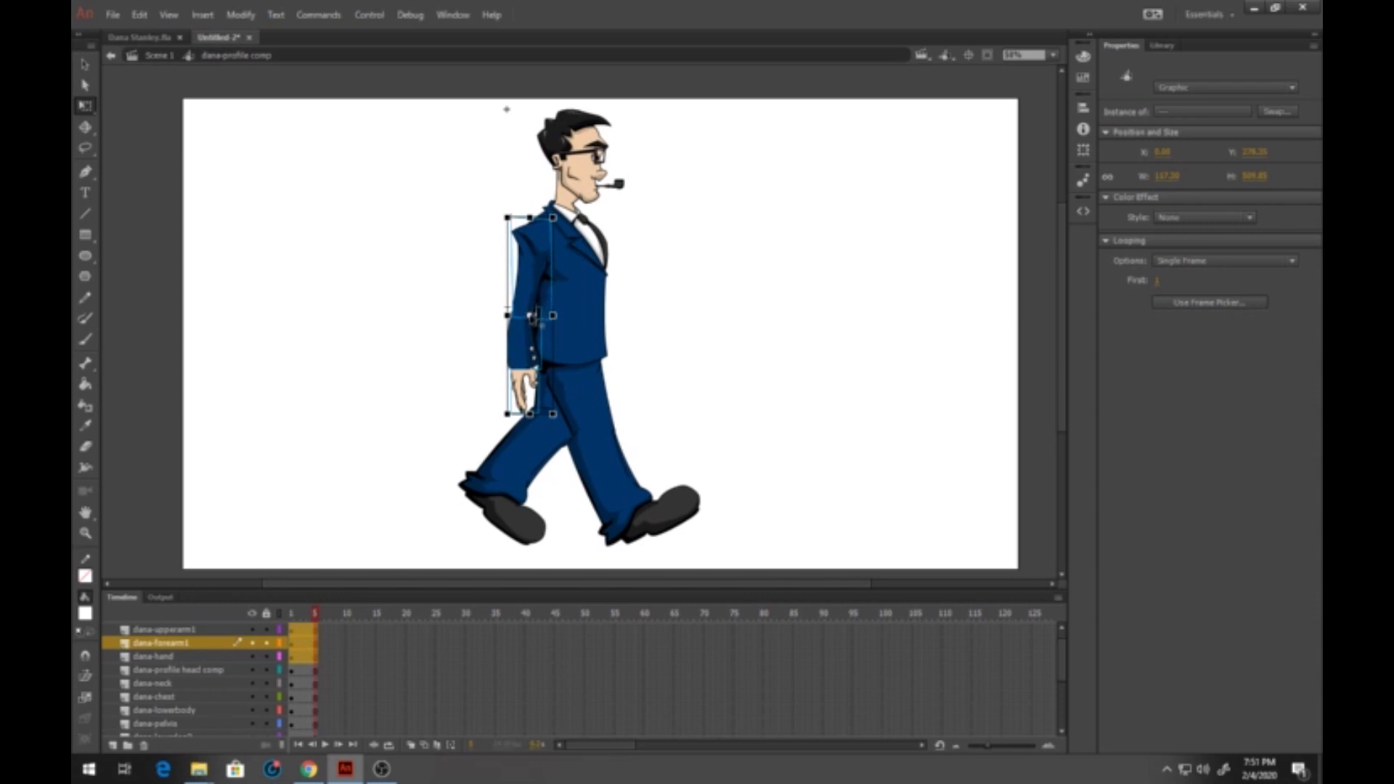
drag(531, 316, 541, 230)
drag(512, 434, 479, 423)
key(ctrl+z)
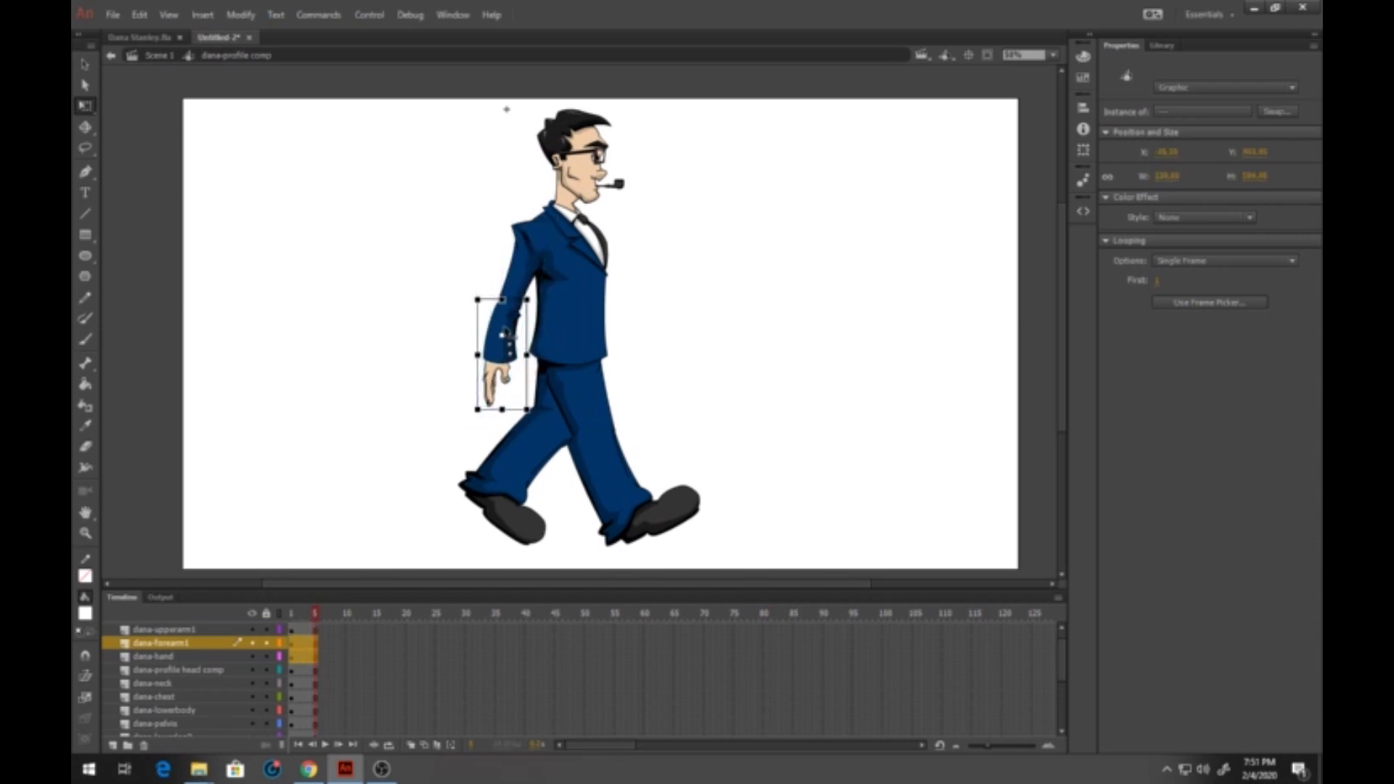
Step: Set the pivot of the near forearm and hand at the elbow and bend them slightly forward
drag(508, 313, 507, 308)
drag(538, 415, 550, 420)
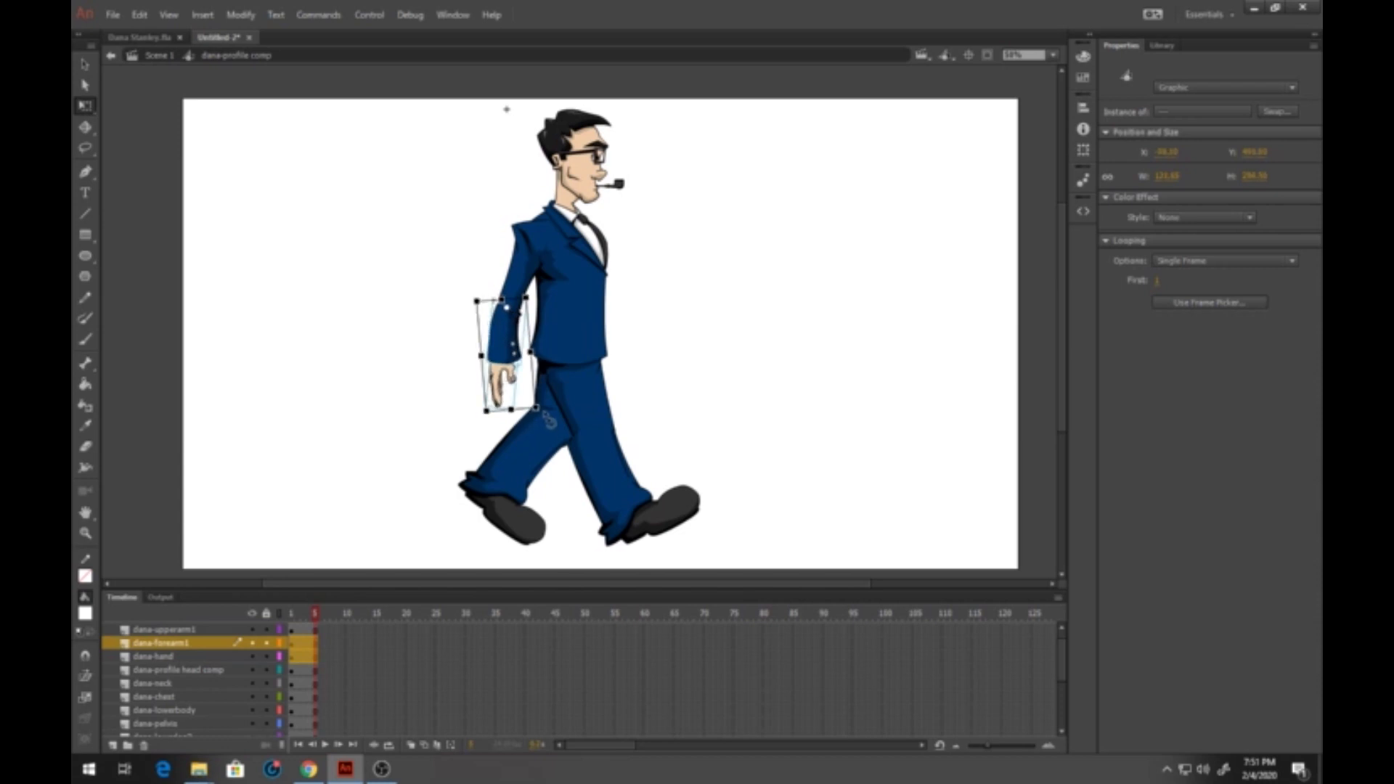
click(512, 363)
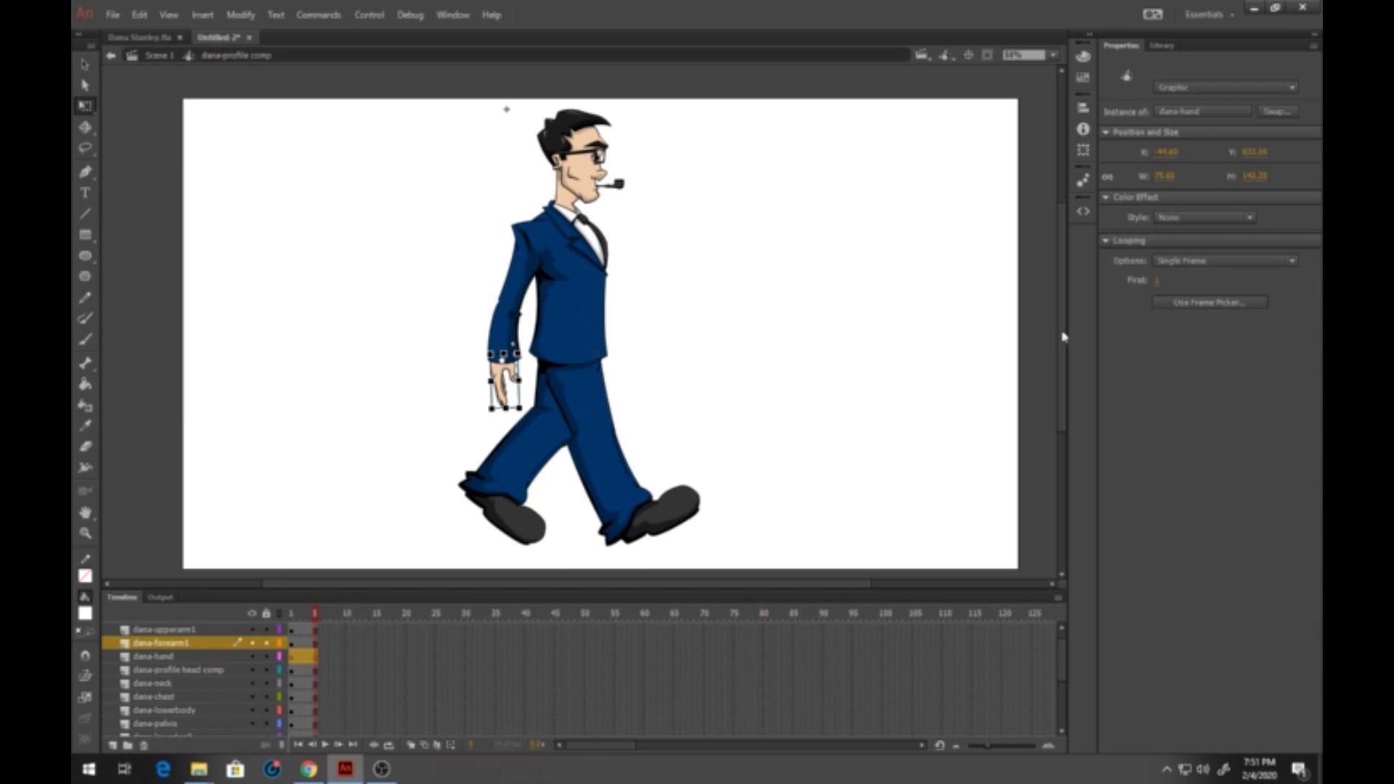
Step: Select the far arm's parts through their layers, set their pivot at the shoulder and rotate the arm forward
drag(557, 592, 552, 530)
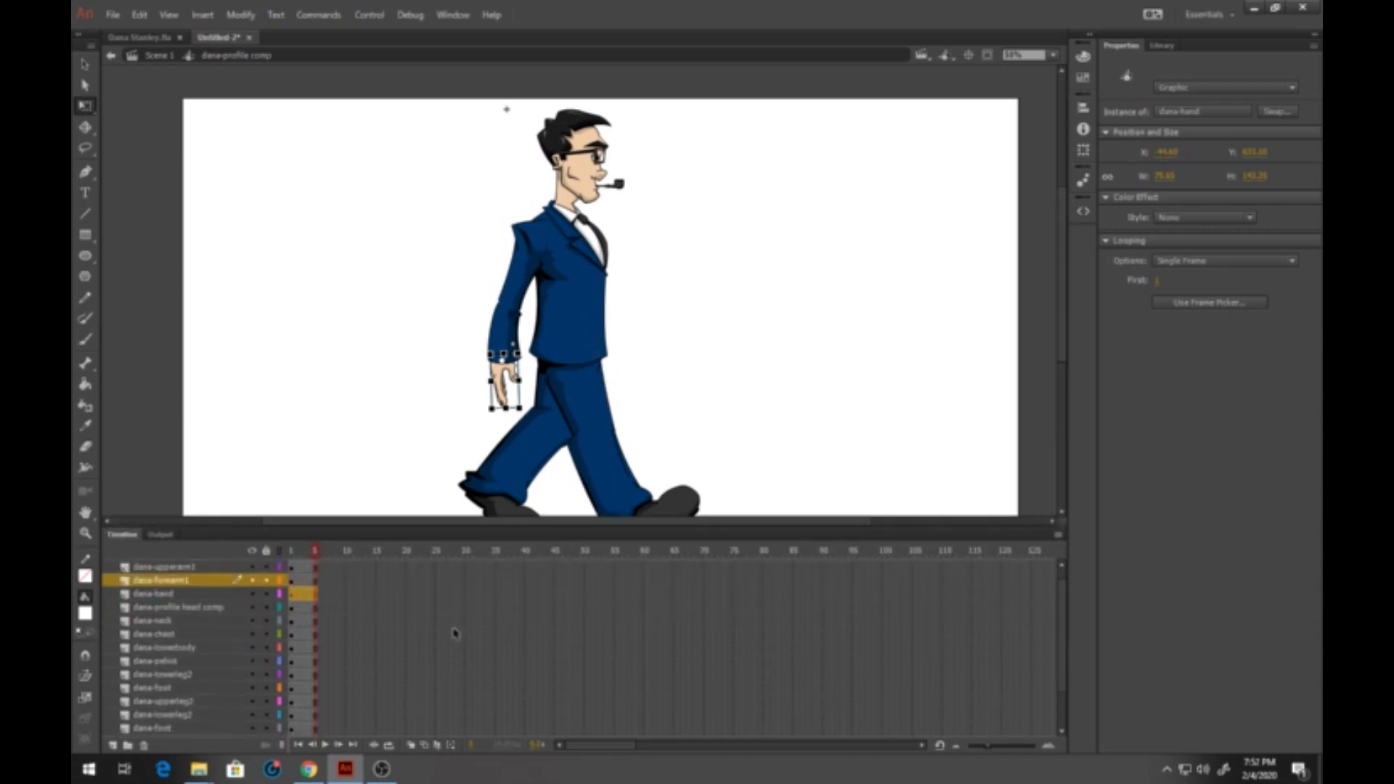
click(291, 728)
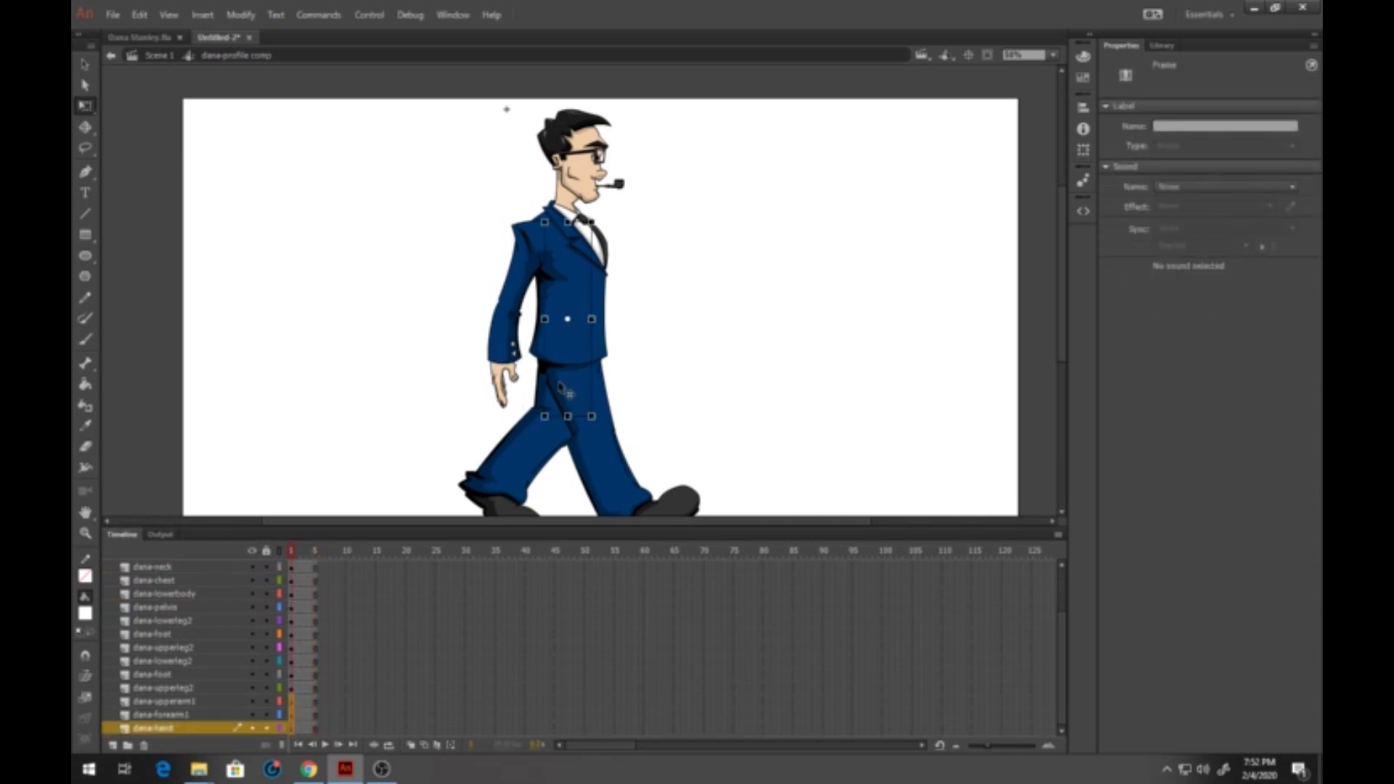
click(575, 233)
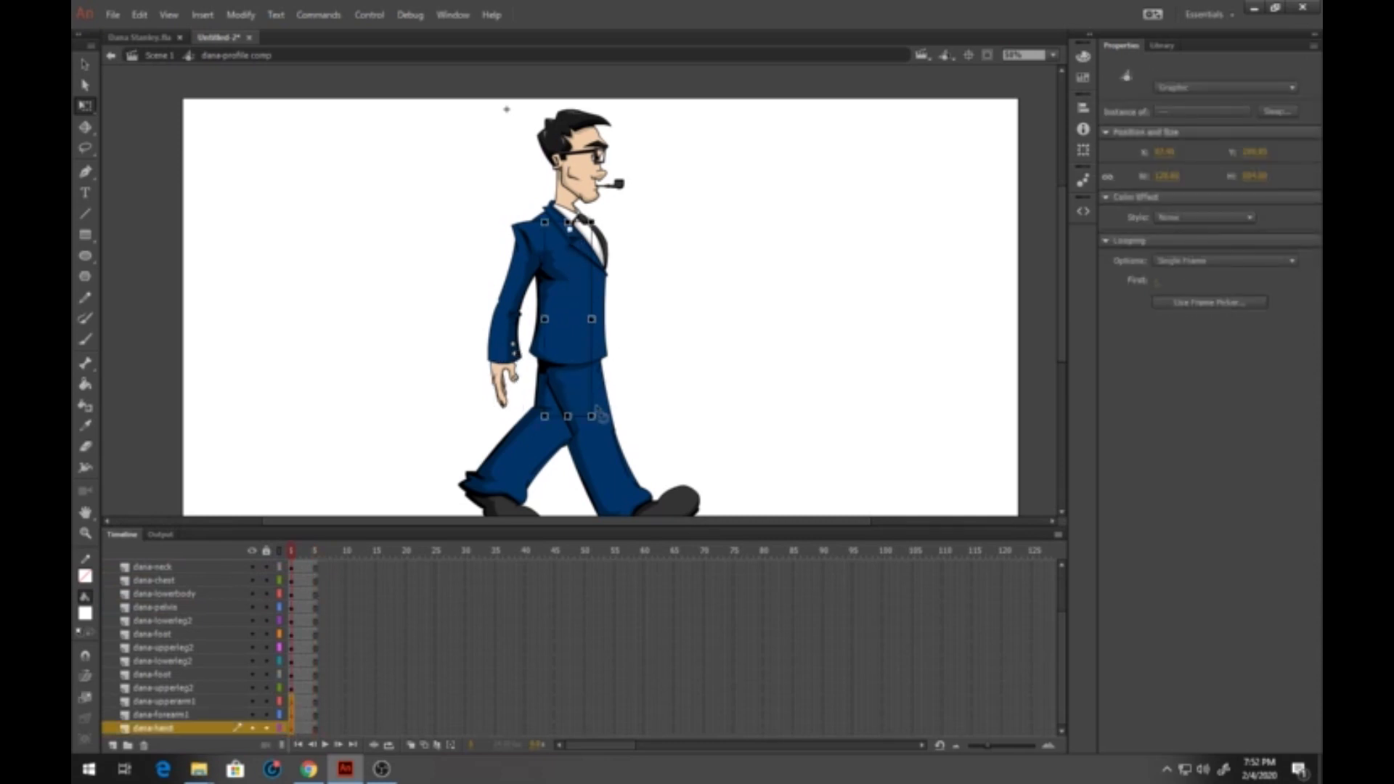
drag(613, 424, 668, 424)
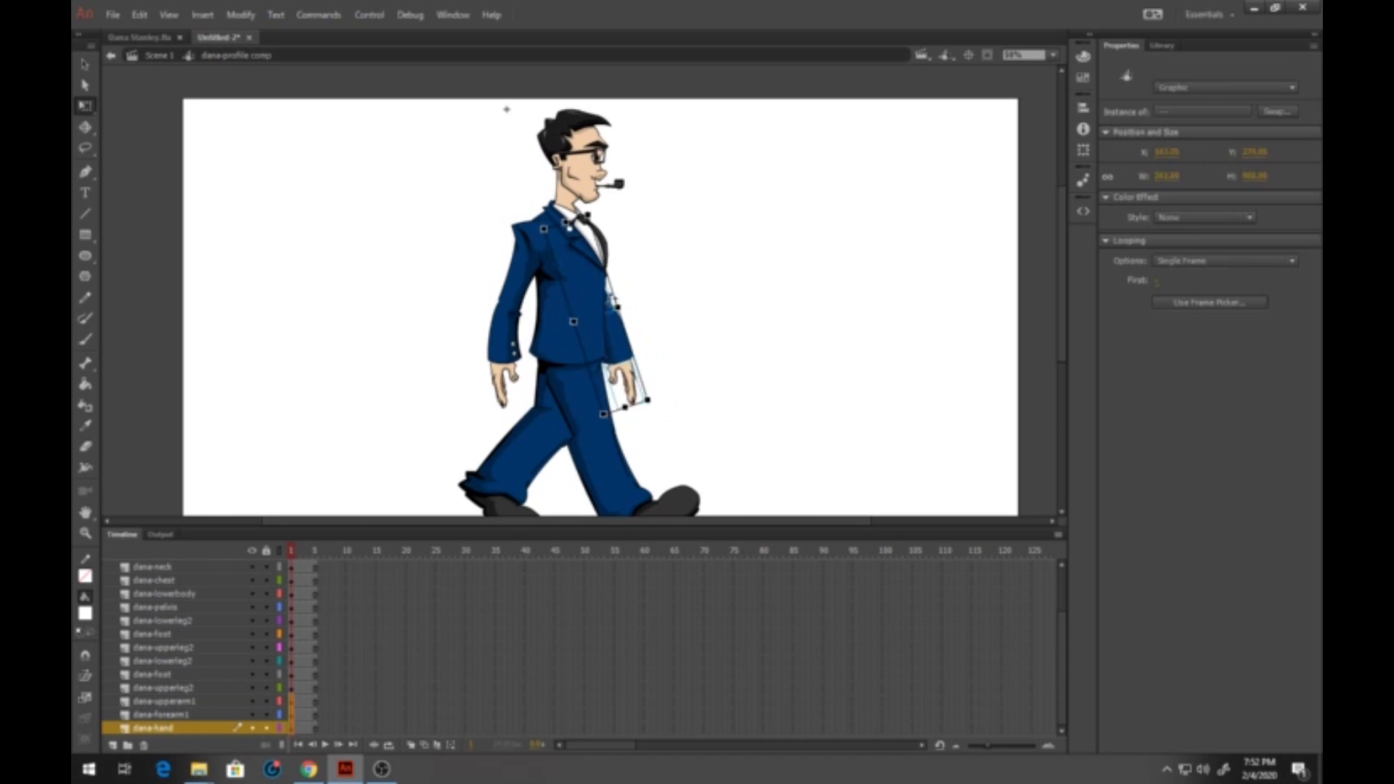
Step: Bend the far forearm and hand forward at the elbow and nudge them up slightly to meet the upper arm
click(614, 305)
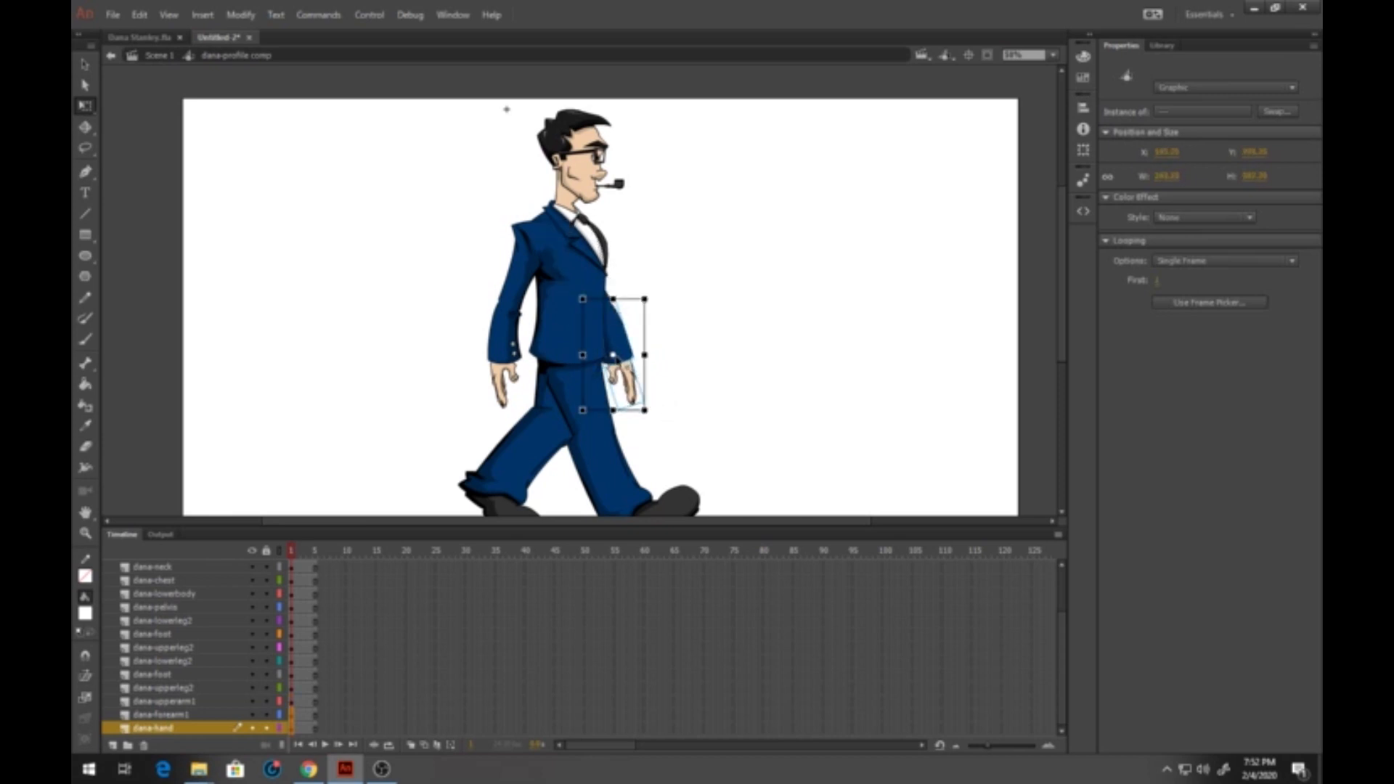
drag(644, 358, 657, 402)
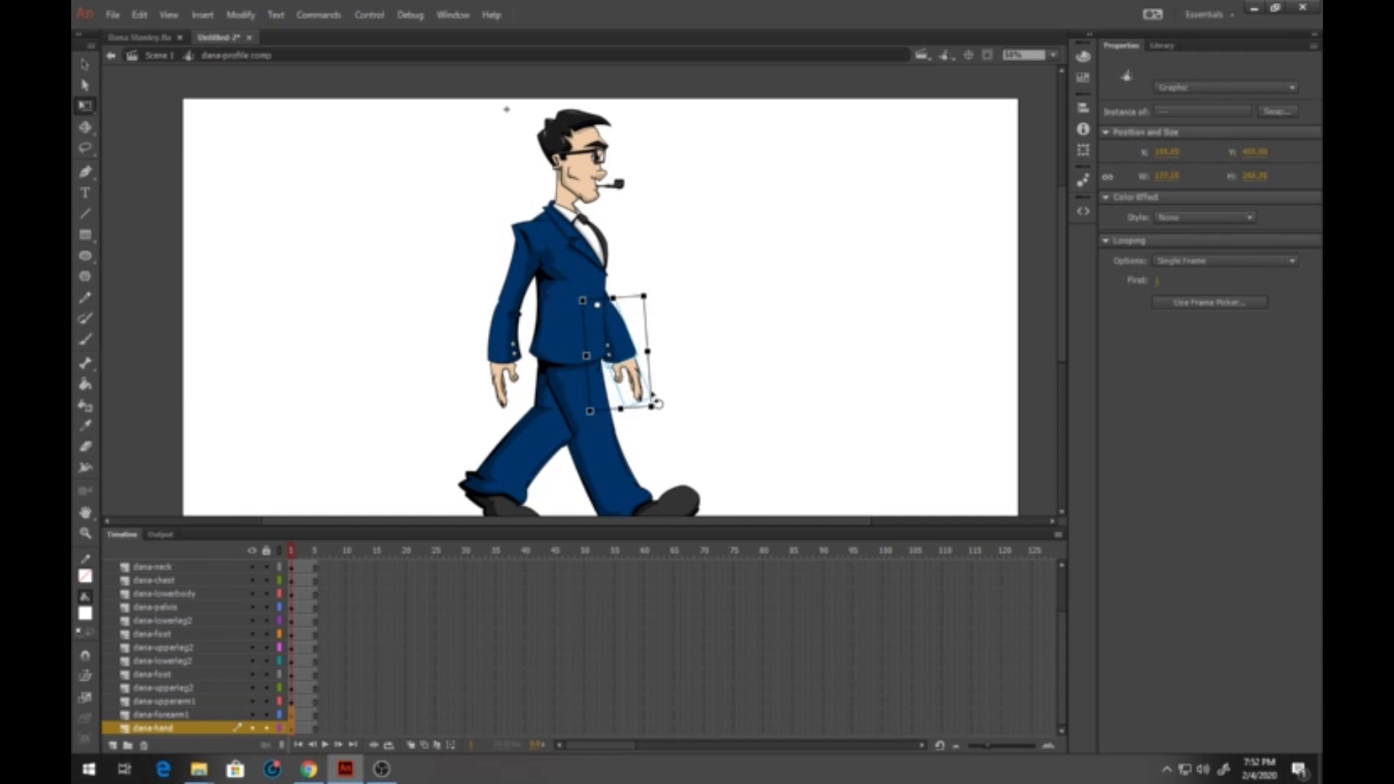
key(Up)
key(Up)
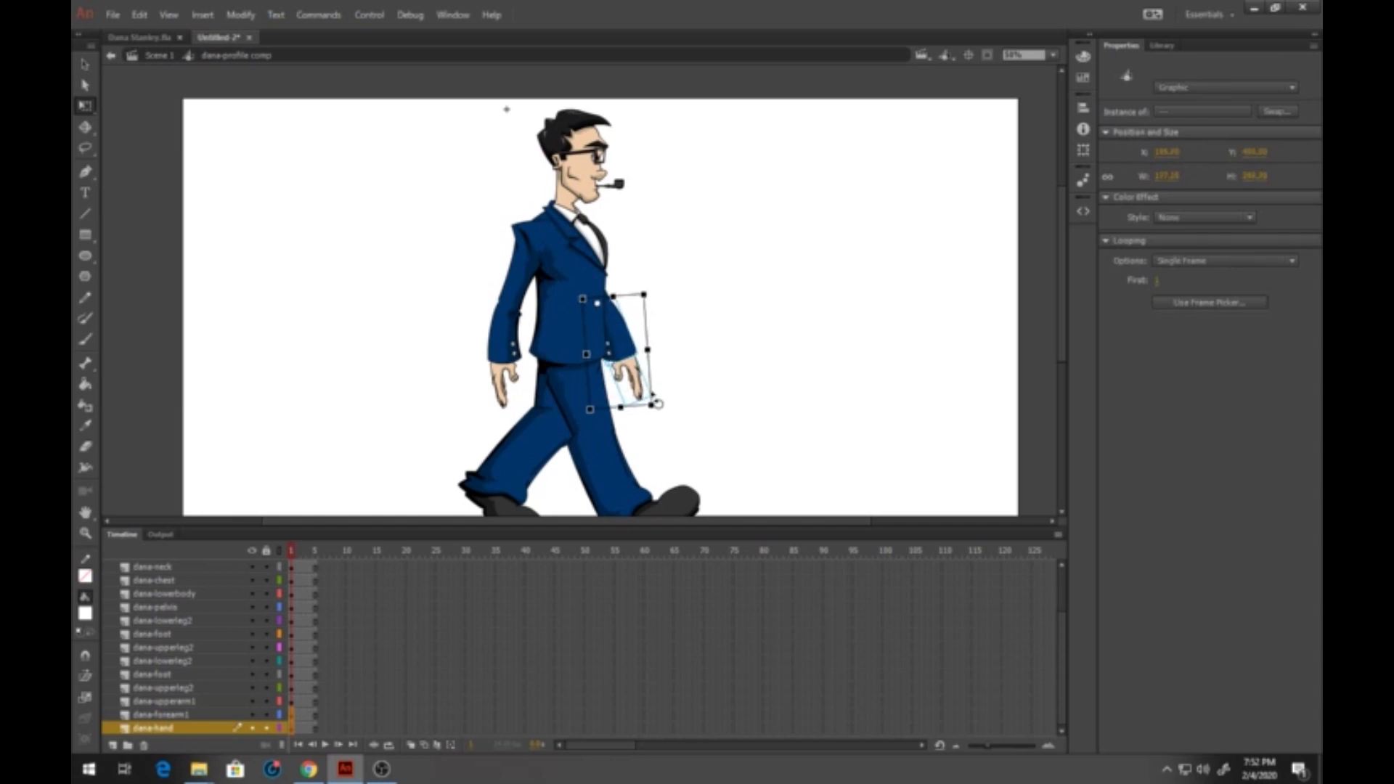
click(668, 357)
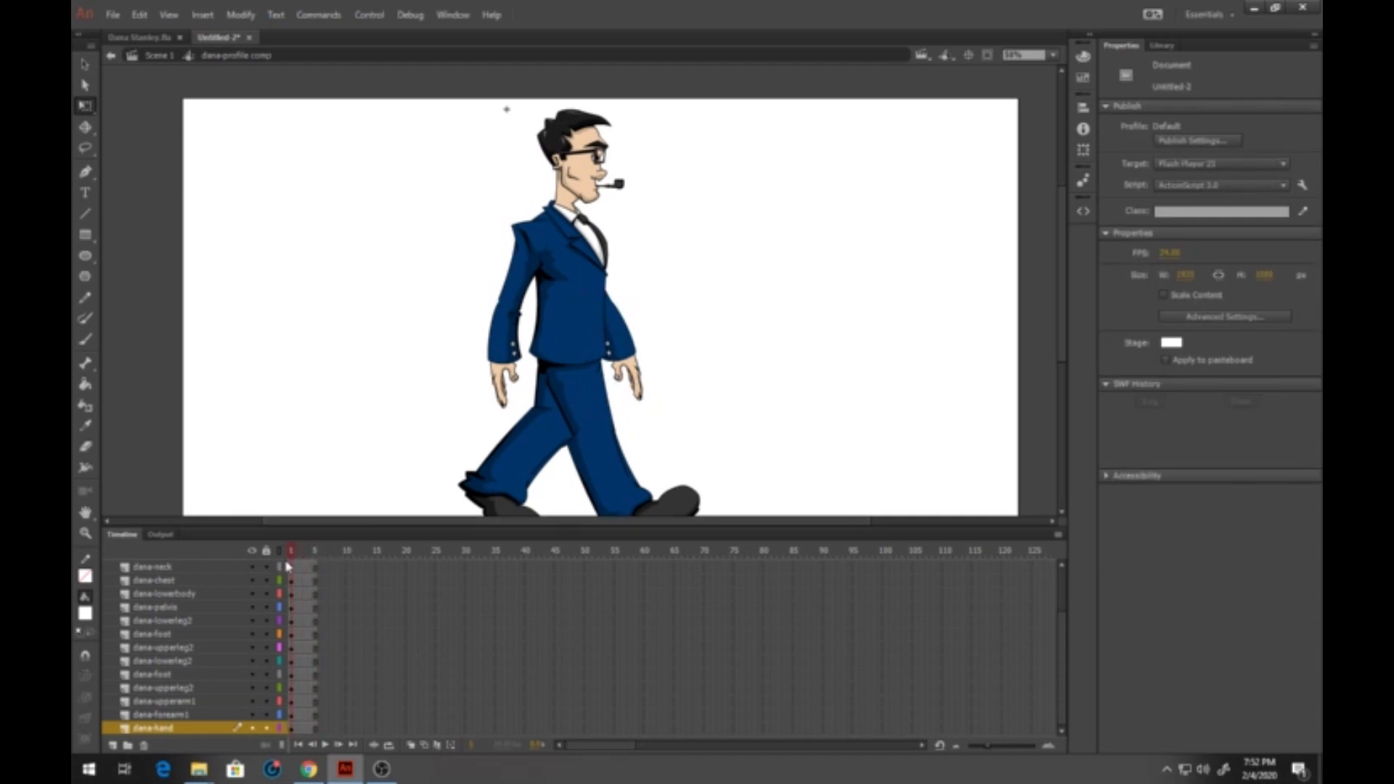
Step: Insert keyframes at frame 20 on all body-part layers and return to frame 1
drag(467, 528, 459, 563)
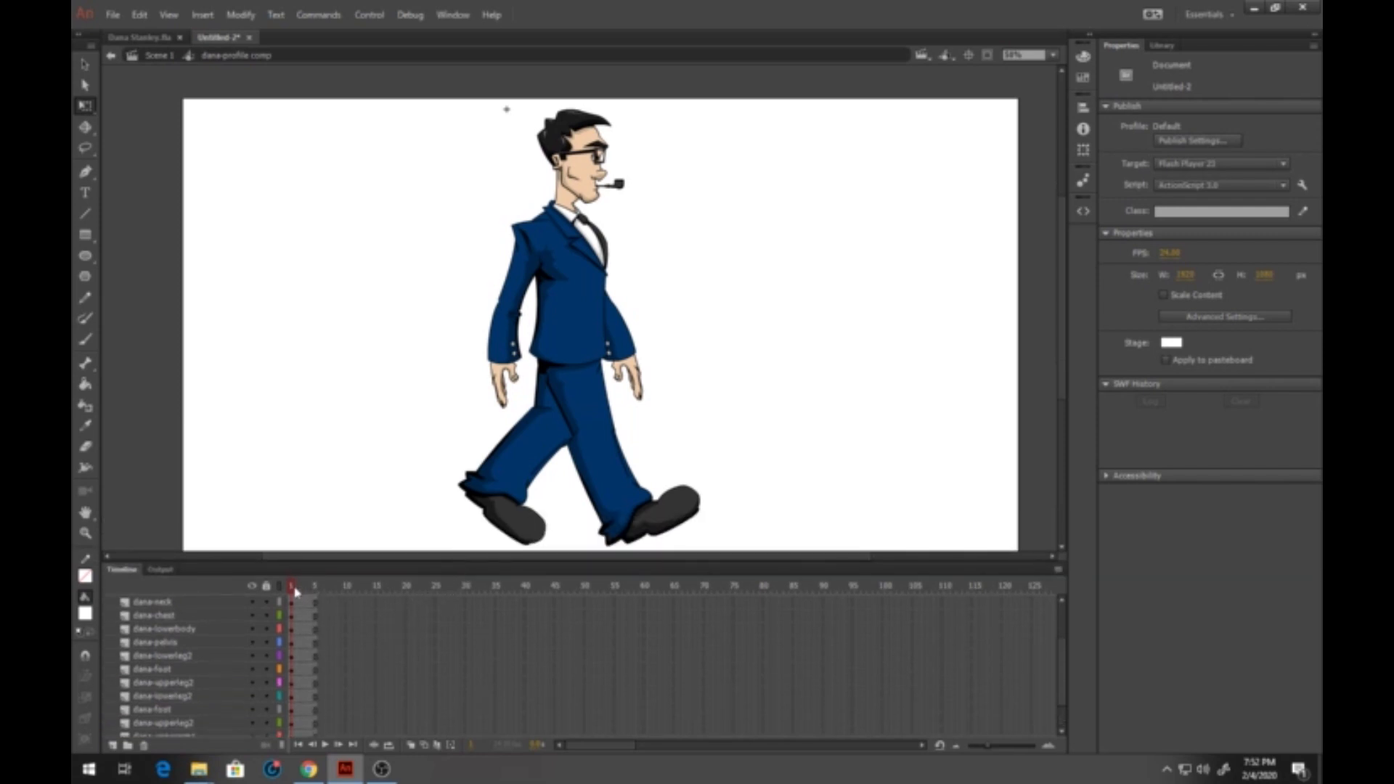
click(406, 605)
scroll(406, 649, up, 2)
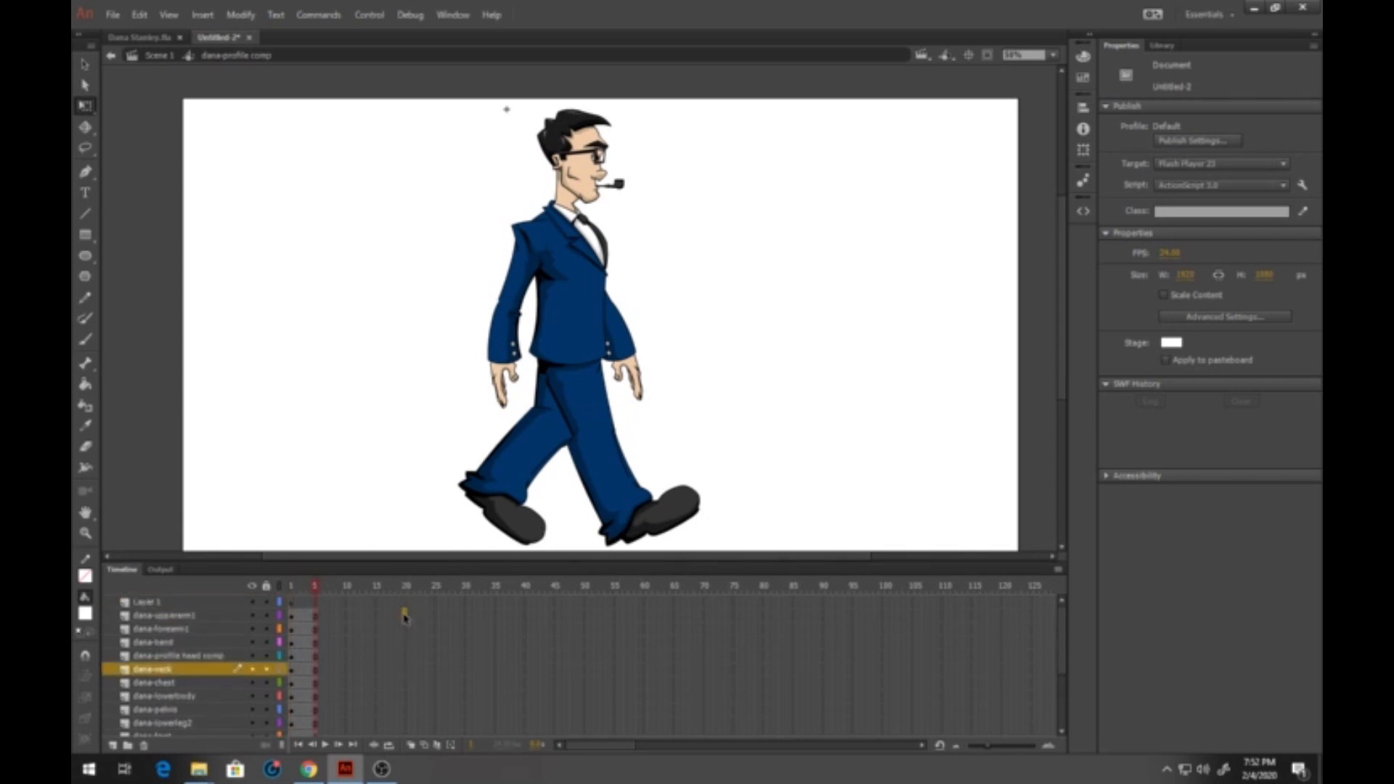
drag(405, 617, 404, 725)
key(F6)
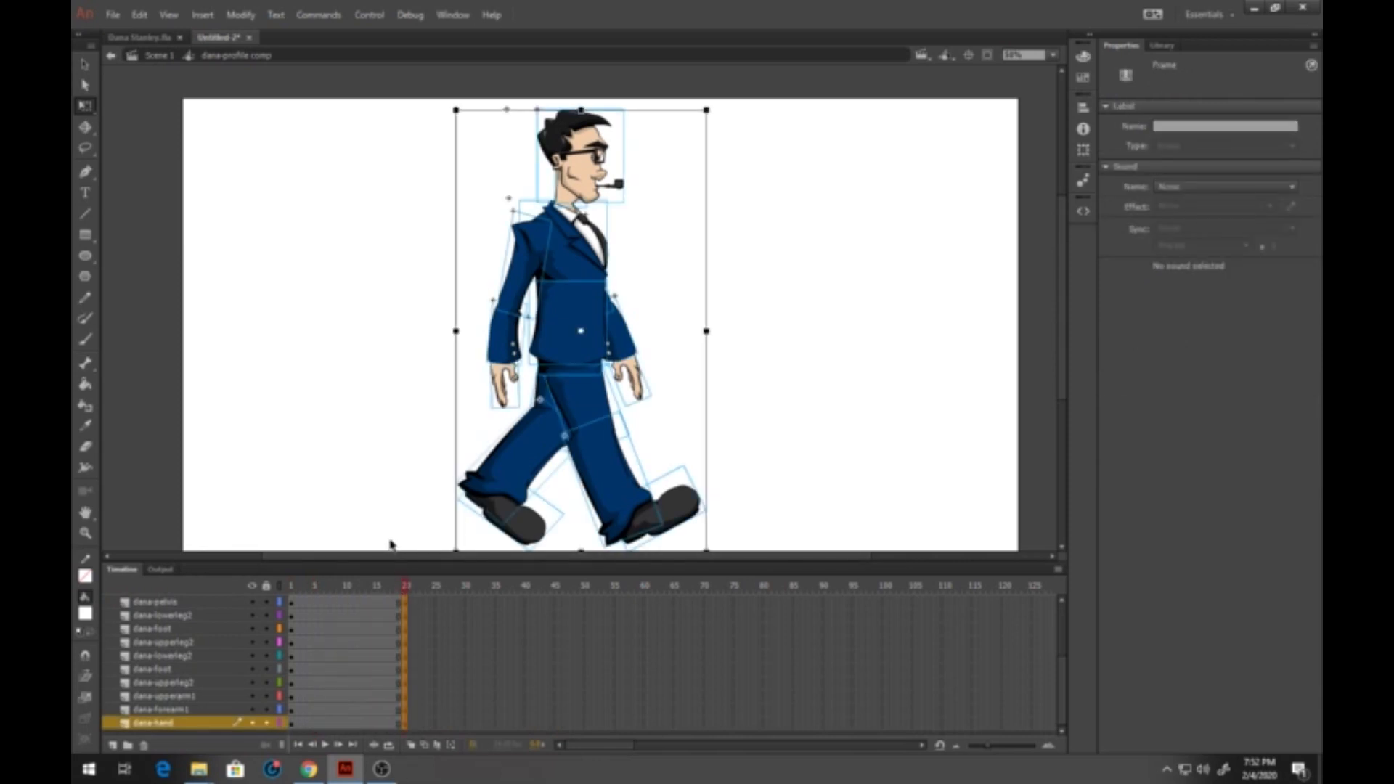
drag(404, 590, 293, 677)
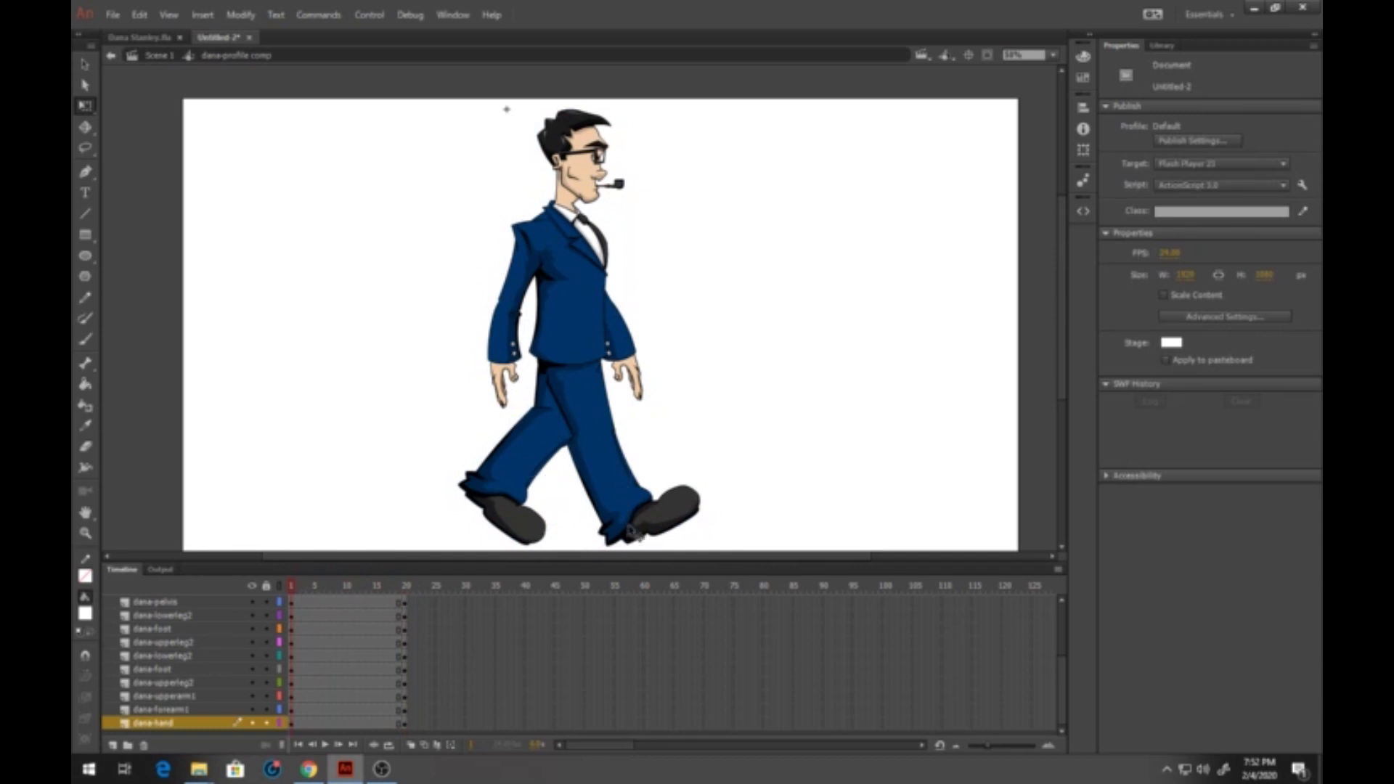
Step: Insert keyframes at frame 10 on all body-part layers
click(345, 604)
scroll(349, 639, up, 3)
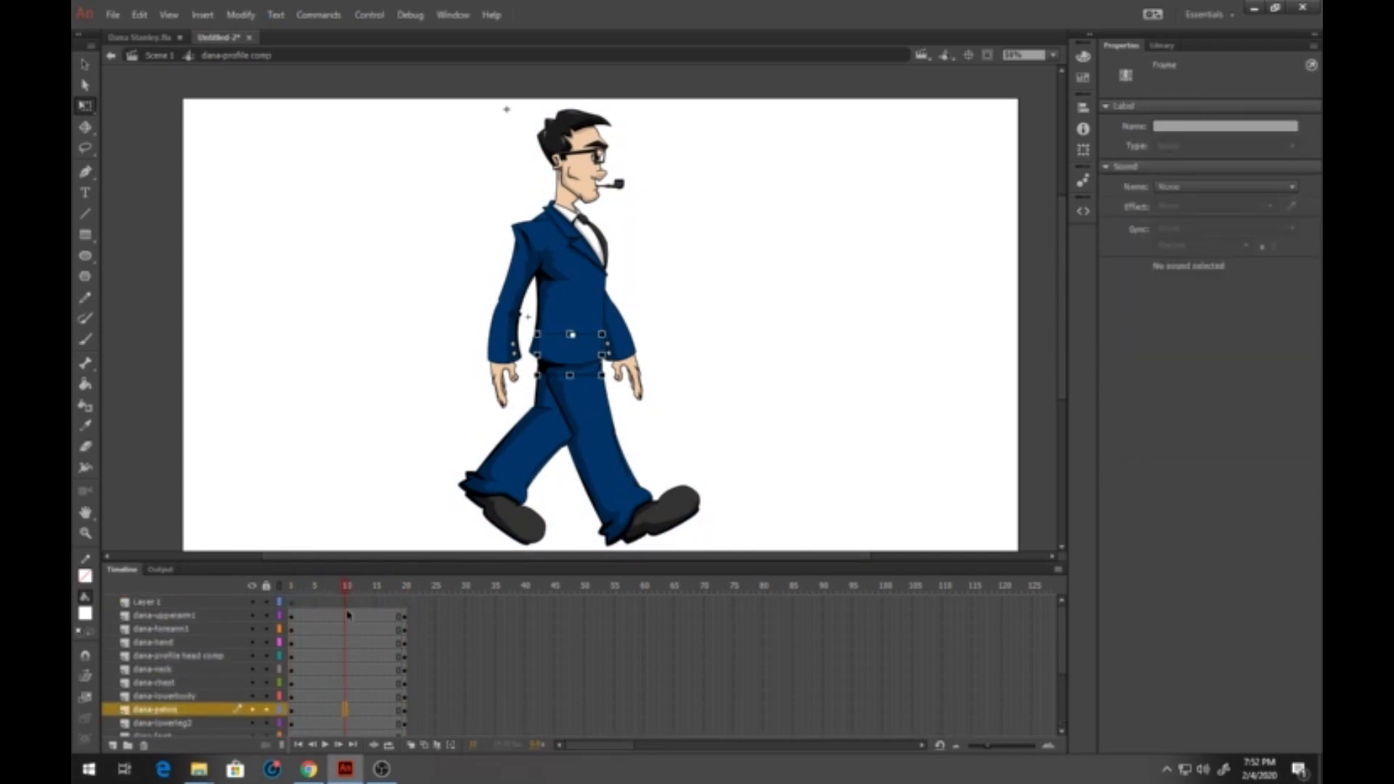
drag(346, 614, 347, 763)
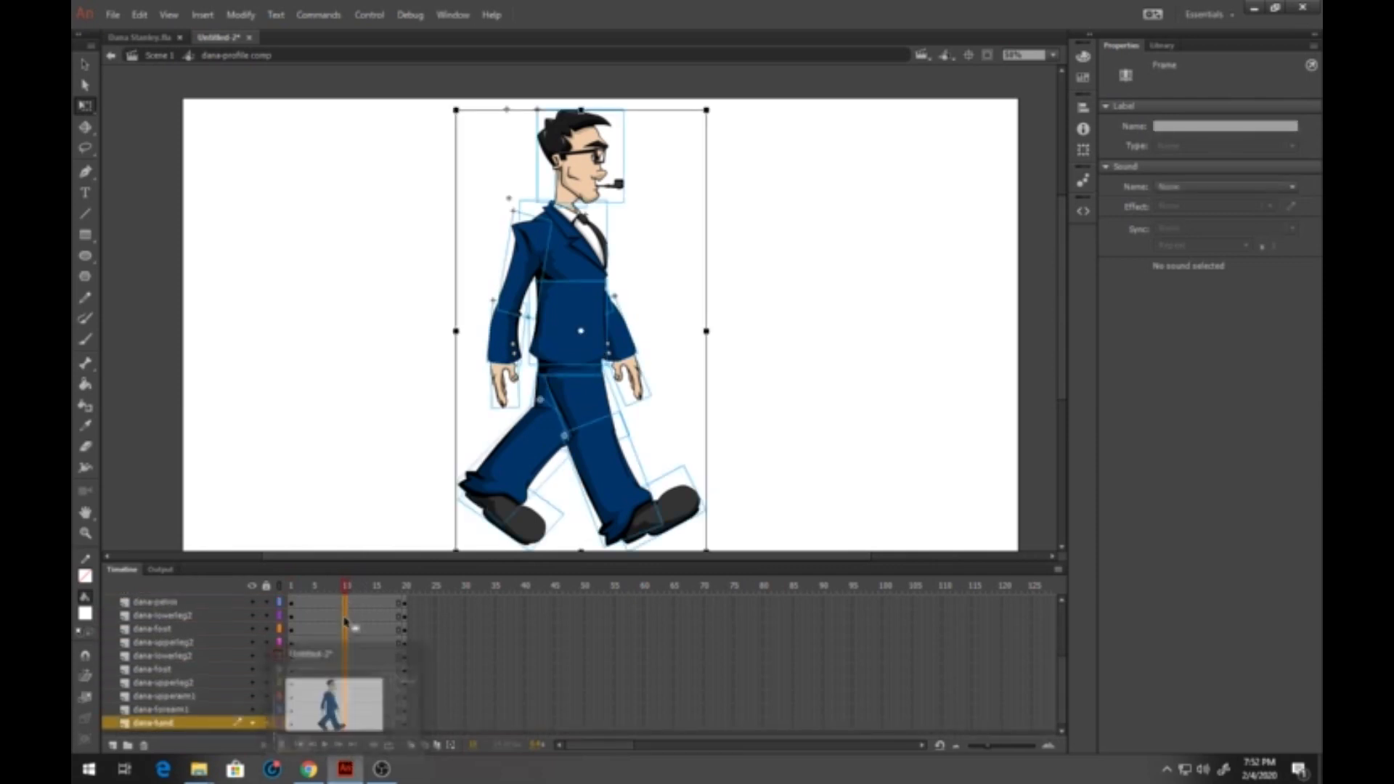
key(F6)
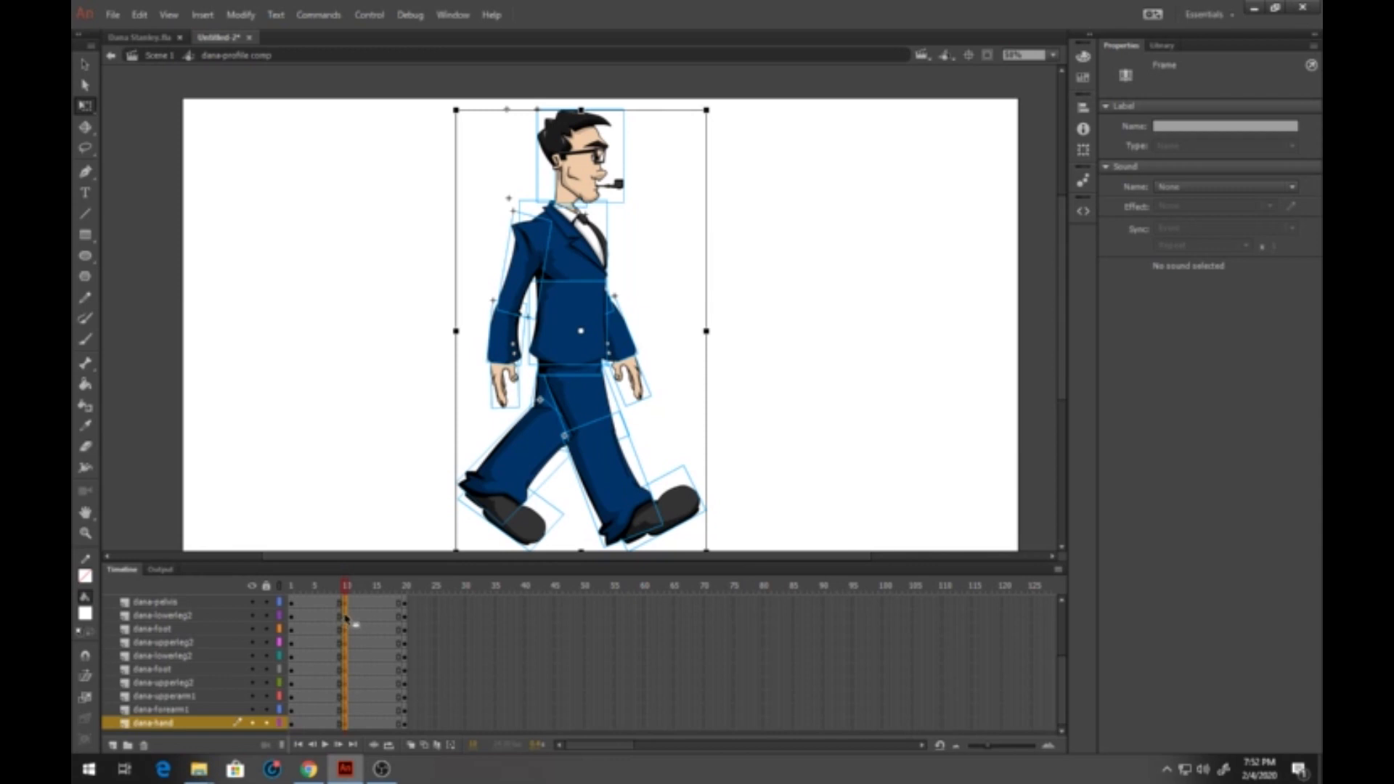
right_click(347, 618)
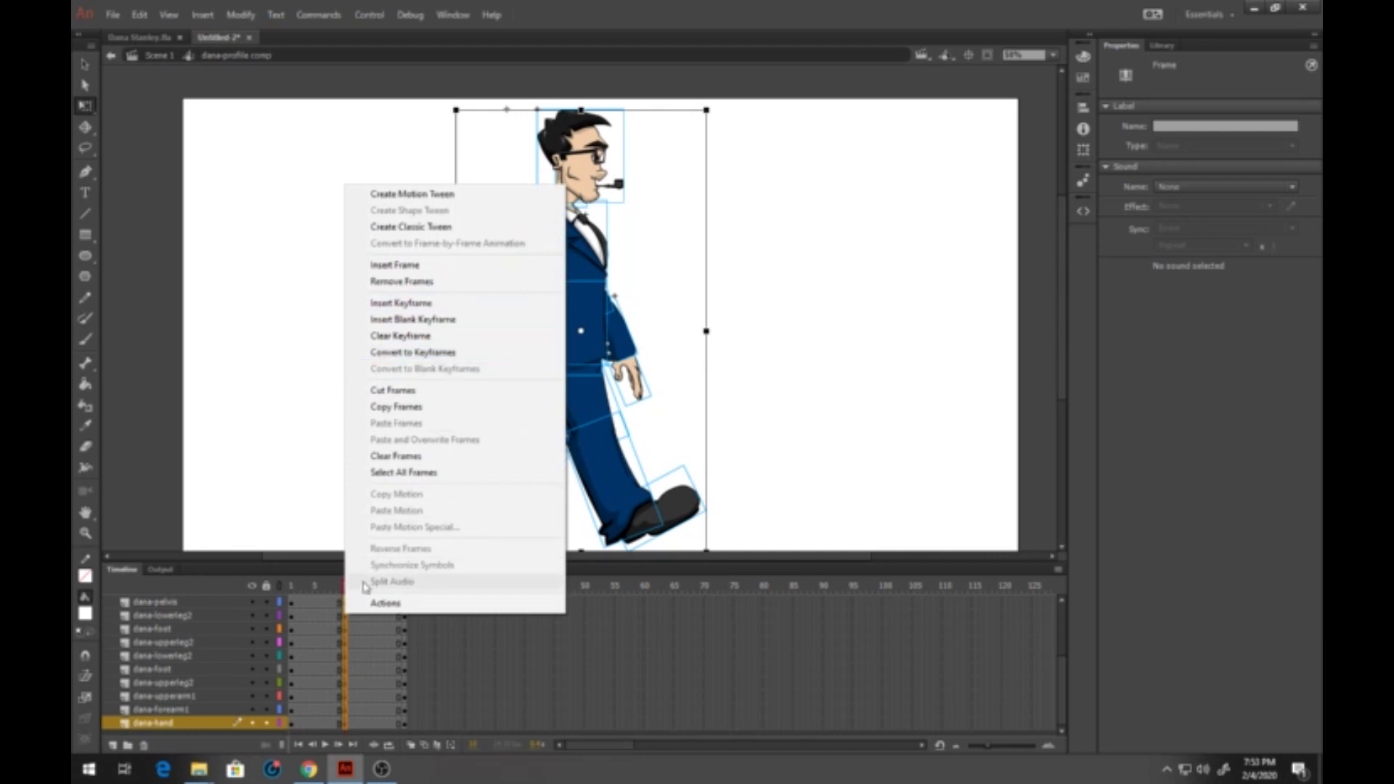
Step: At frame 10, swing the near leg backward by rotating its upper leg, lower leg and foot together at the hip
click(345, 642)
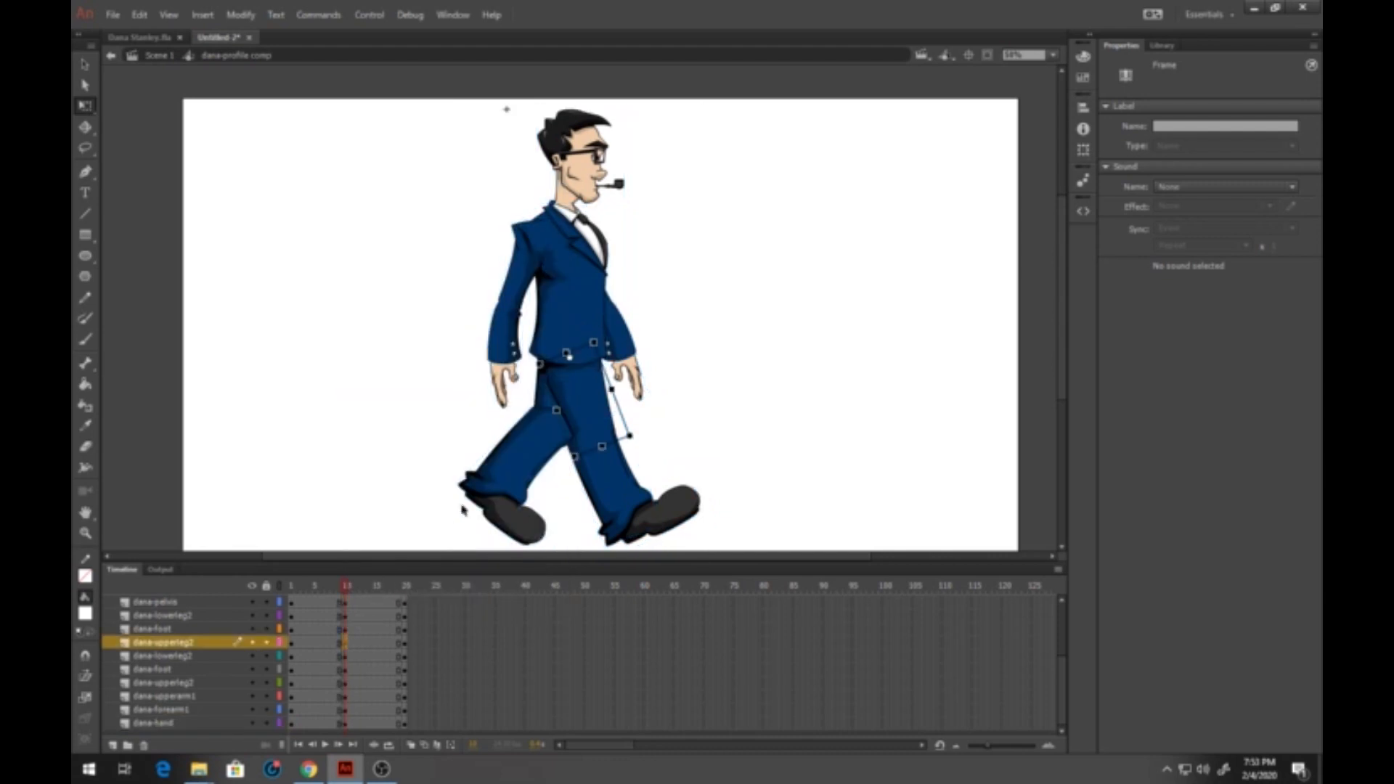
click(663, 519)
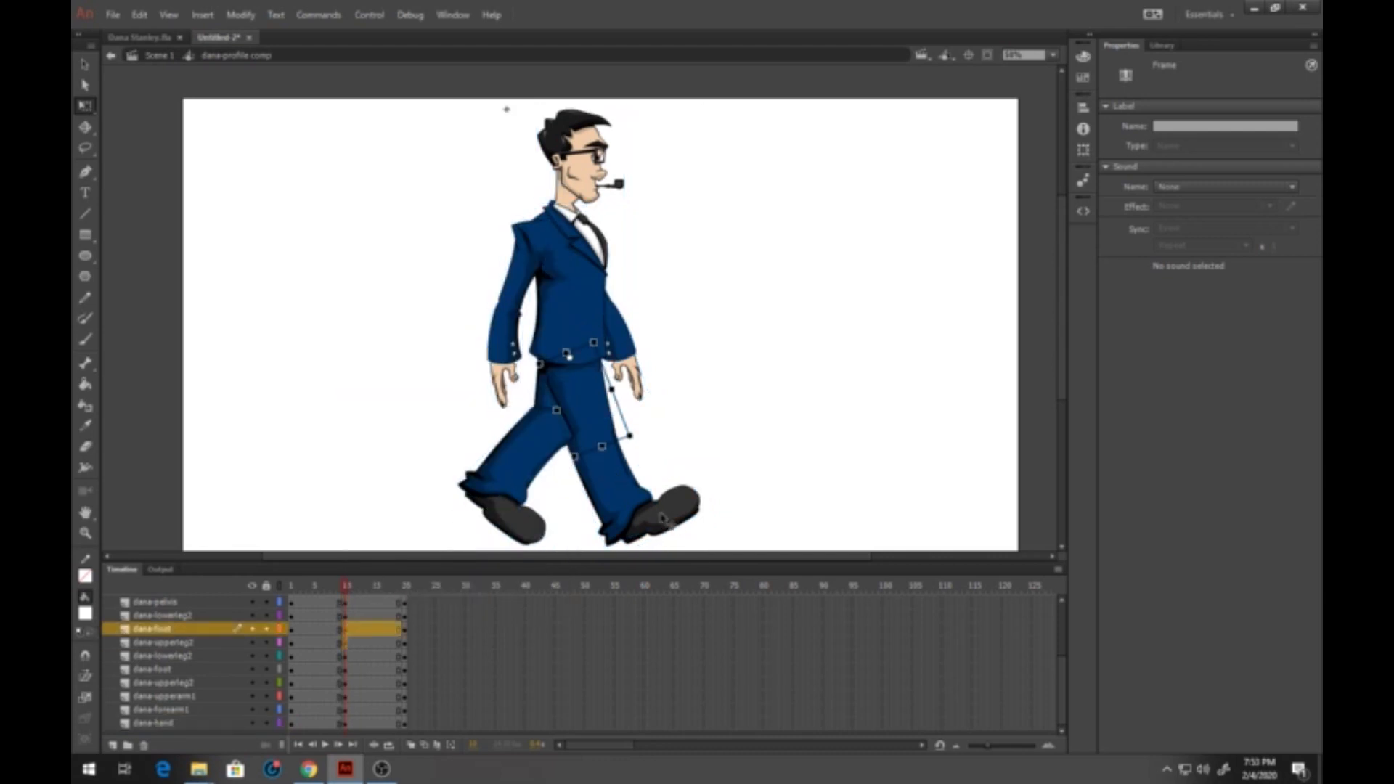
click(657, 515)
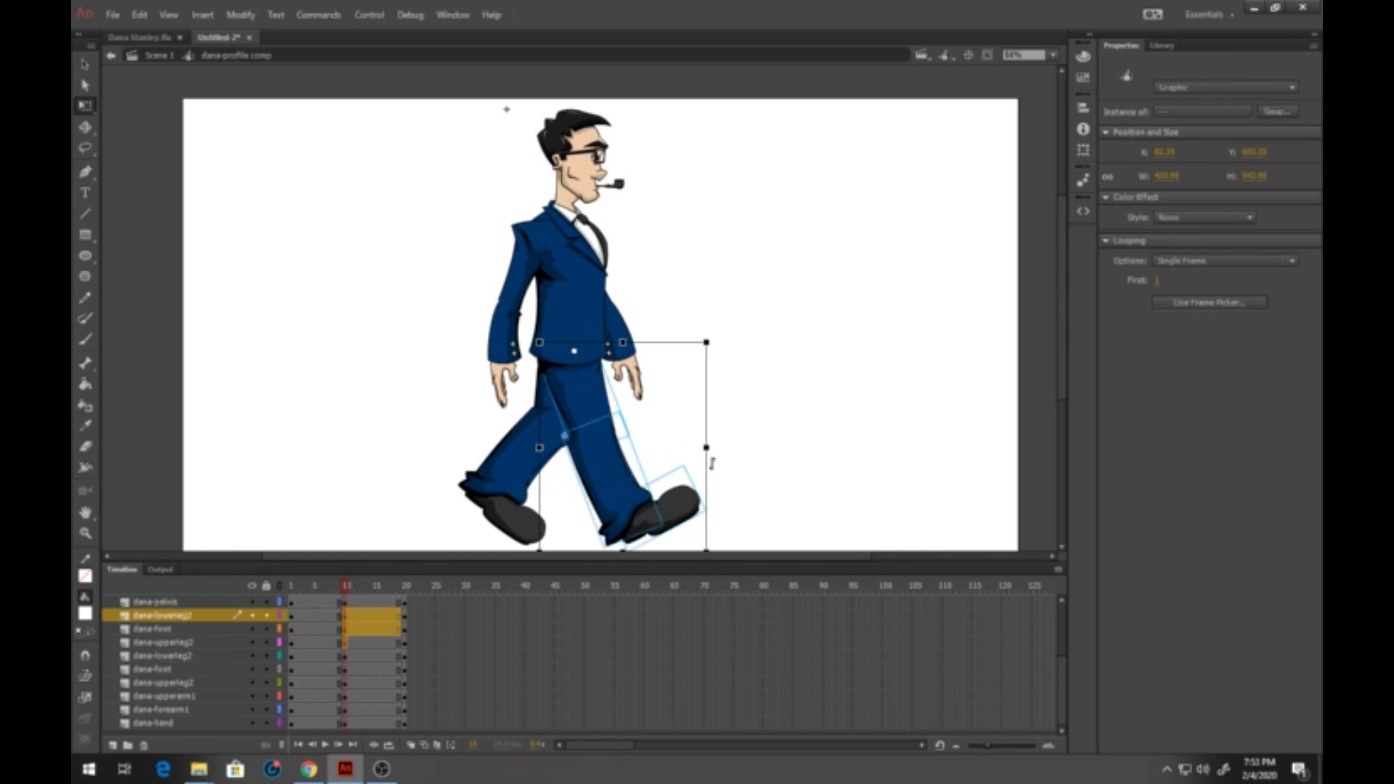
drag(710, 550, 590, 560)
drag(563, 416, 567, 415)
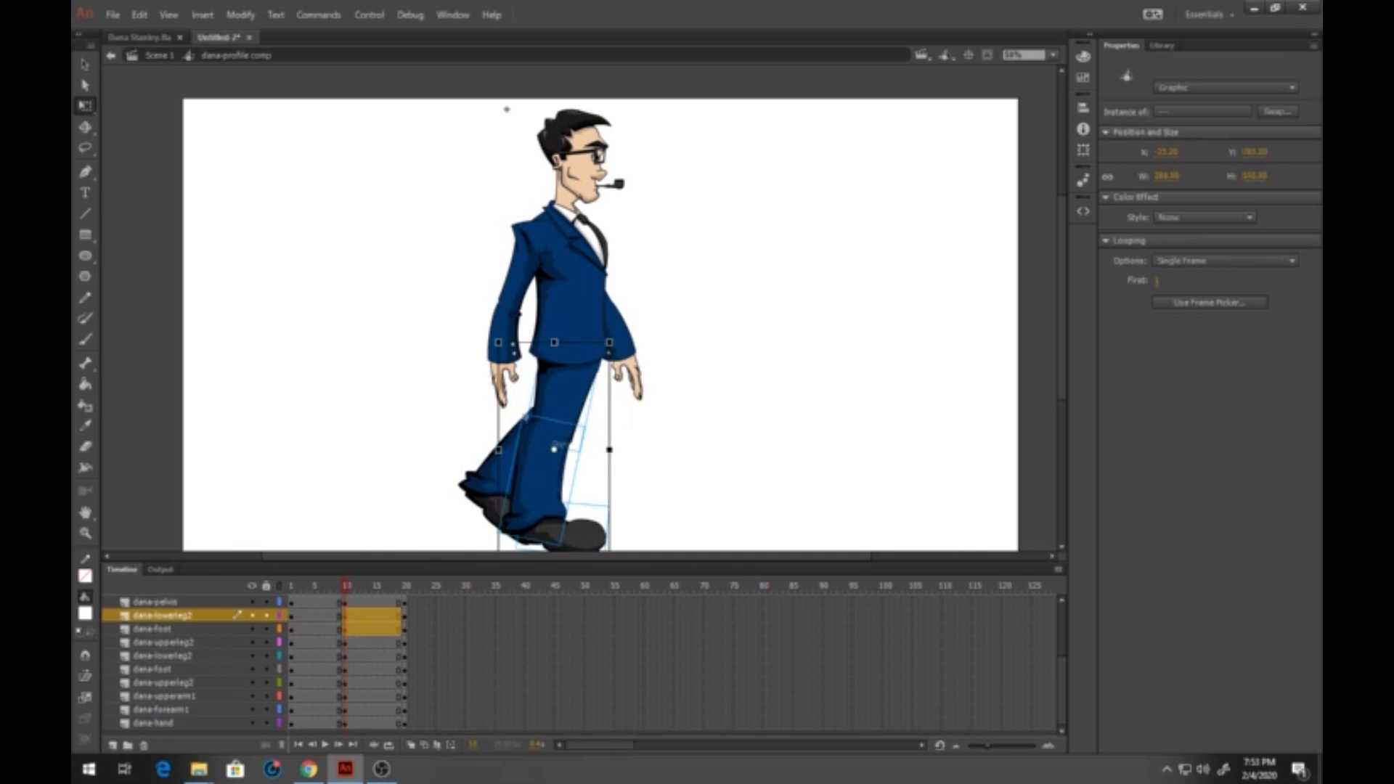
Step: At frame 10, bend the near lower leg and foot backward at the knee and nudge them down slightly
shift+click(558, 439)
drag(556, 487, 626, 438)
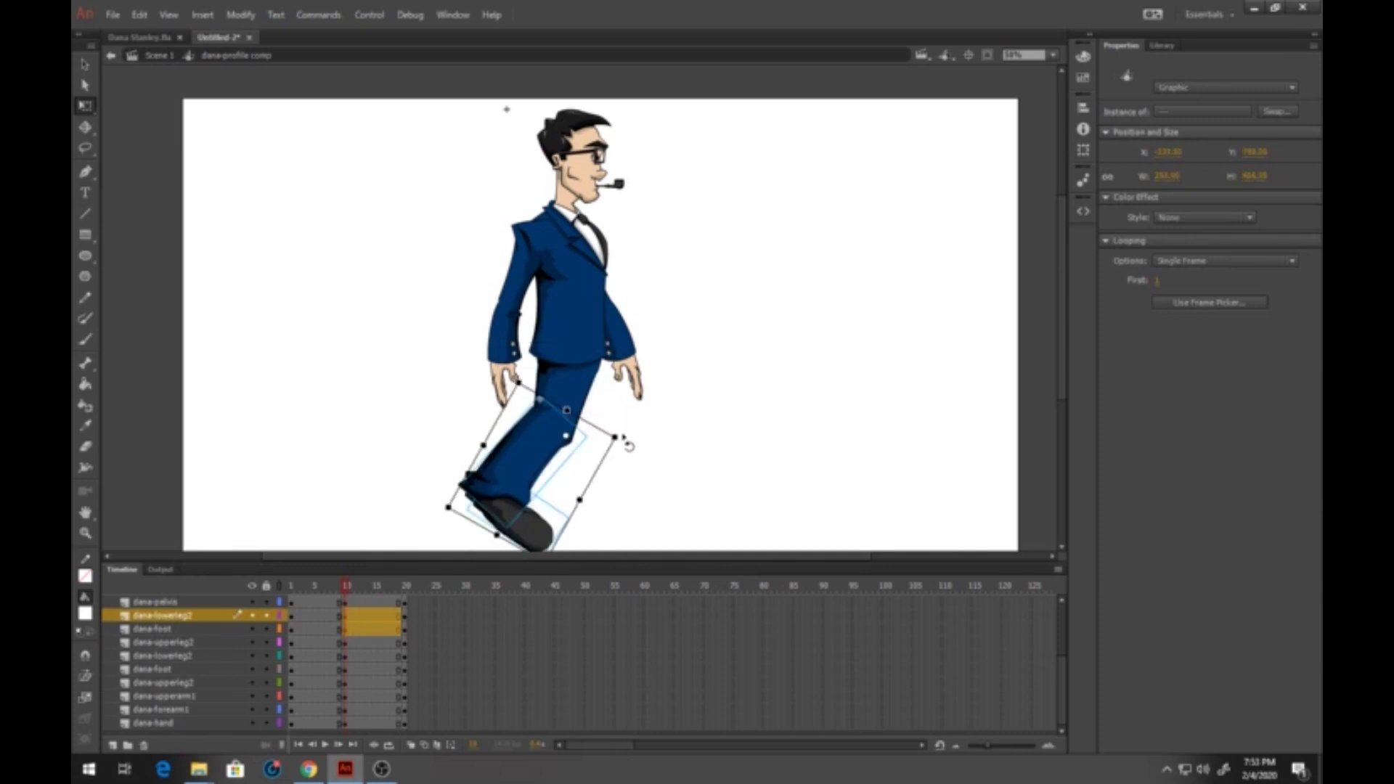
key(Down)
key(Down)
key(Down)
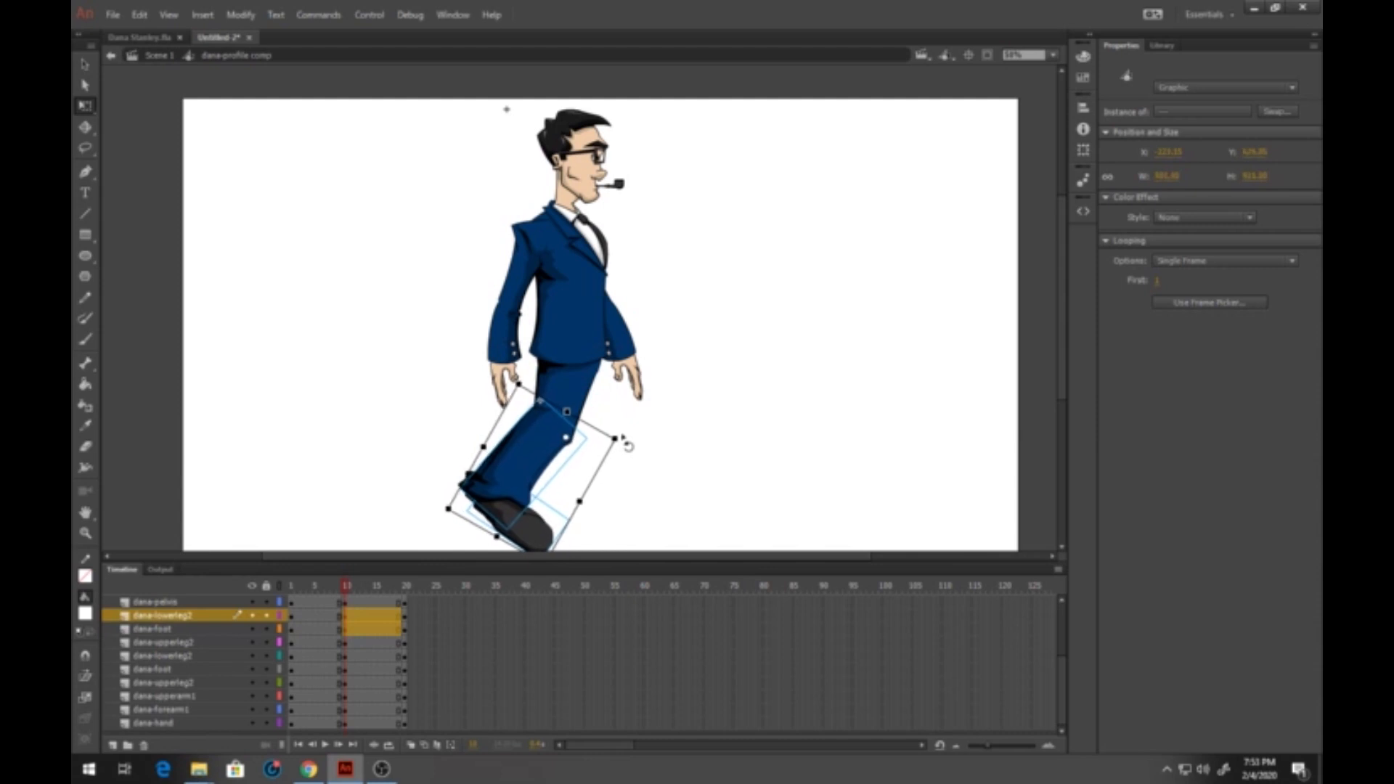
scroll(627, 440, down, 3)
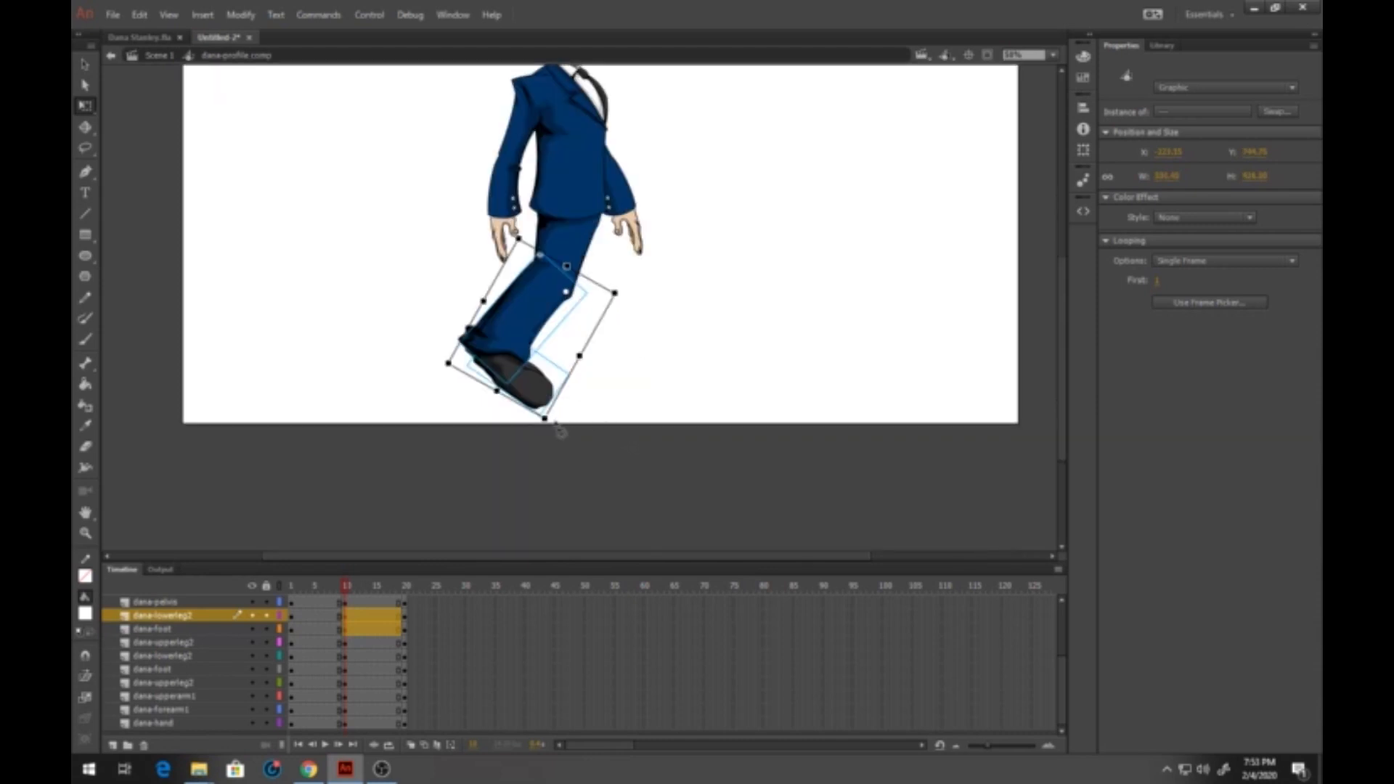
drag(560, 431, 549, 429)
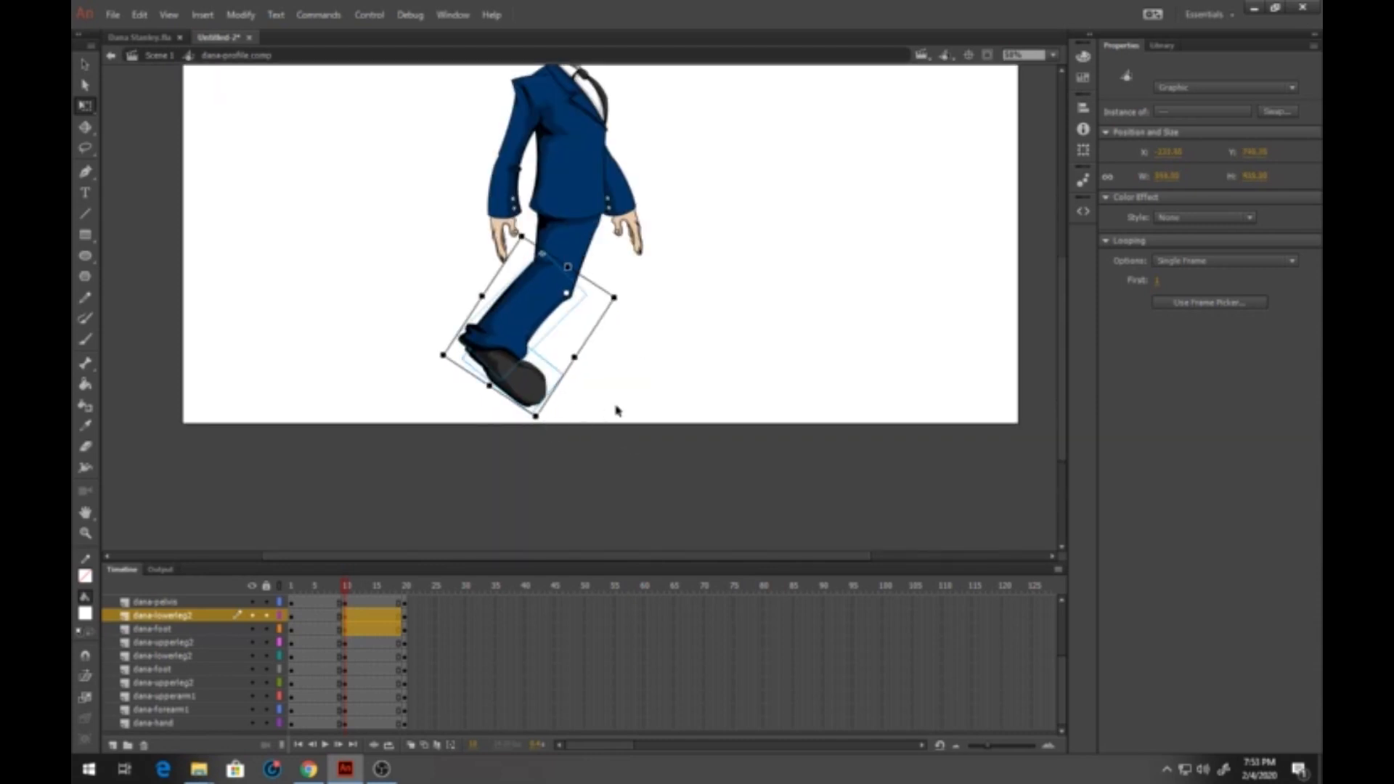
click(616, 411)
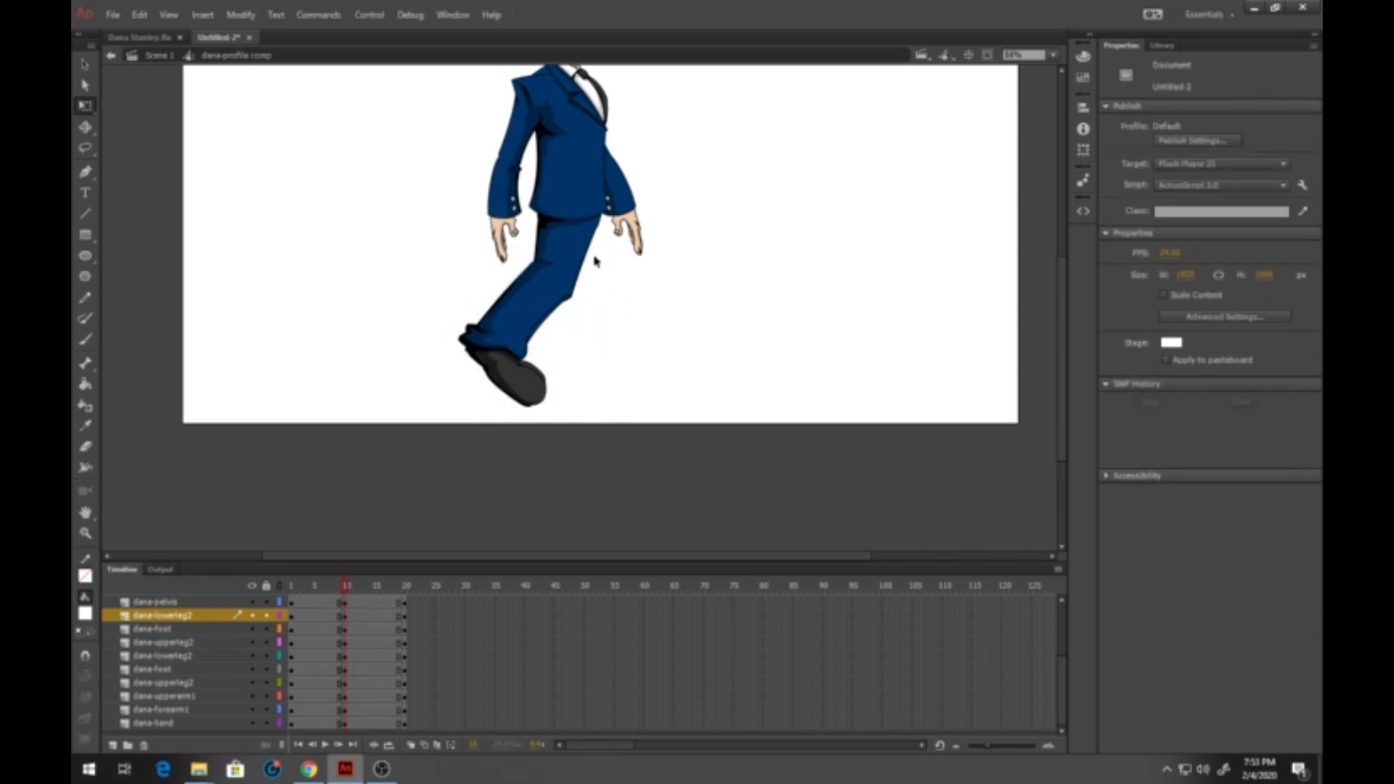
Step: Turn on onion skinning and swing the far upper leg, lower leg and foot forward together at the hip
drag(660, 256, 672, 336)
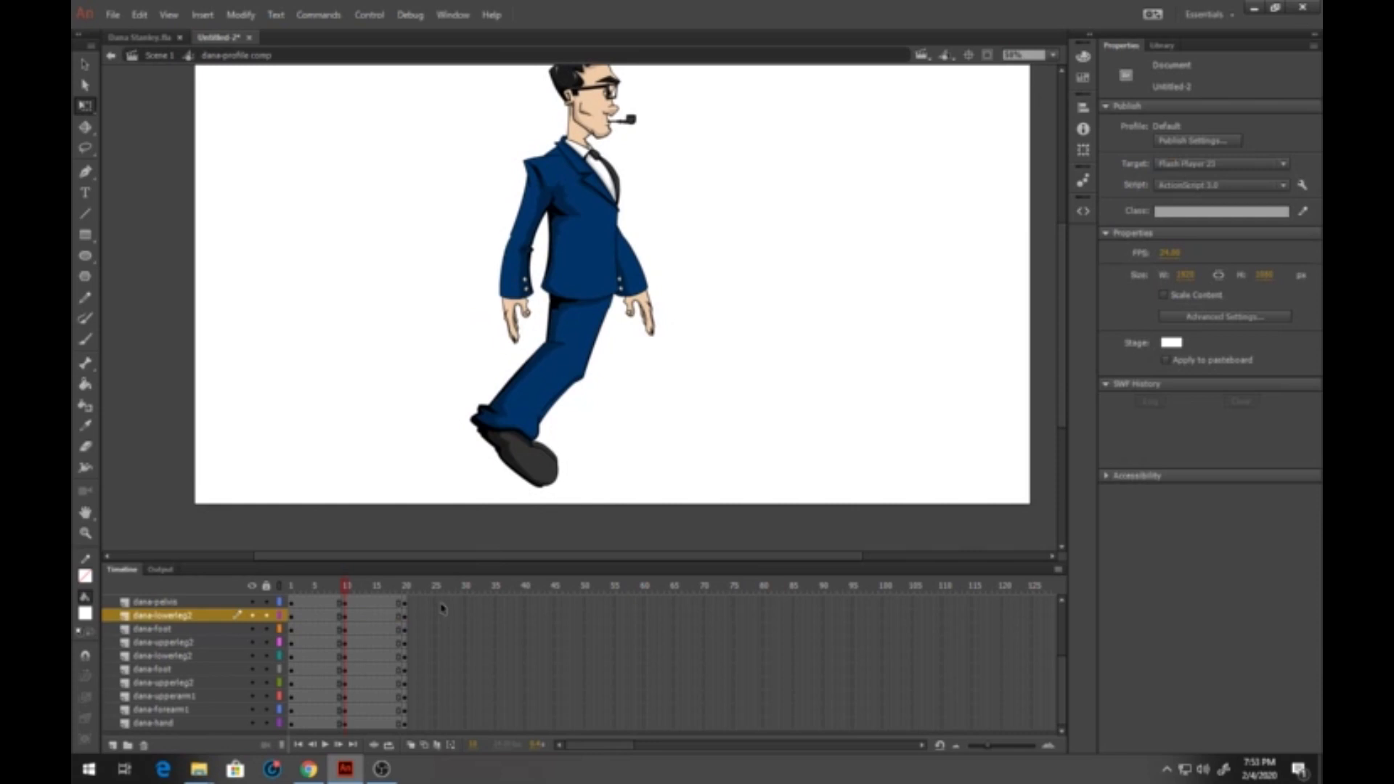
click(411, 745)
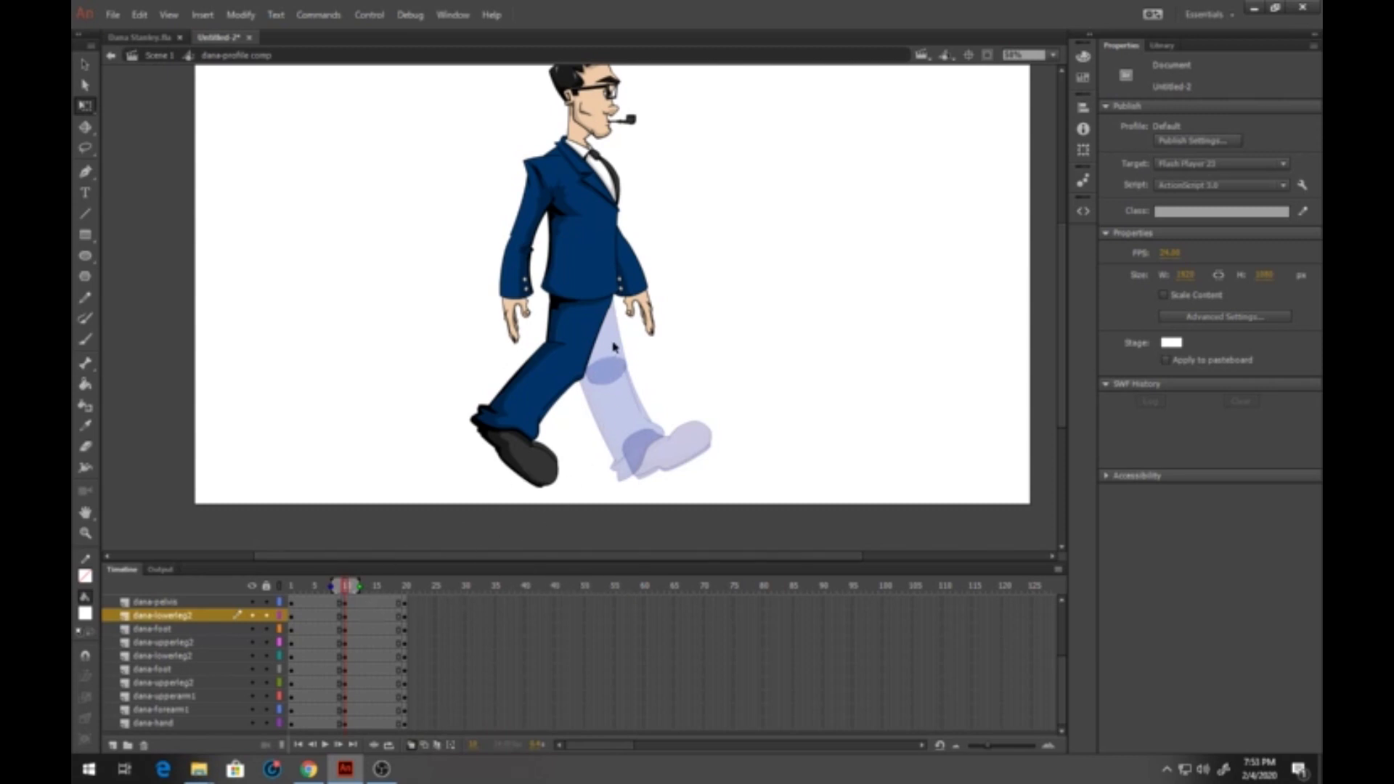
drag(614, 347, 541, 517)
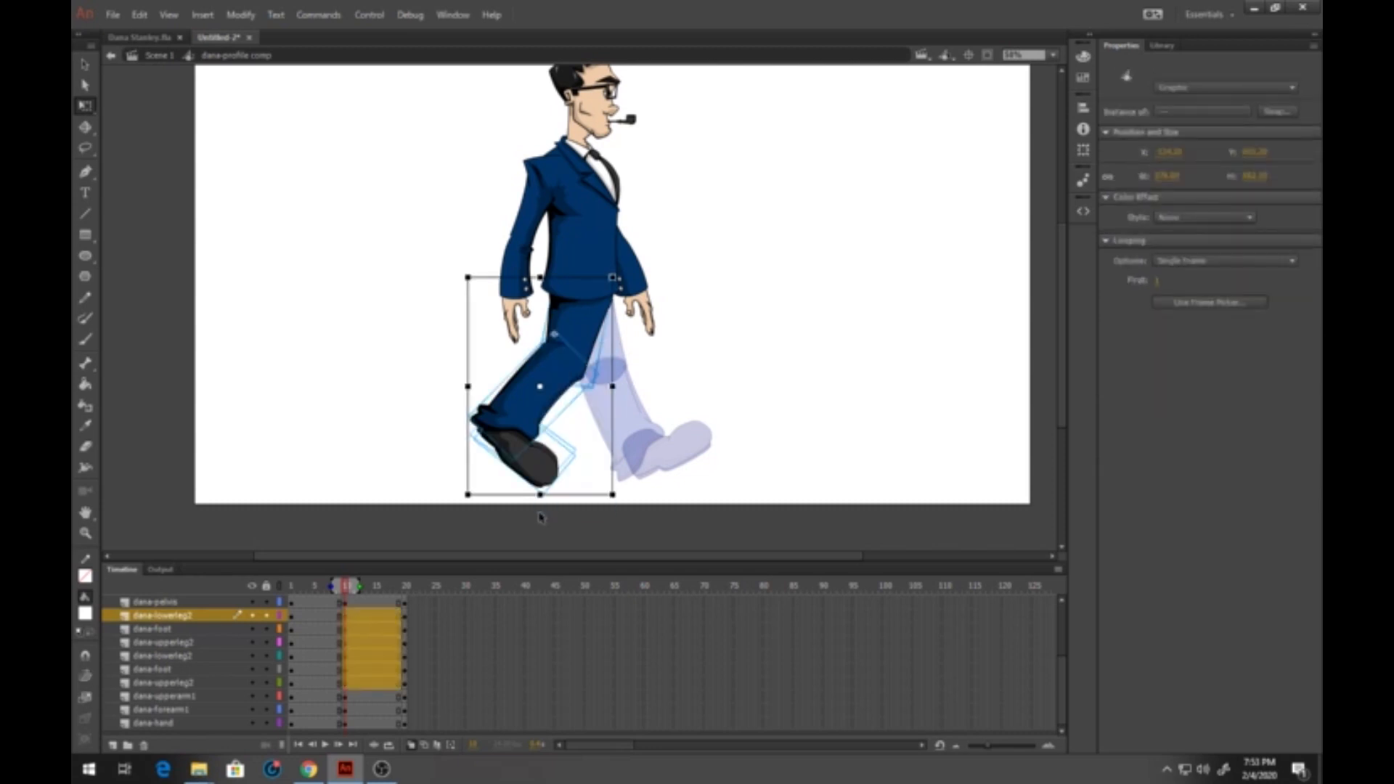
shift+click(546, 468)
shift+click(529, 412)
shift+click(579, 337)
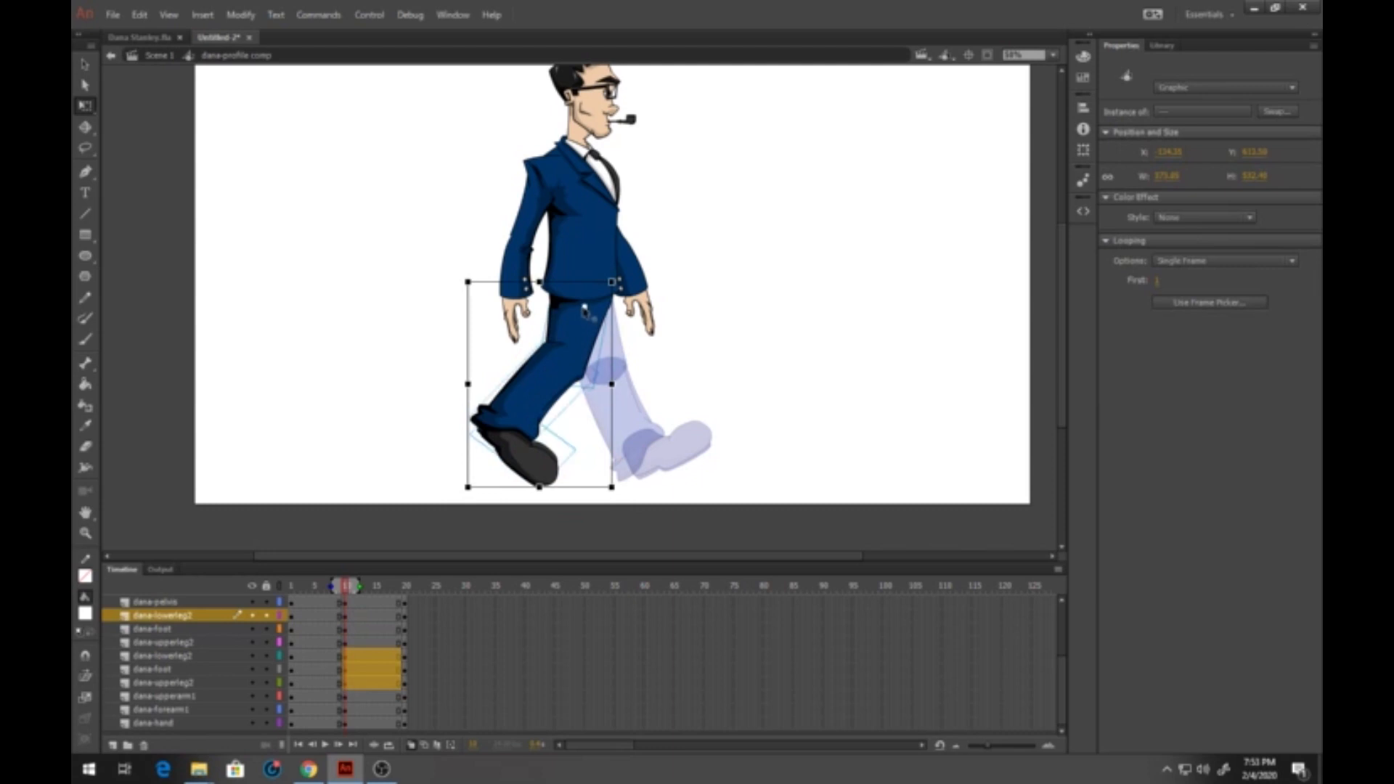
drag(623, 495, 736, 443)
Step: Bend the far lower leg and foot forward at the knee, and fine-tune the whole leg's hip rotation to match the onion-skinned pose
click(622, 348)
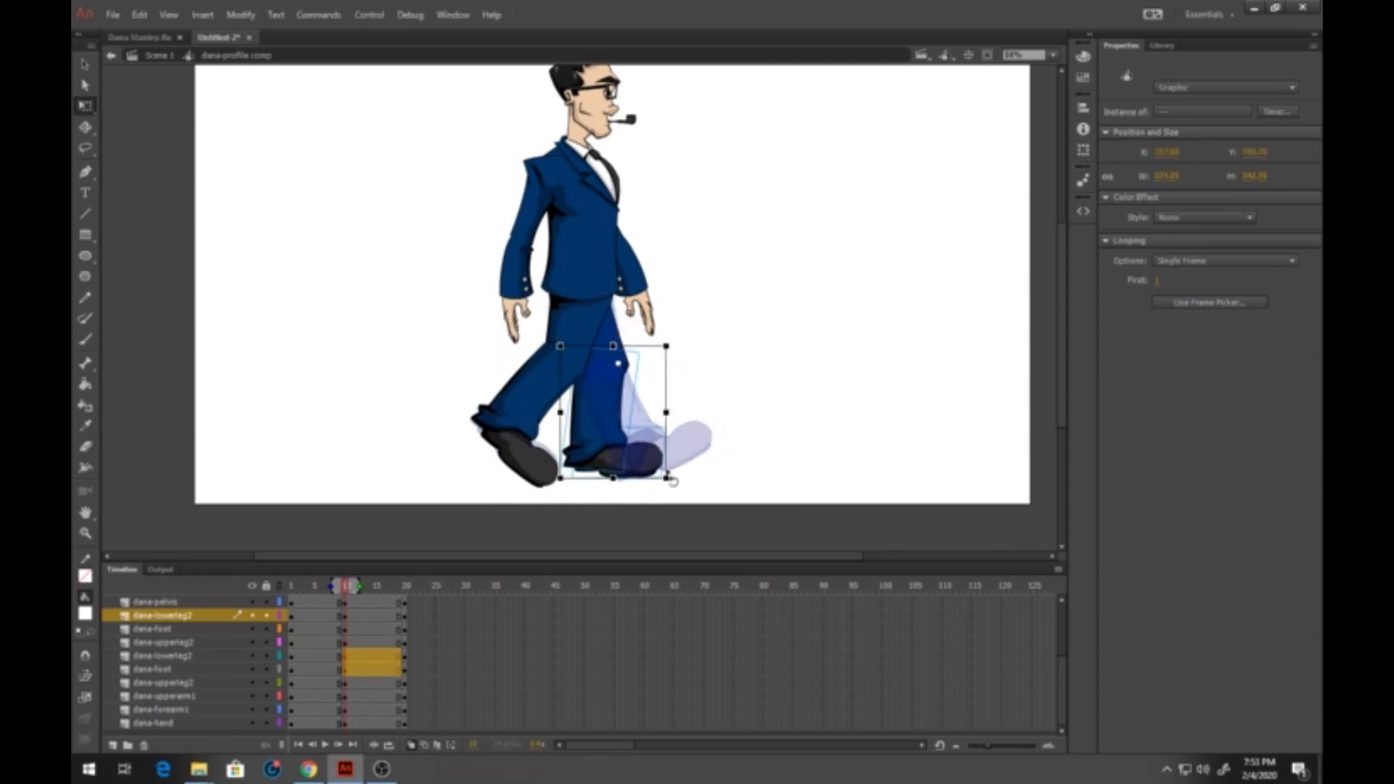
drag(690, 482, 731, 432)
click(660, 432)
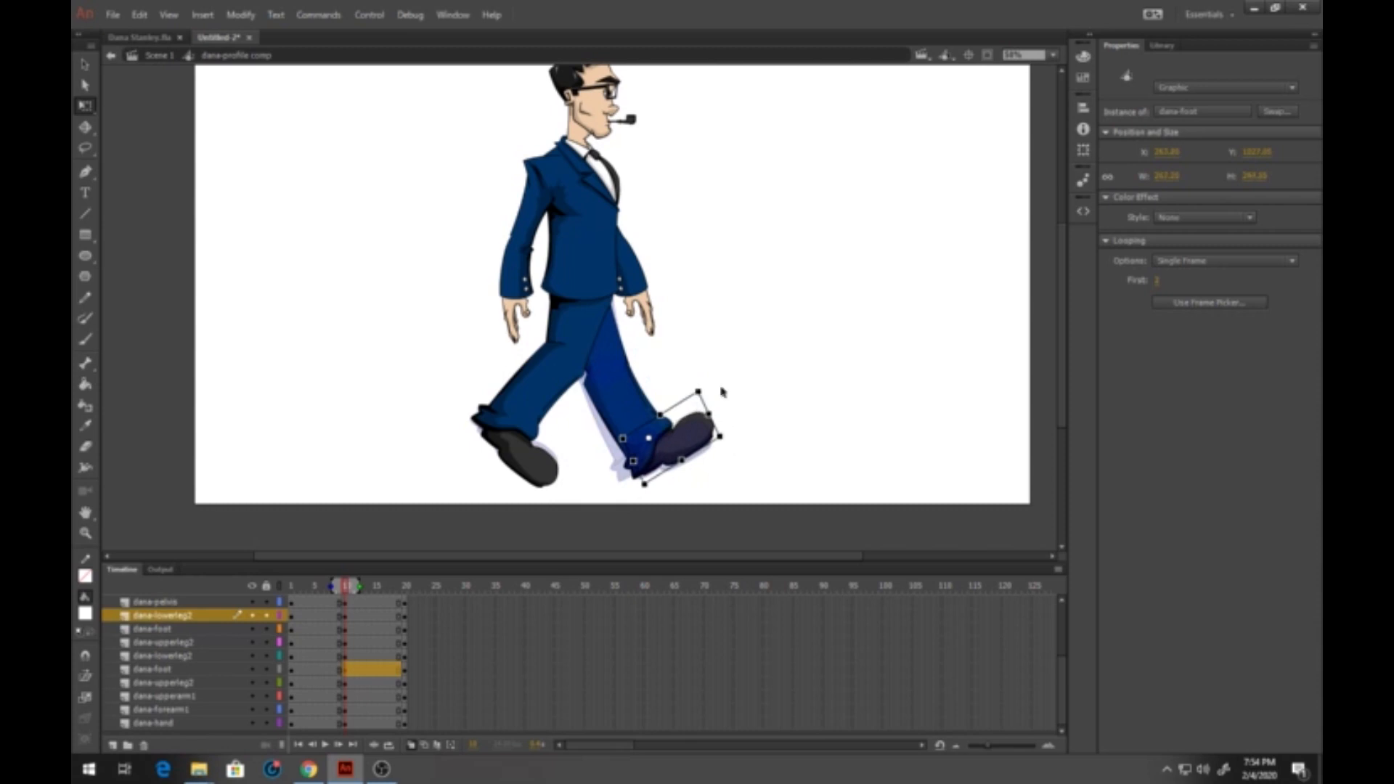
drag(734, 363, 625, 468)
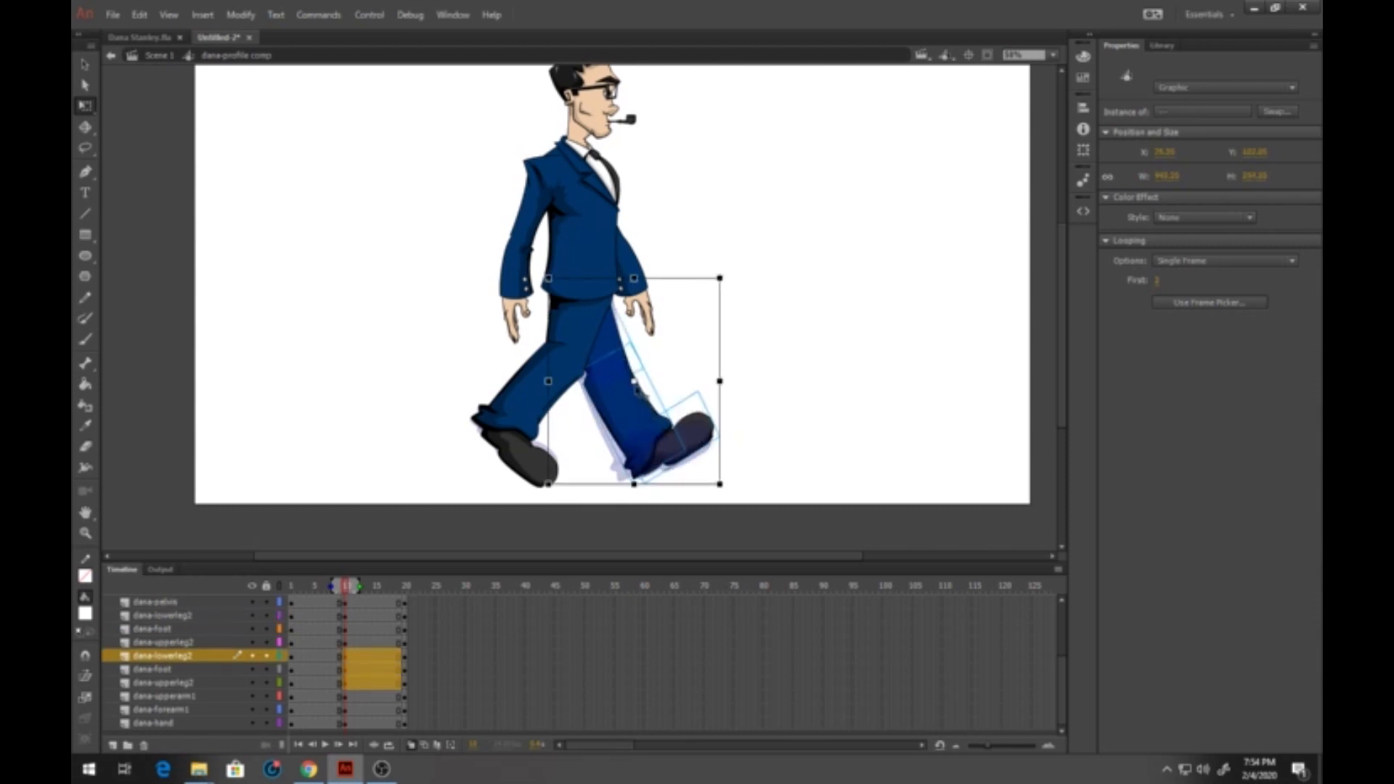
drag(633, 379, 586, 300)
drag(727, 483, 725, 490)
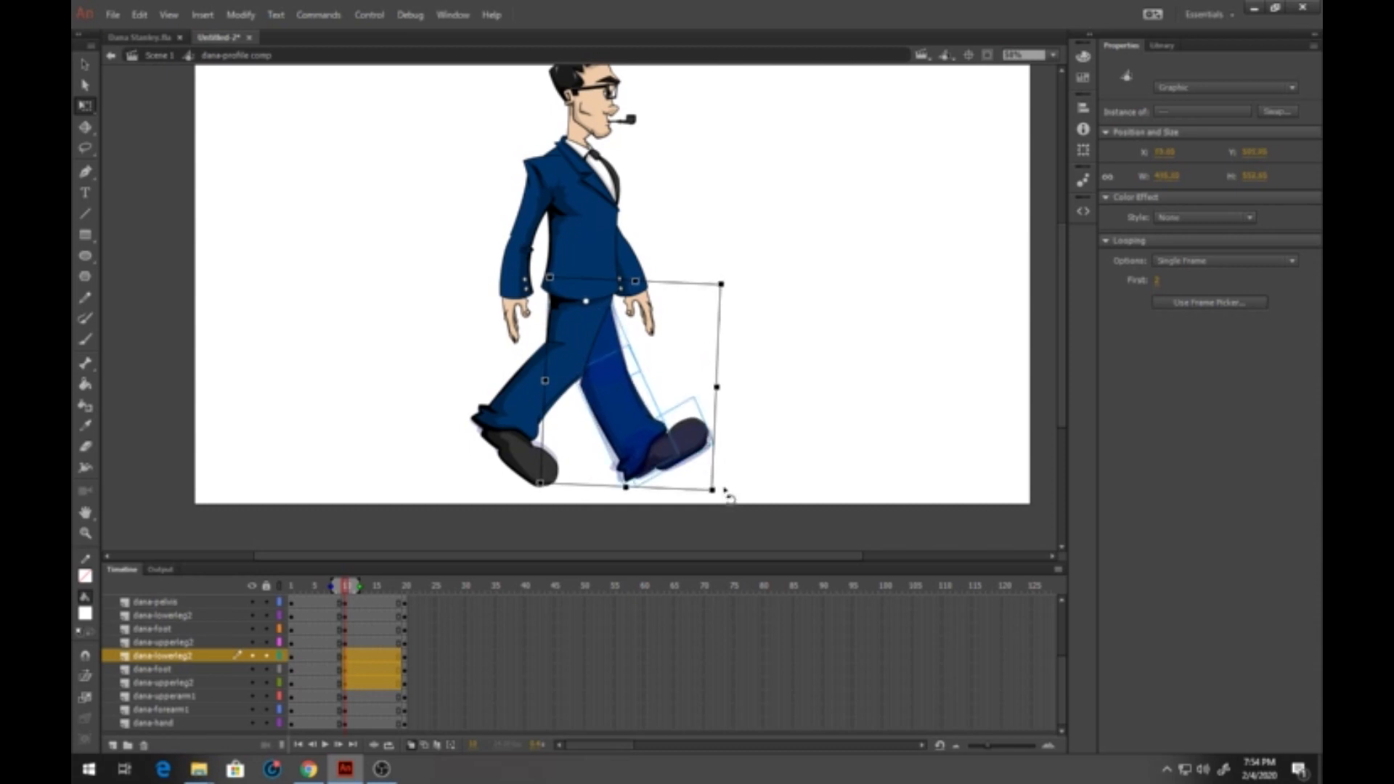
click(745, 430)
Step: Swing the near arm forward at the shoulder and rotate its forearm and hand slightly backward at the elbow
drag(480, 207, 540, 334)
drag(533, 245, 550, 166)
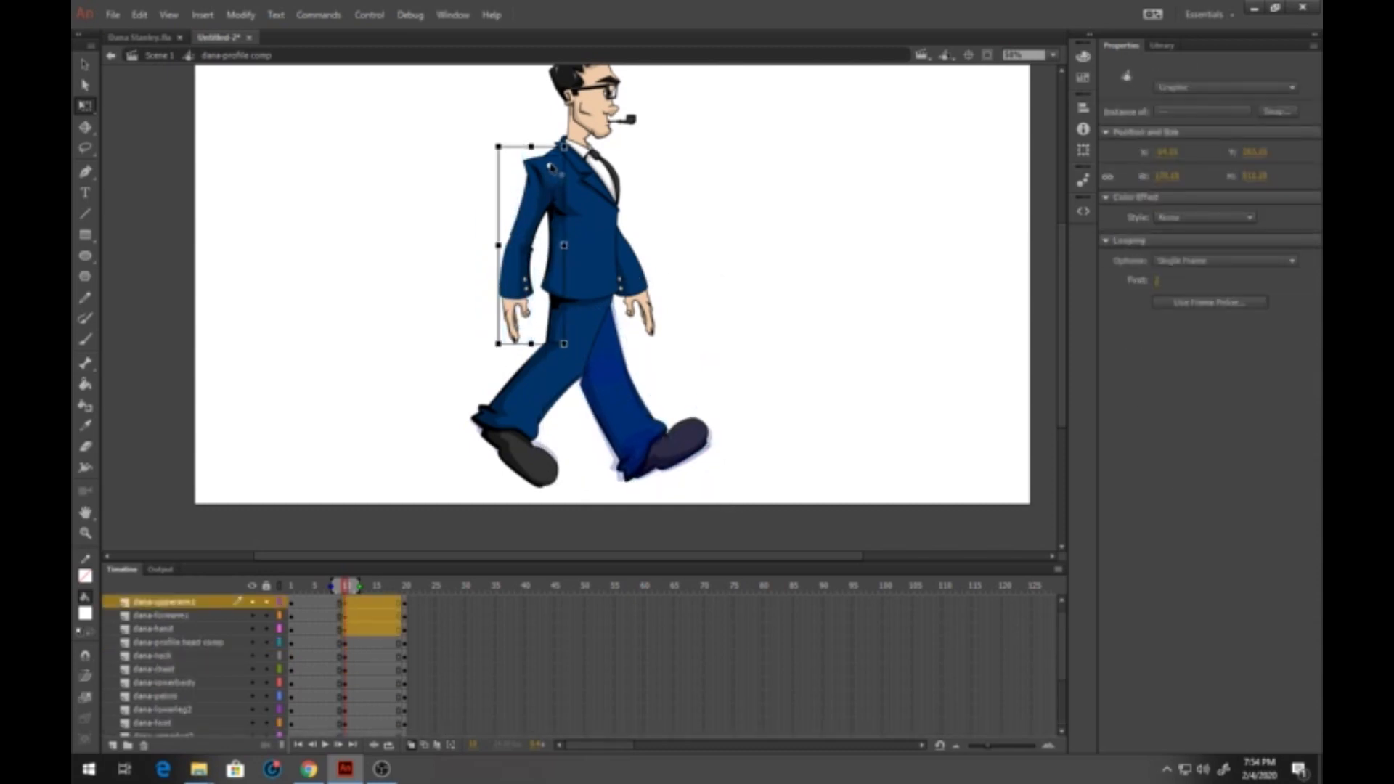
drag(581, 349, 621, 345)
shift+click(552, 223)
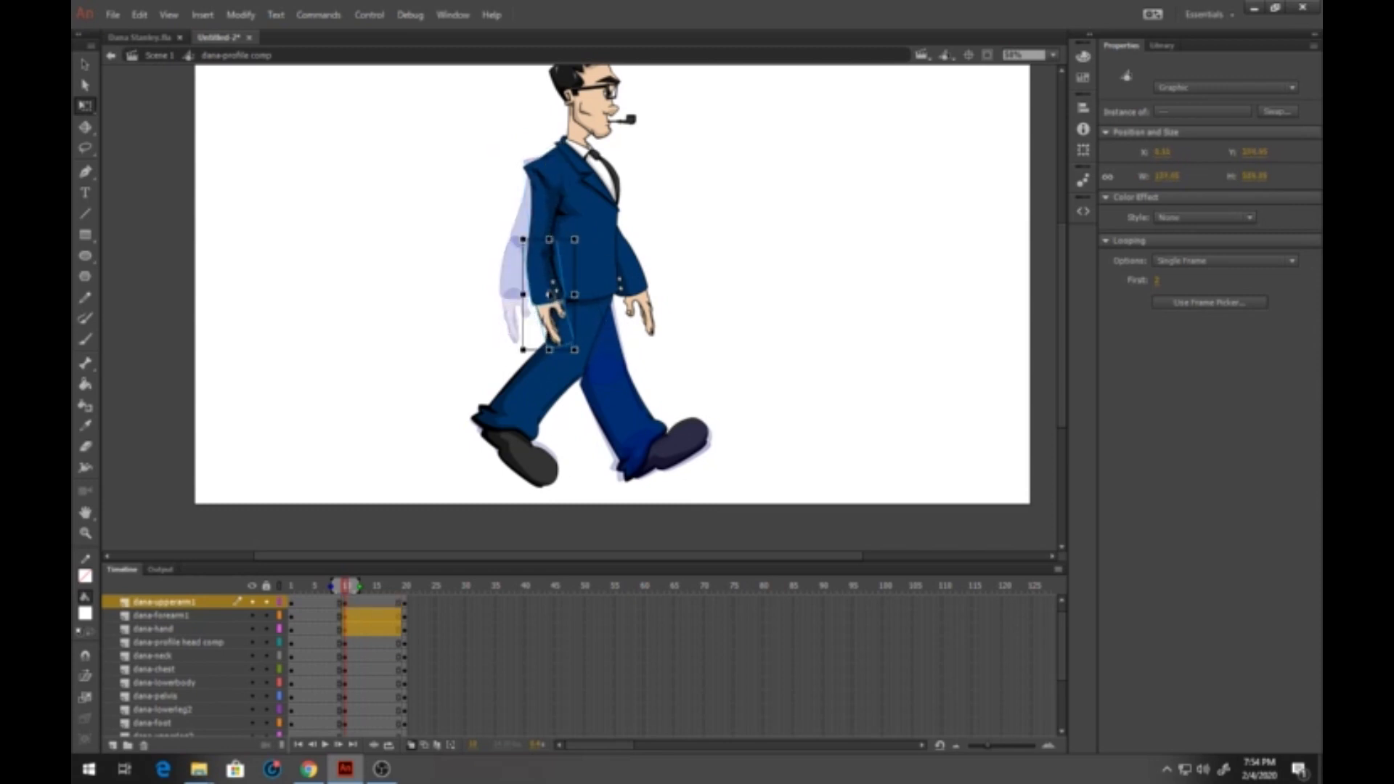
drag(550, 295, 539, 247)
drag(581, 357, 568, 360)
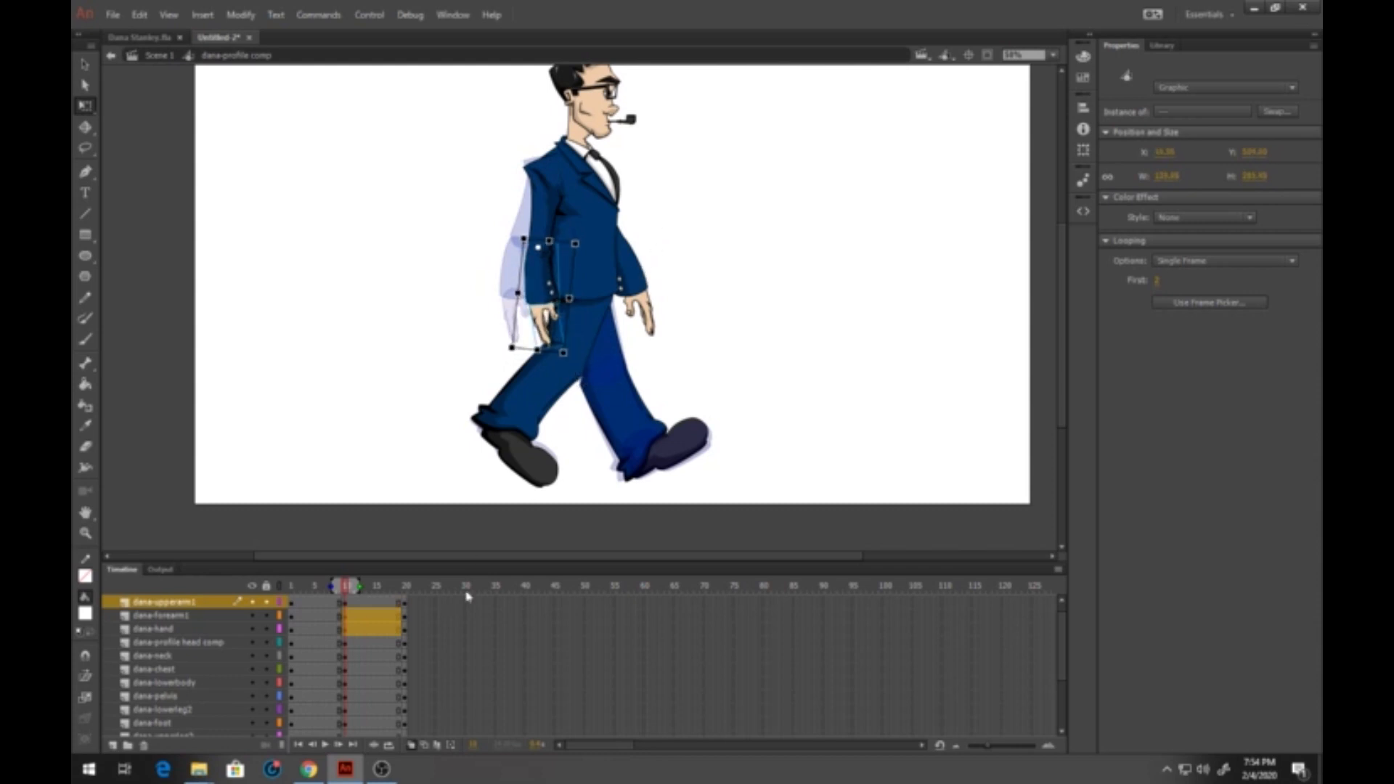
Step: At frame 10, swing the far upper arm, forearm and hand backward together at the shoulder
scroll(381, 671, down, 3)
drag(349, 697, 347, 724)
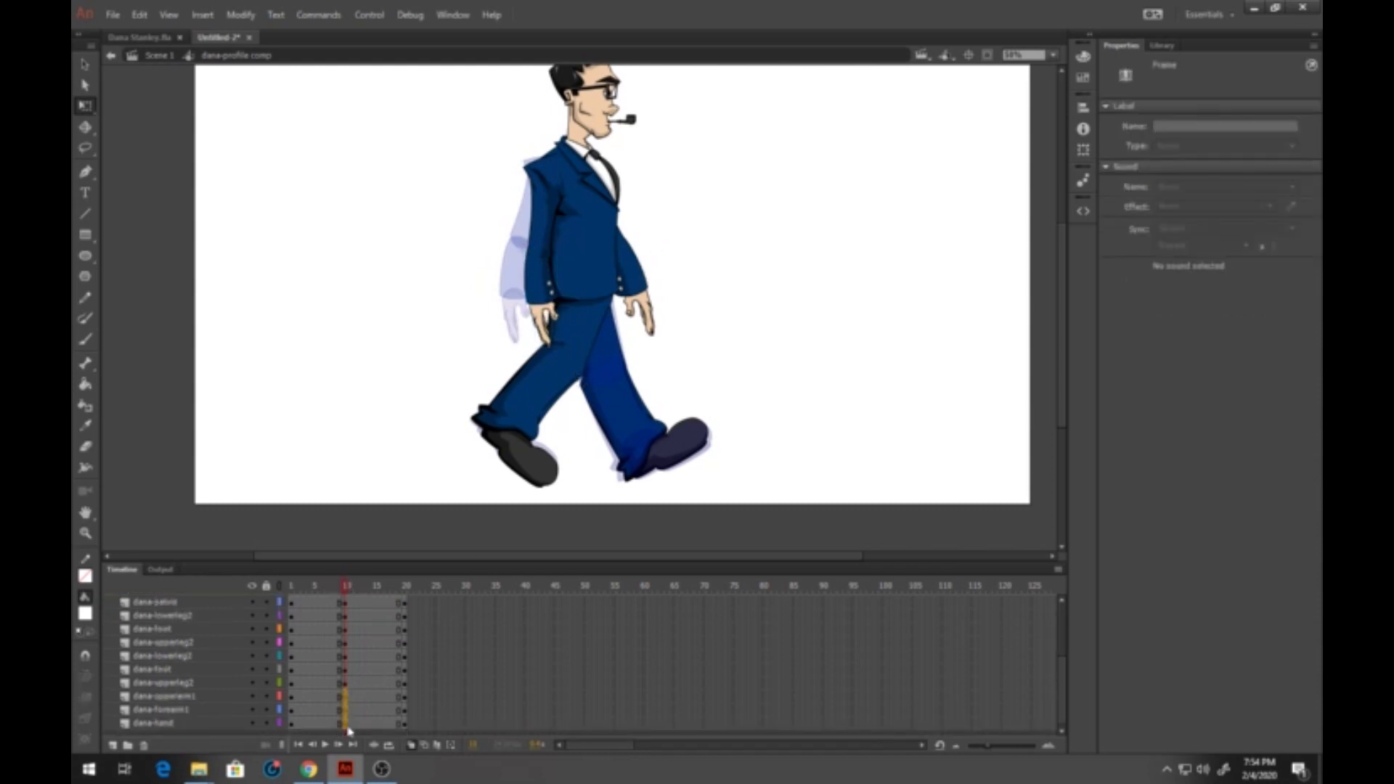
drag(611, 247, 579, 162)
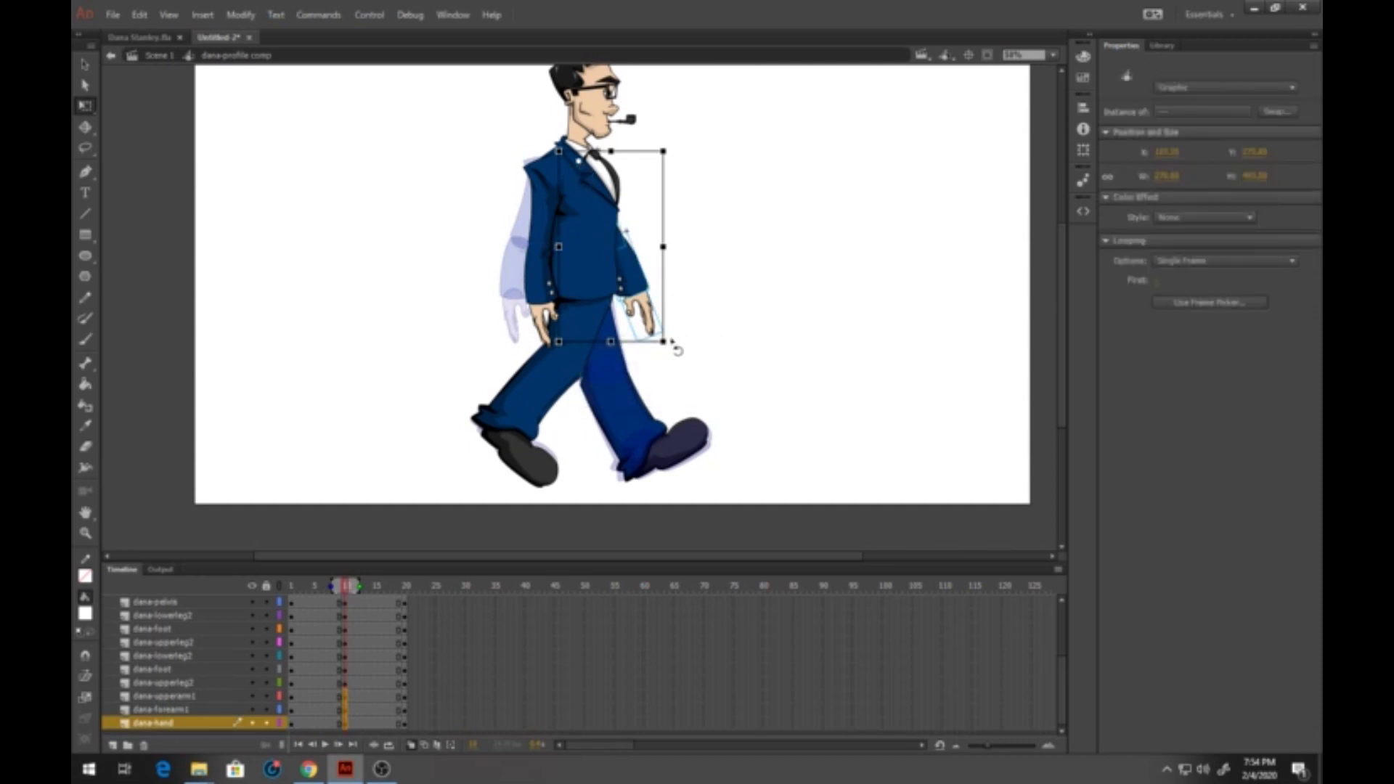
drag(672, 346, 619, 434)
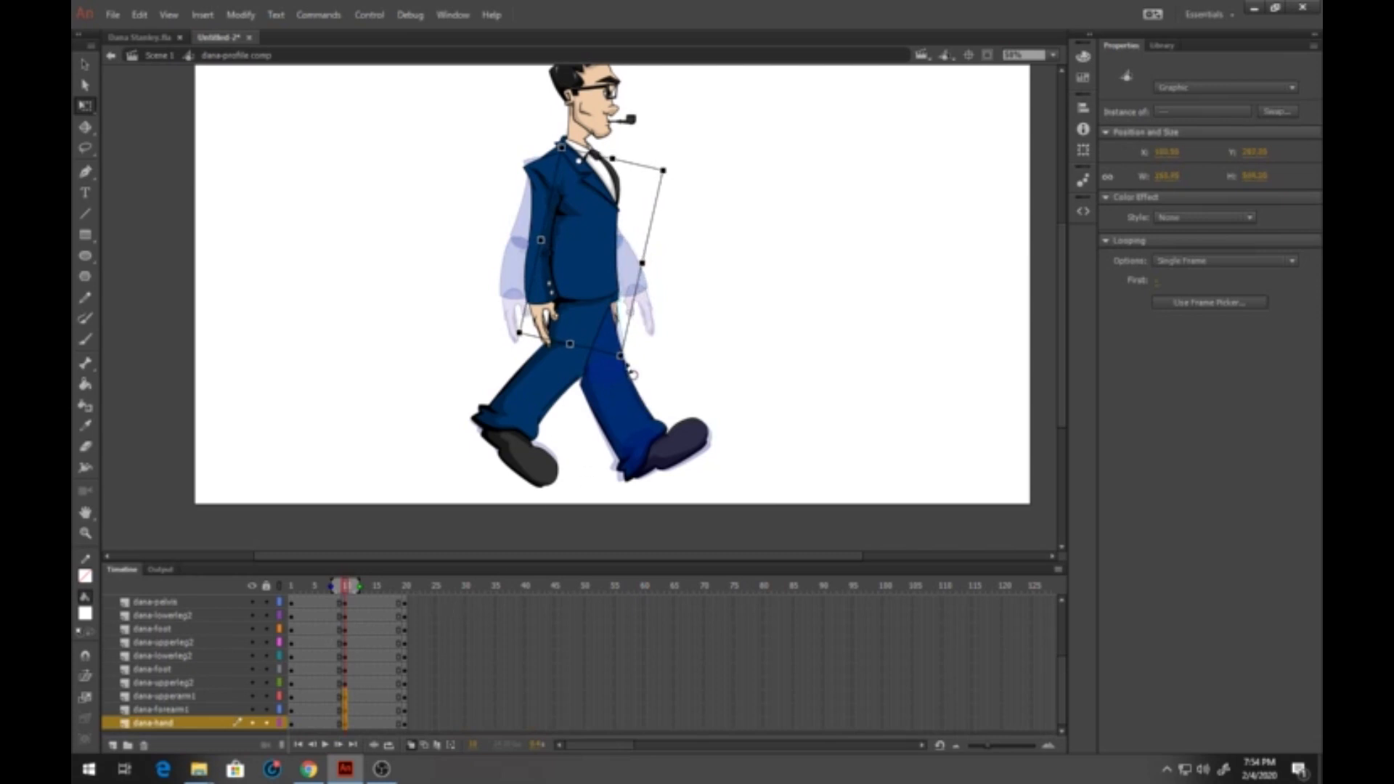
drag(630, 371, 618, 387)
Step: Turn off onion skinning and create classic tweens on all body-part layers across both keyframe spans
click(367, 585)
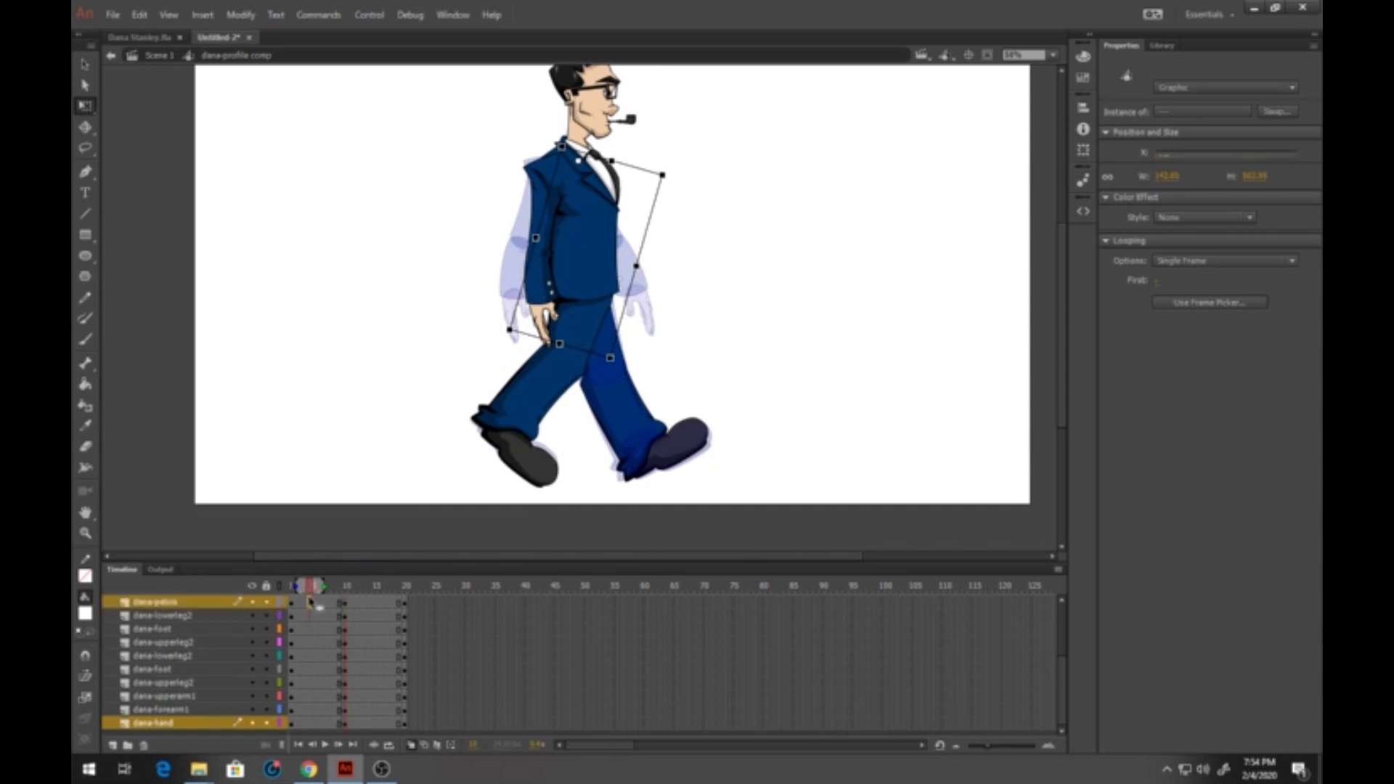
click(363, 629)
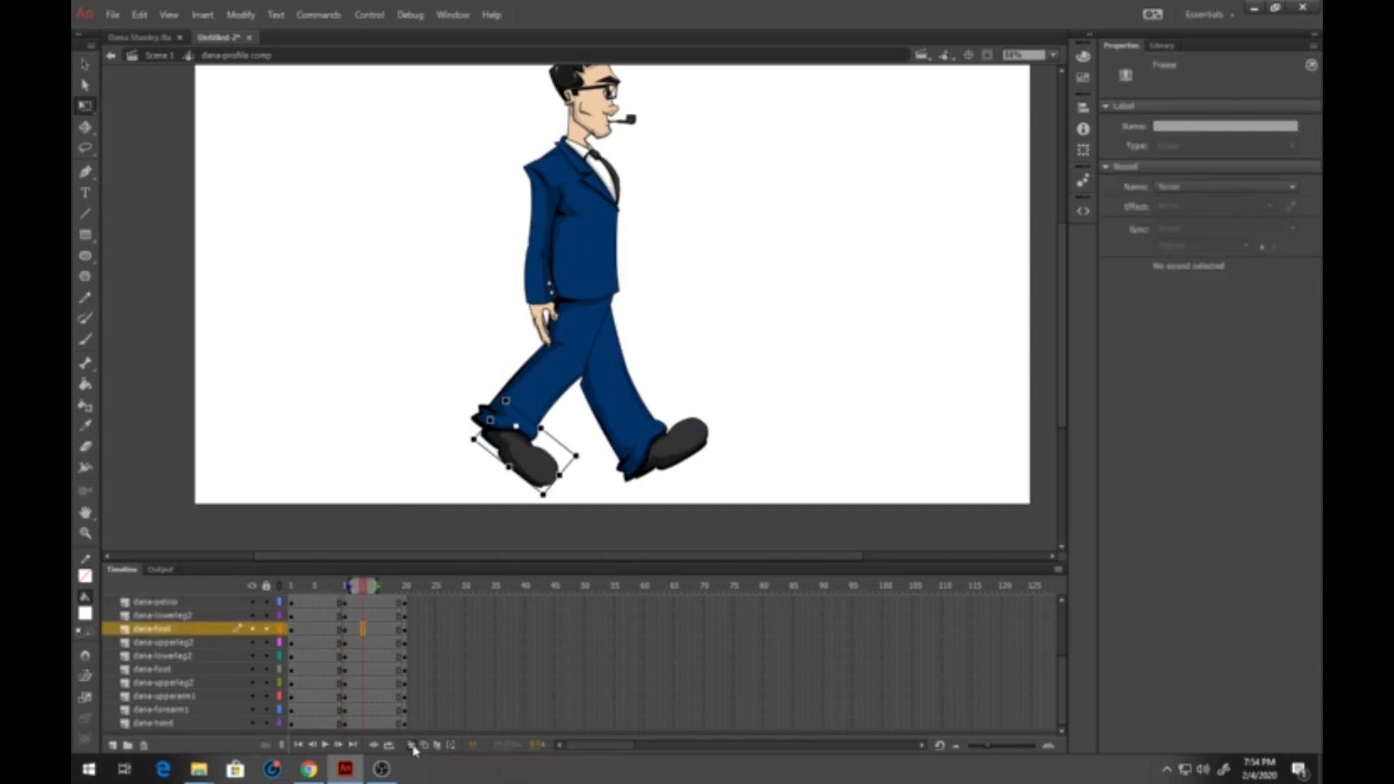
click(338, 651)
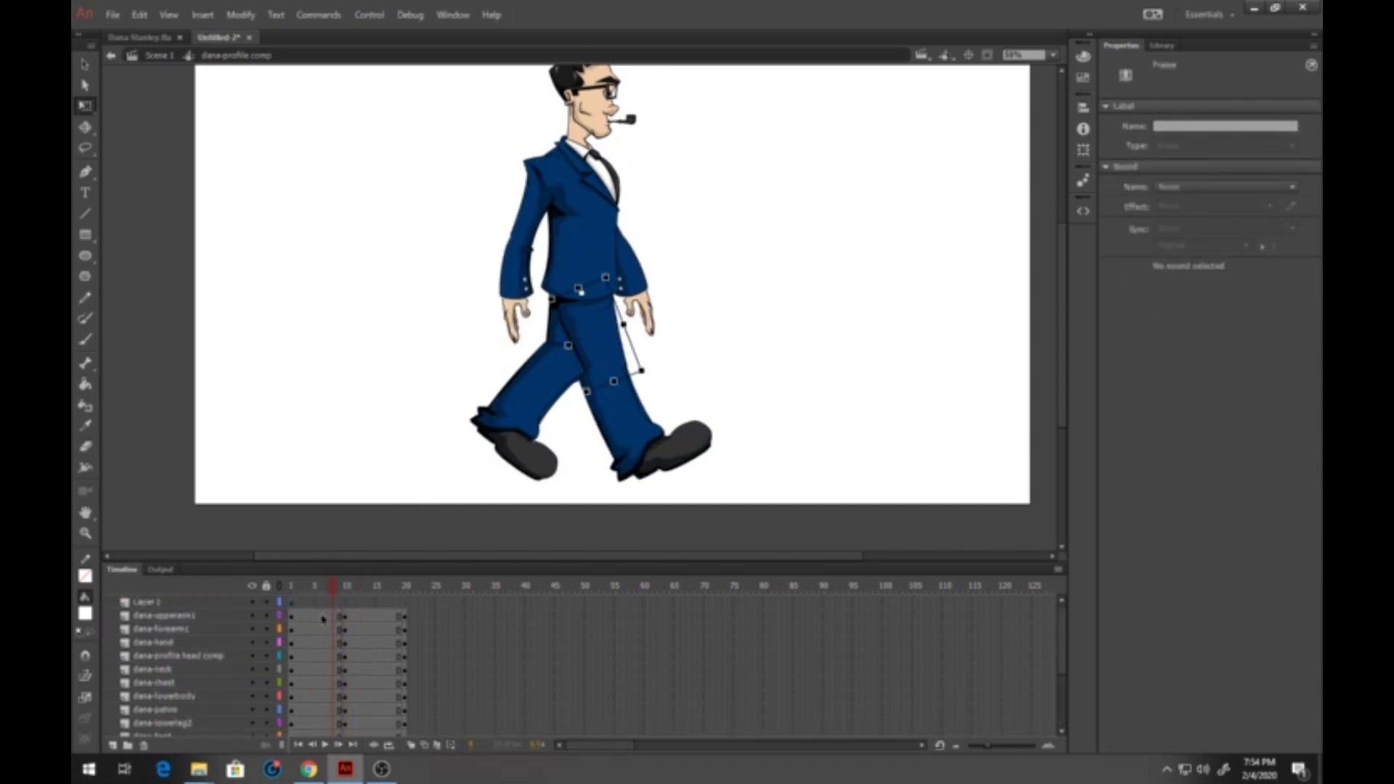
drag(316, 616, 355, 781)
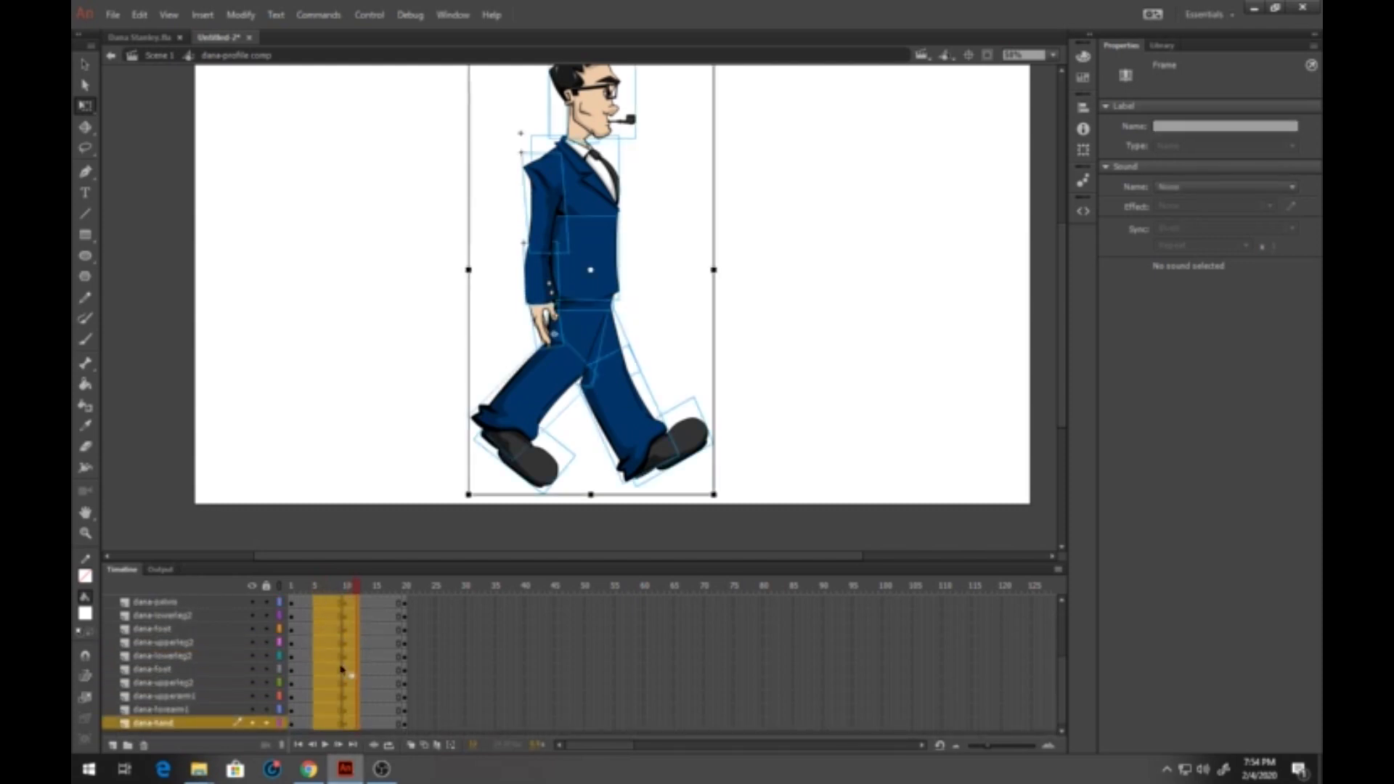
right_click(336, 669)
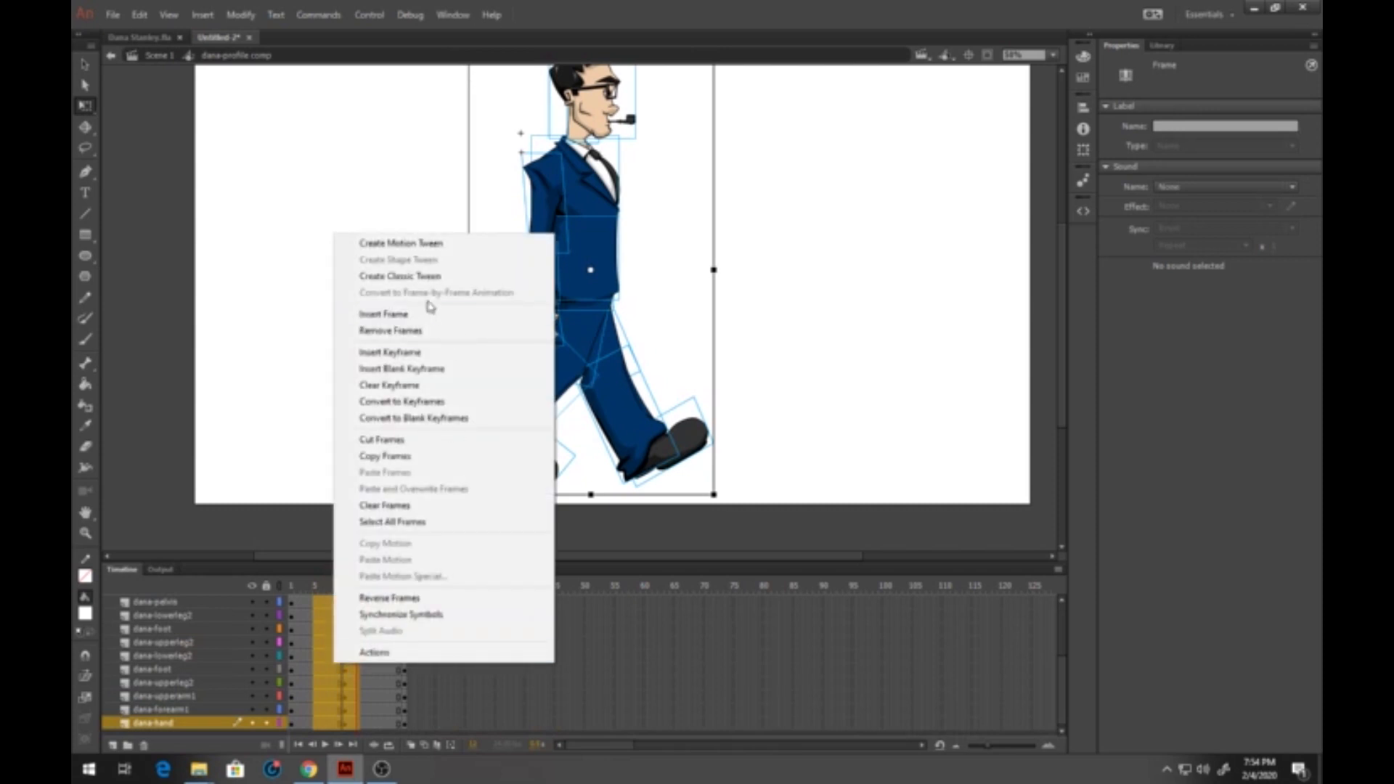
click(414, 276)
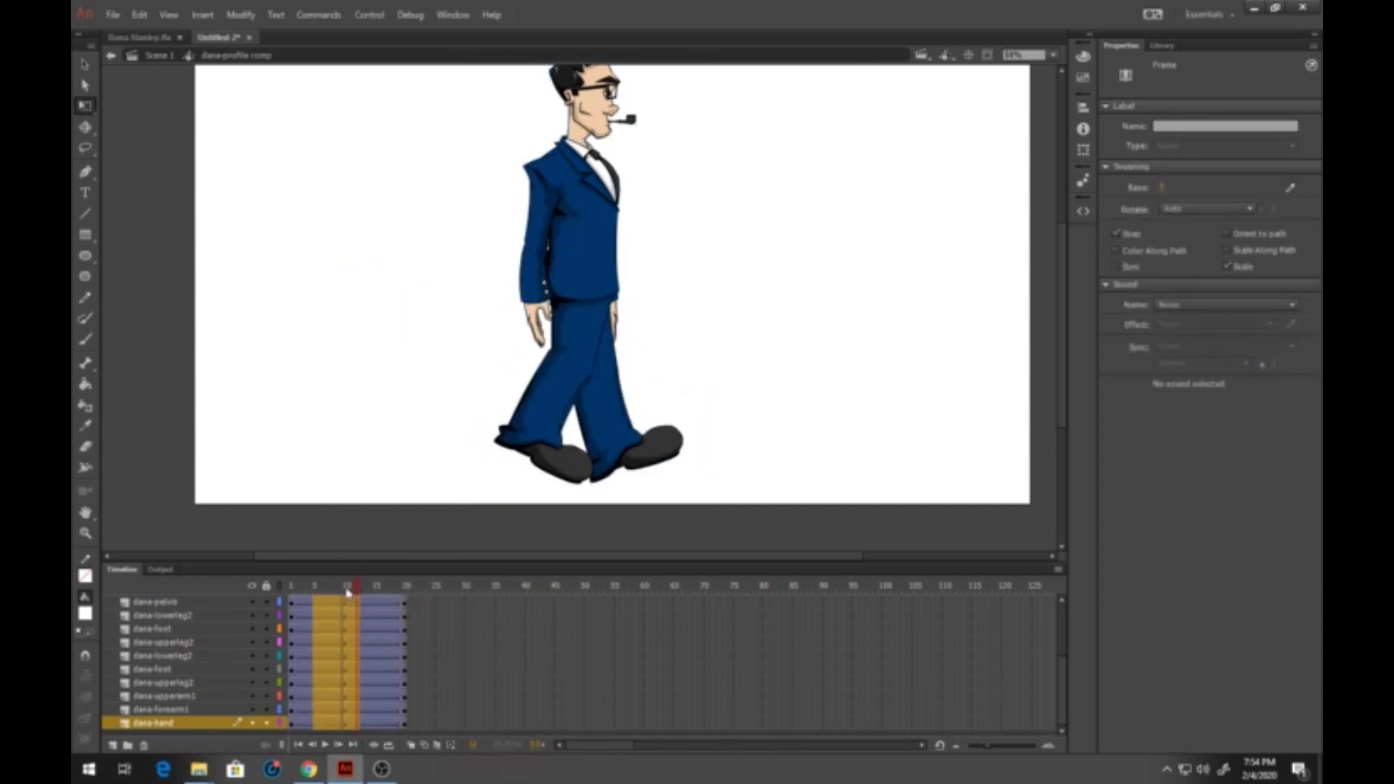
Step: Play the tweened walk animation from frame 1
drag(347, 590, 263, 653)
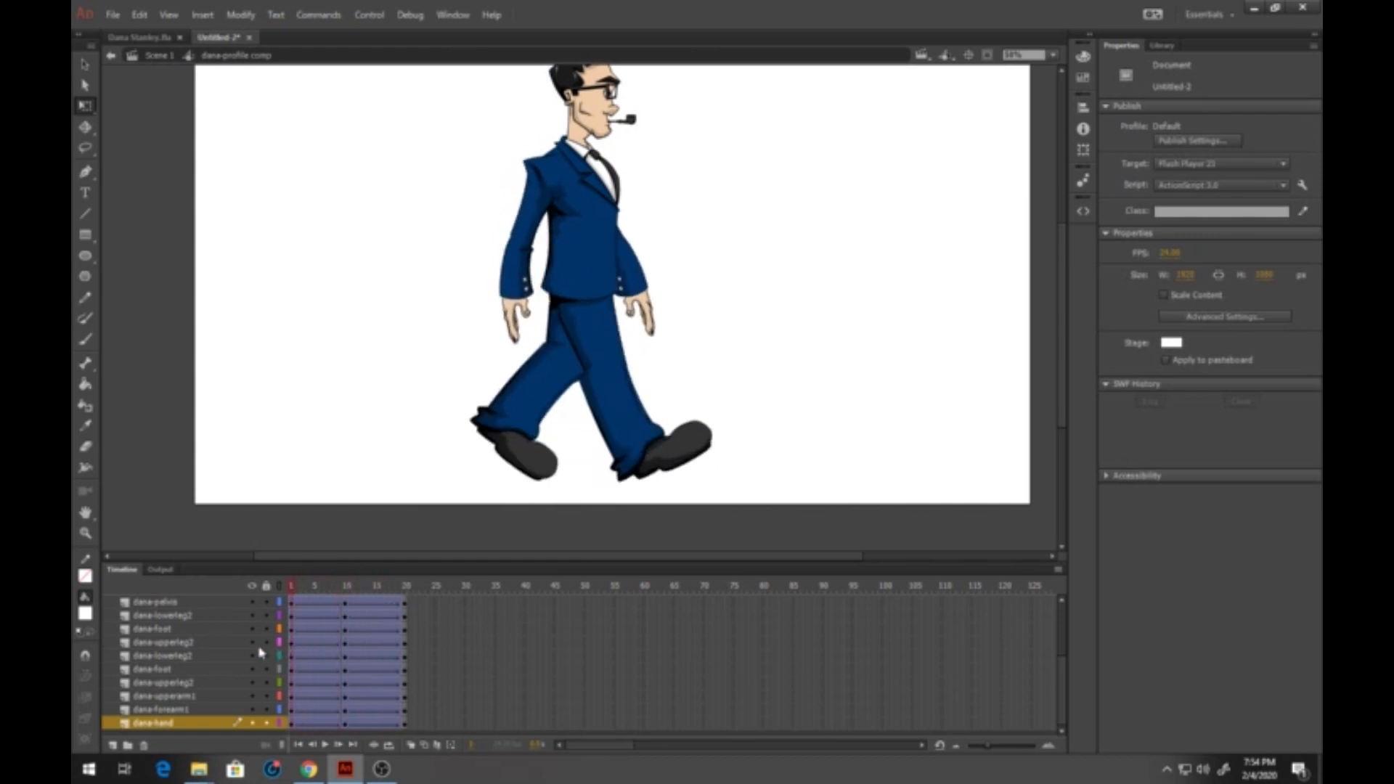
key(Return)
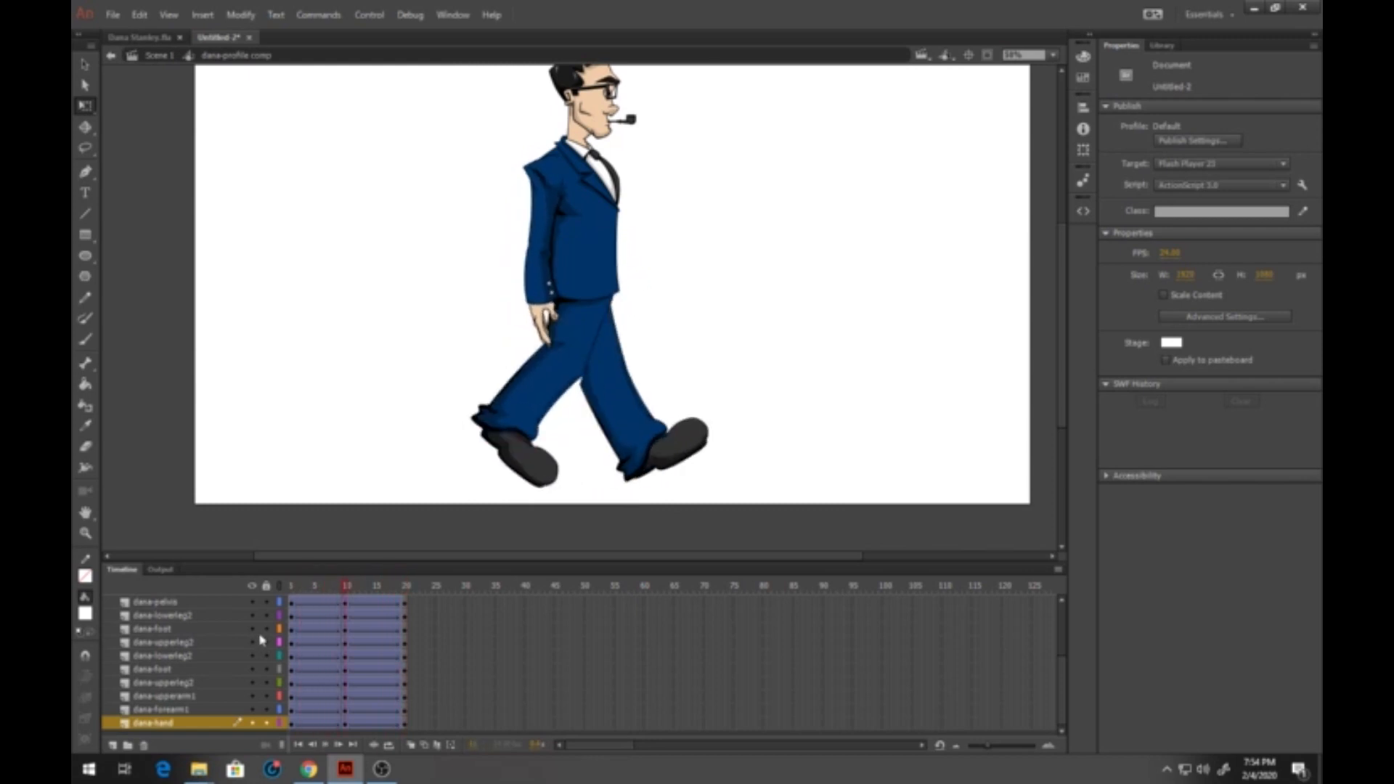
Step: Insert keyframes at frame 5 on all body-part layers and scrub from frame 1 back to frame 5
scroll(310, 647, up, 2)
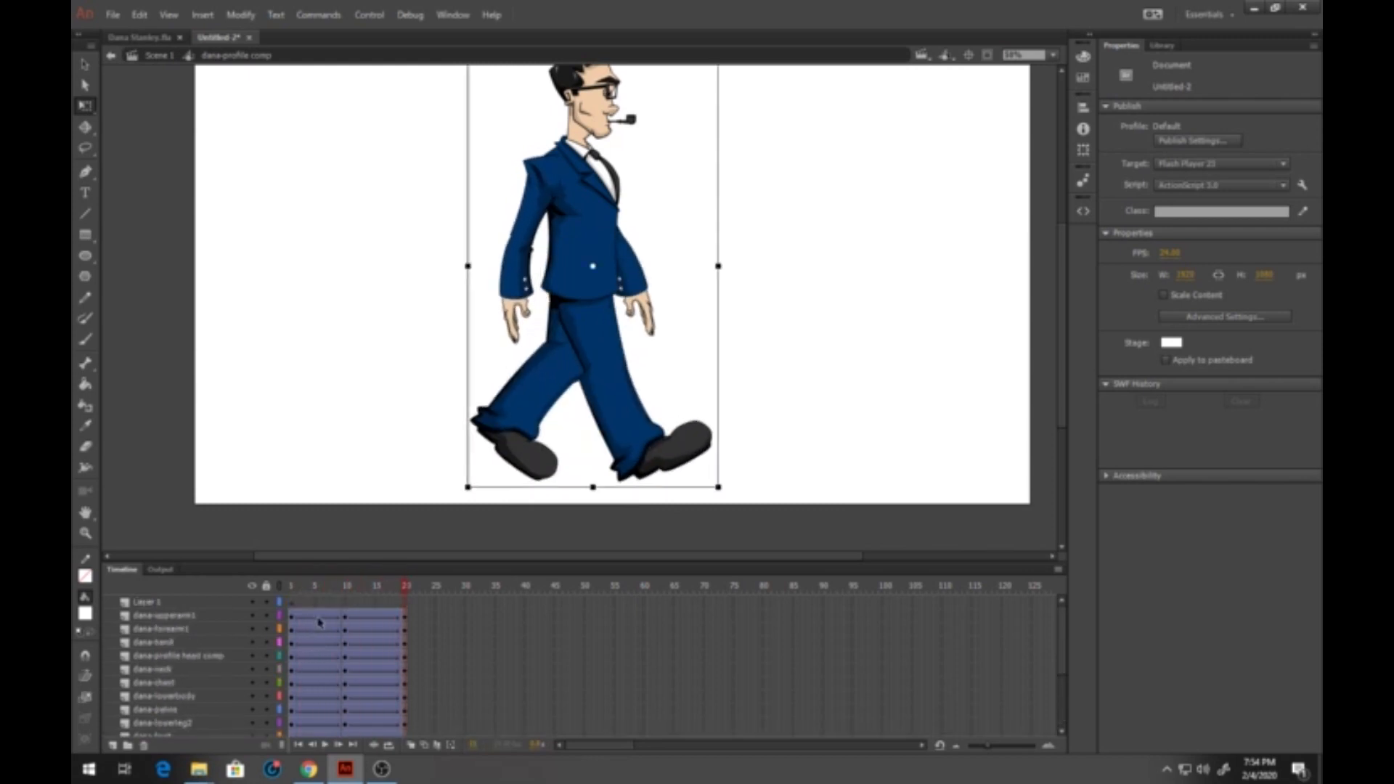
click(318, 619)
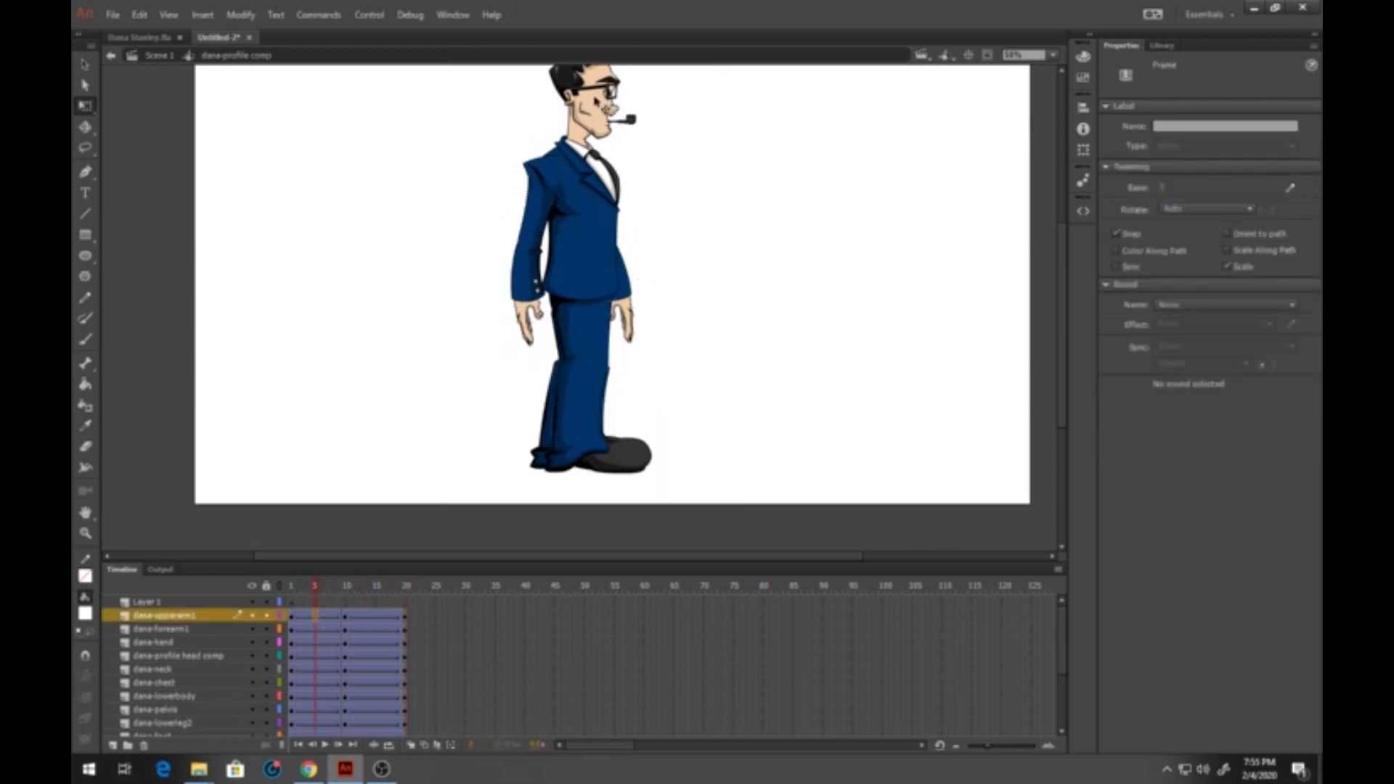
click(315, 629)
drag(313, 621, 315, 777)
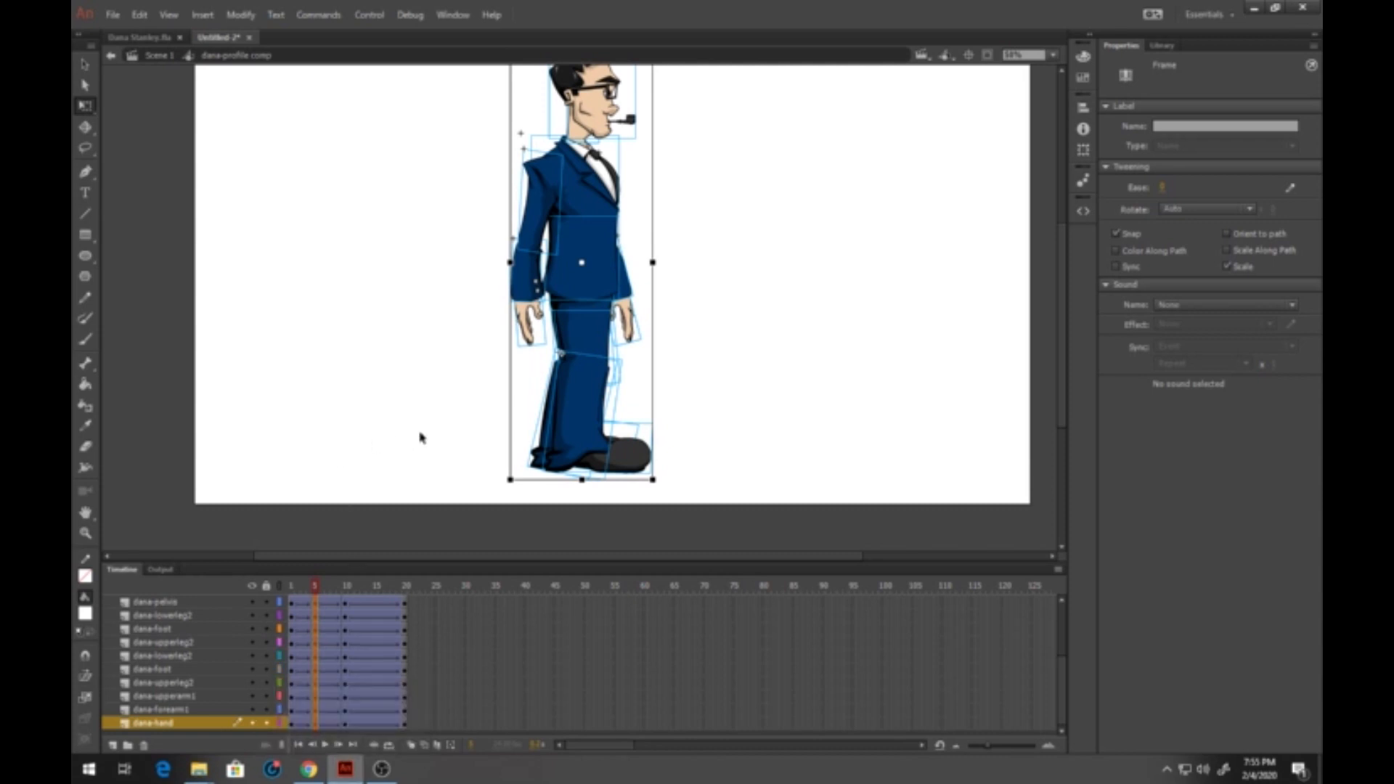
drag(309, 590, 275, 594)
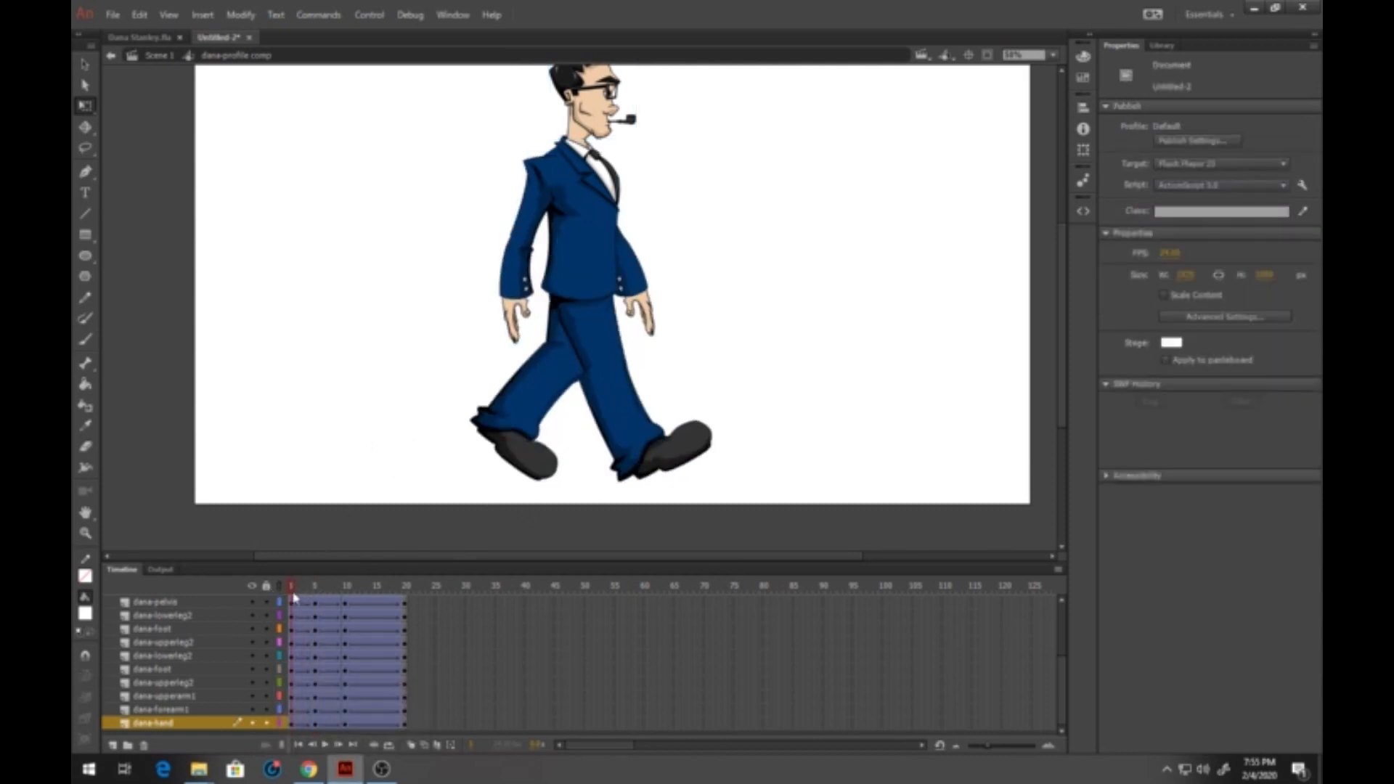
drag(294, 597, 317, 597)
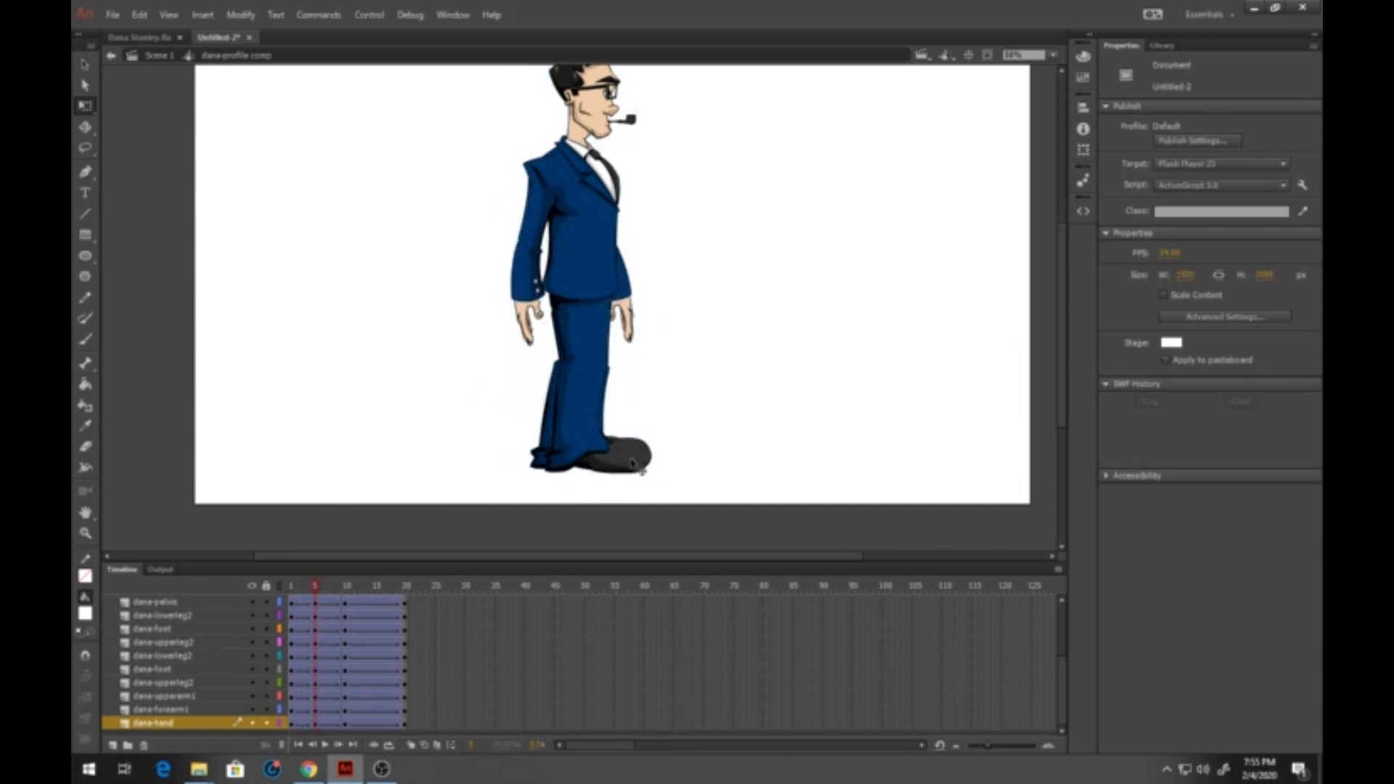
Step: At frame 5, raise the whole figure except the near foot by nudging the selected body parts upward
drag(475, 97, 700, 537)
drag(652, 480, 639, 474)
key(Up)
key(Up)
key(Up)
key(Up)
key(Up)
key(Up)
key(Up)
key(Up)
key(Up)
key(Up)
key(Up)
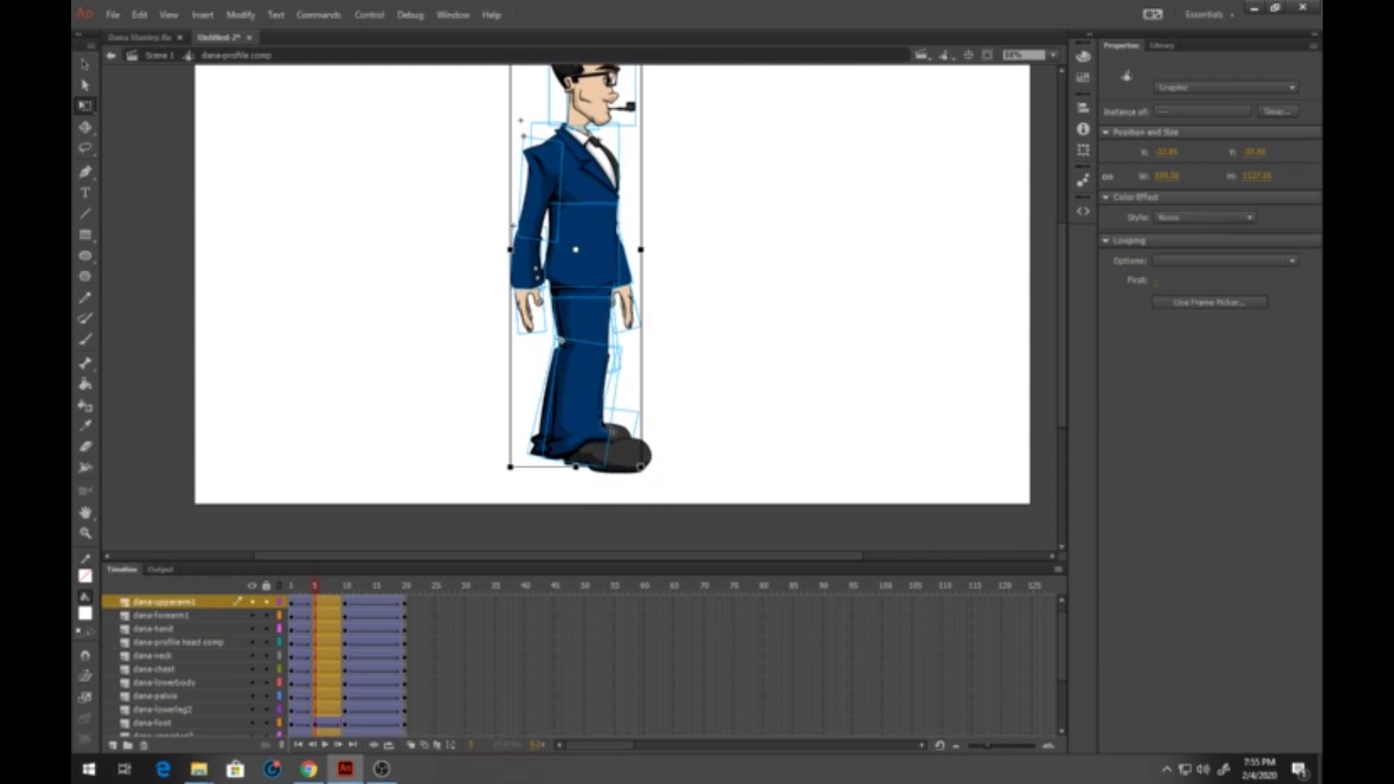
mouse_move(310, 597)
mouse_down()
mouse_move(340, 603)
mouse_move(290, 603)
mouse_move(344, 605)
mouse_move(288, 615)
mouse_move(317, 618)
mouse_up()
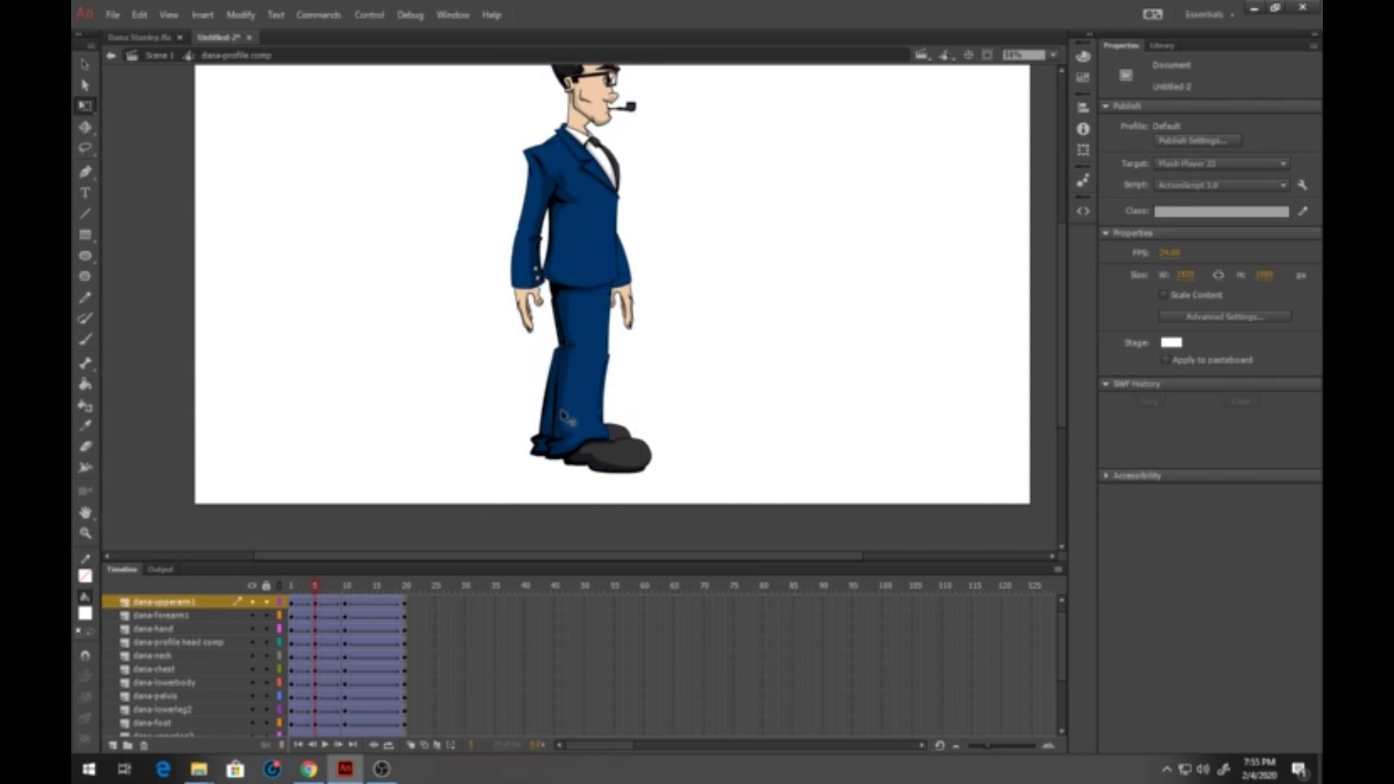
Step: At frame 5, bend the far leg by rotating its upper leg forward, its lower leg backward and its foot toe-down
click(565, 344)
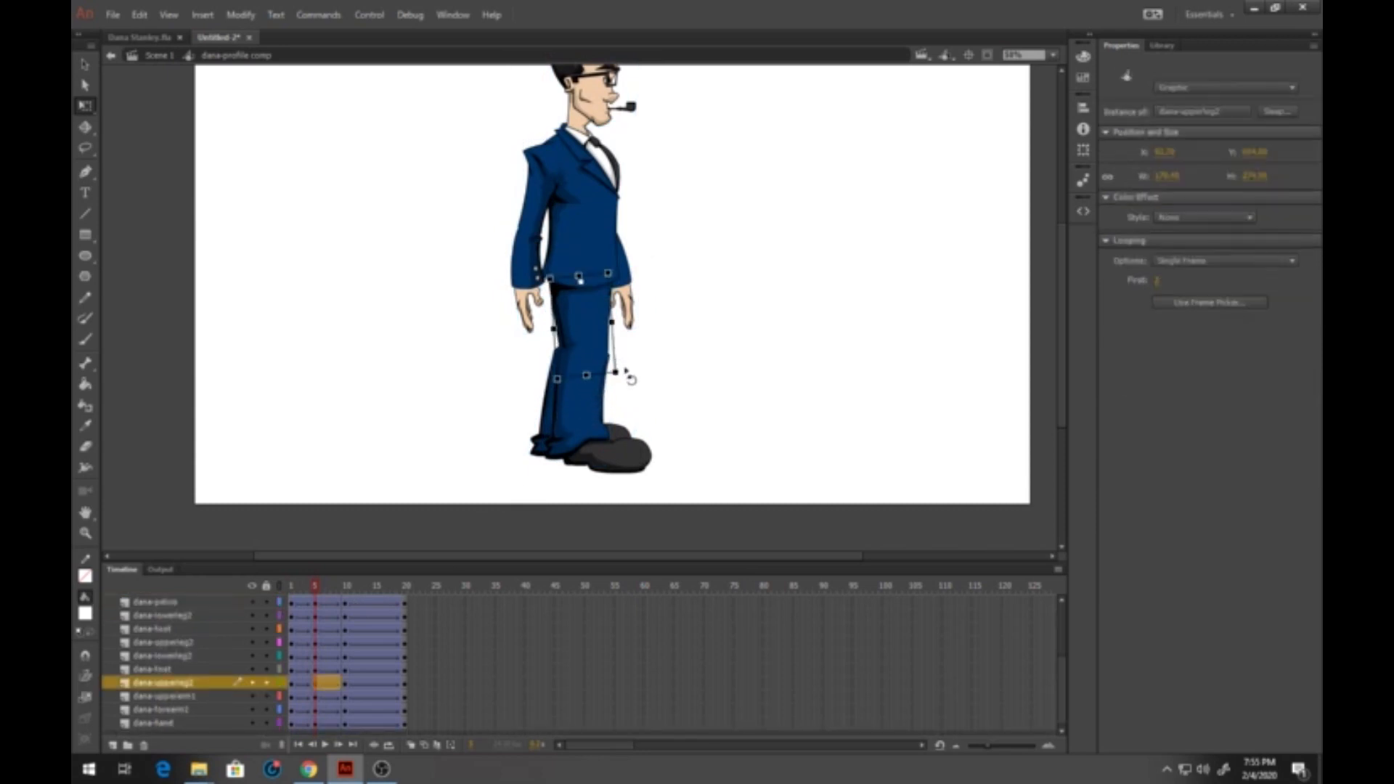
mouse_move(630, 378)
mouse_down()
mouse_move(663, 369)
mouse_move(639, 379)
mouse_up()
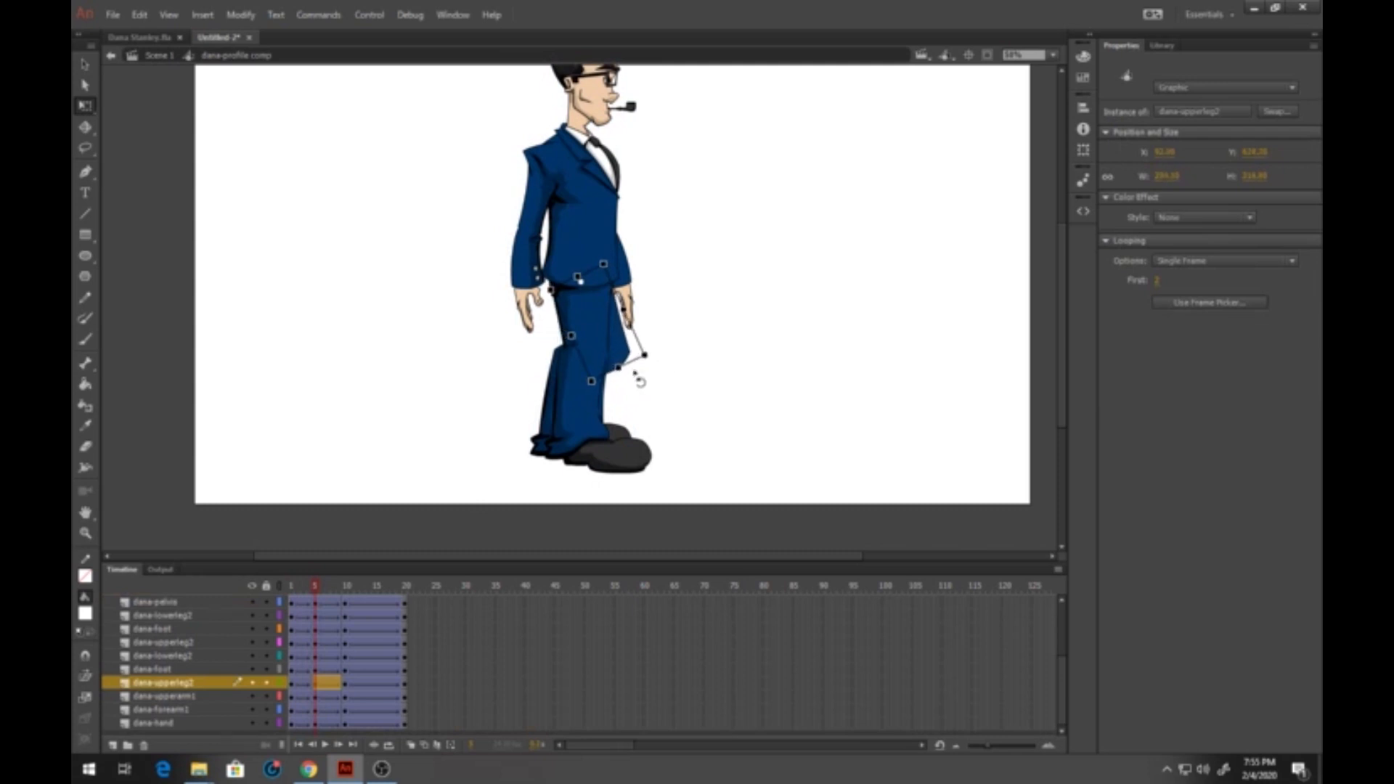
click(619, 428)
drag(514, 407, 541, 472)
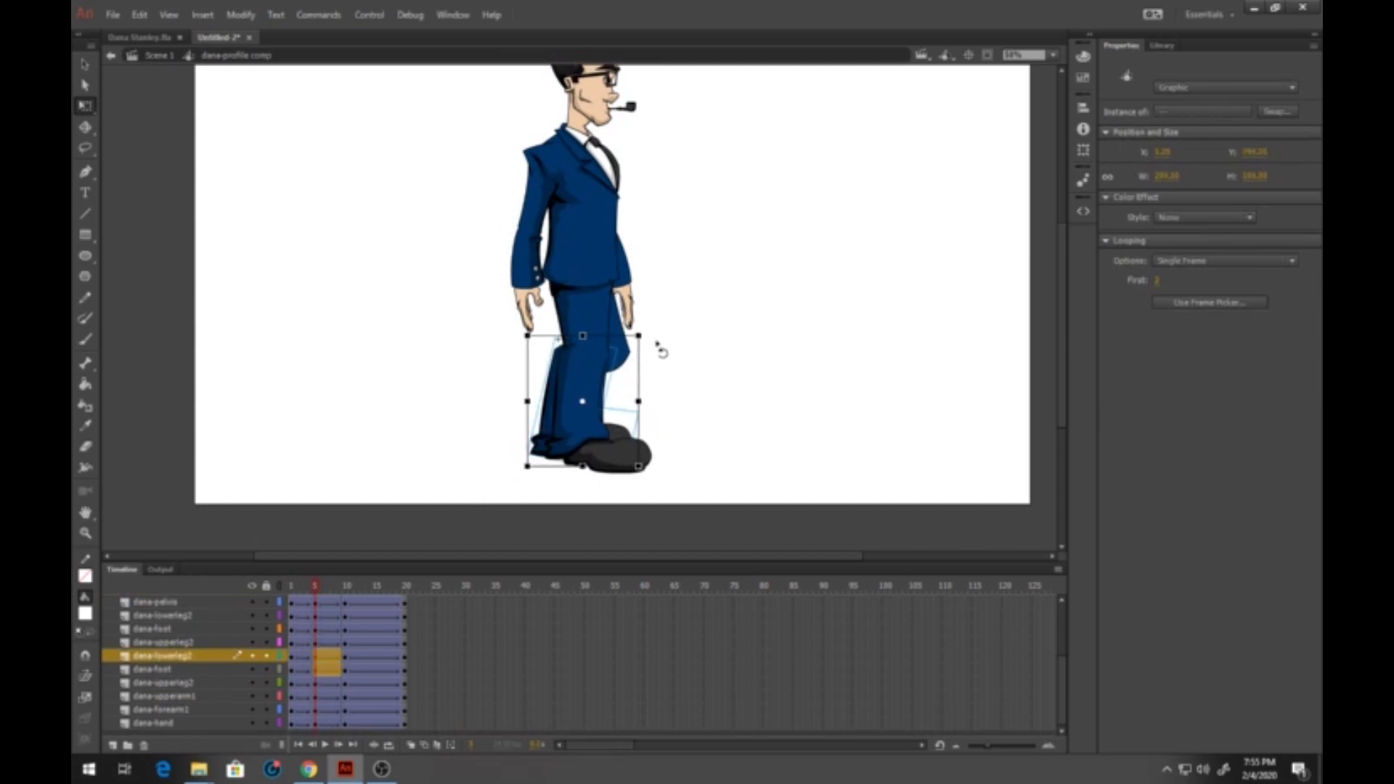
mouse_move(658, 346)
mouse_down()
mouse_move(670, 371)
mouse_move(658, 363)
mouse_up()
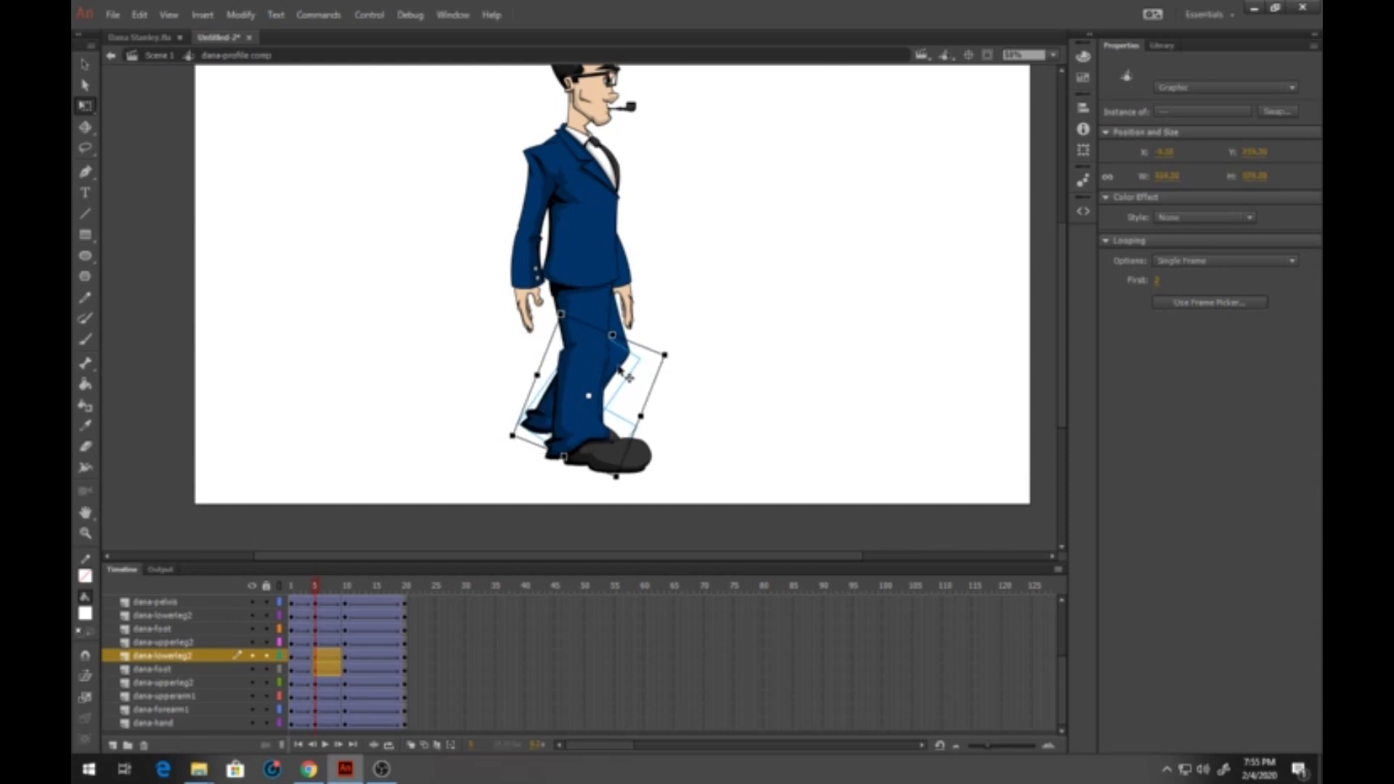
click(615, 409)
drag(625, 483, 615, 484)
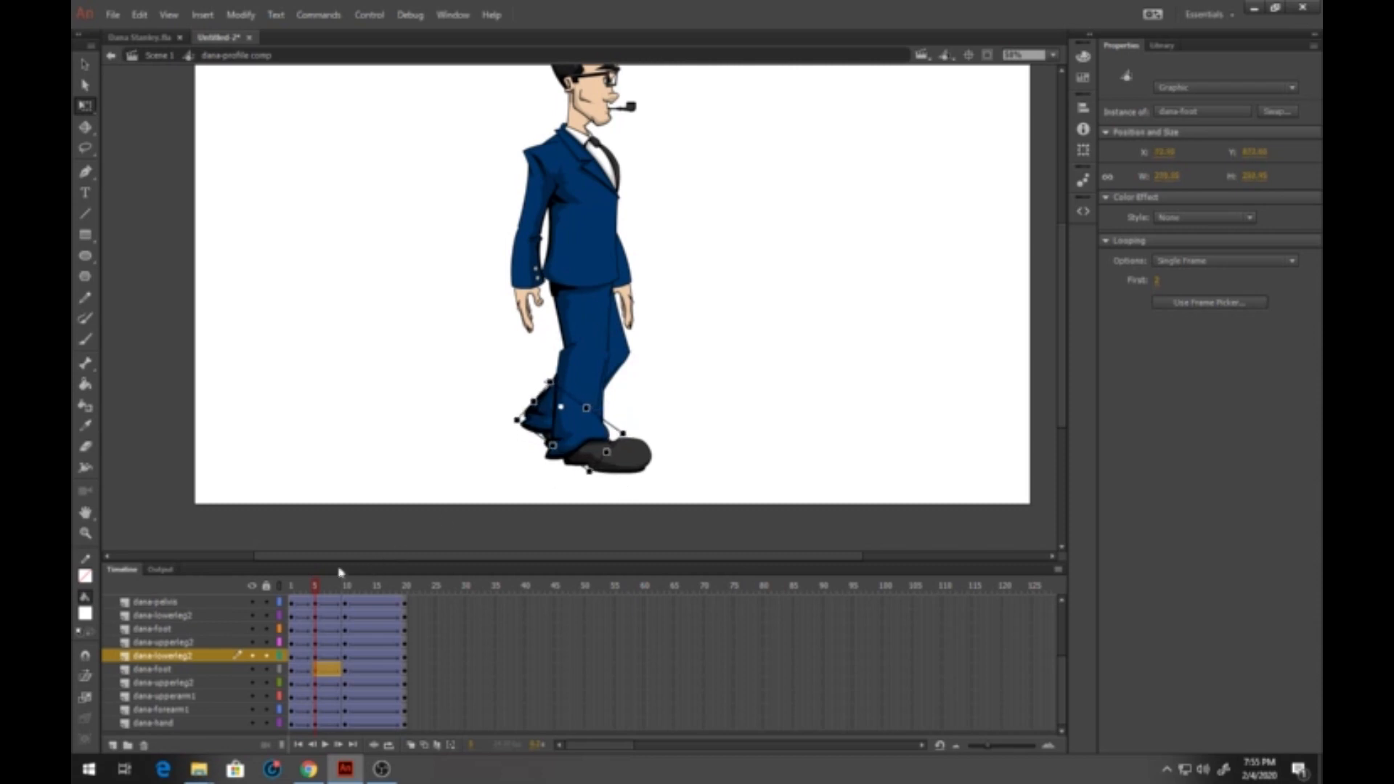
drag(317, 591, 314, 621)
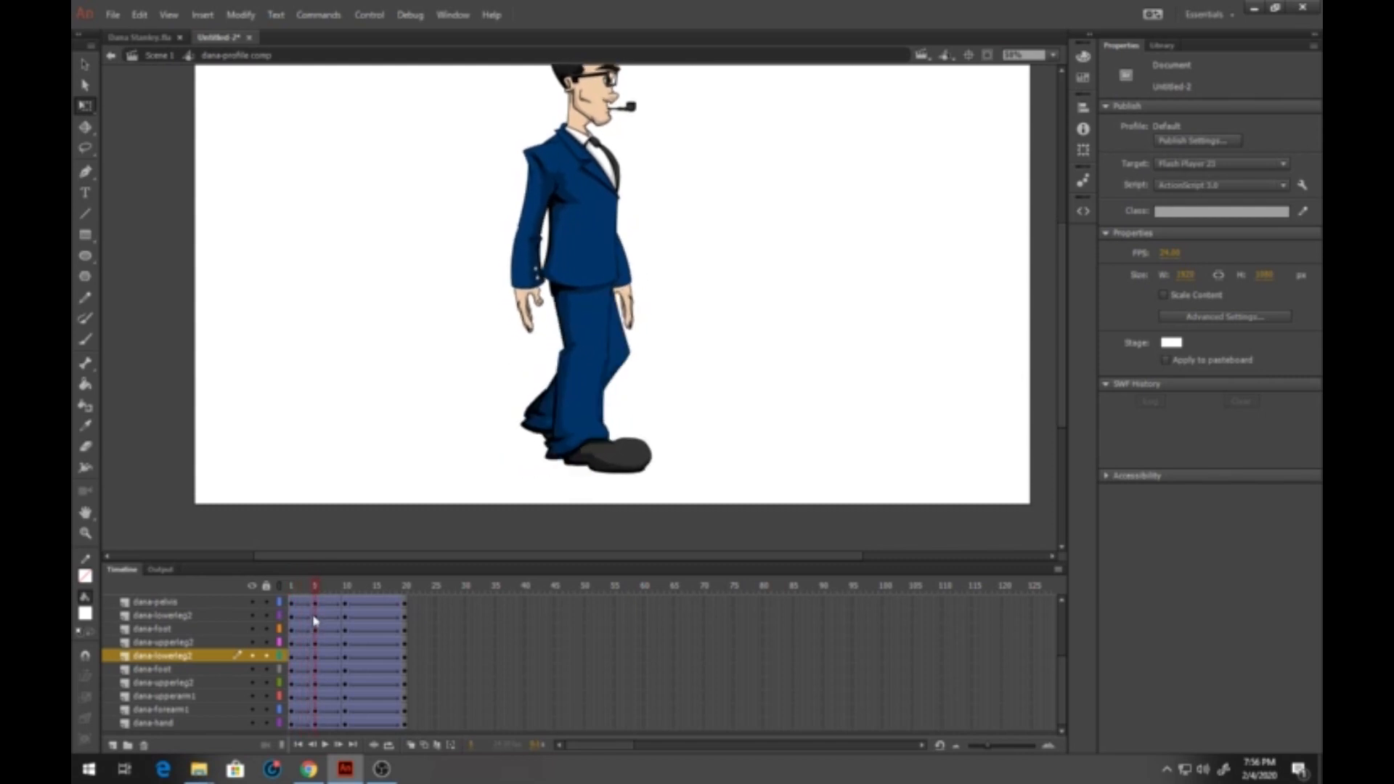
Step: At frame 5, rotate the near forearm and hand slightly backward from the elbow
click(528, 297)
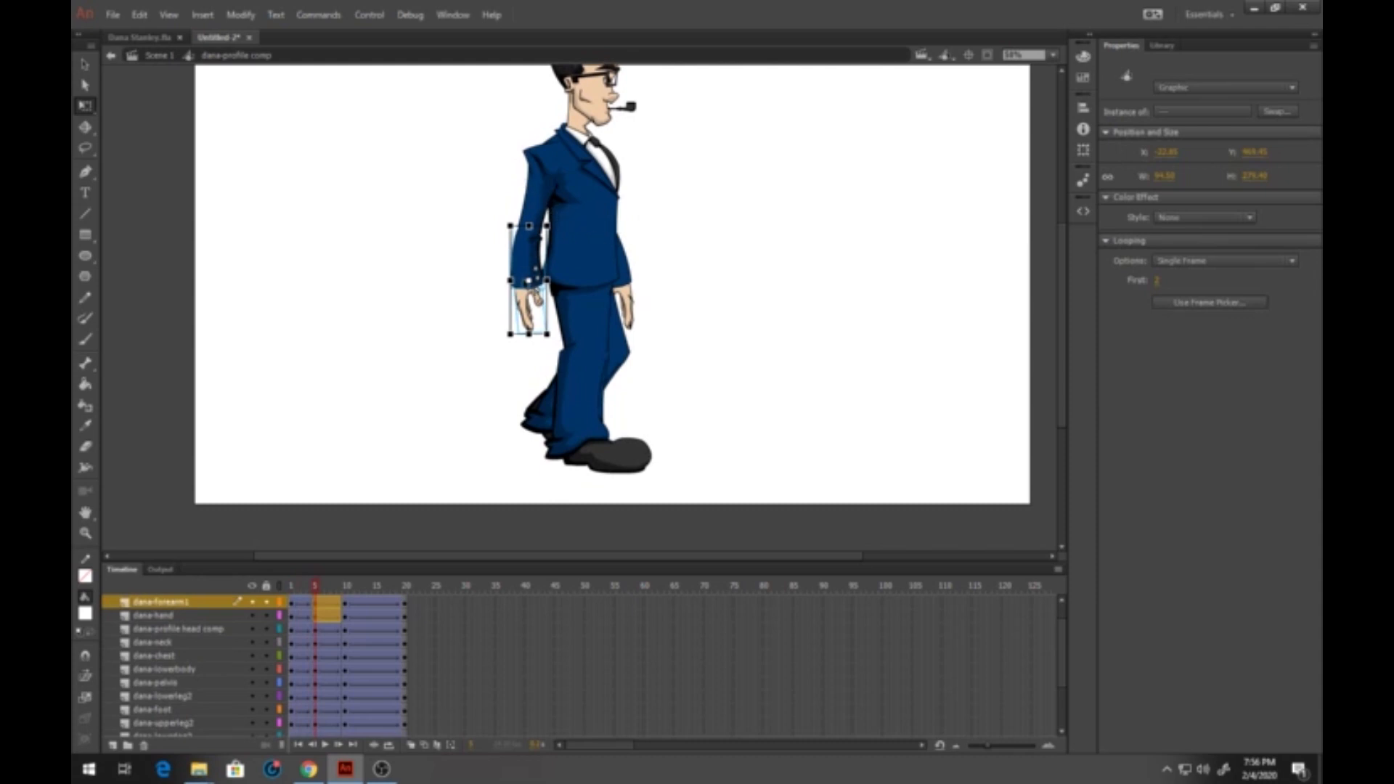
drag(532, 269, 528, 235)
drag(555, 327, 540, 360)
shift+click(526, 273)
mouse_move(319, 593)
mouse_down()
mouse_move(283, 594)
mouse_move(359, 599)
mouse_move(315, 602)
mouse_up()
Step: At frame 5, rotate the far forearm and hand slightly forward from the elbow
drag(663, 249, 602, 229)
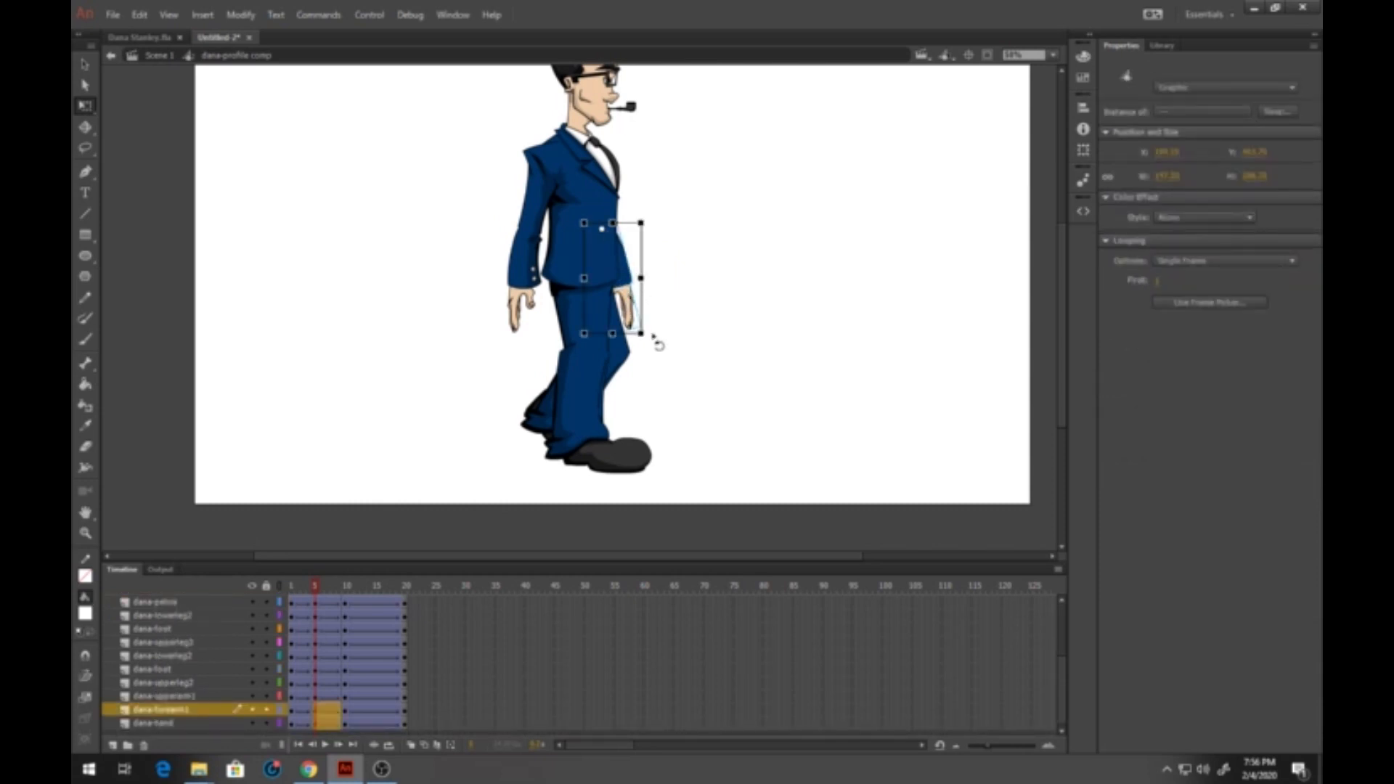
mouse_move(662, 345)
mouse_down()
mouse_move(655, 317)
mouse_move(664, 328)
mouse_up()
click(631, 312)
click(688, 308)
Step: Tilt the profile head slightly downward at frame 5
scroll(627, 355, up, 3)
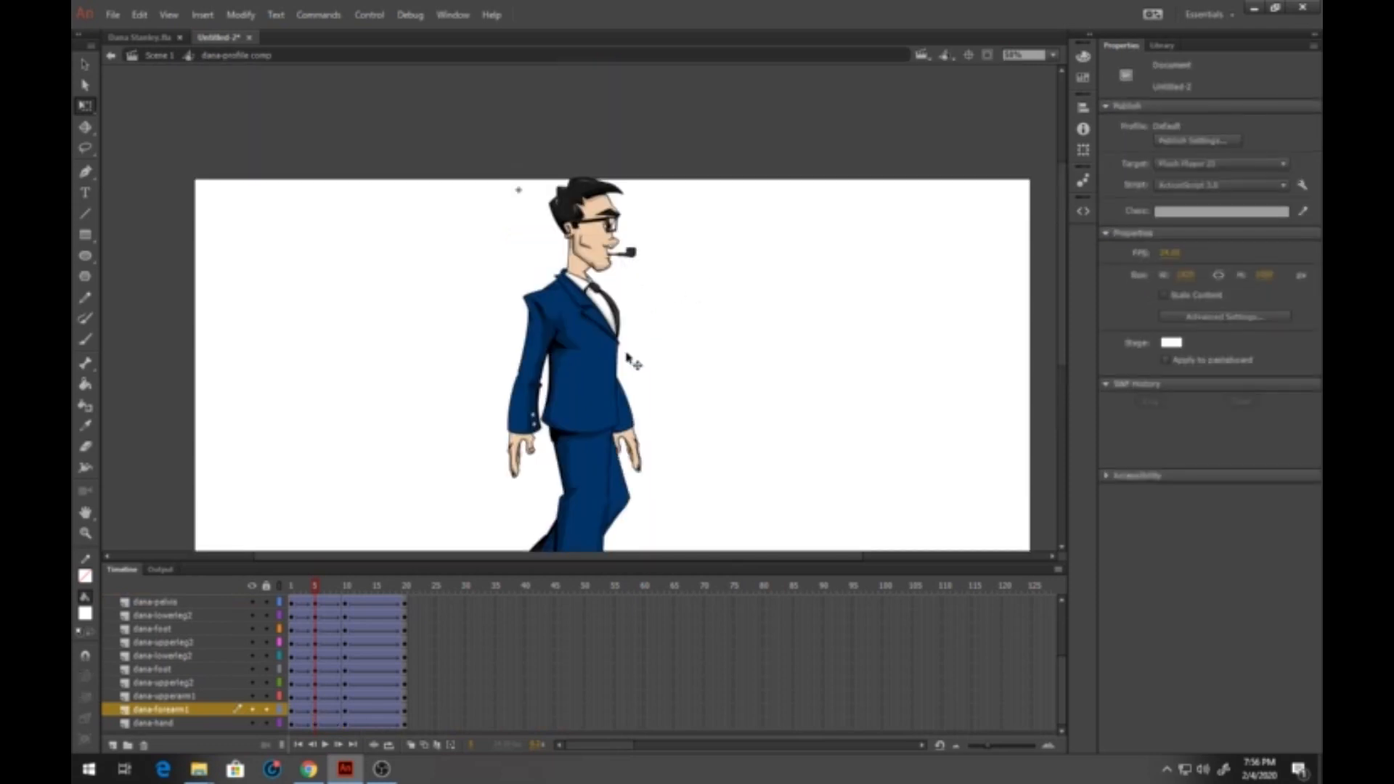
click(599, 209)
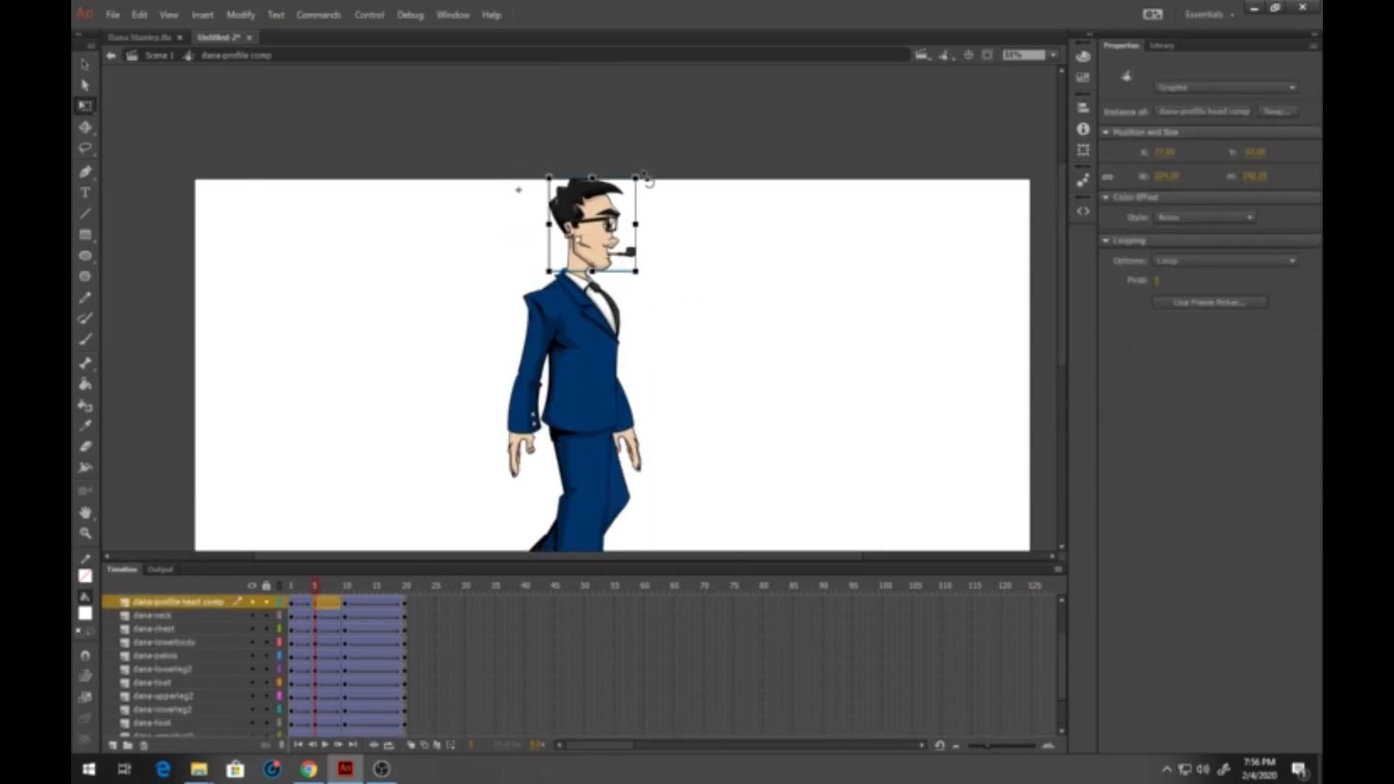
drag(652, 180, 655, 188)
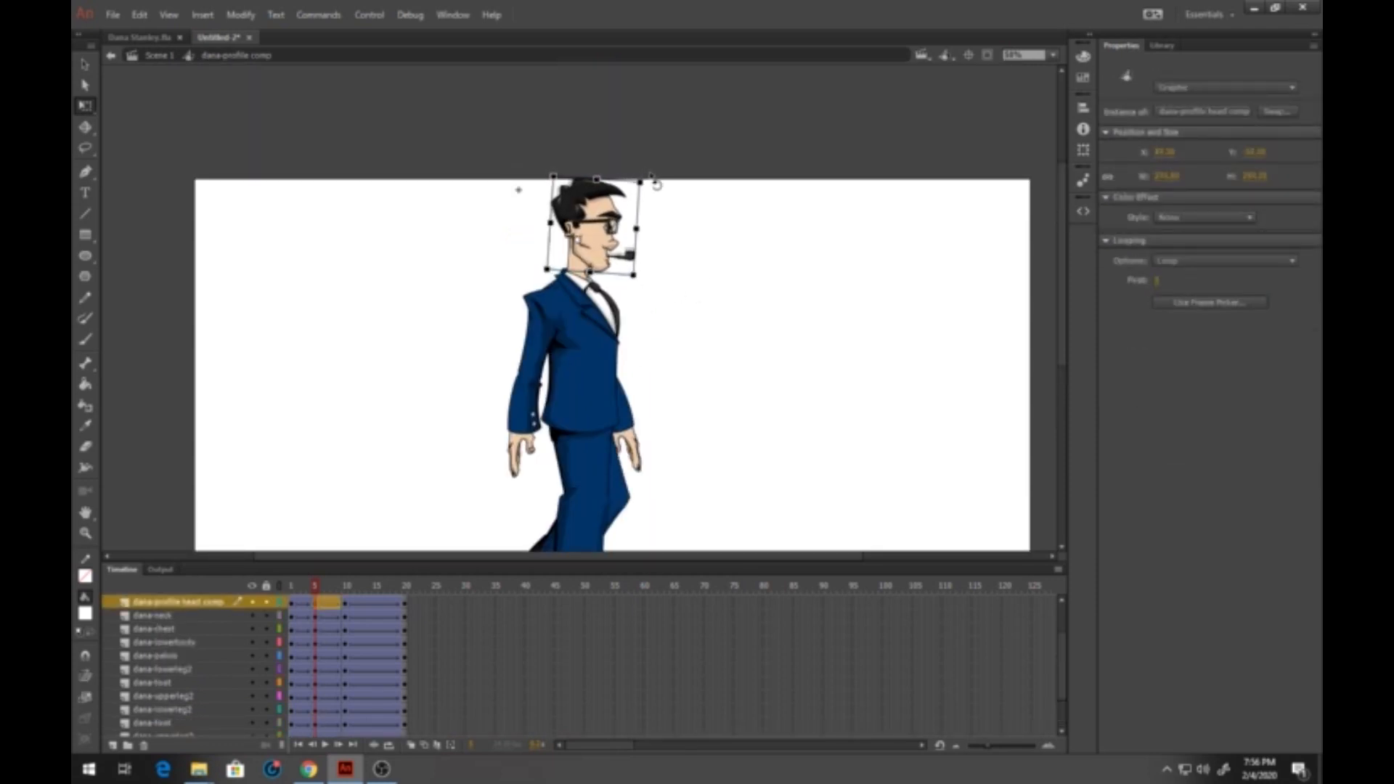
Step: Insert keyframes at frame 15 on all body-part layers and scrub from frame 10 back to frame 15
drag(316, 588, 375, 652)
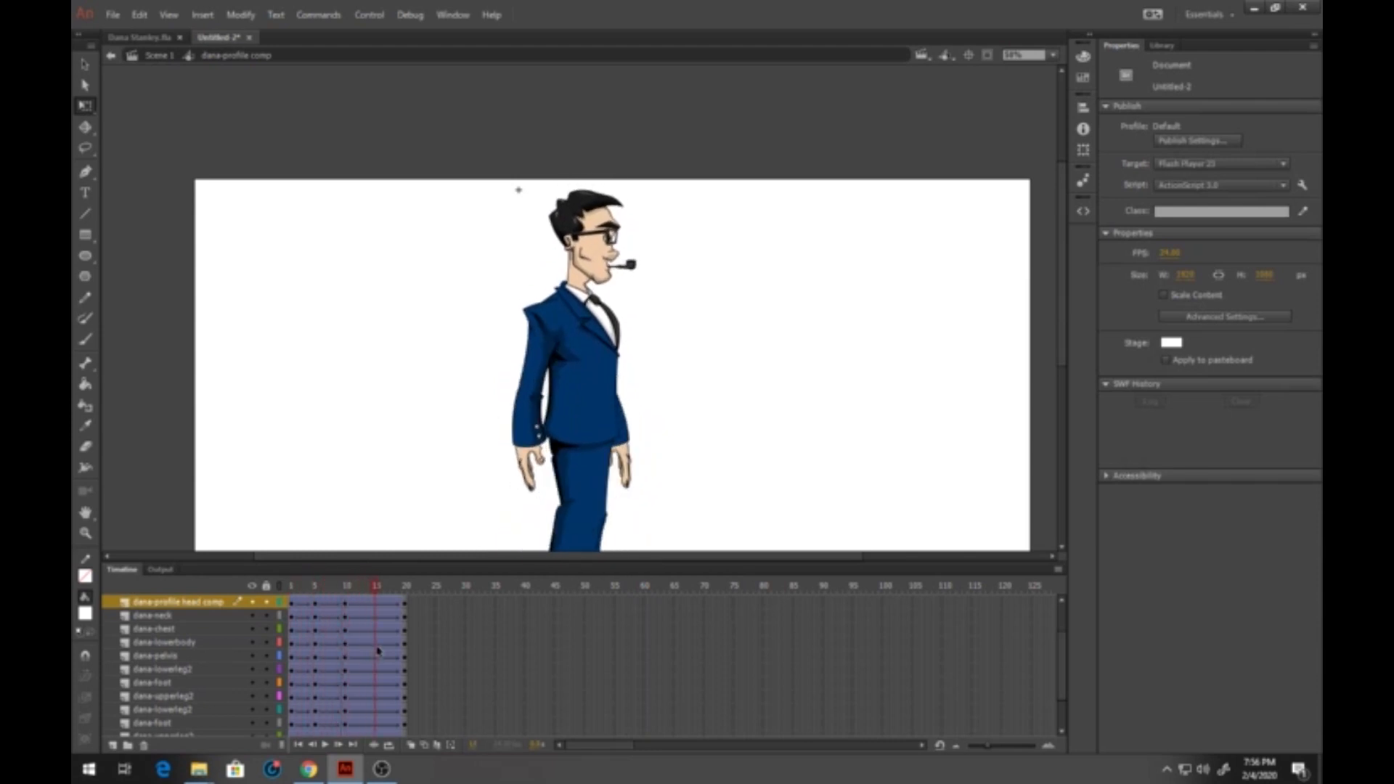
scroll(380, 643, up, 2)
scroll(378, 621, down, 4)
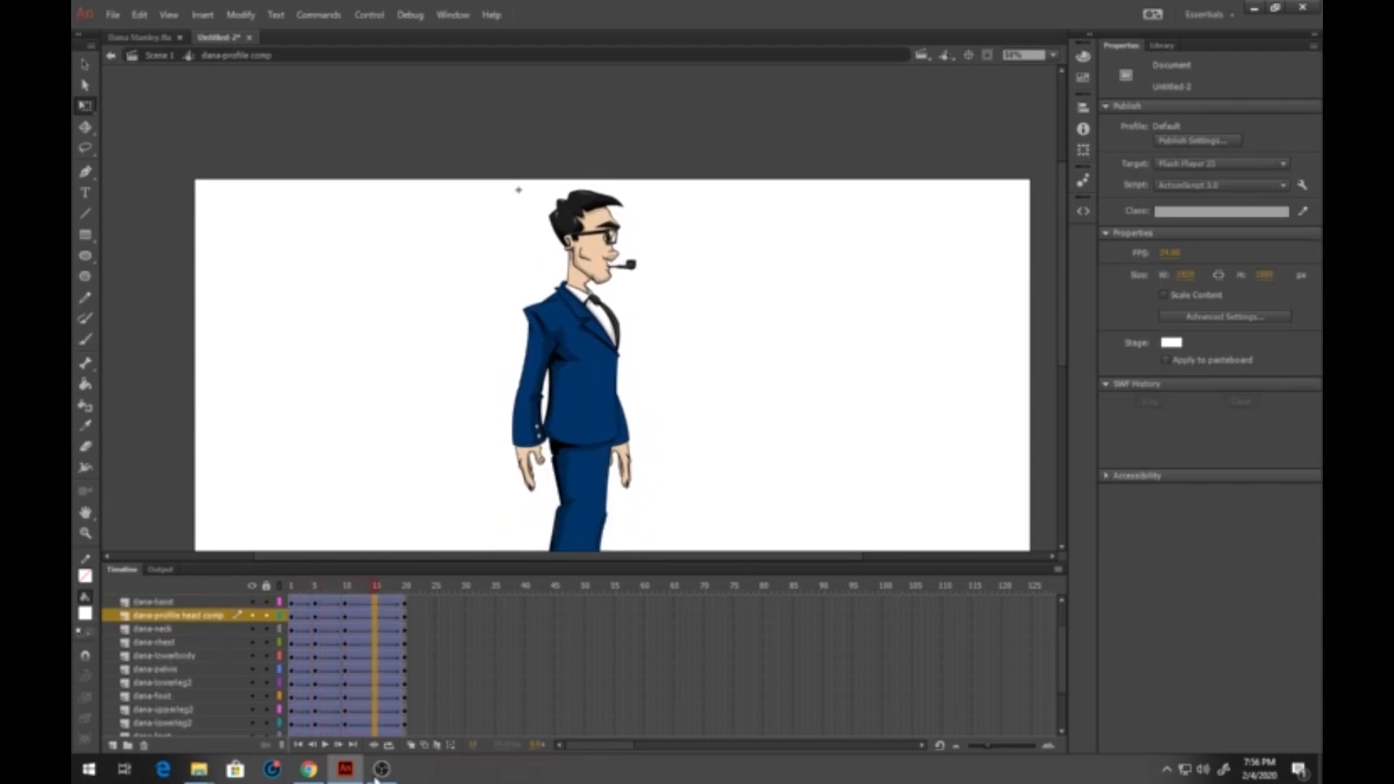
click(376, 724)
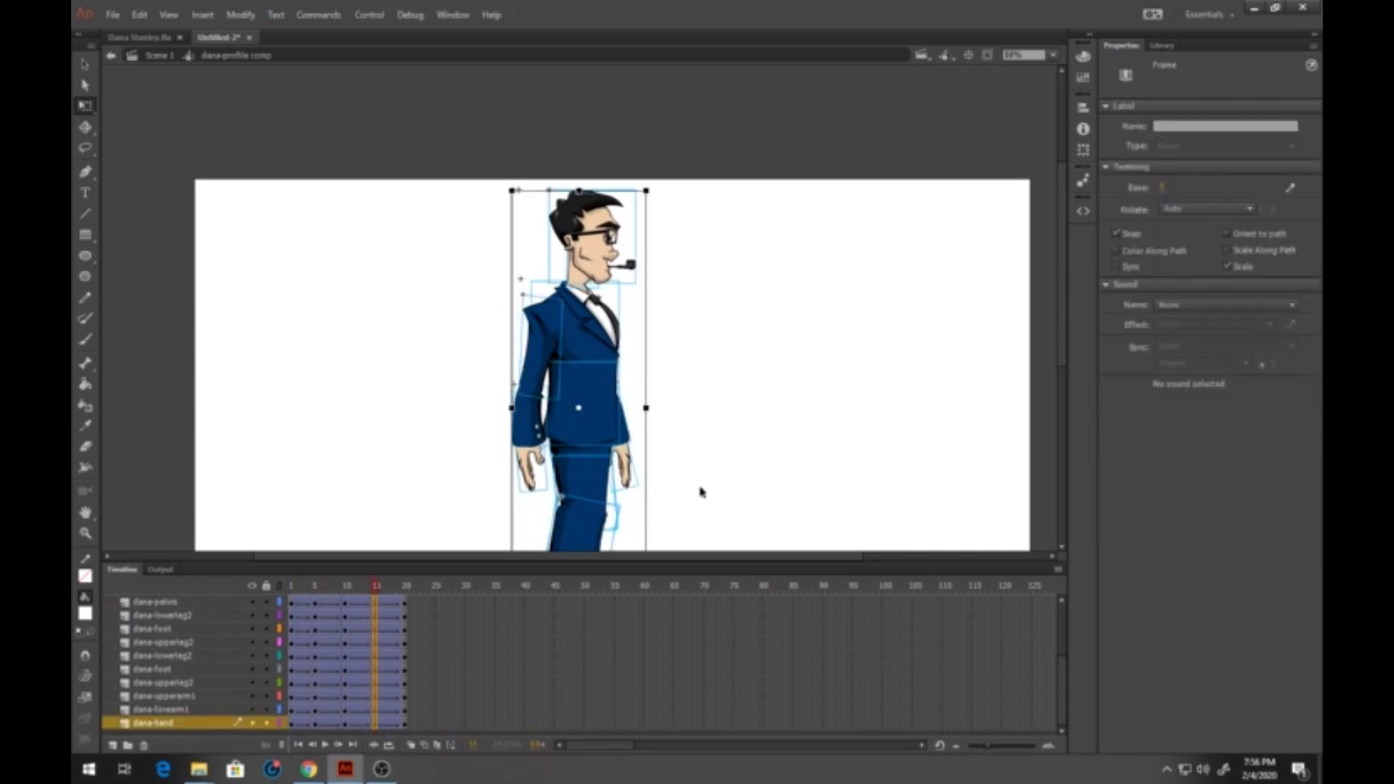
drag(700, 489, 691, 372)
click(380, 581)
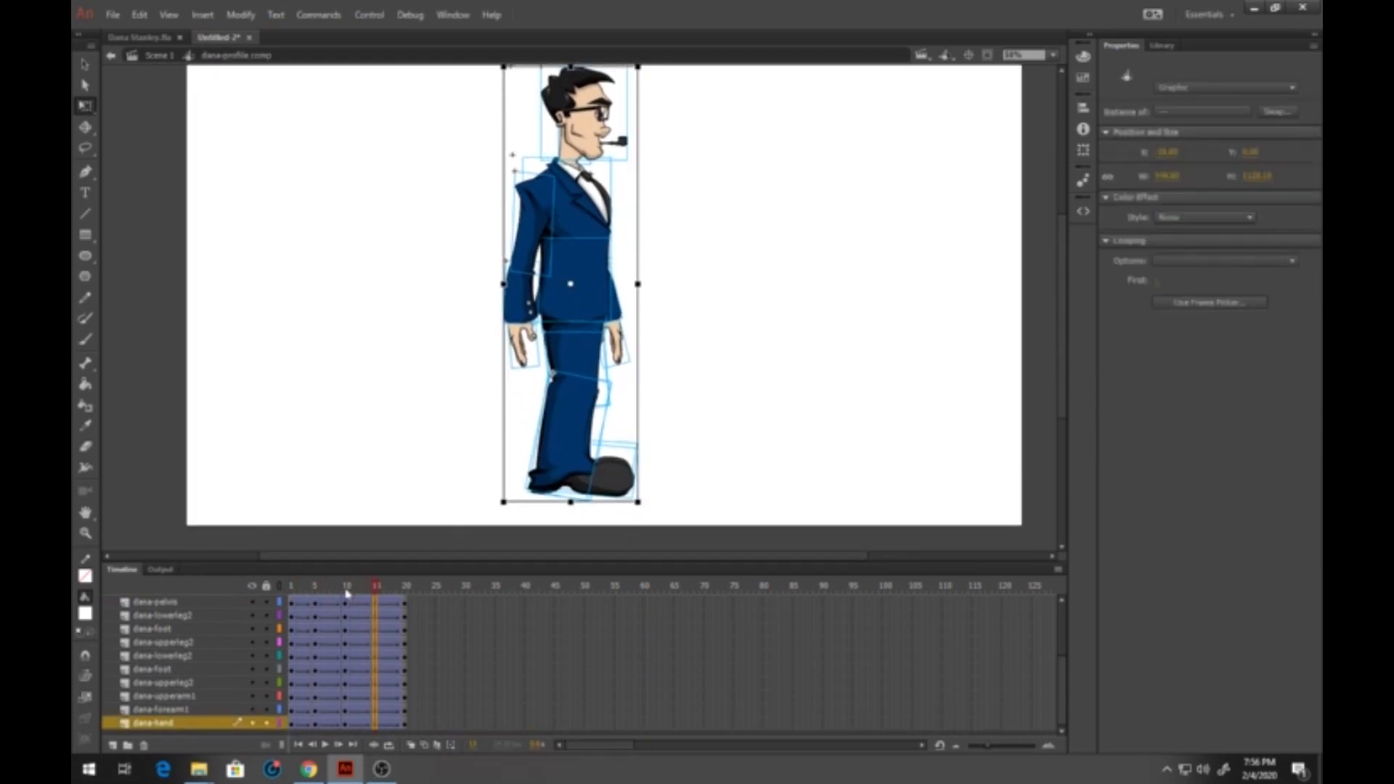
click(347, 589)
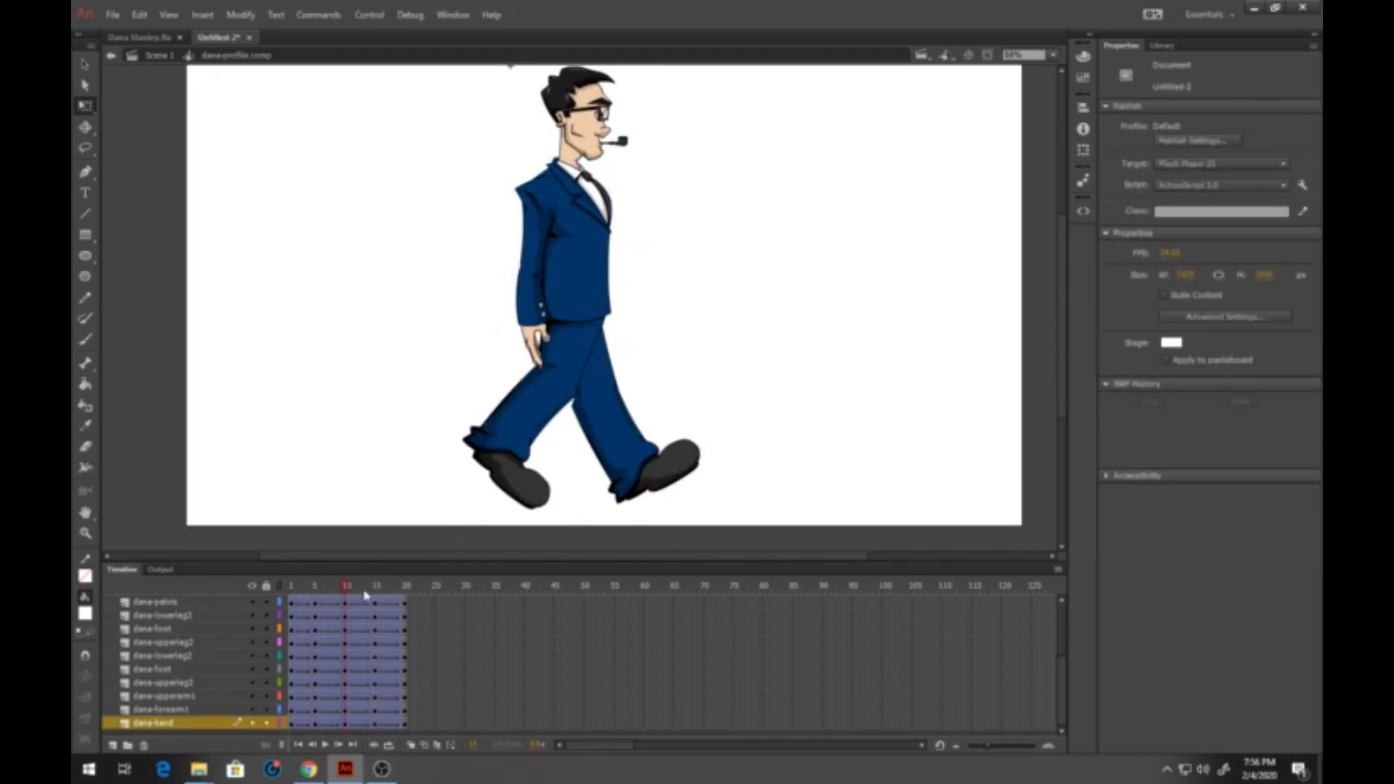
drag(347, 594, 378, 598)
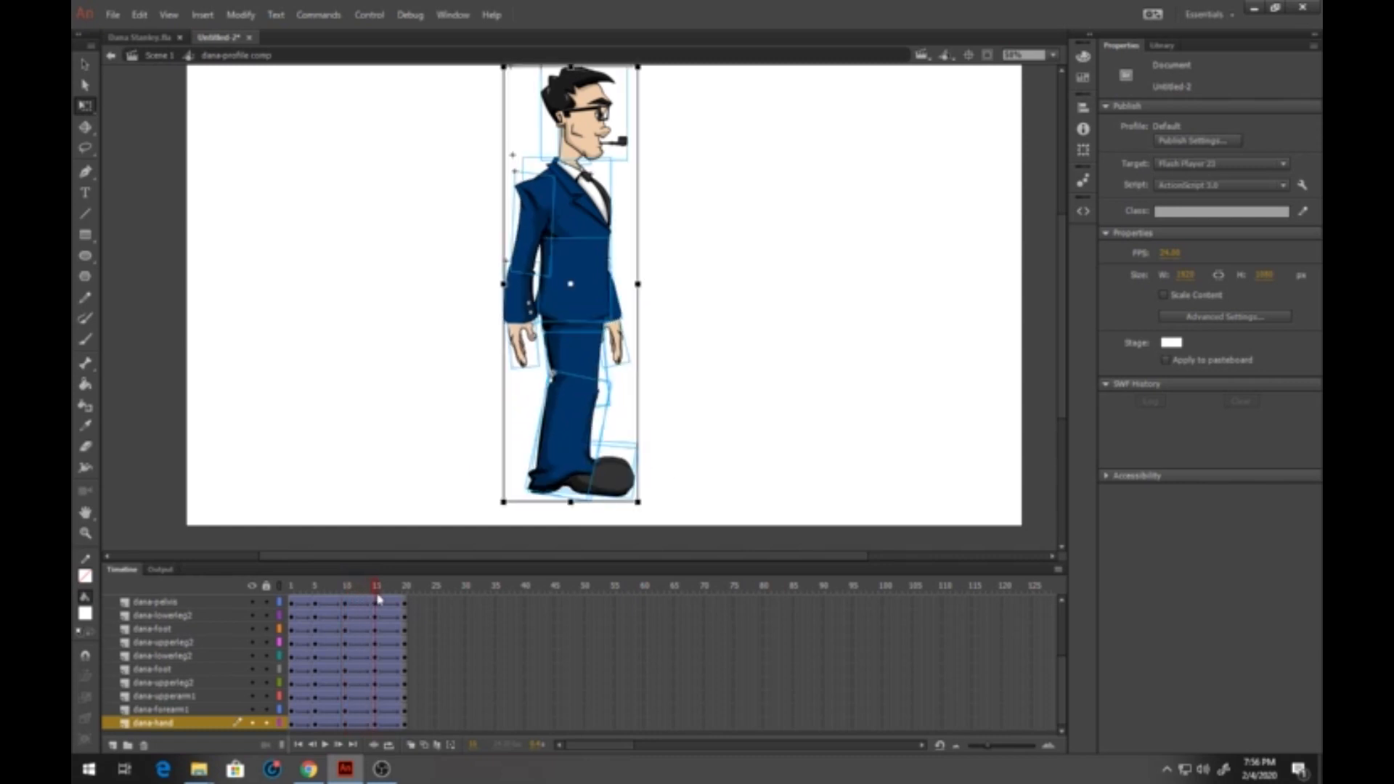
Step: At frame 15, raise the figure by selecting its body parts and nudging them upward
drag(449, 92, 768, 536)
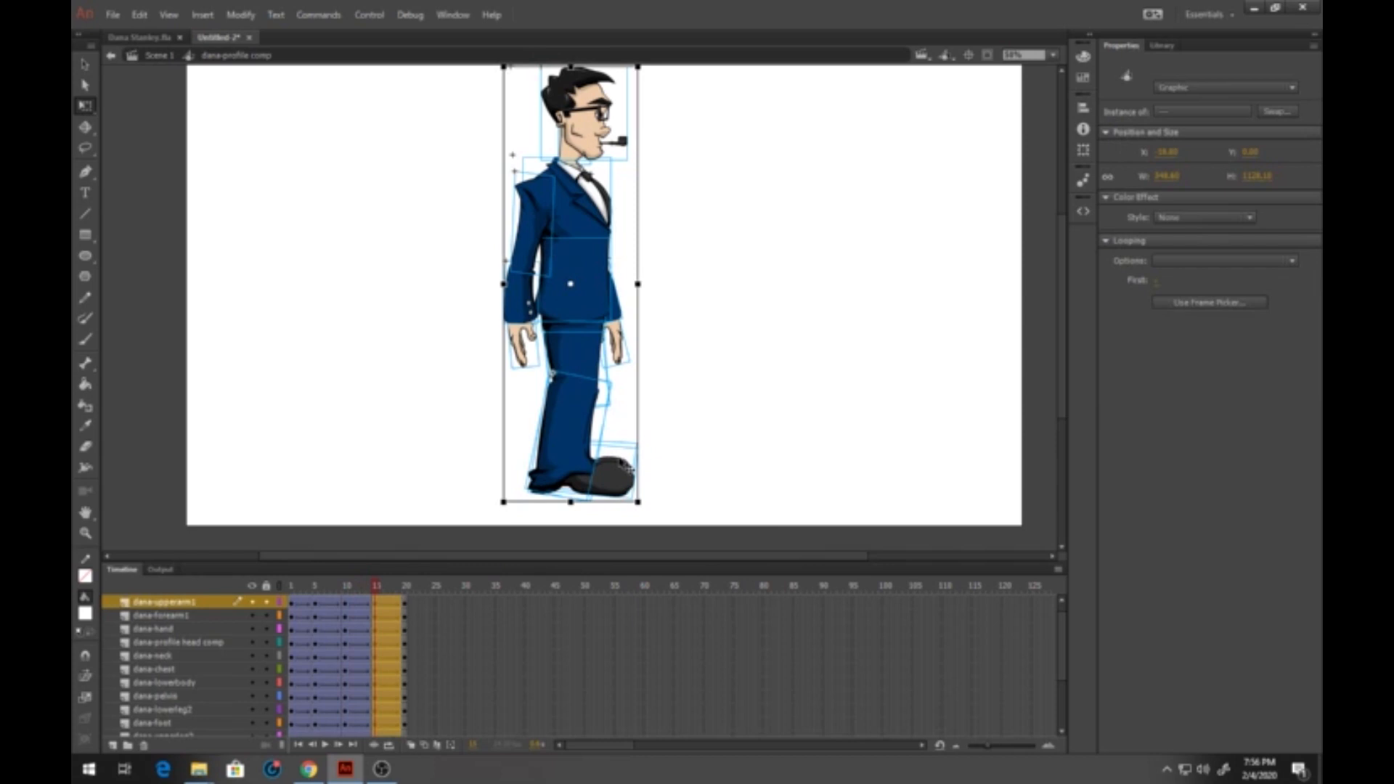
key(Up)
key(Up)
key(Up)
key(Up)
key(Up)
key(Up)
key(Up)
key(Up)
key(Up)
key(Up)
key(Up)
key(Up)
key(Up)
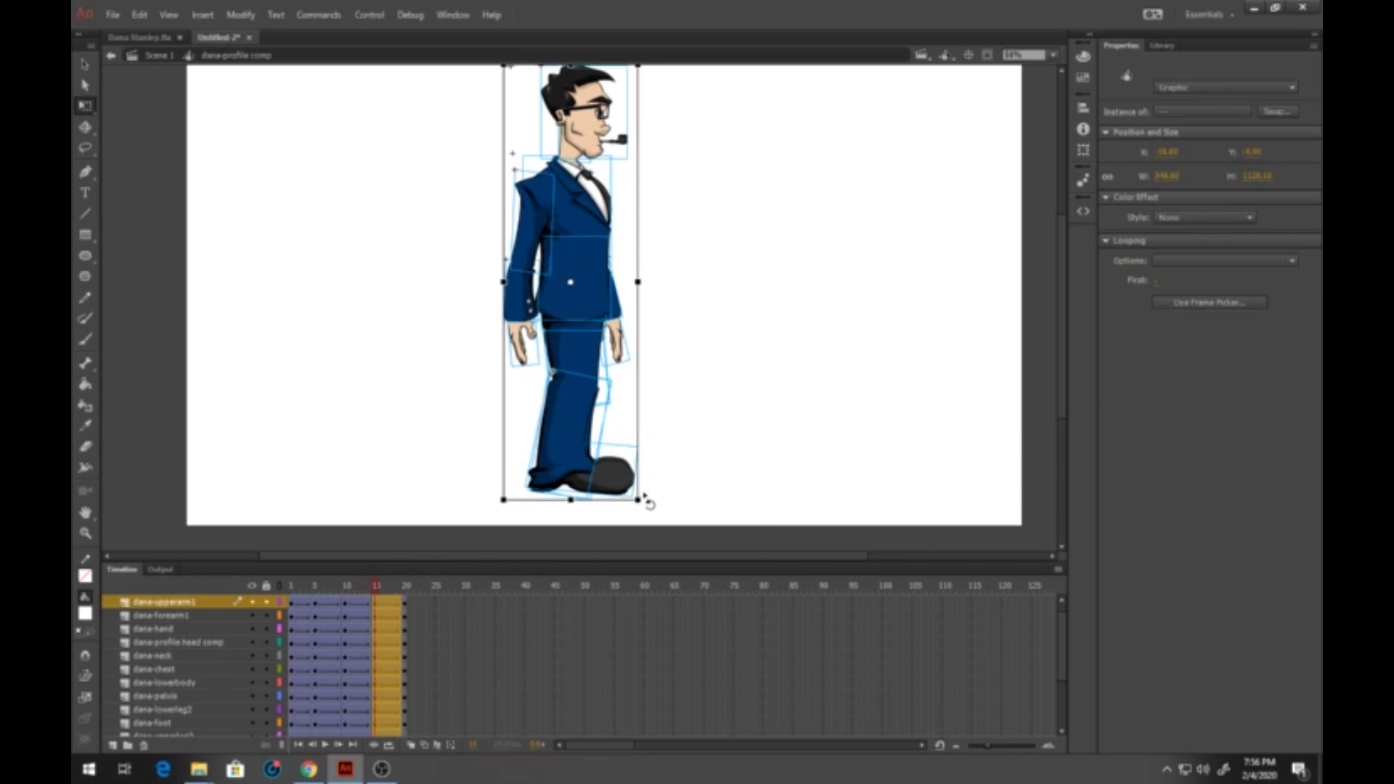
key(Up)
key(Up)
key(Up)
key(Up)
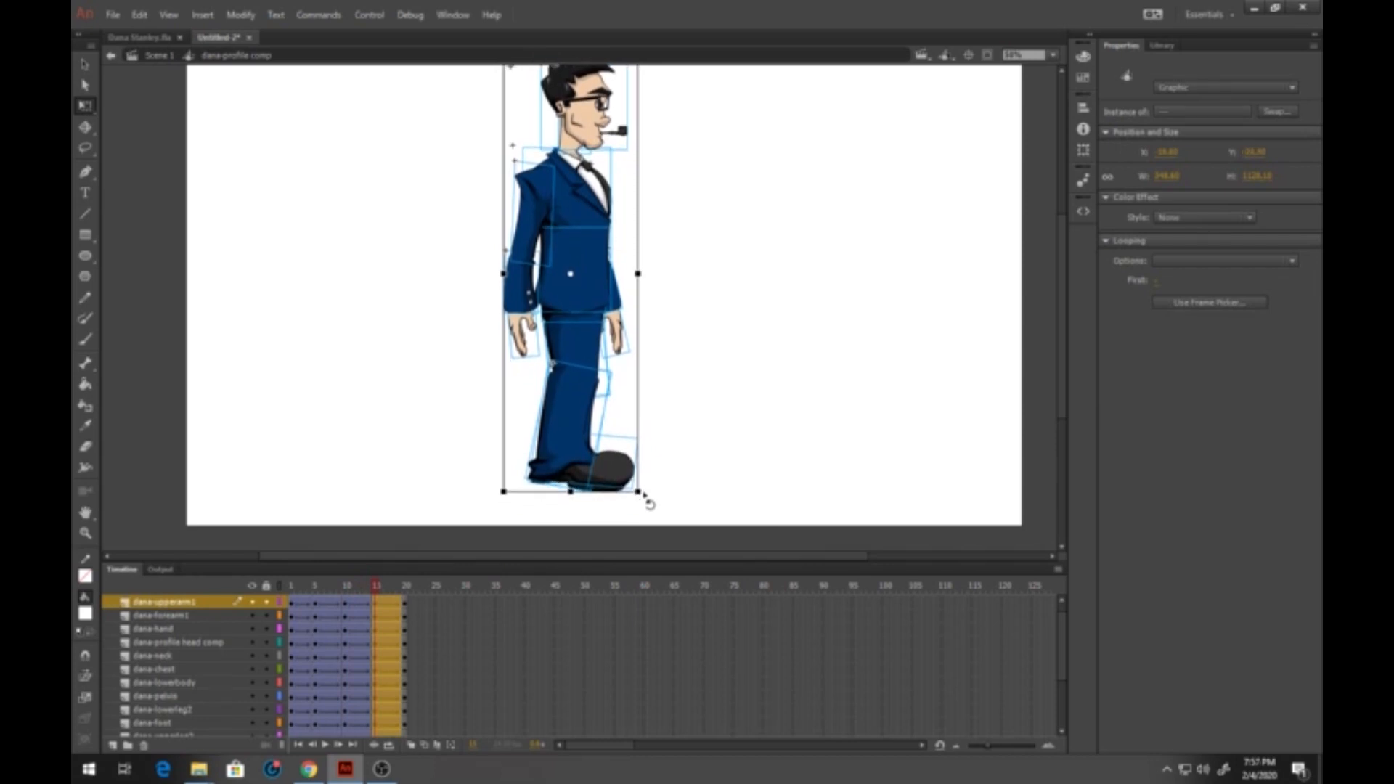
key(Up)
key(Up)
key(Up)
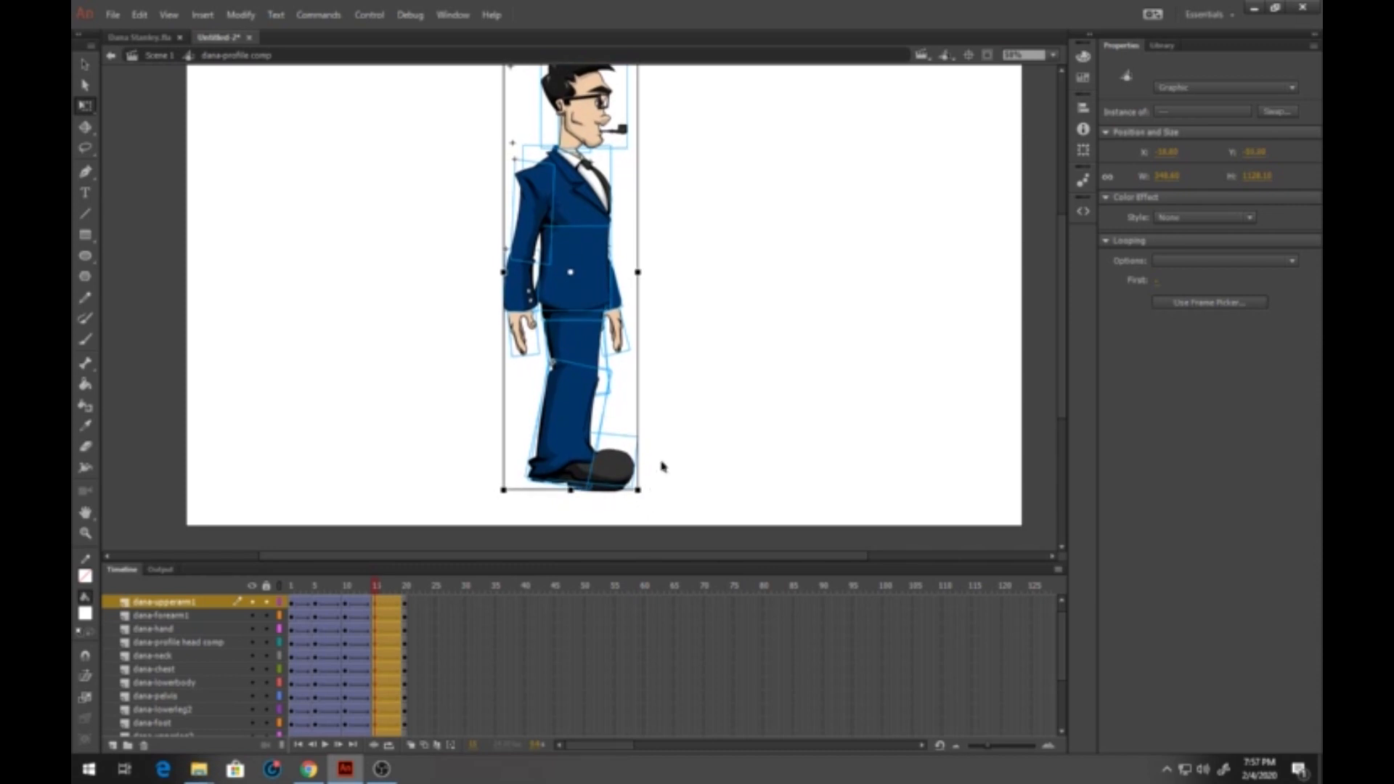
Step: At frame 15, rotate the near upper leg forward and swing the lower leg with its foot backward from the knee
click(674, 445)
click(599, 361)
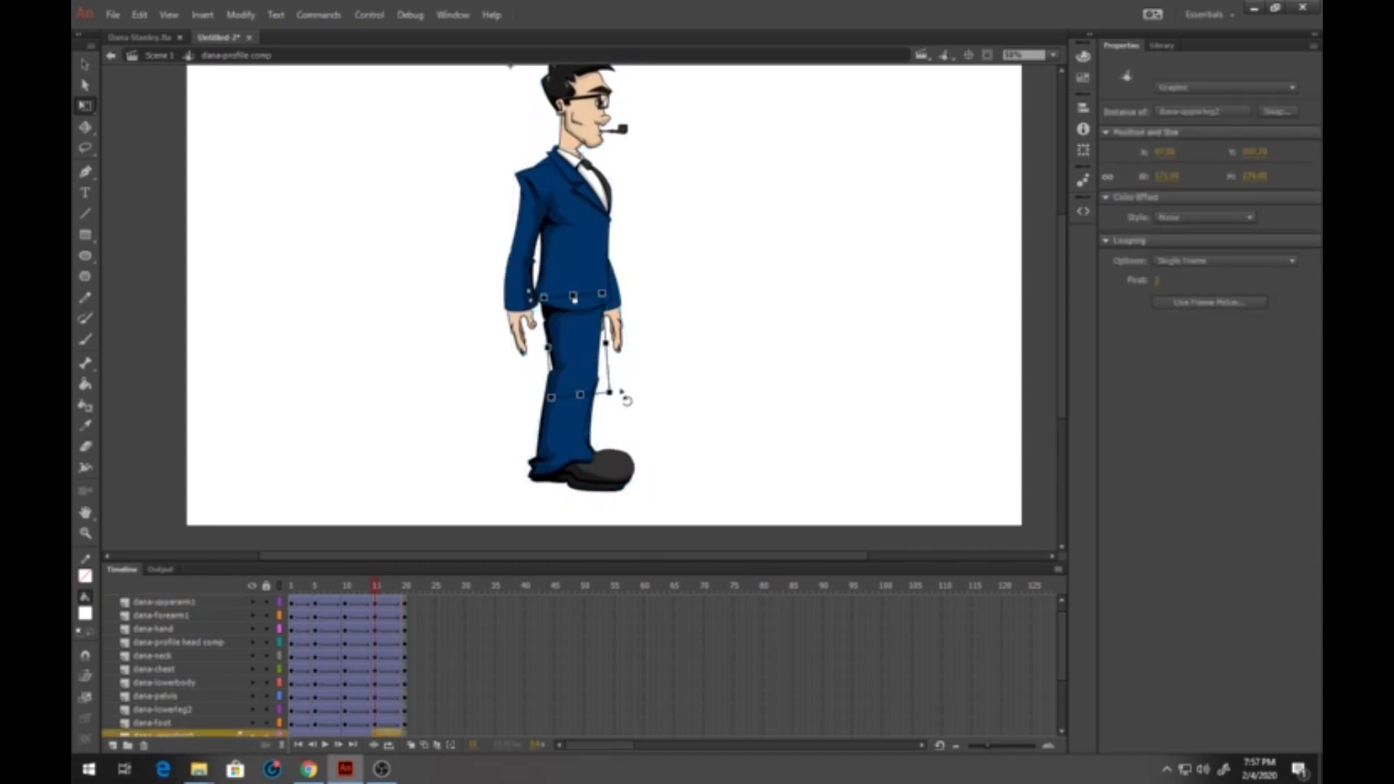
drag(639, 400, 665, 374)
click(603, 468)
click(581, 425)
key(Up)
key(Up)
key(Up)
key(Up)
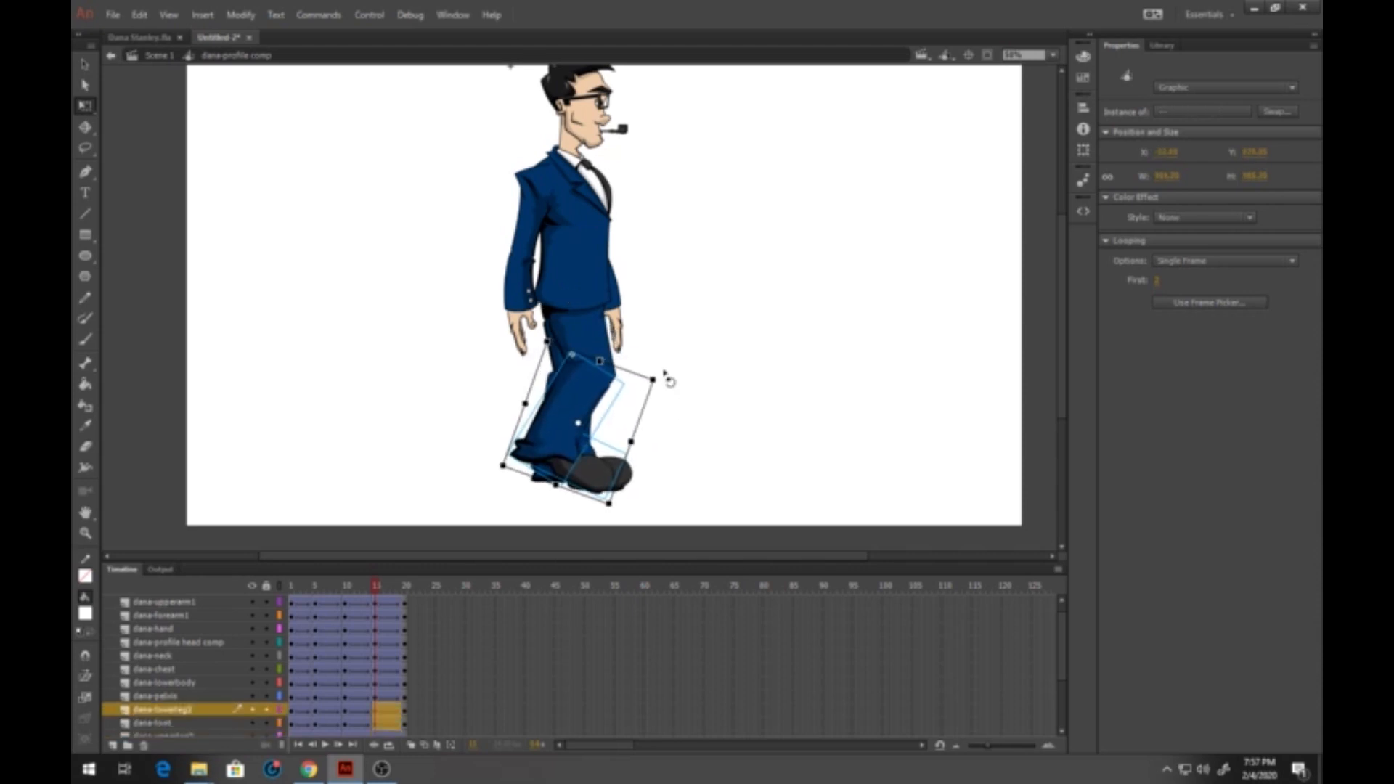
Step: Rotate the near foot toe-down at frame 15 and scrub between frames 10 and 15 to check the leg motion
shift+click(584, 397)
drag(618, 506, 603, 520)
click(669, 358)
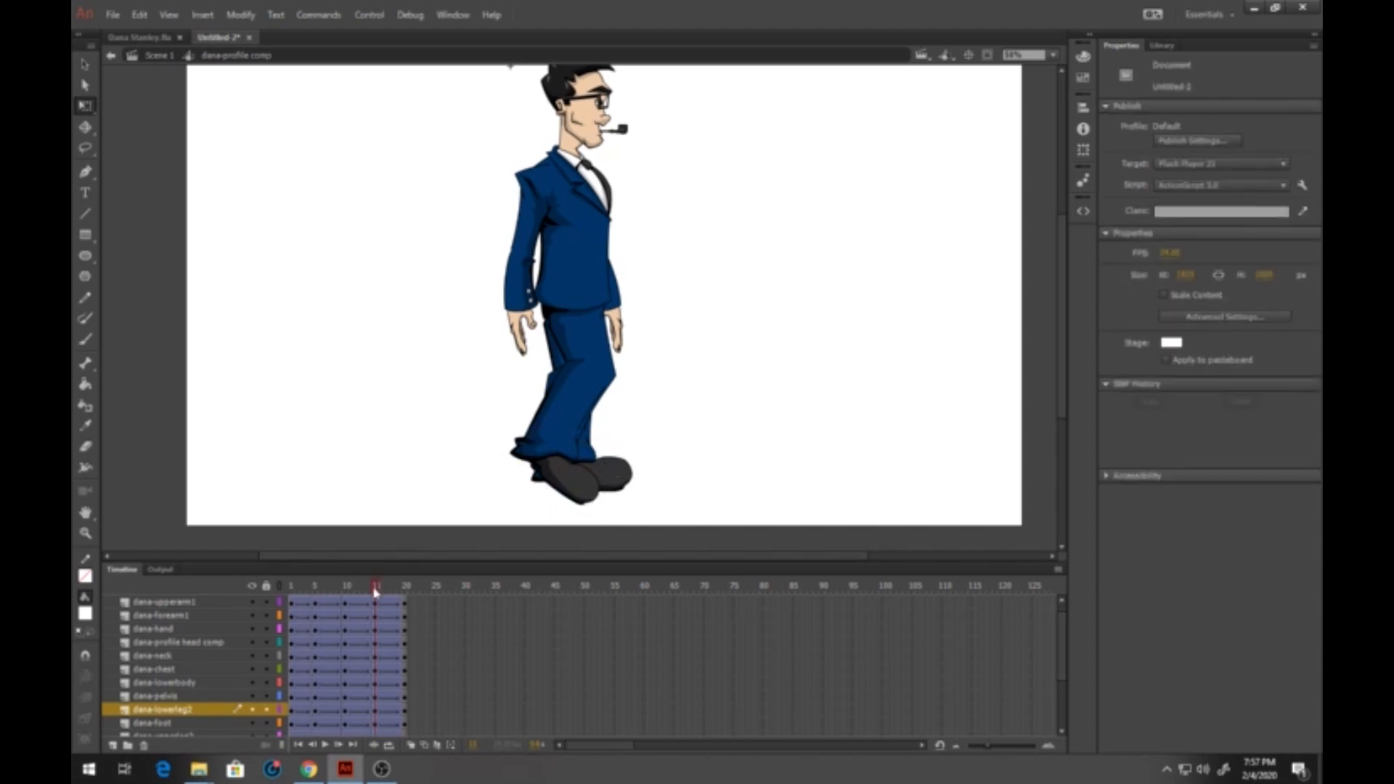
click(350, 596)
drag(350, 597, 376, 598)
Step: At frame 15, rotate the near forearm and hand forward and the far forearm and hand backward, and play the animation
drag(497, 309, 526, 331)
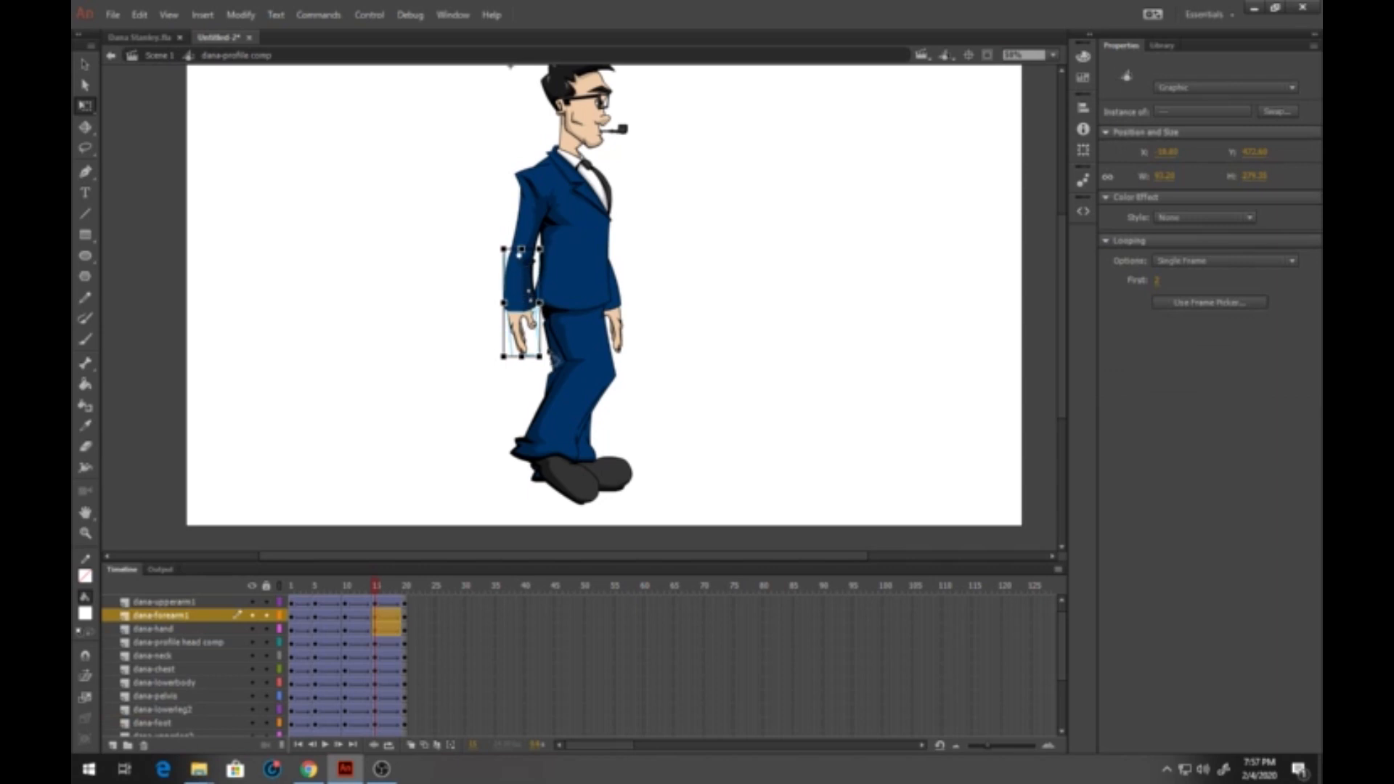
click(549, 354)
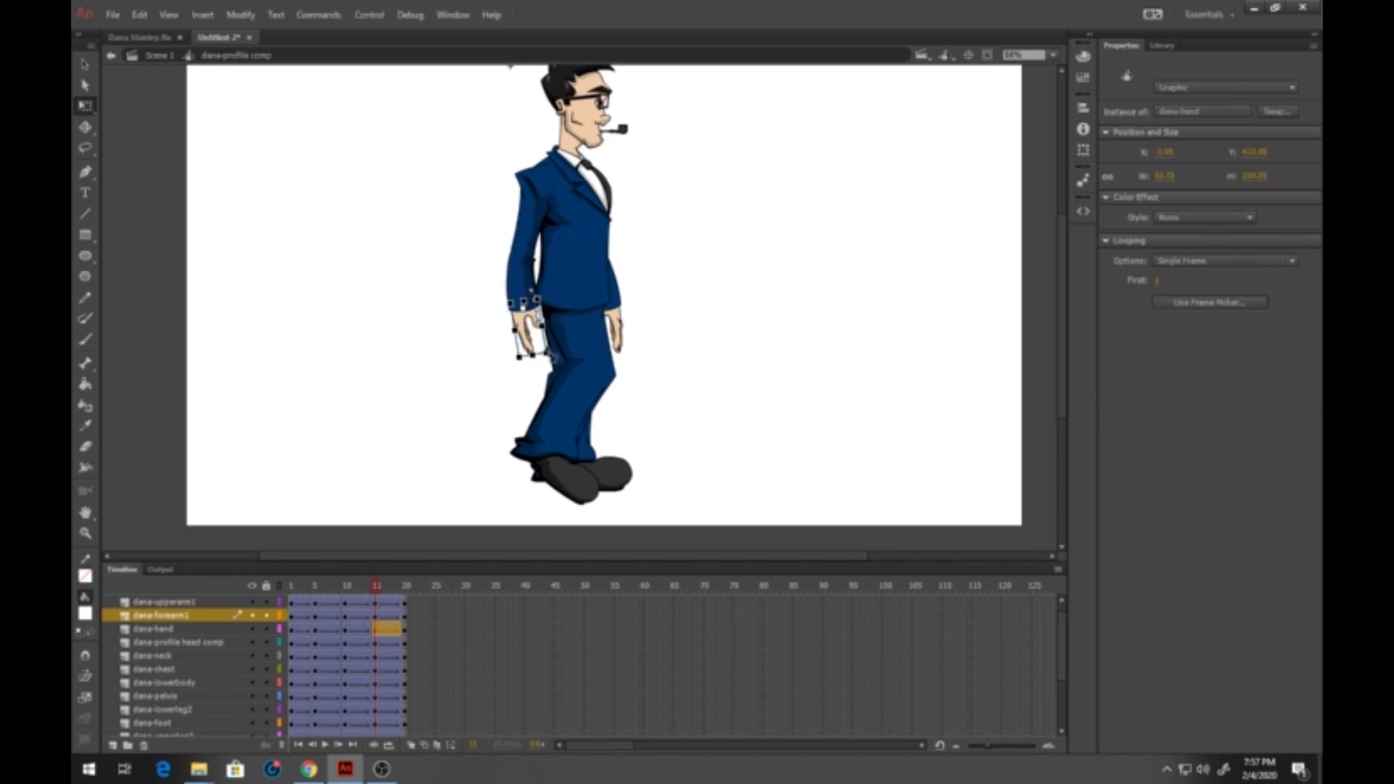
drag(563, 361, 568, 362)
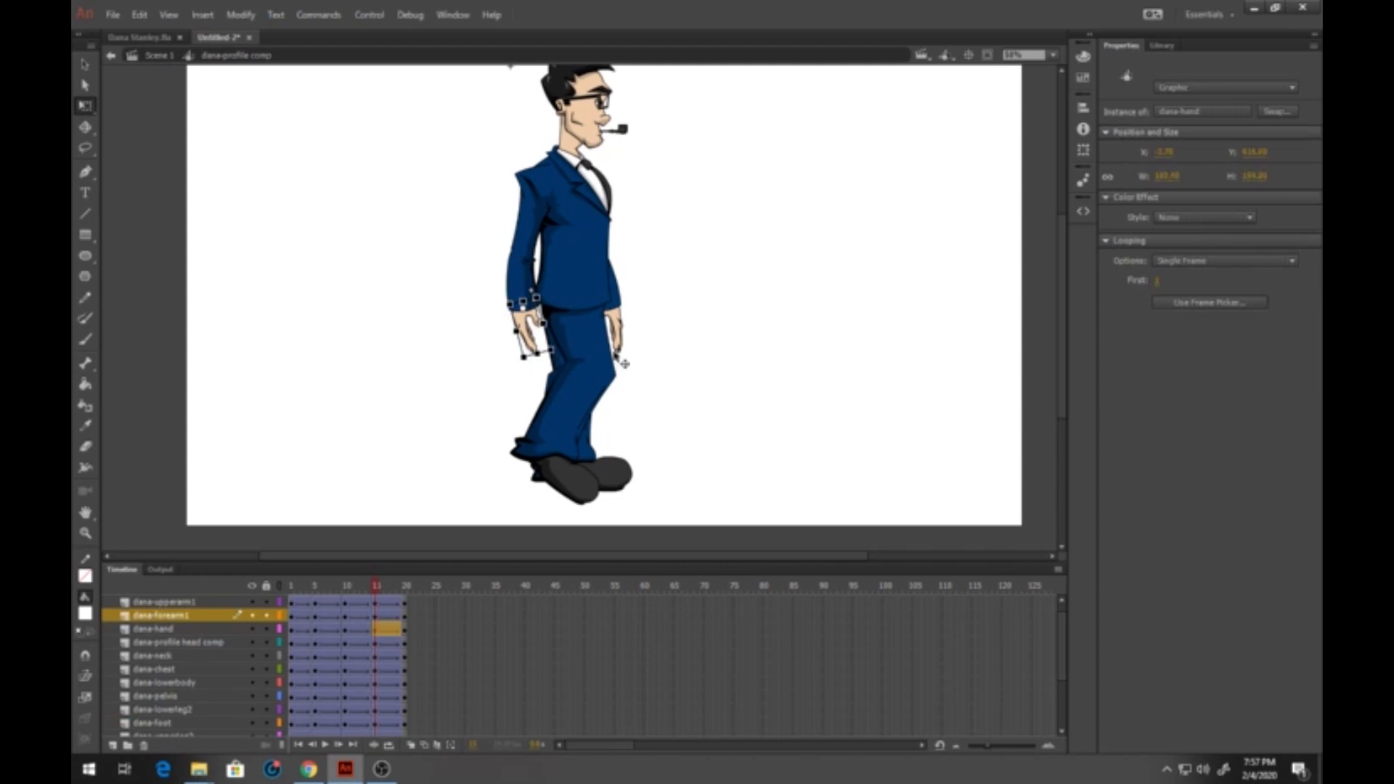
click(619, 319)
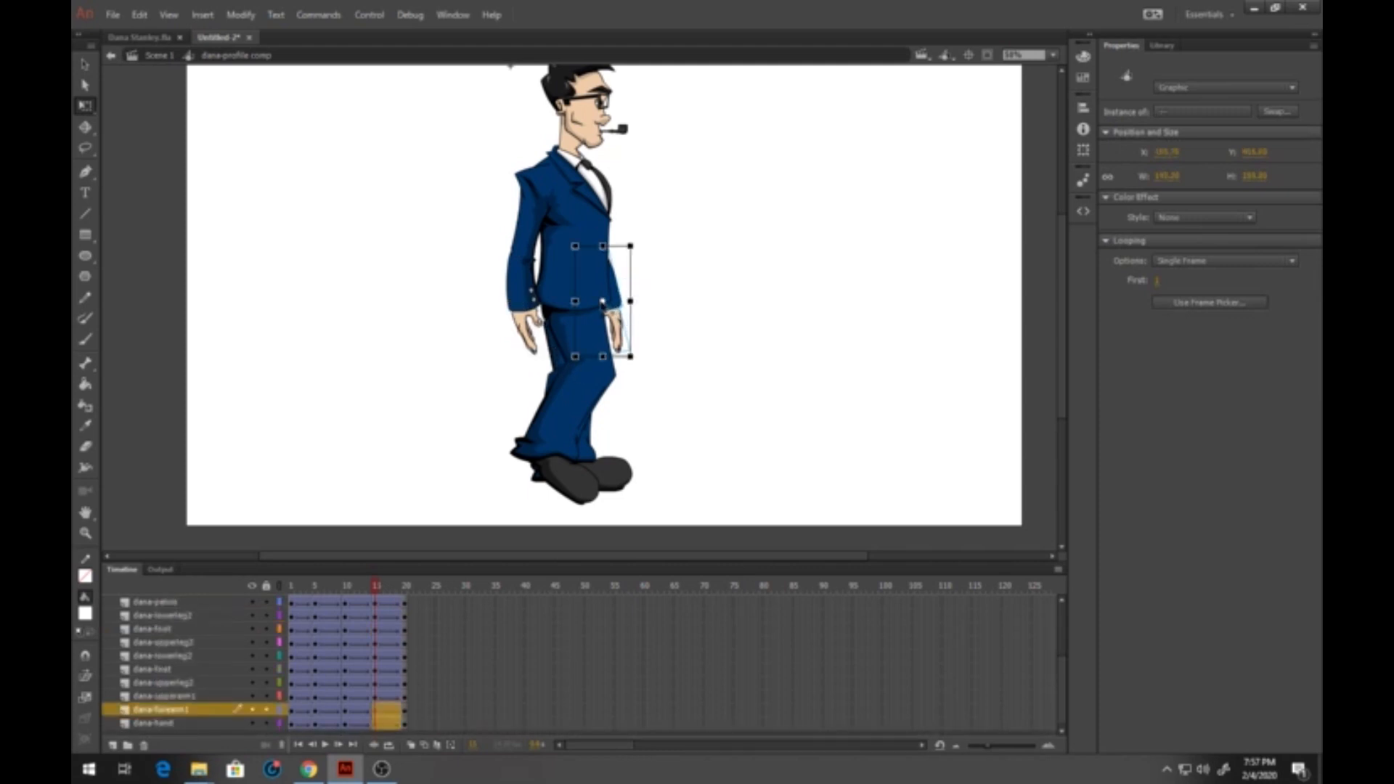
drag(634, 352, 633, 368)
click(622, 324)
key(Return)
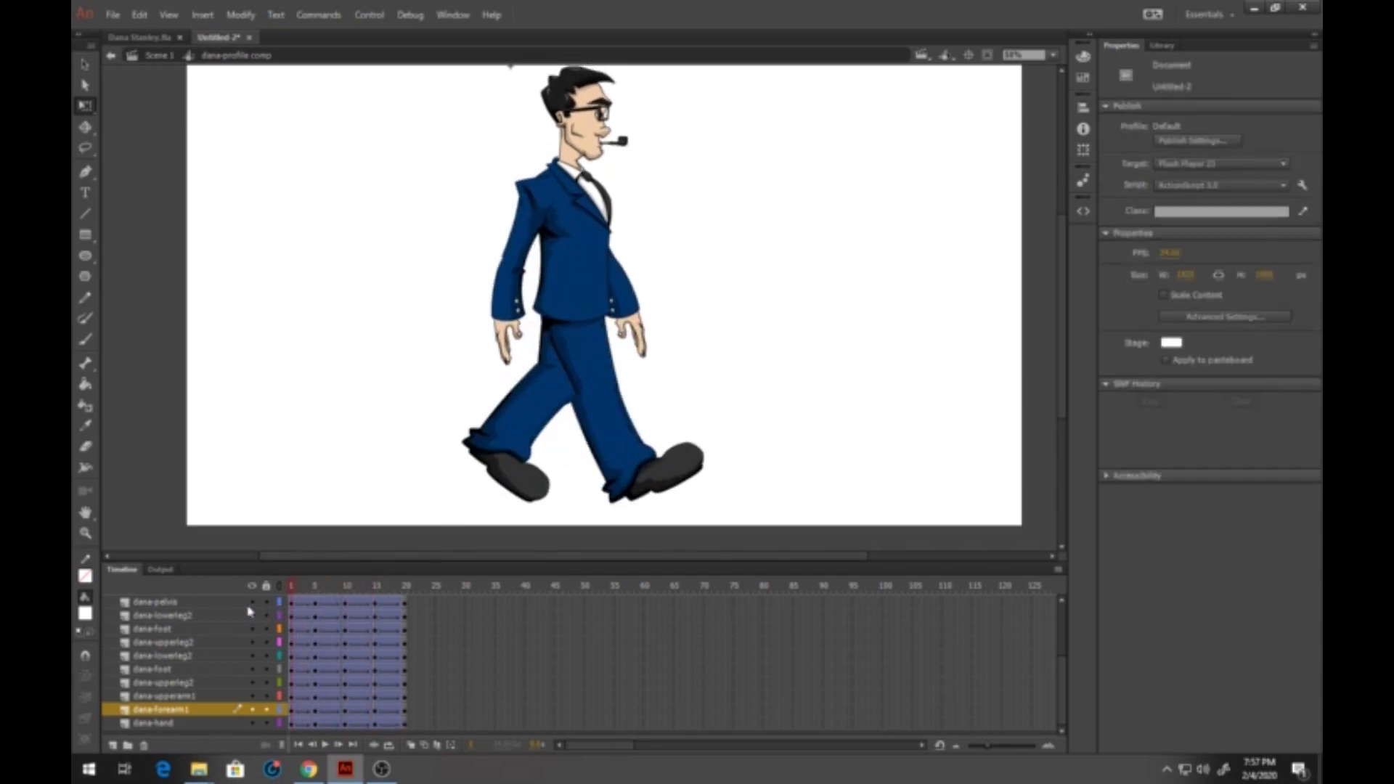
Step: Return to frame 15 and tilt the profile head slightly downward
click(376, 588)
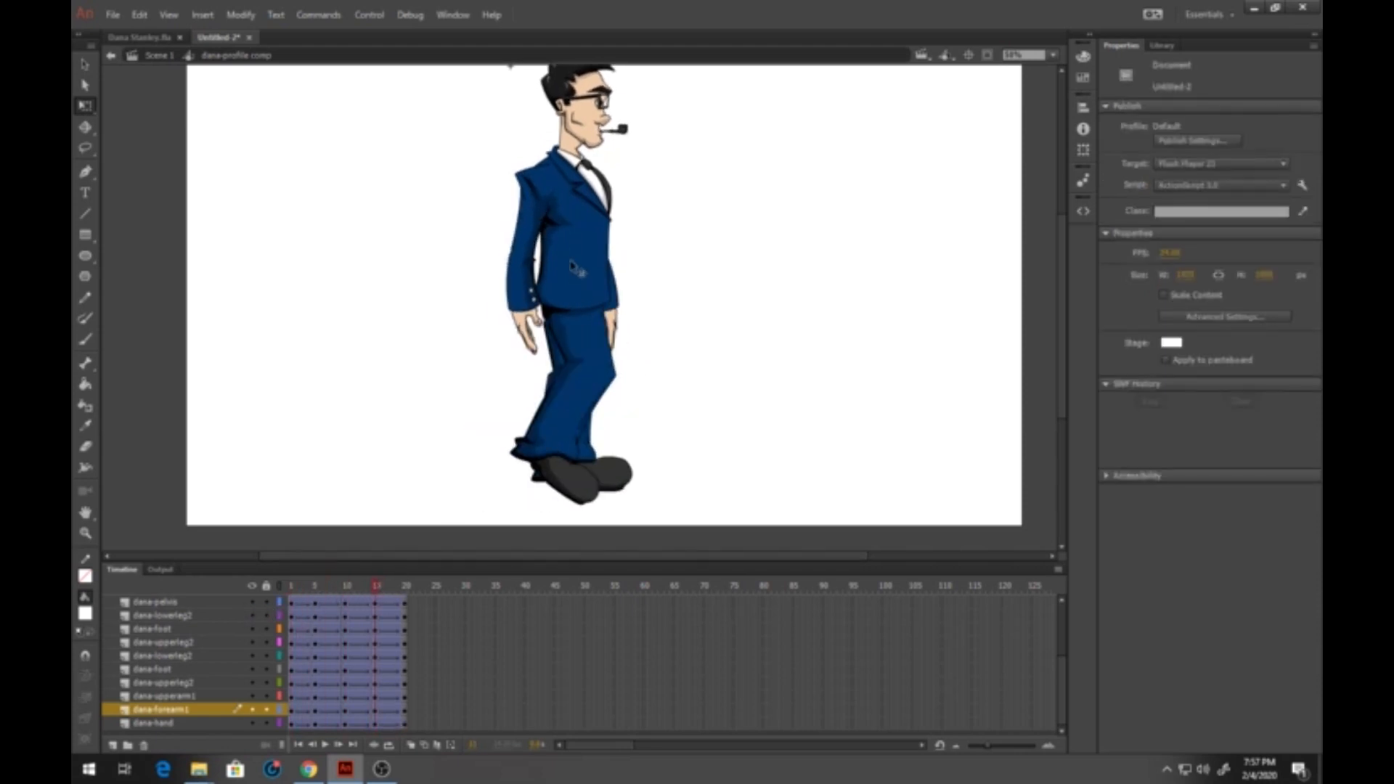
click(583, 130)
scroll(675, 160, up, 1)
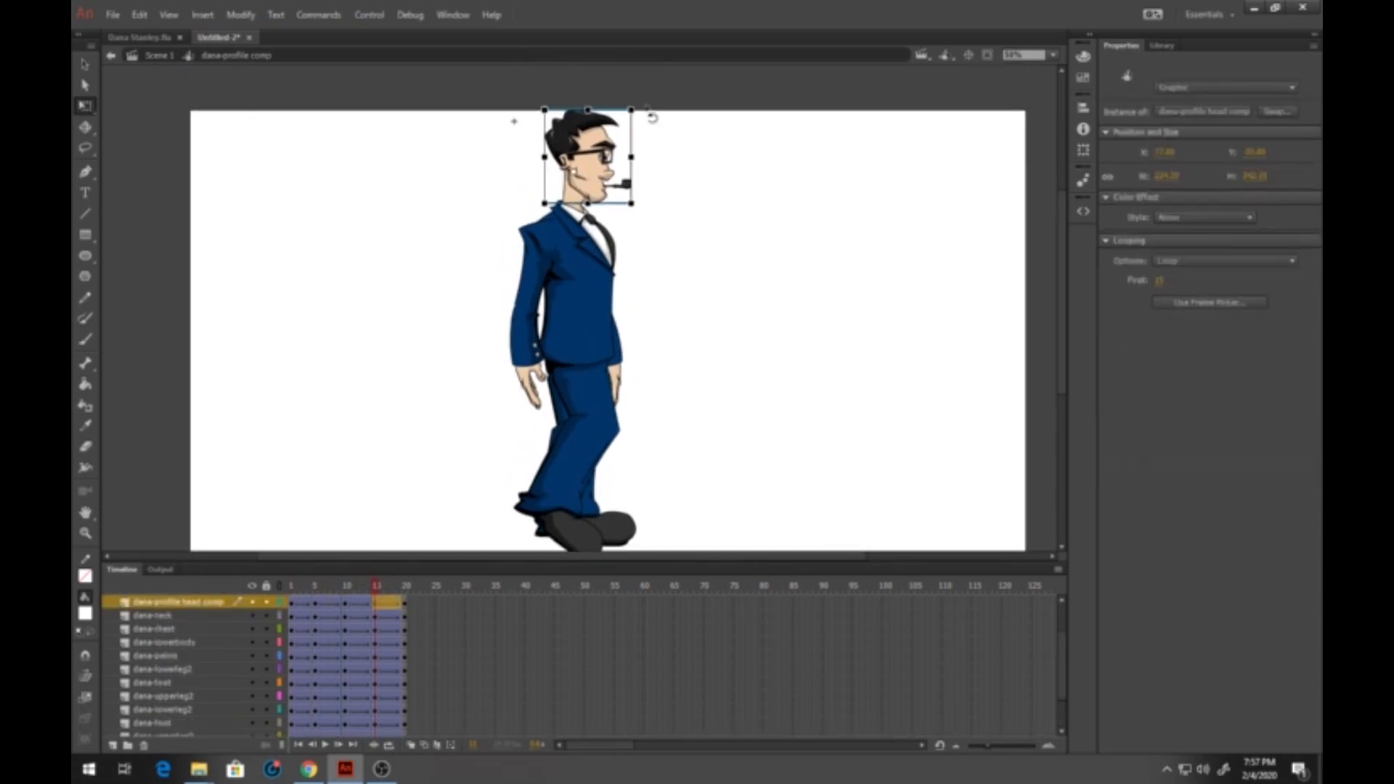
drag(650, 107, 653, 114)
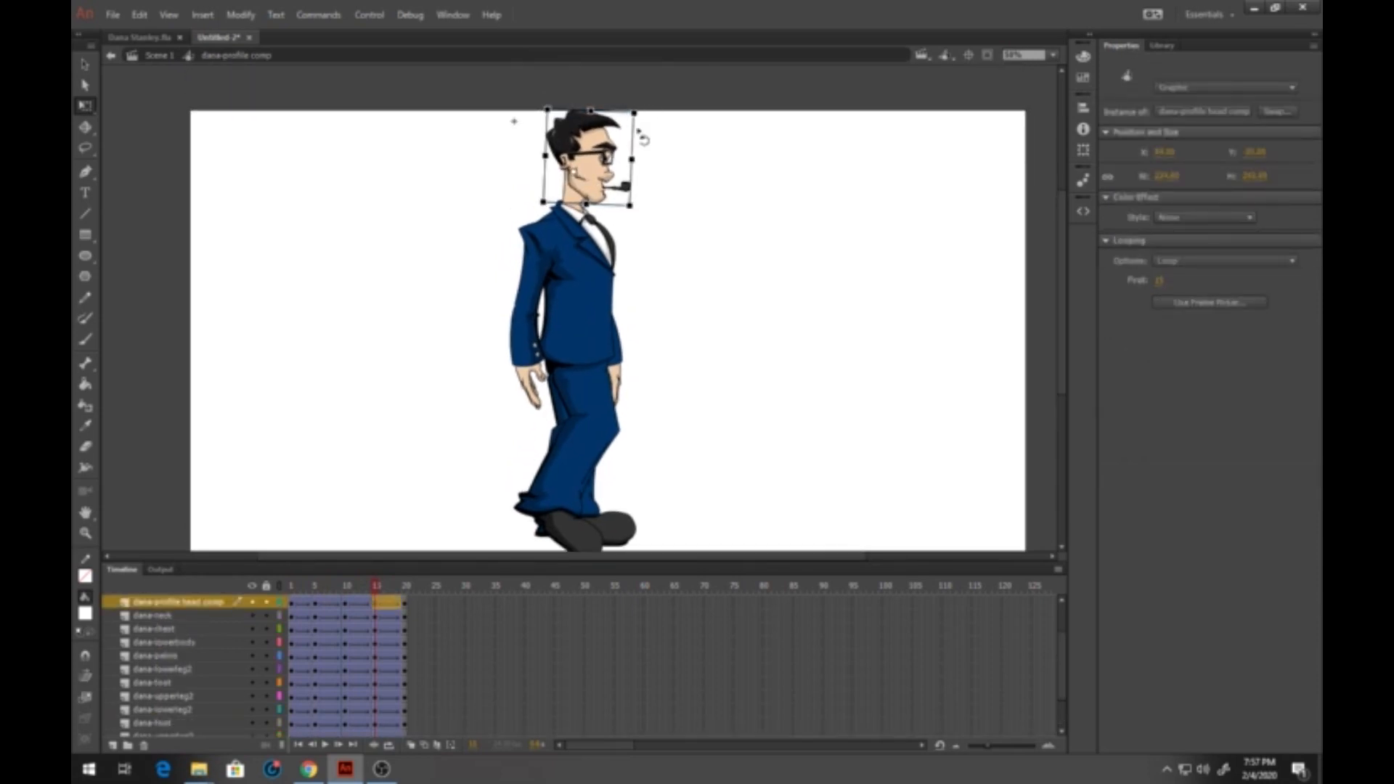
Step: Play the walk cycle from frame 1 and test the movie in the preview player
key(Return)
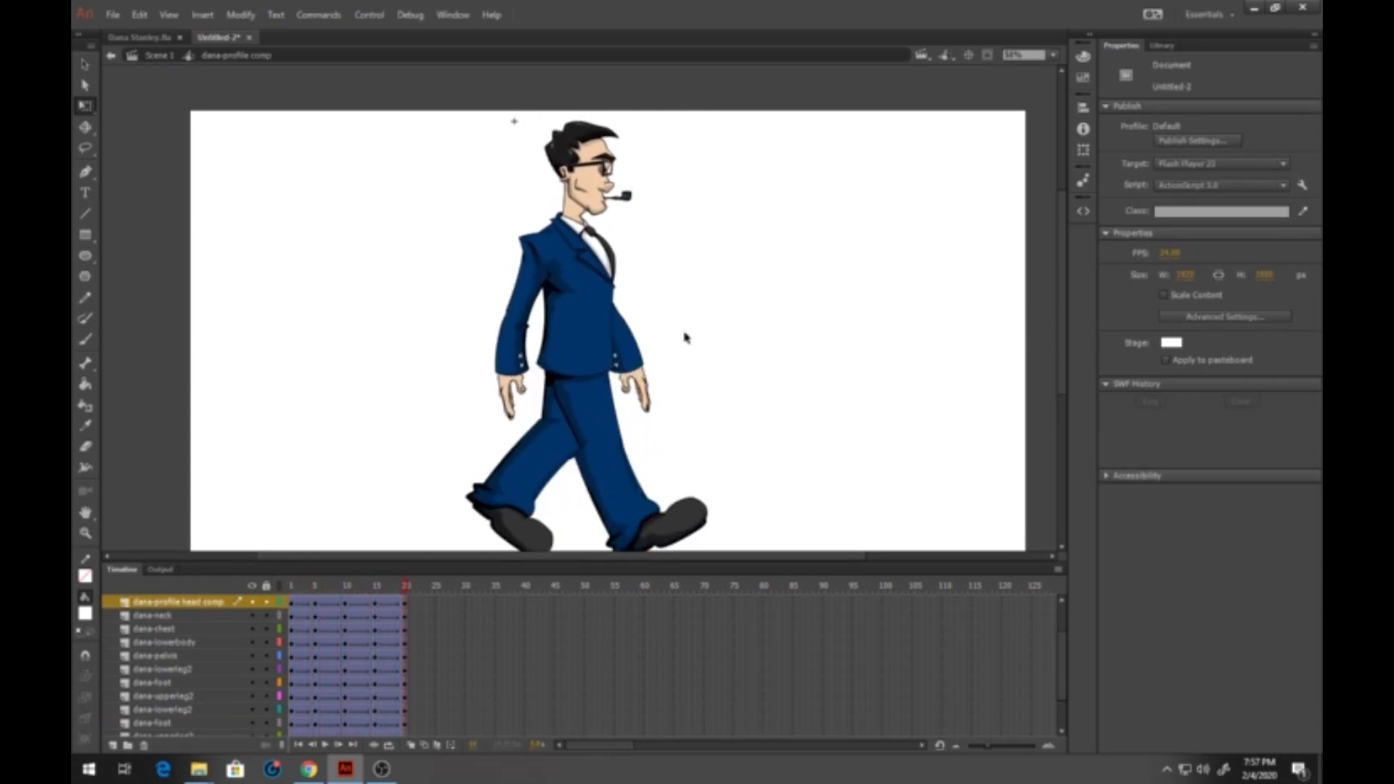
drag(692, 438, 697, 395)
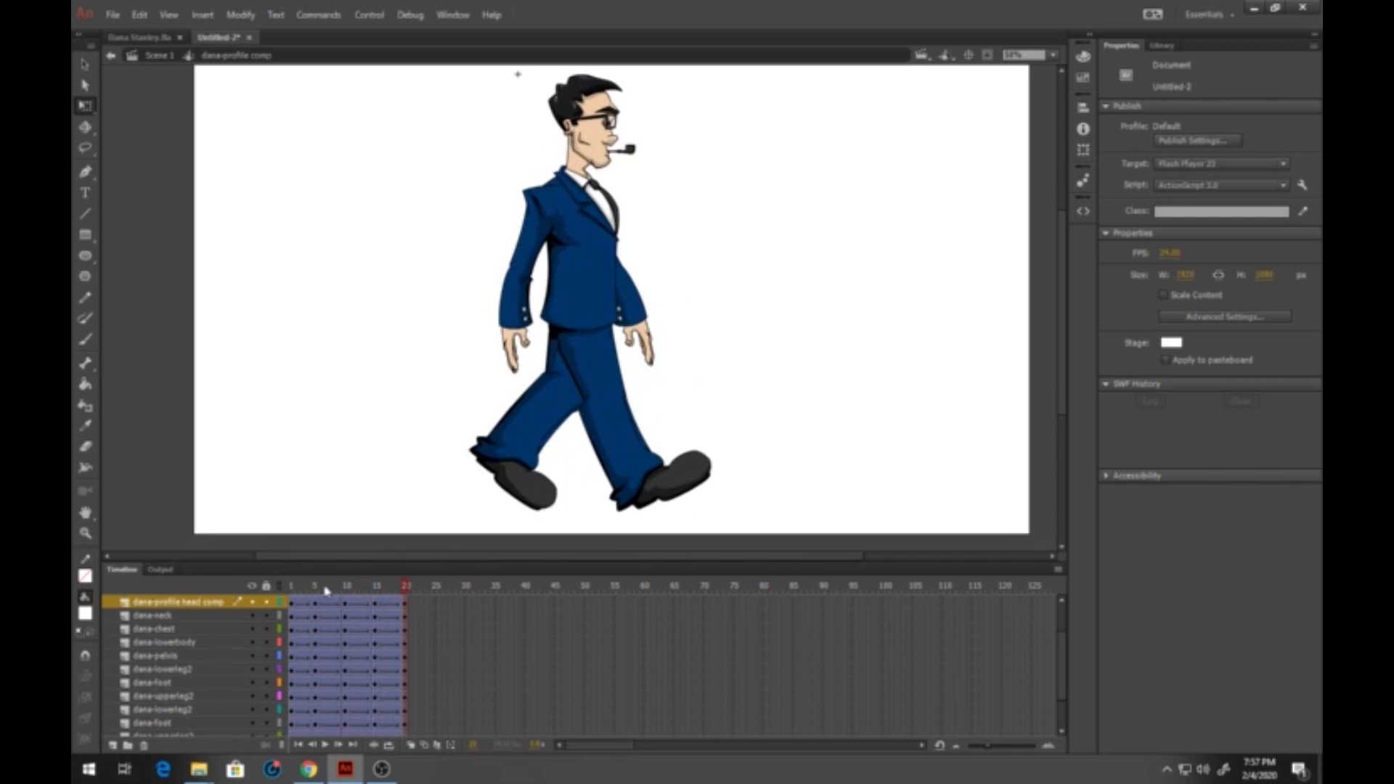
click(289, 604)
key(Return)
key(ctrl+Return)
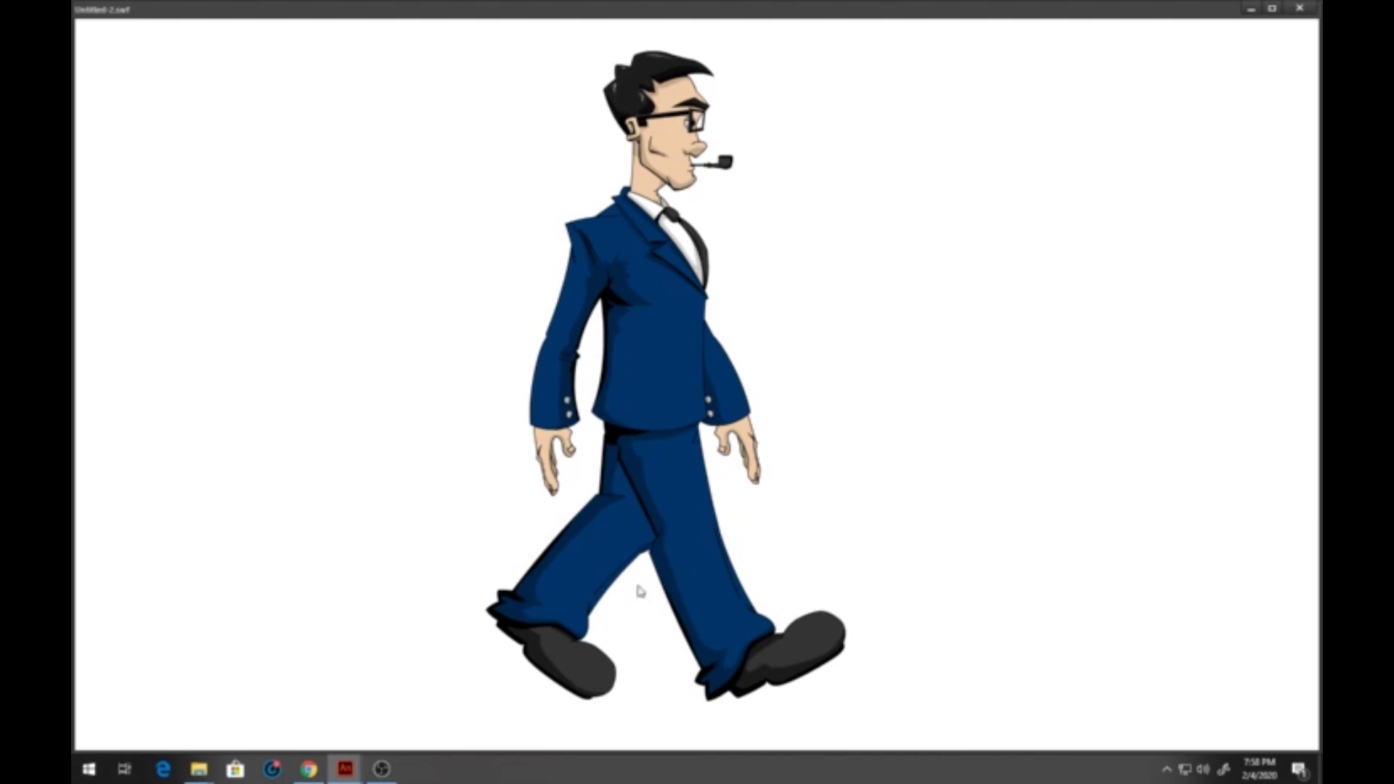
Step: Return to Scene 1, extend the Dana layer to frame 19, and test the movie in the preview player
click(1300, 8)
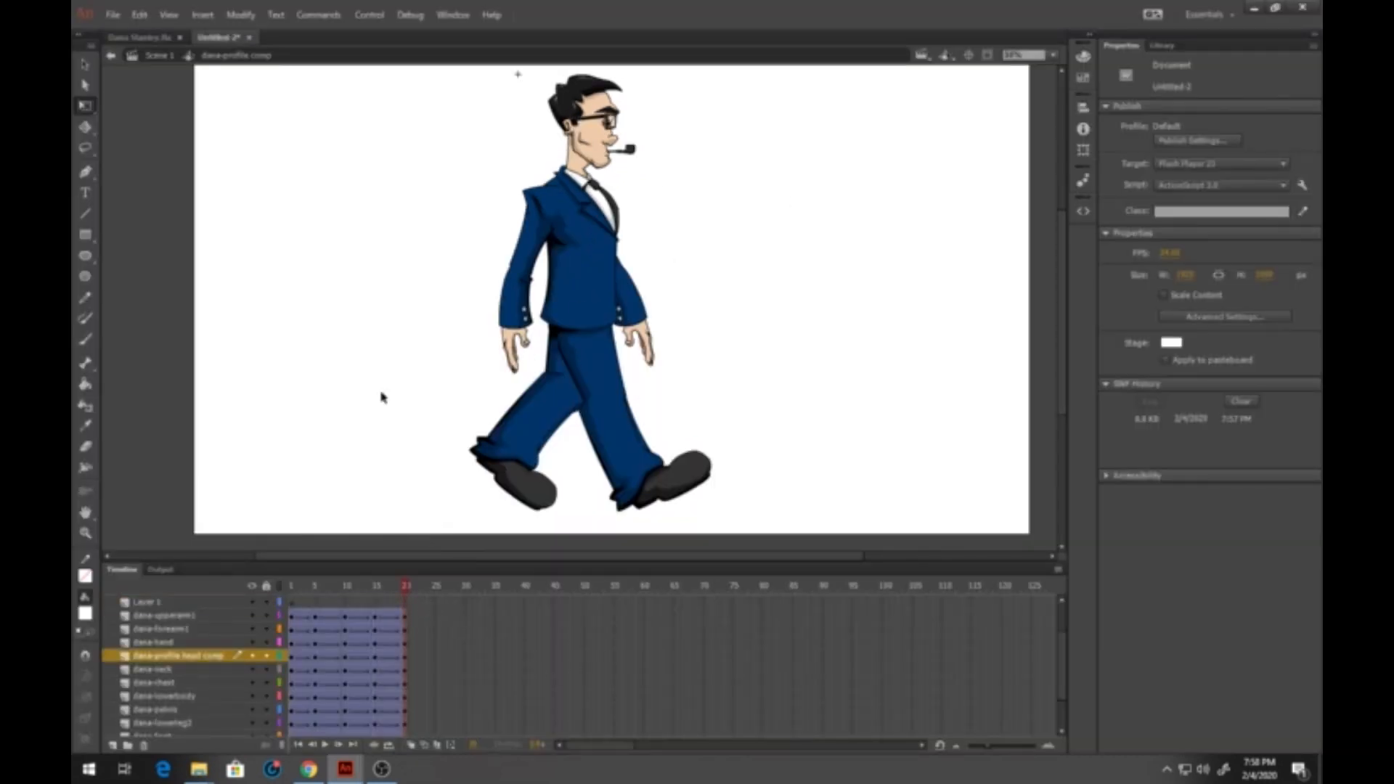
click(160, 56)
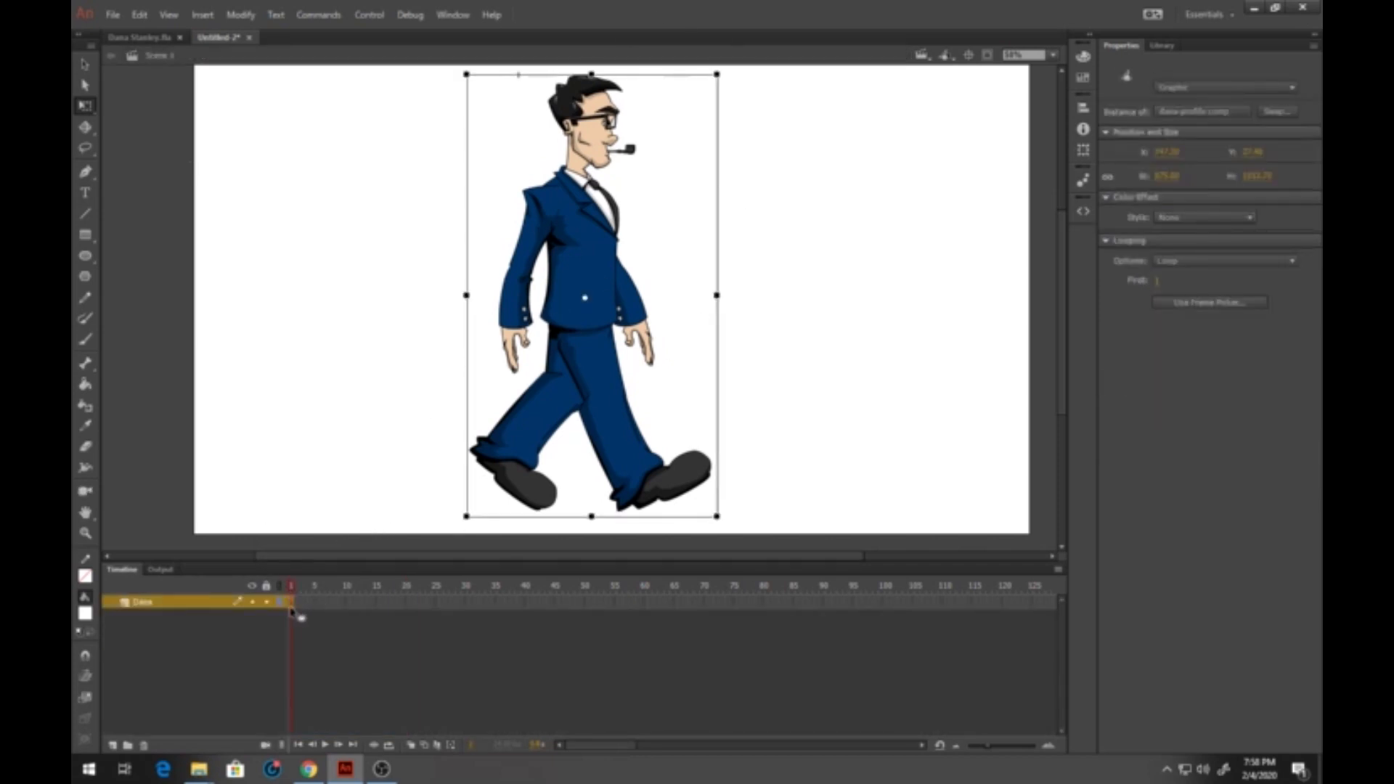
click(398, 602)
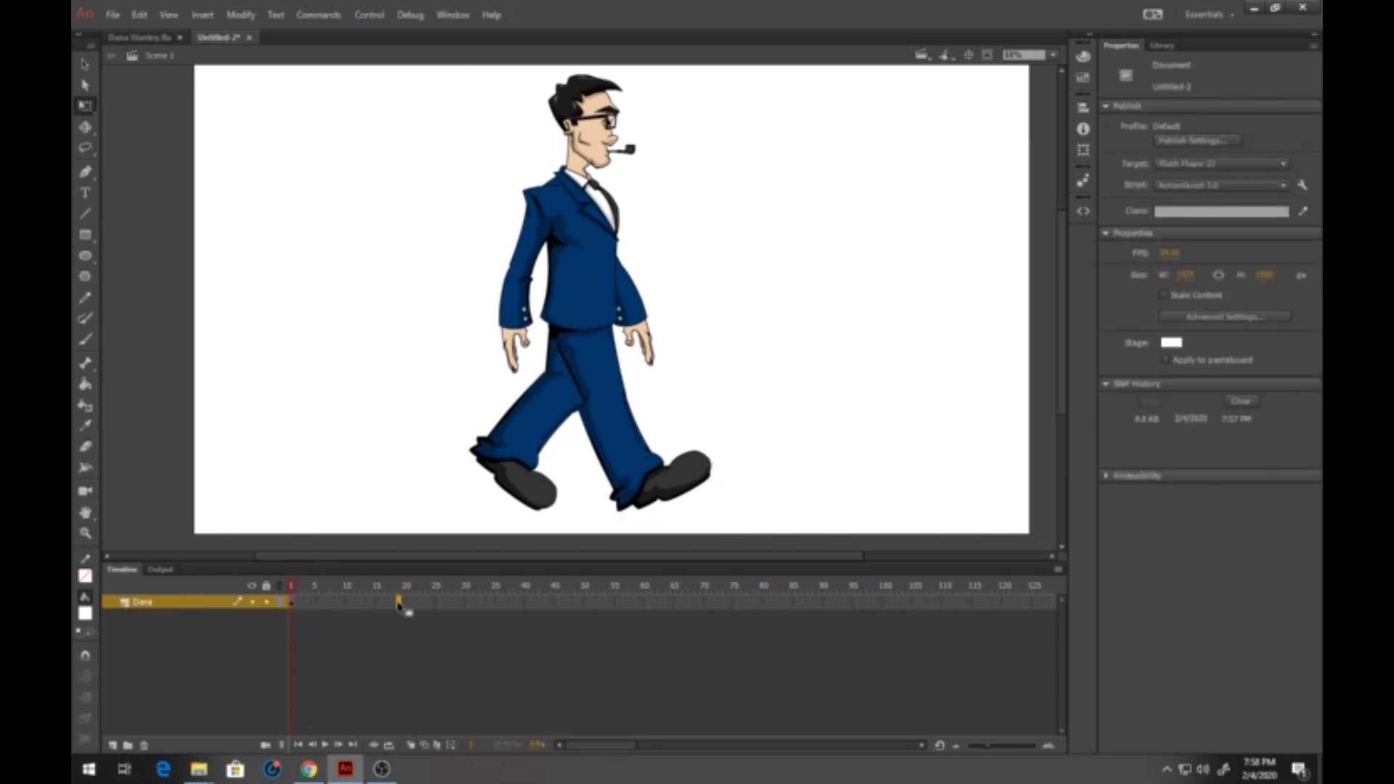
key(F6)
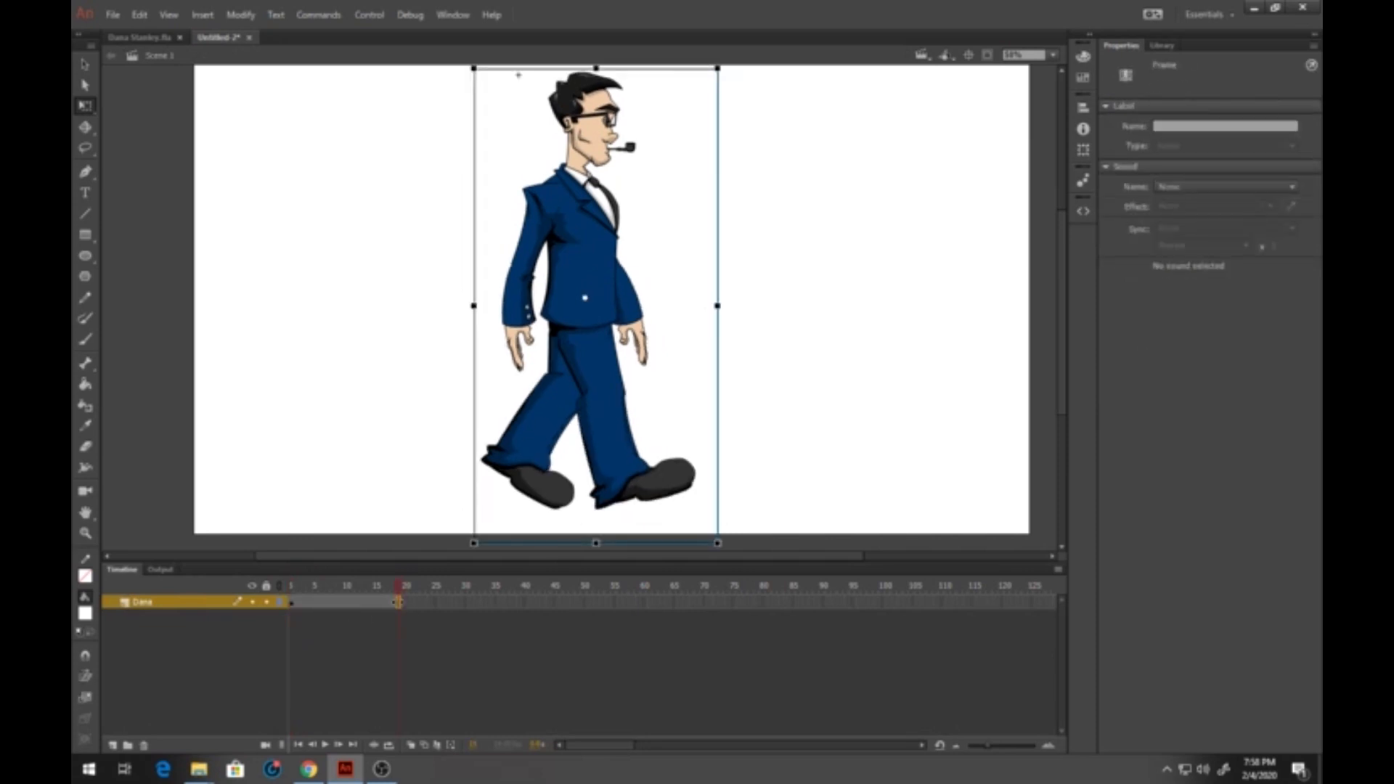
key(ctrl+Return)
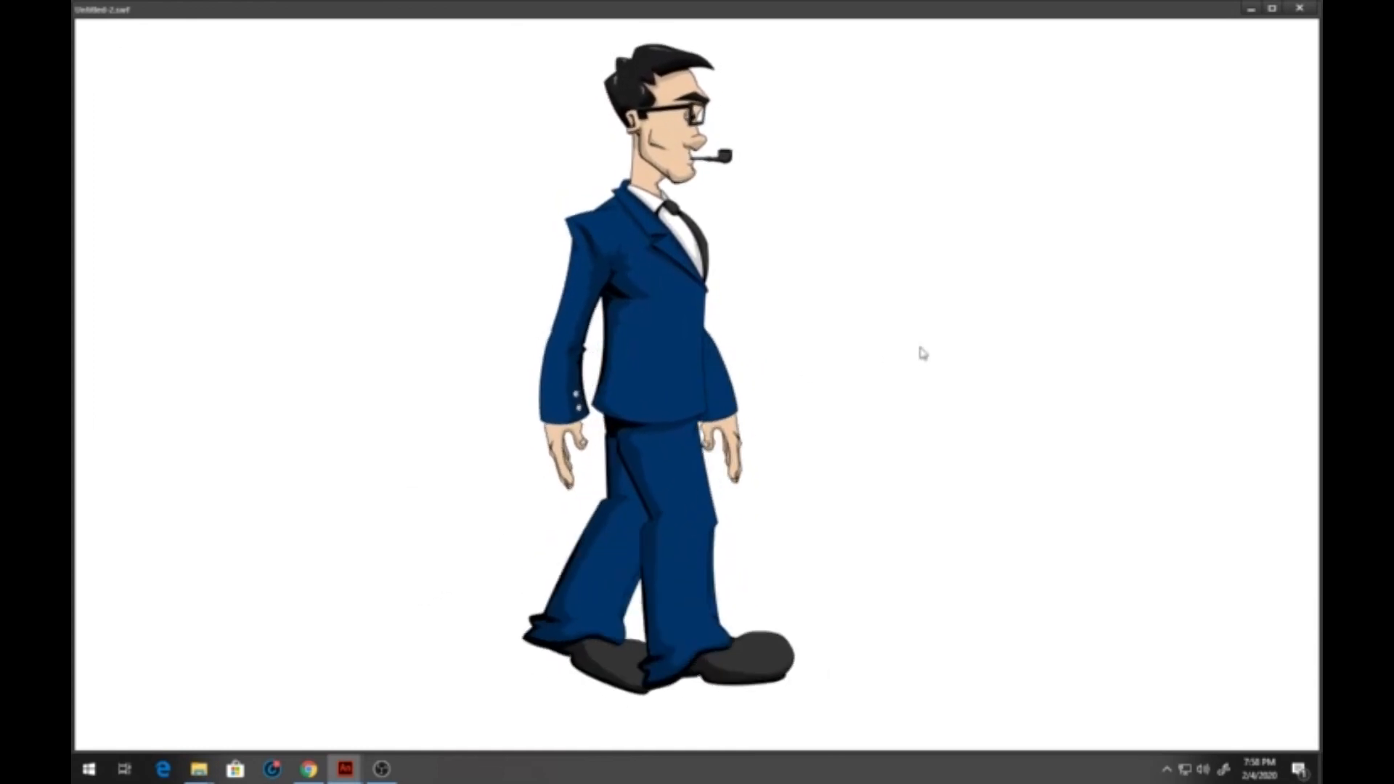
click(1300, 8)
Step: Reopen the profile figure's symbol from the main scene and play its walk cycle through to the last frame
click(656, 336)
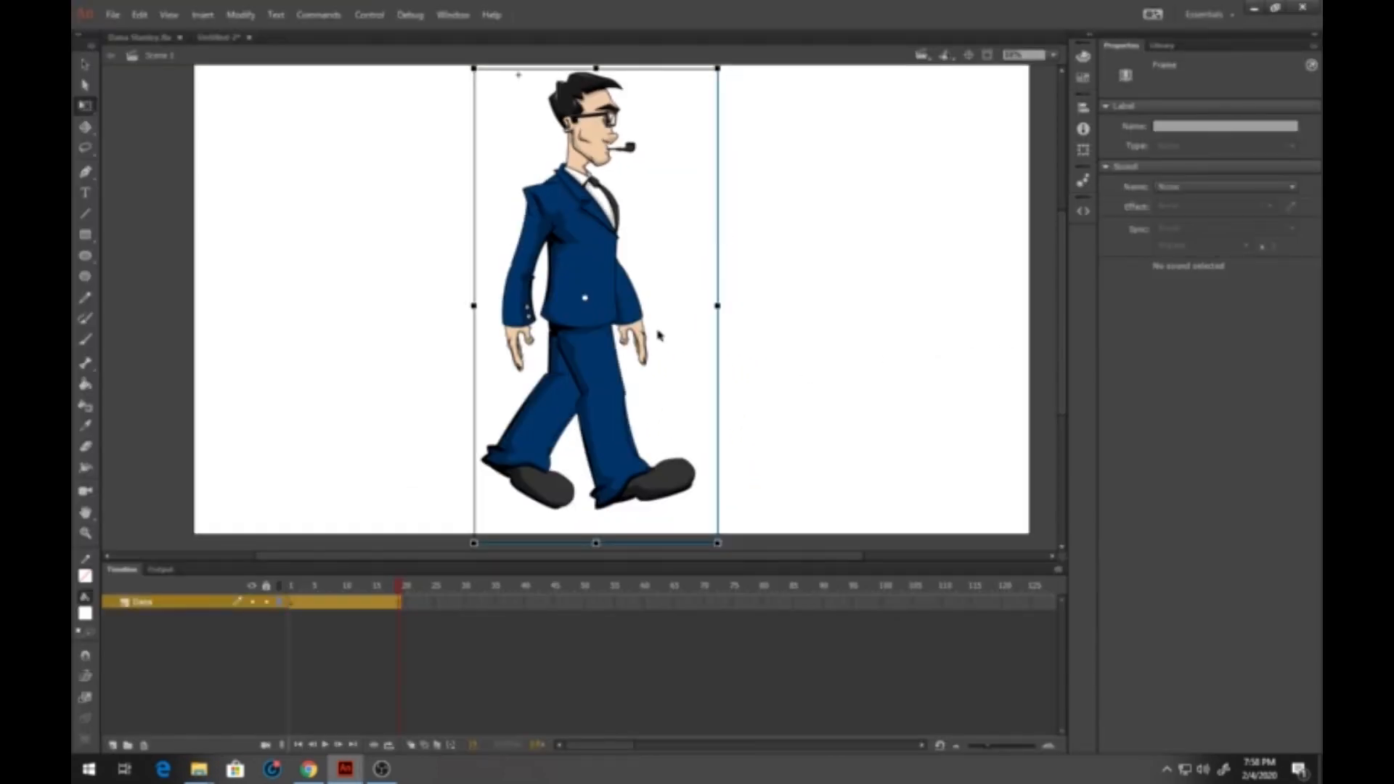
click(401, 604)
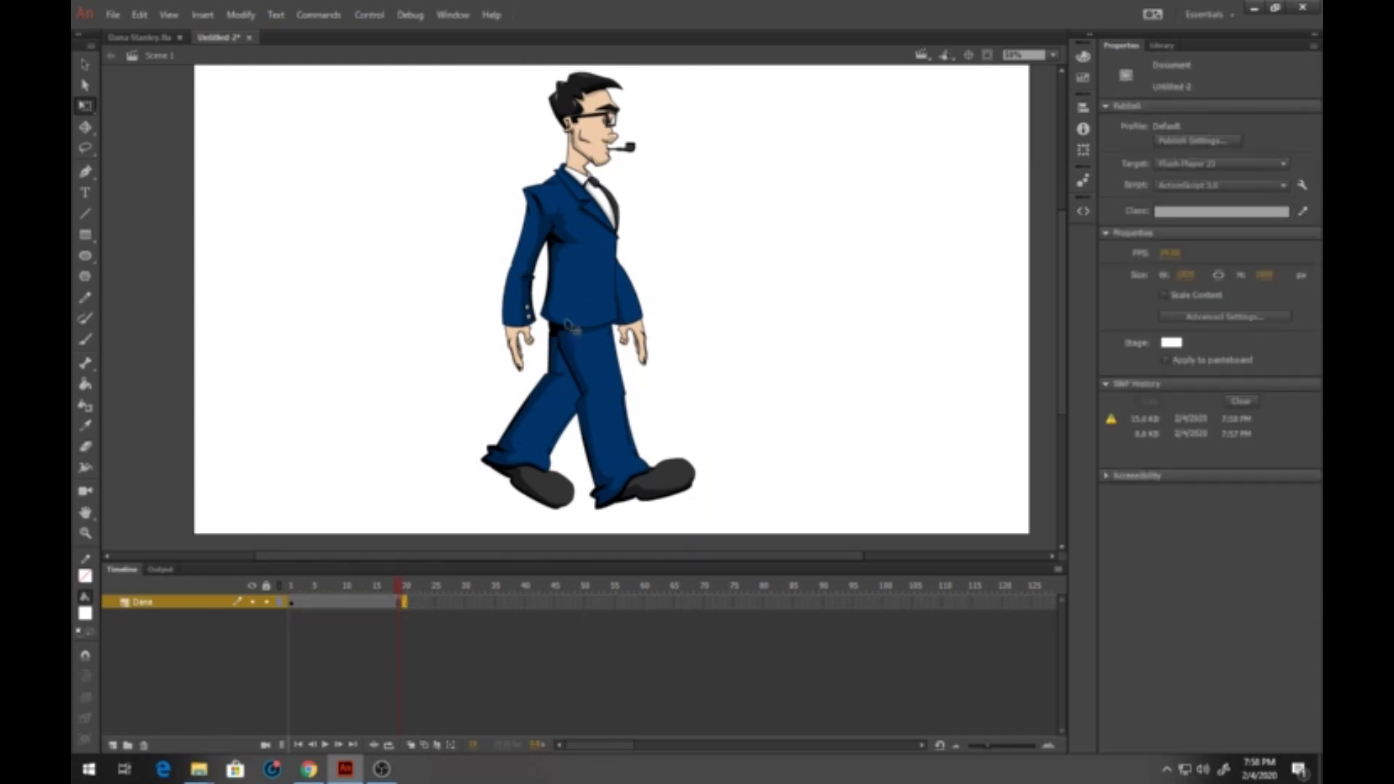
double_click(603, 269)
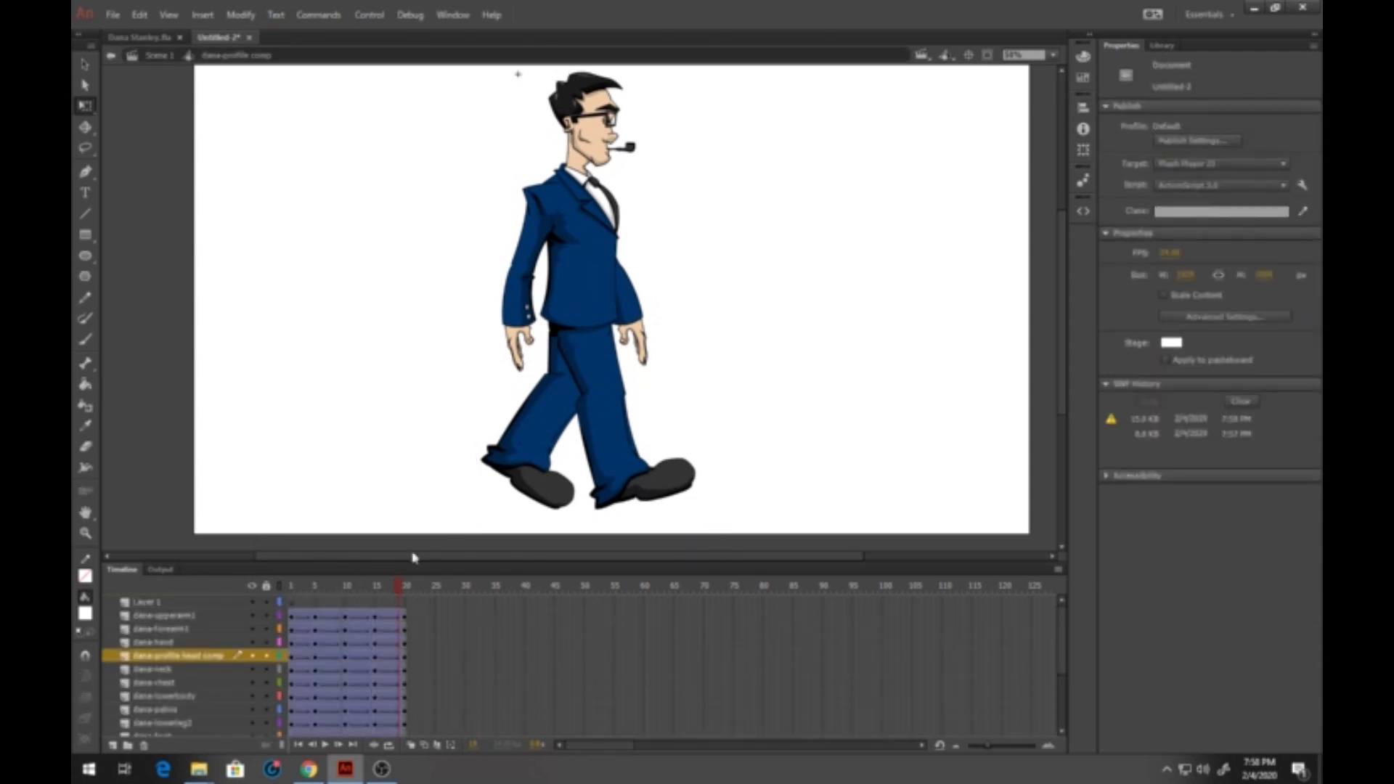
key(Return)
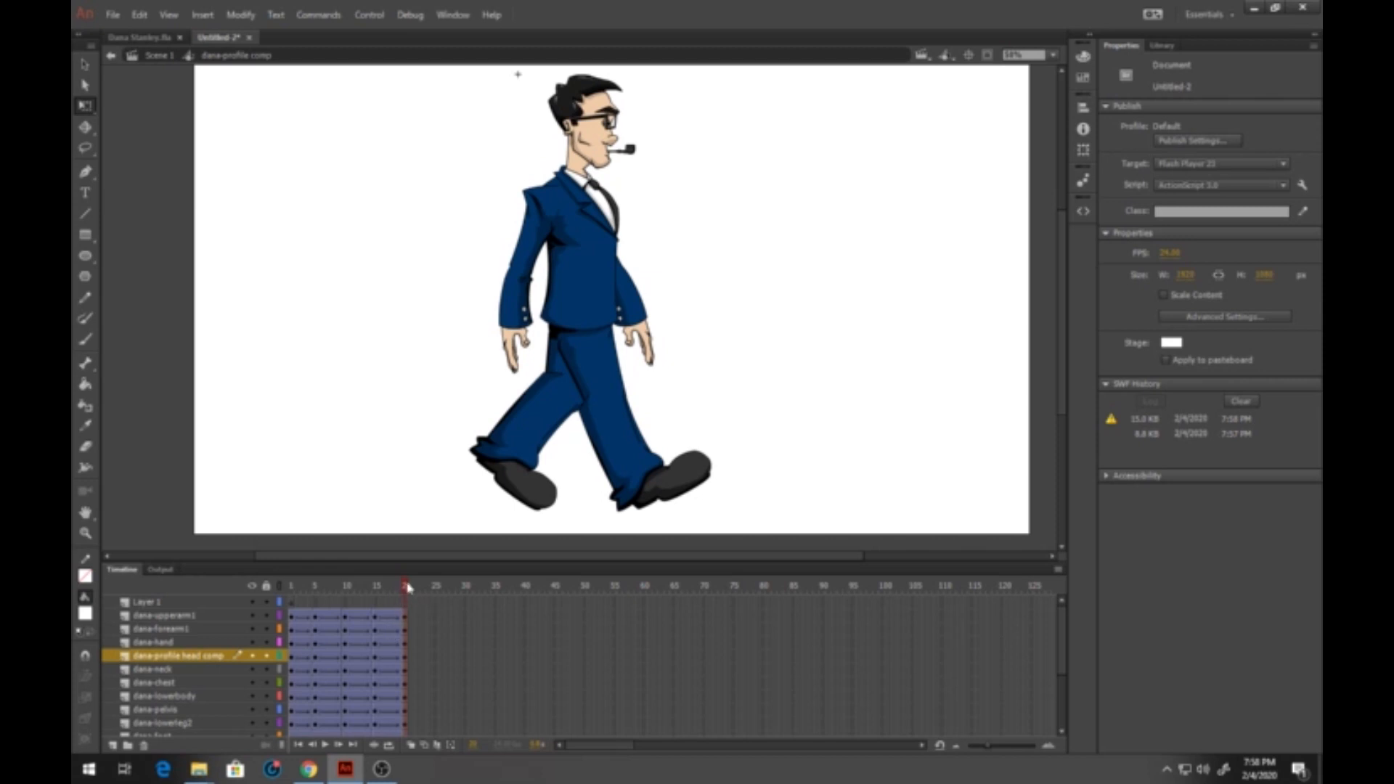
Step: Enlarge the timeline area and insert one frame at frame 3 across all layers of the walk cycle
drag(462, 560, 459, 514)
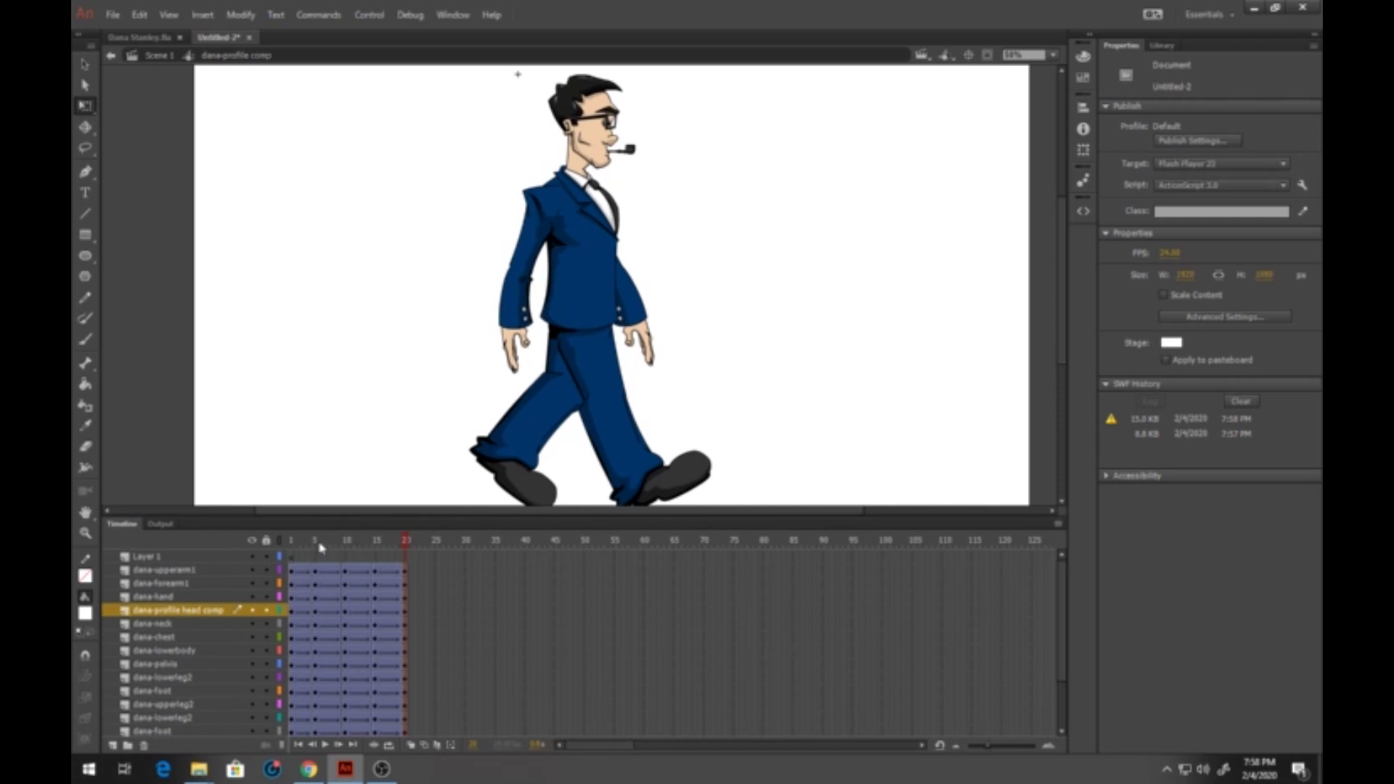
drag(321, 548, 308, 760)
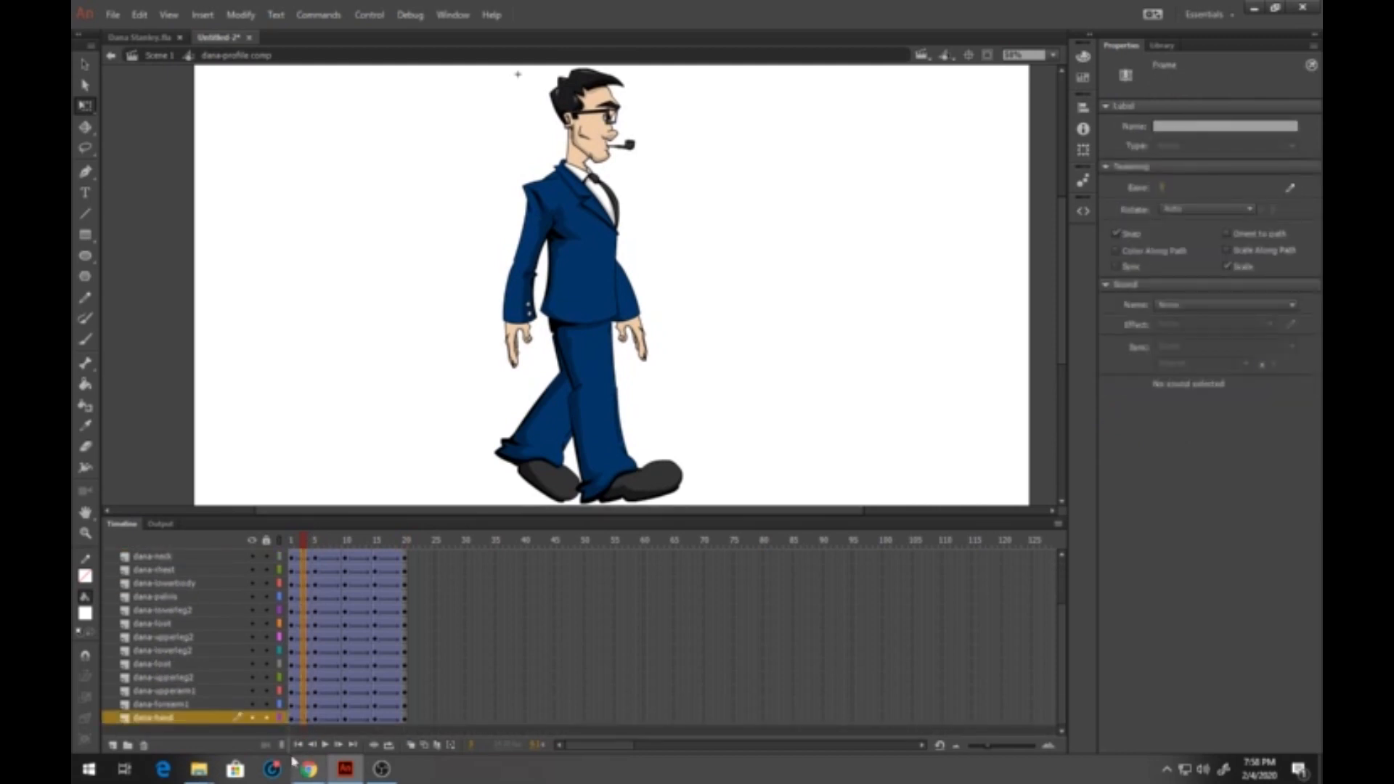
mouse_move(308, 764)
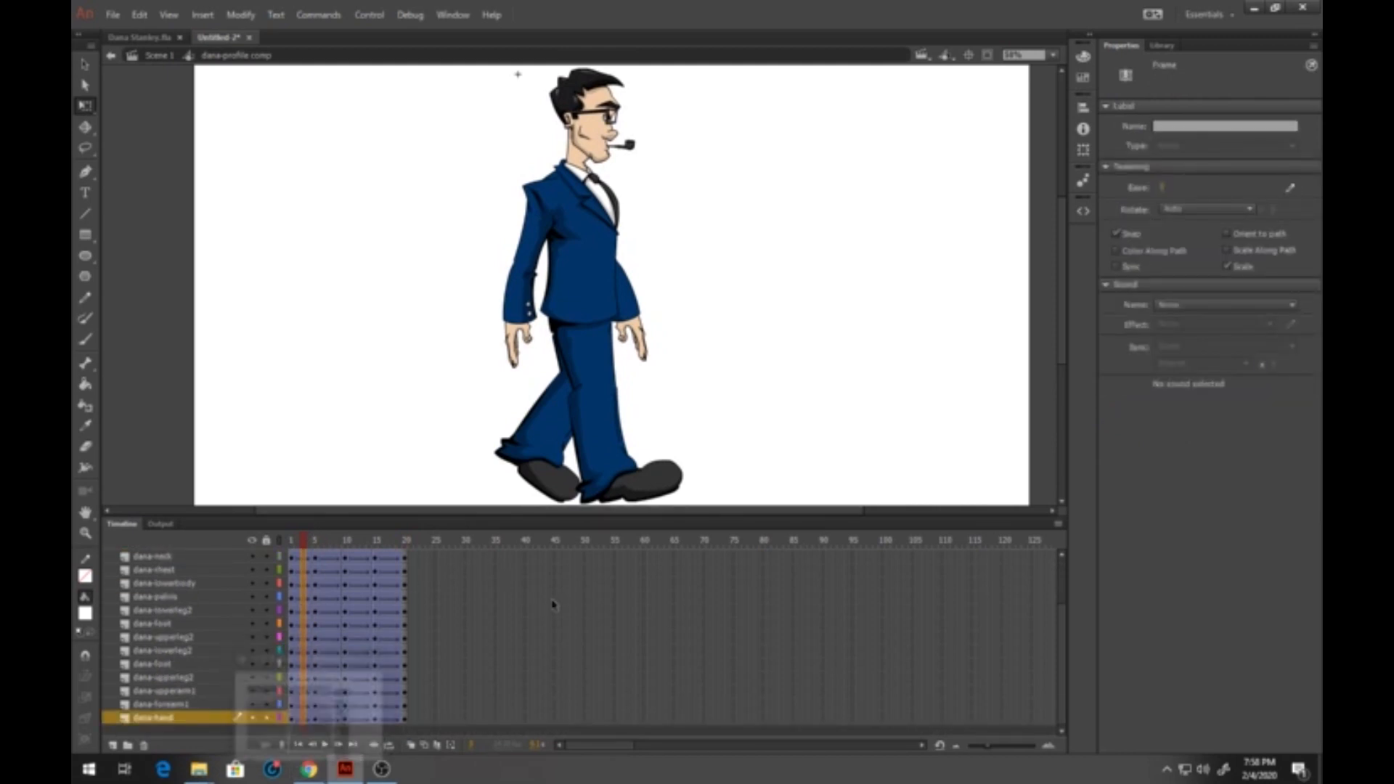
key(F5)
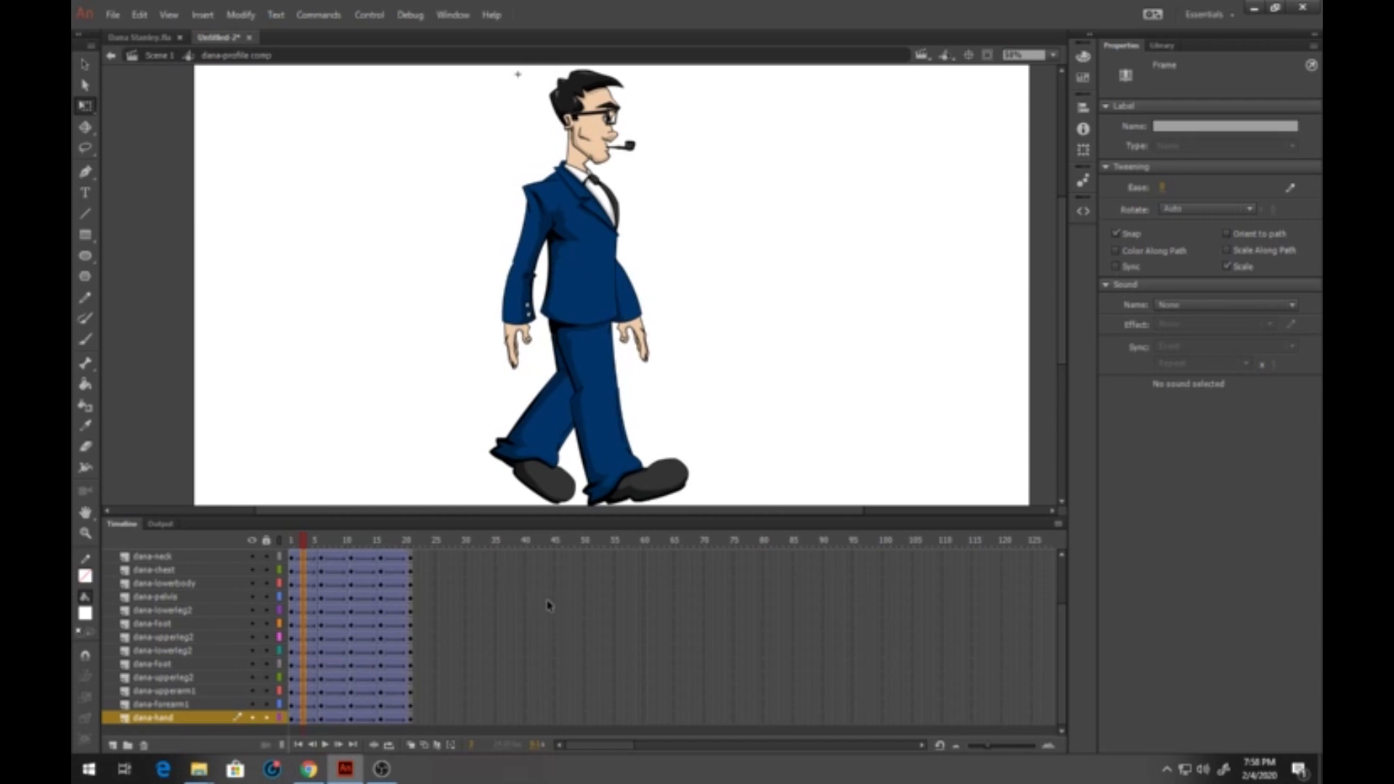
right_click(306, 609)
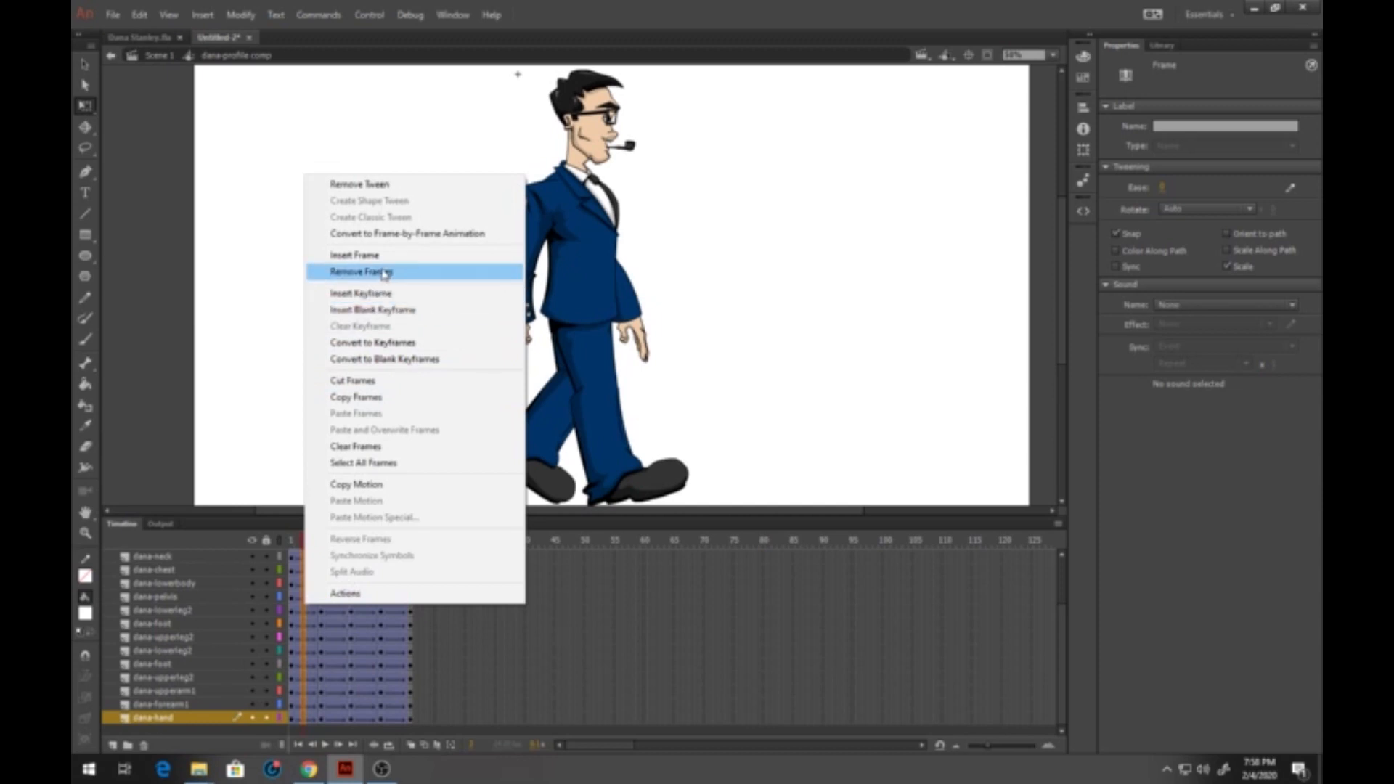
Step: Compare the poses at frames 1 and 6, and scrub to frame 9 to examine the legs up close
click(292, 639)
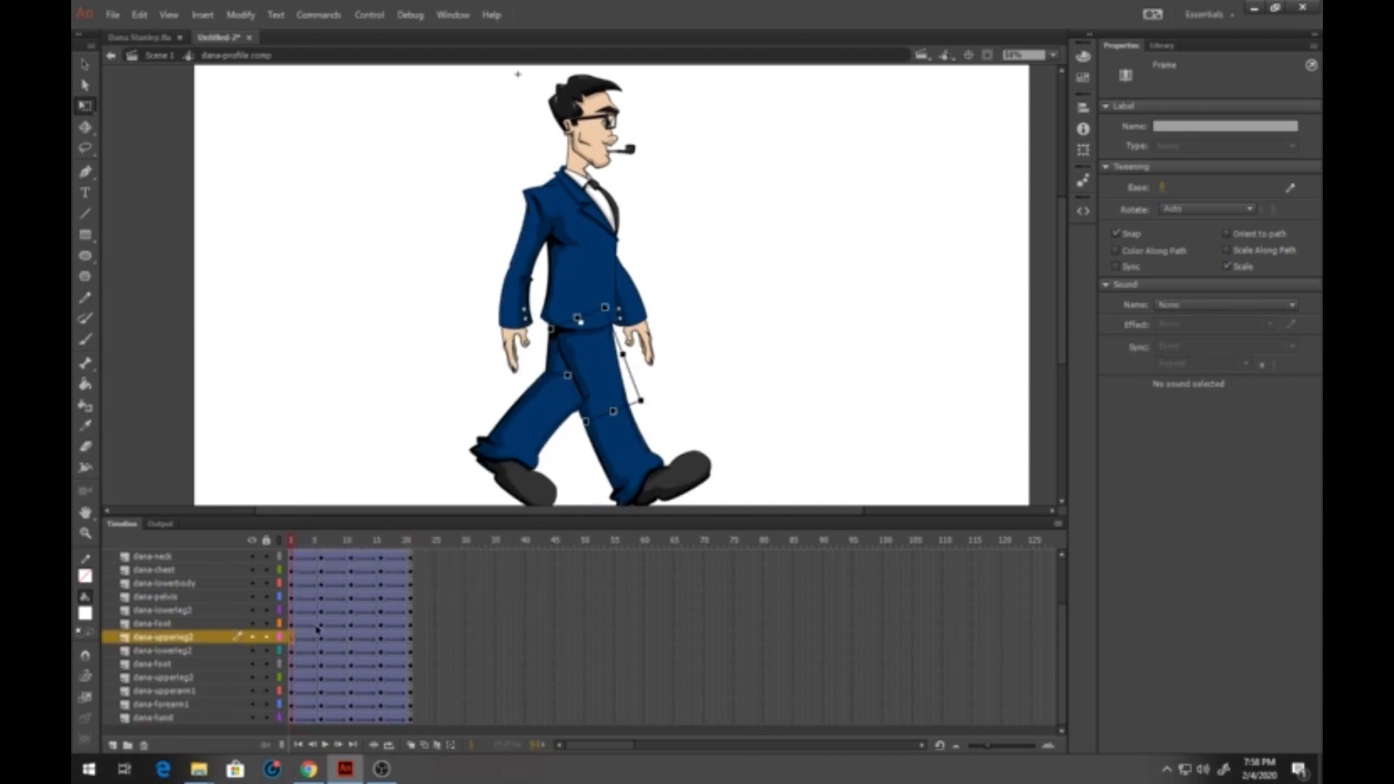
click(322, 629)
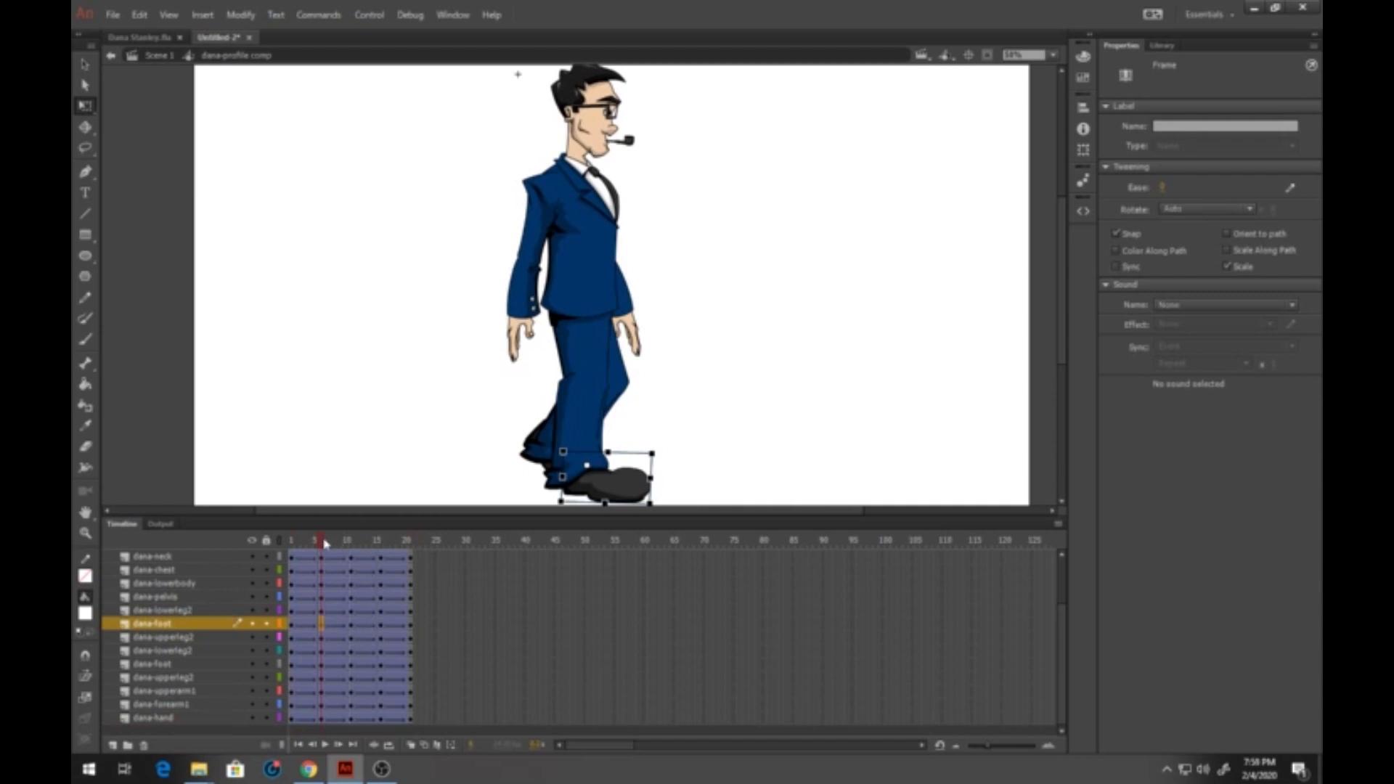
drag(322, 544, 292, 543)
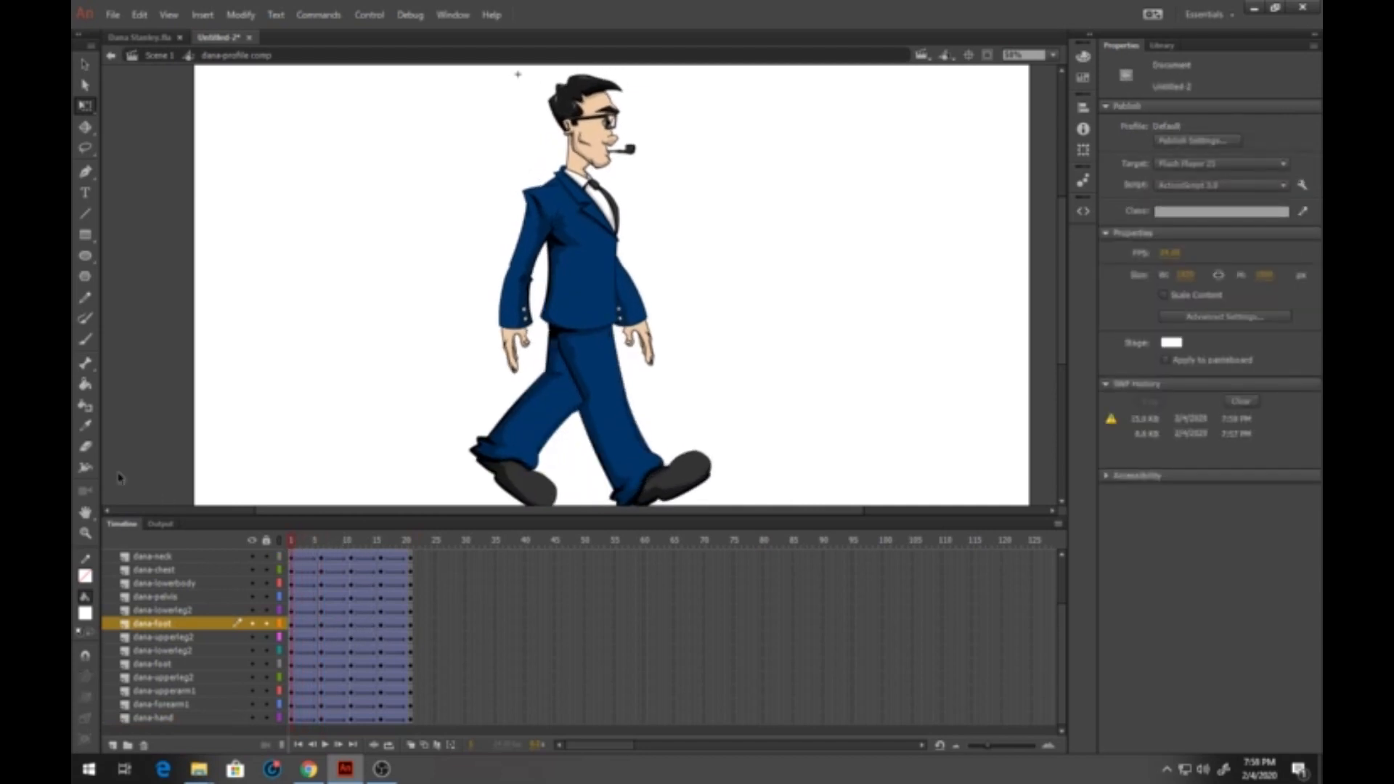
click(86, 534)
drag(427, 290, 739, 507)
drag(295, 546, 340, 546)
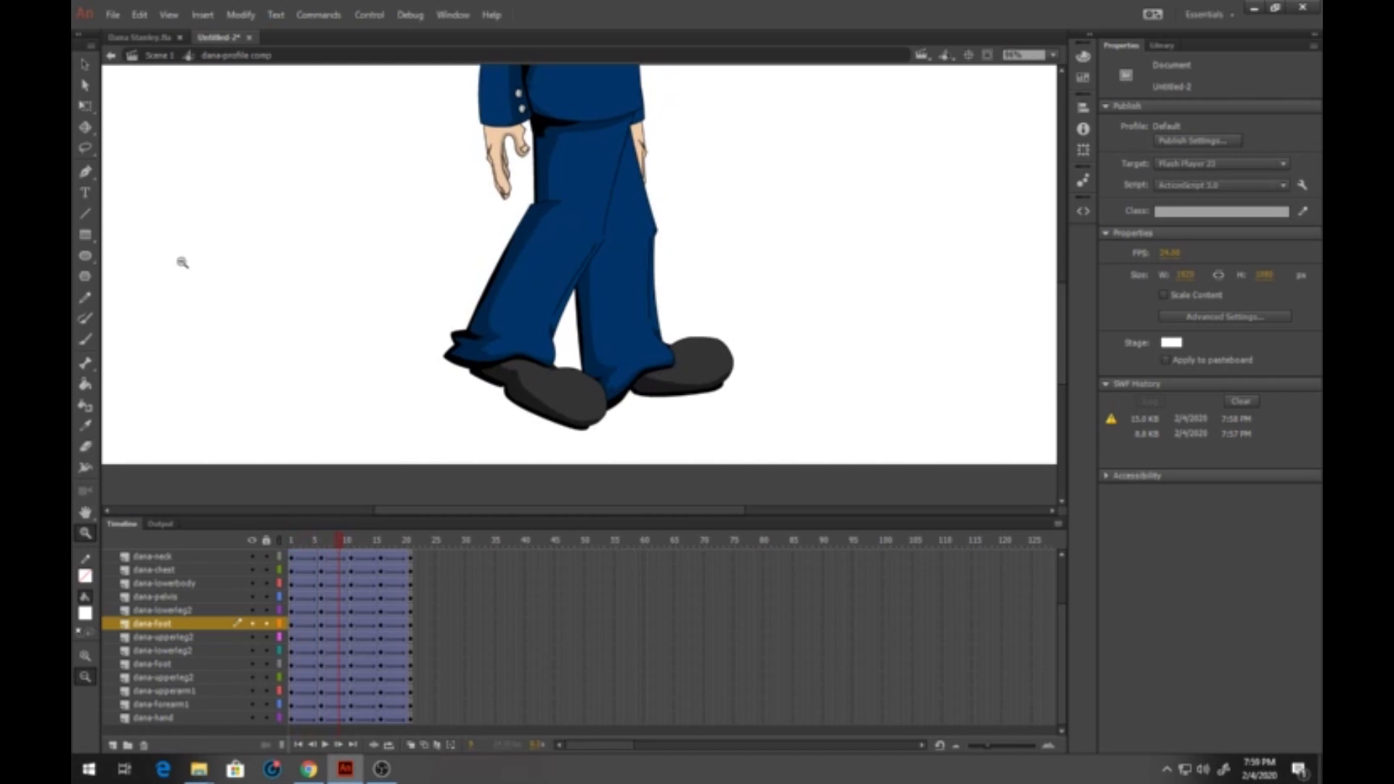
Step: At frame 6, reposition the far foot so it sits beneath its trouser cuff
click(85, 64)
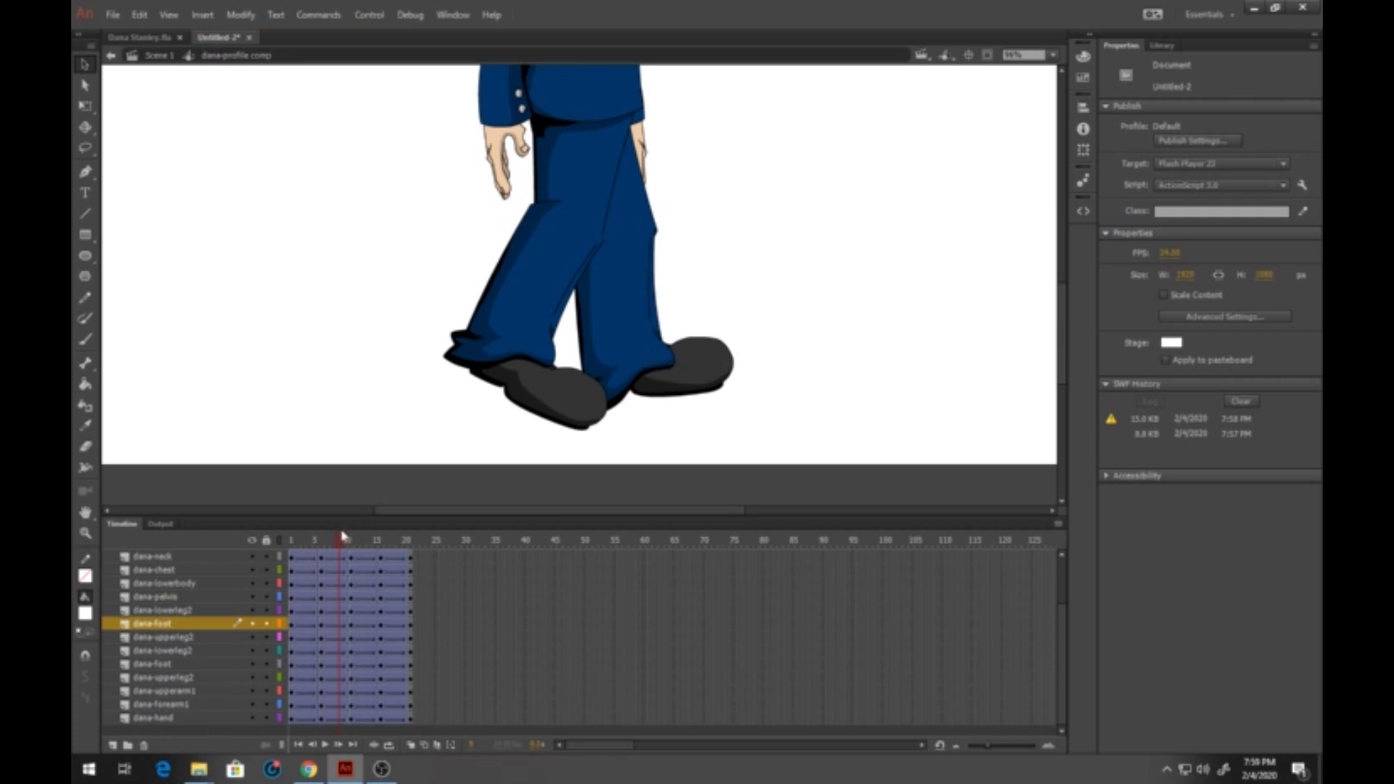
mouse_move(342, 535)
mouse_down()
mouse_move(353, 544)
mouse_move(324, 552)
mouse_up()
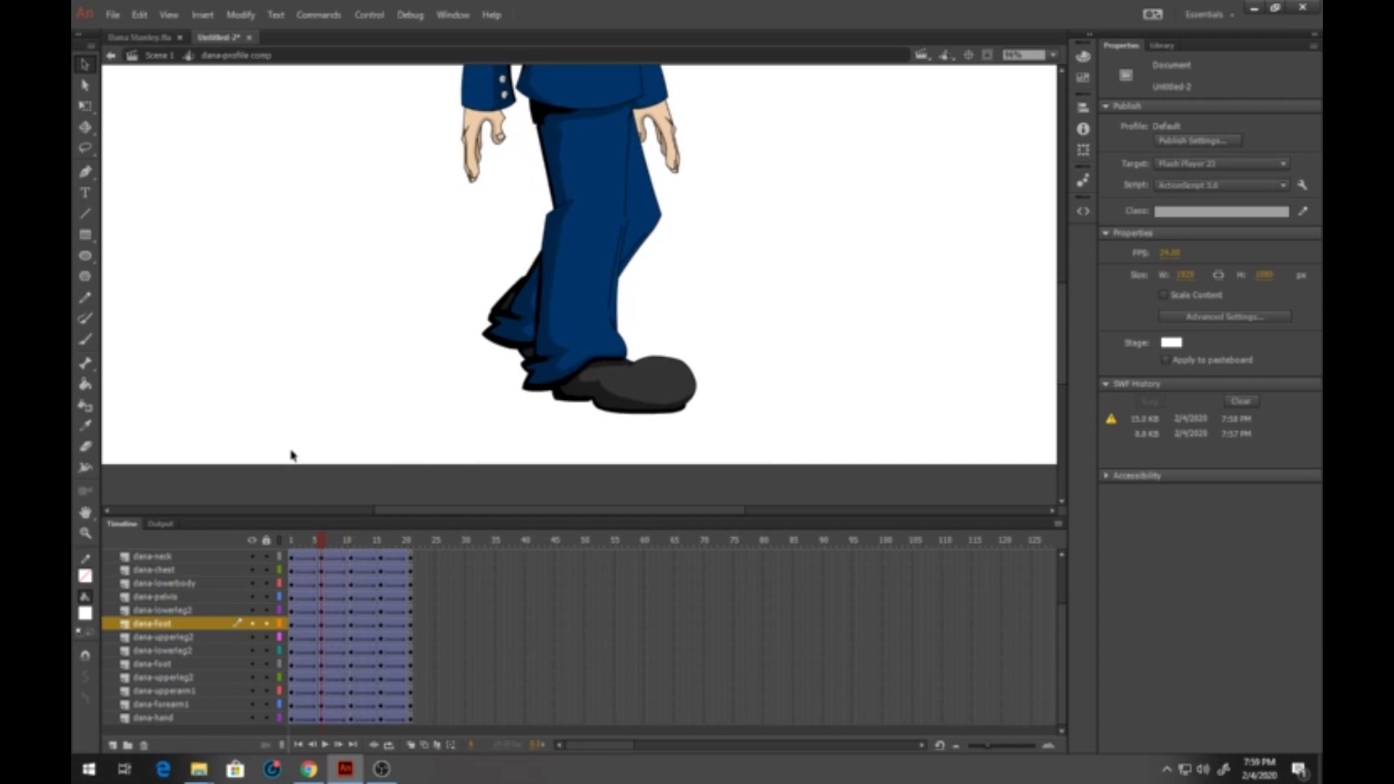
click(506, 319)
drag(506, 319, 647, 373)
click(85, 105)
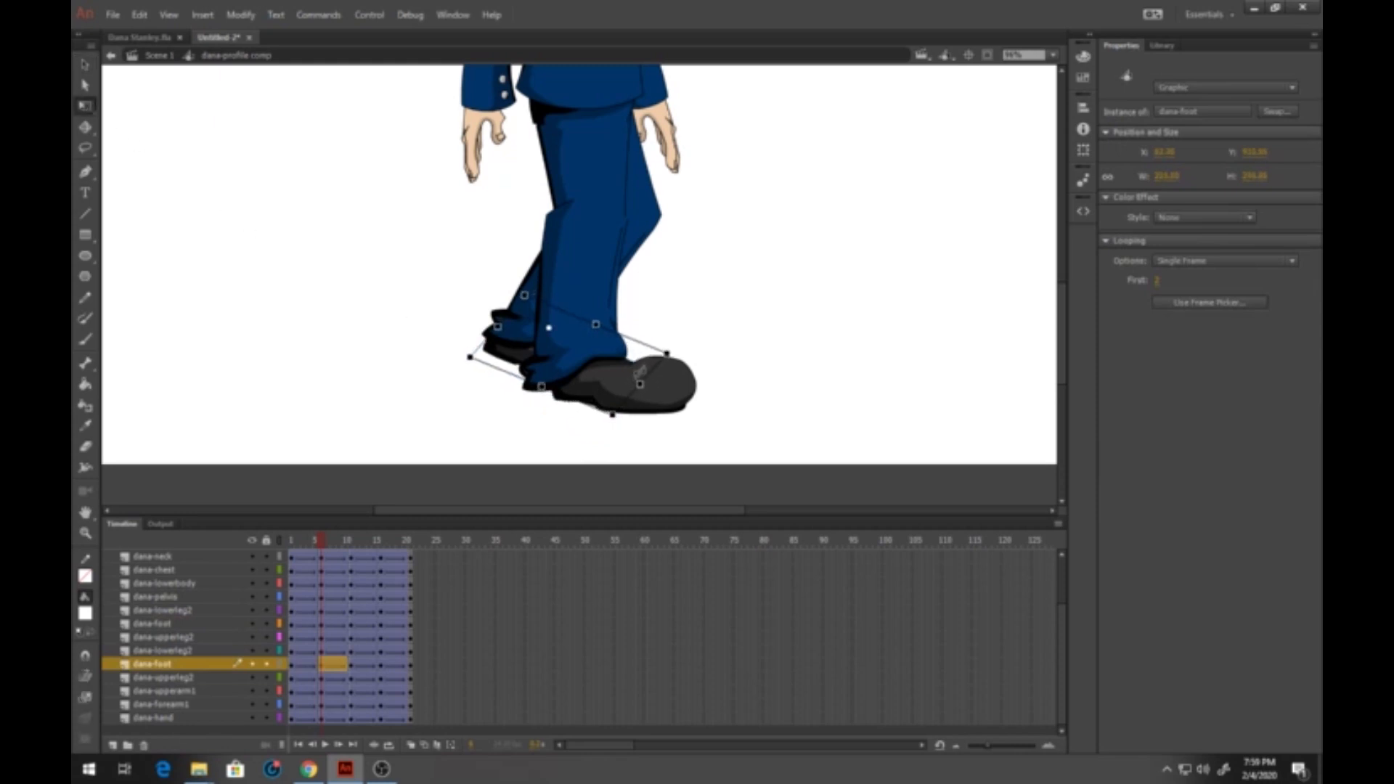
Step: Lower the far foot slightly against its trouser cuff at frames 8 and 9
mouse_move(321, 545)
mouse_down()
mouse_move(289, 554)
mouse_move(351, 555)
mouse_move(338, 558)
mouse_up()
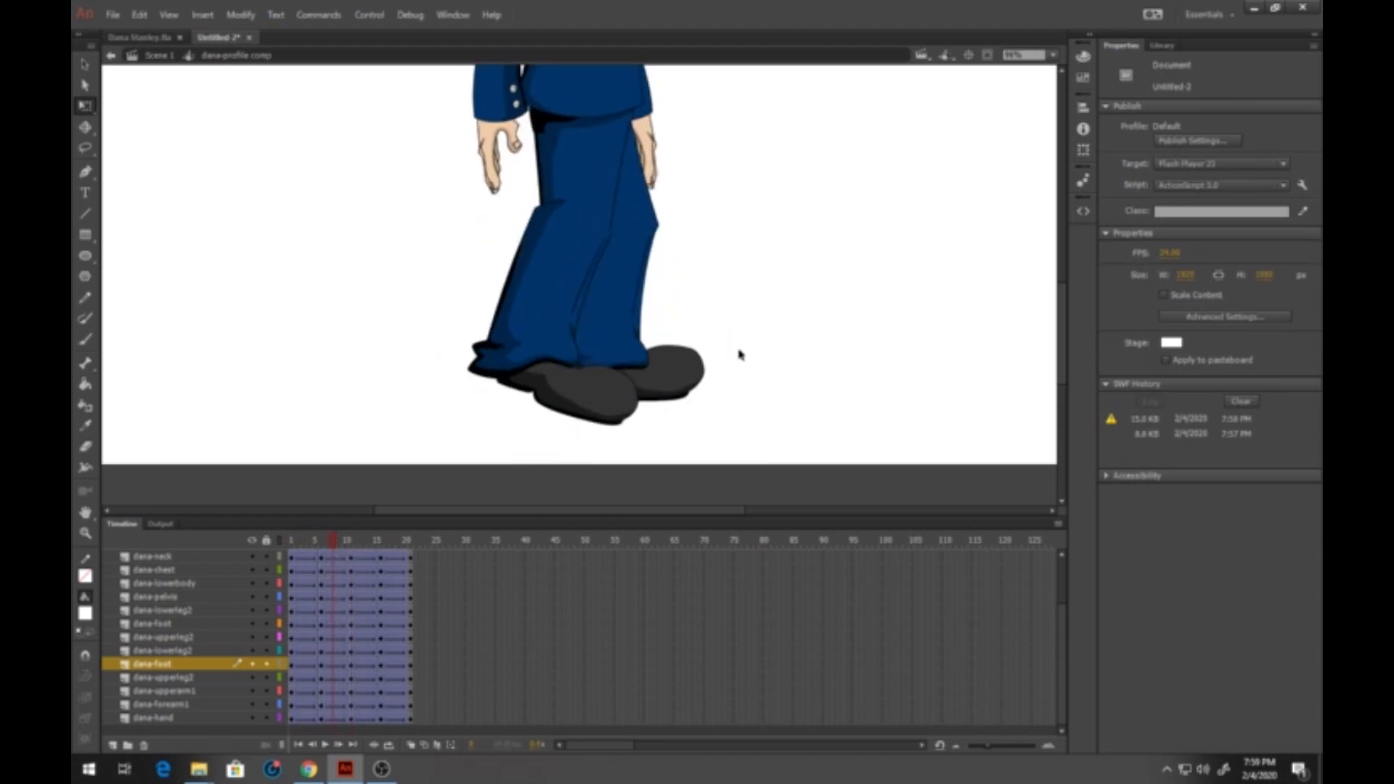
drag(681, 385, 687, 398)
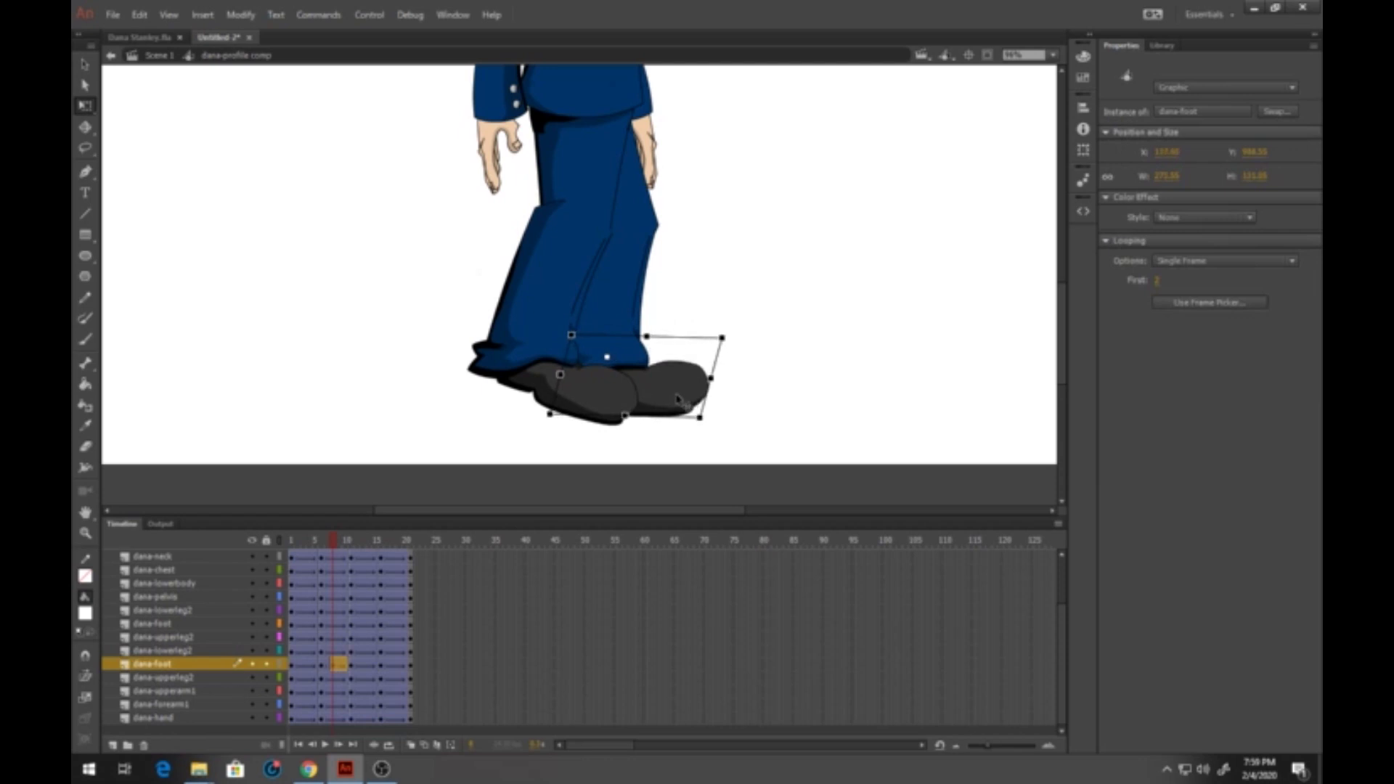
click(329, 542)
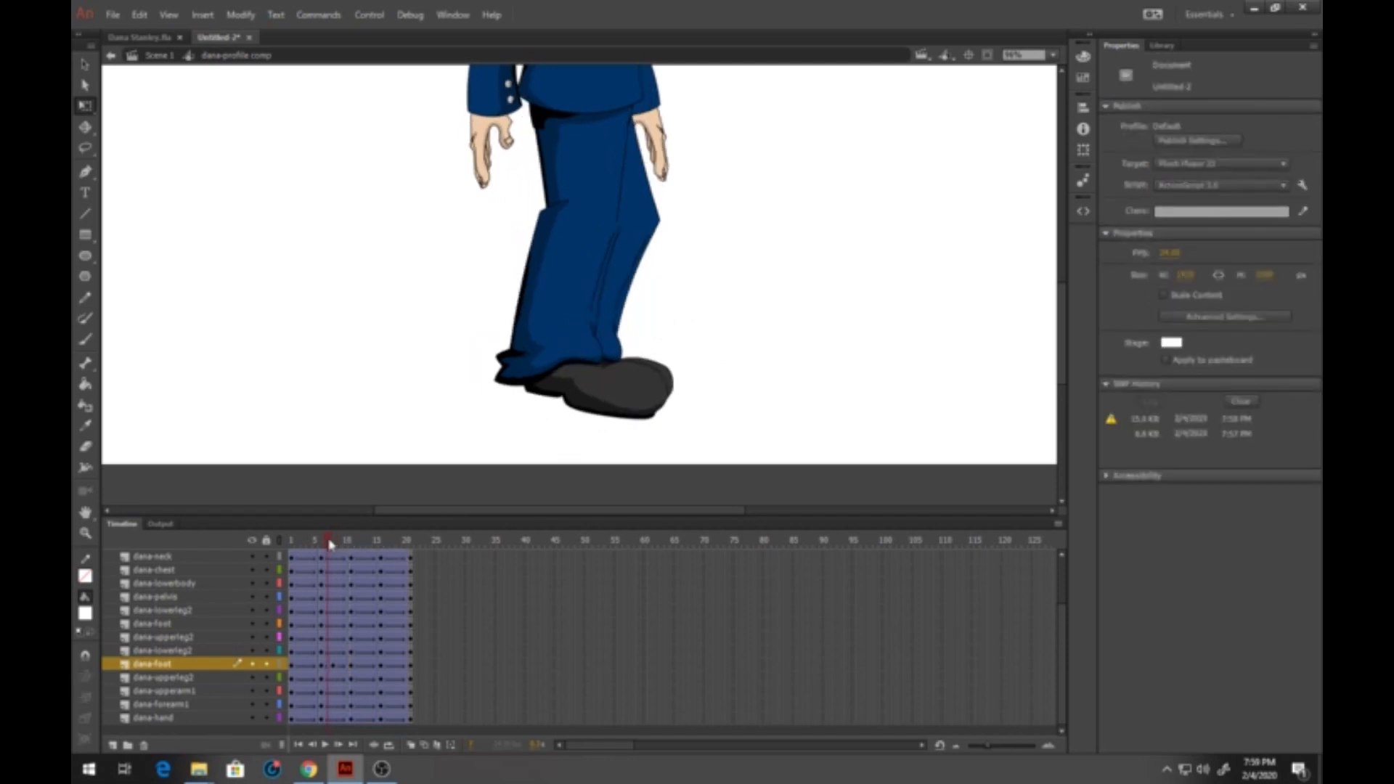
click(340, 544)
drag(341, 545, 343, 546)
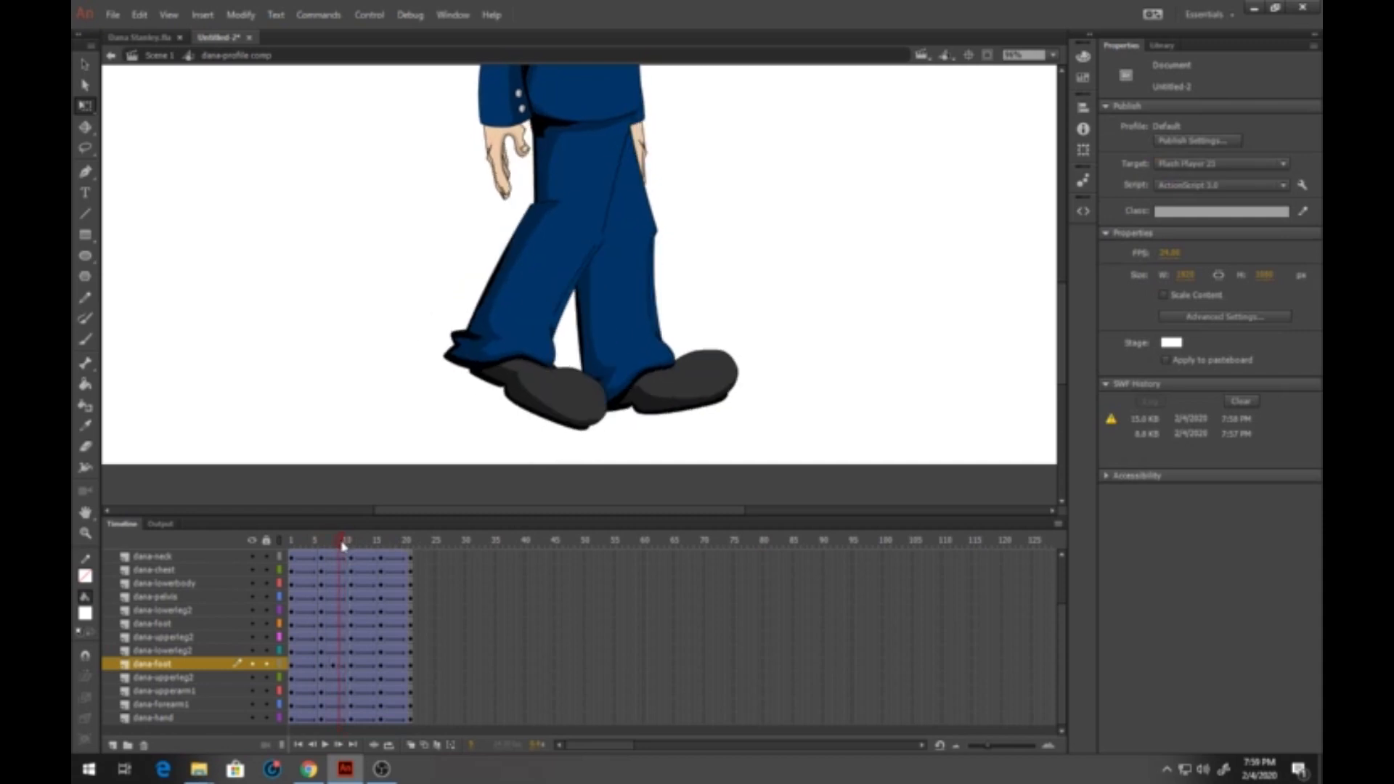
click(717, 393)
drag(717, 392, 716, 395)
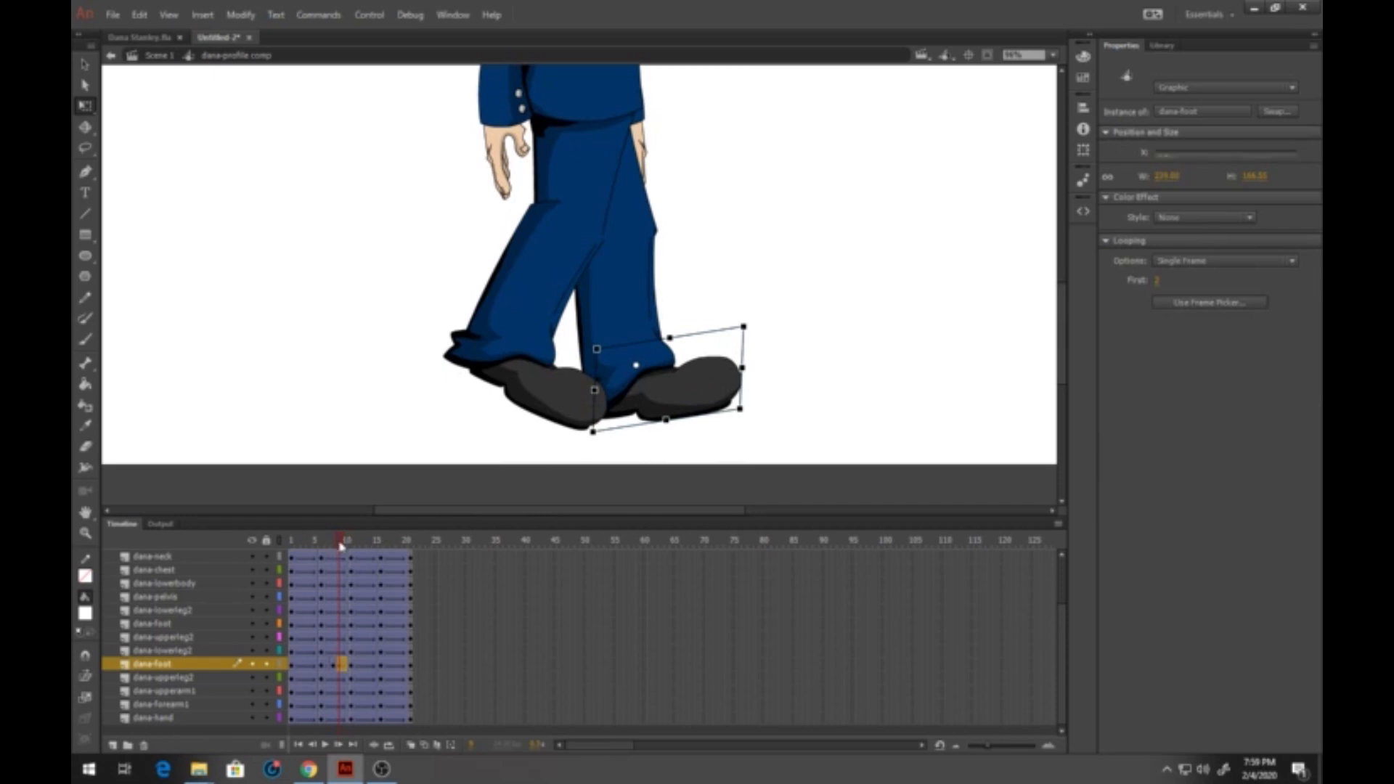
Step: Lower the far foot slightly at frames 13 and 19, and the near foot at frame 18
mouse_move(342, 545)
mouse_down()
mouse_move(383, 554)
mouse_move(364, 556)
mouse_up()
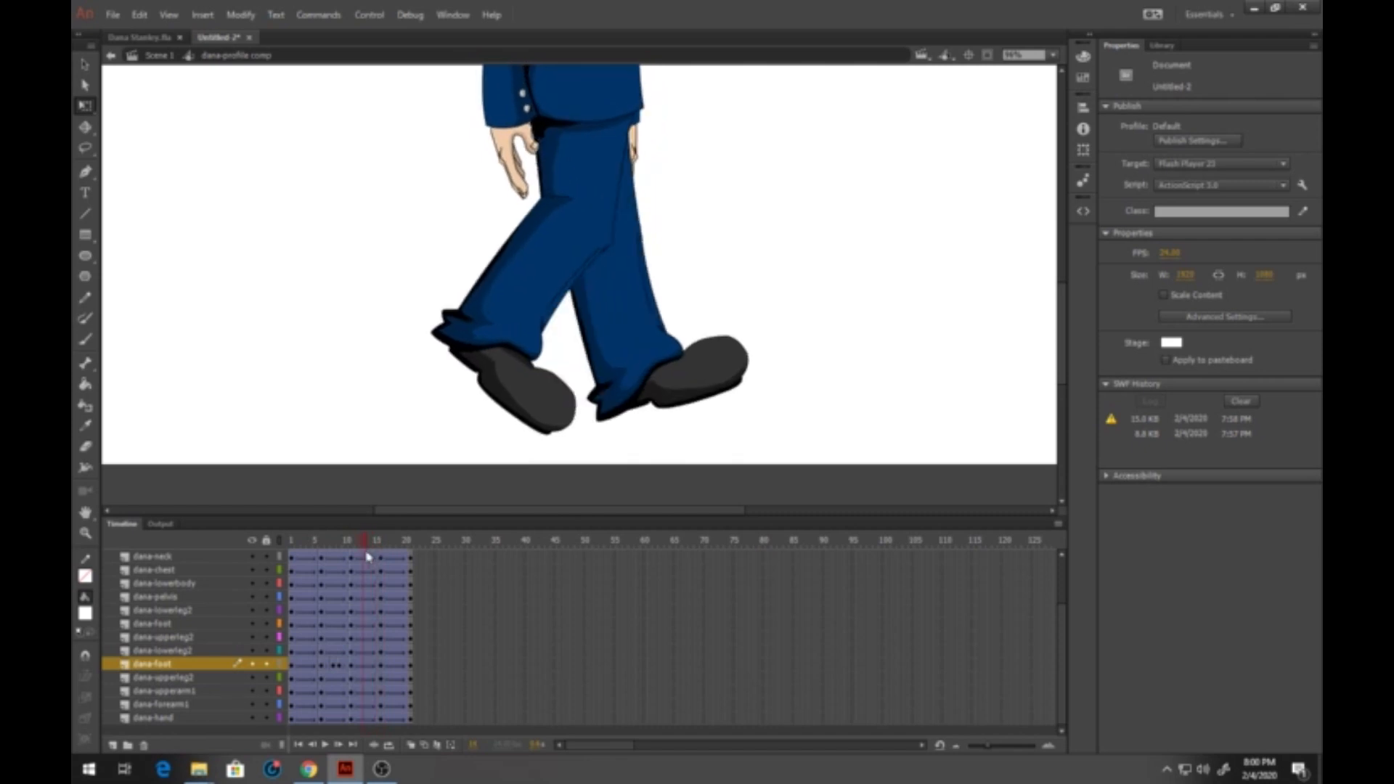
click(723, 382)
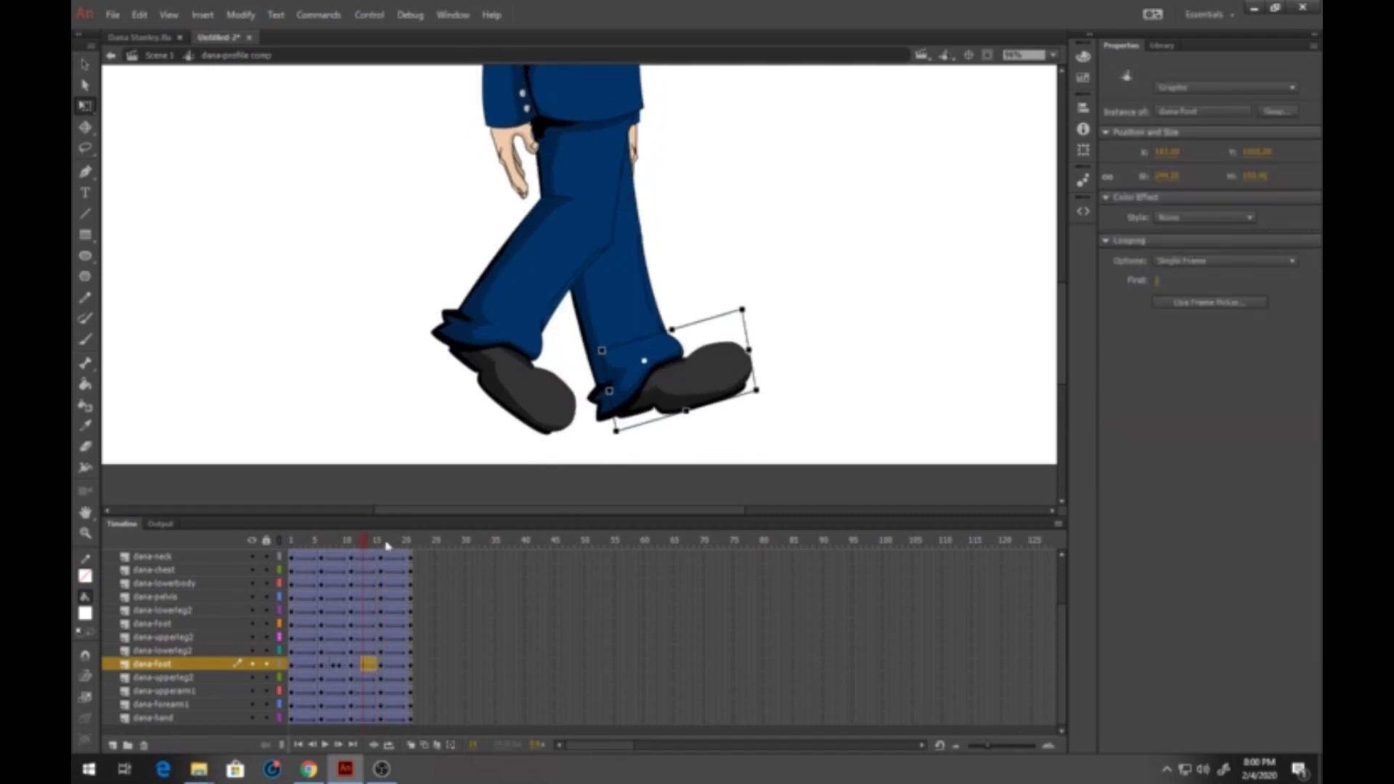
drag(366, 547, 402, 549)
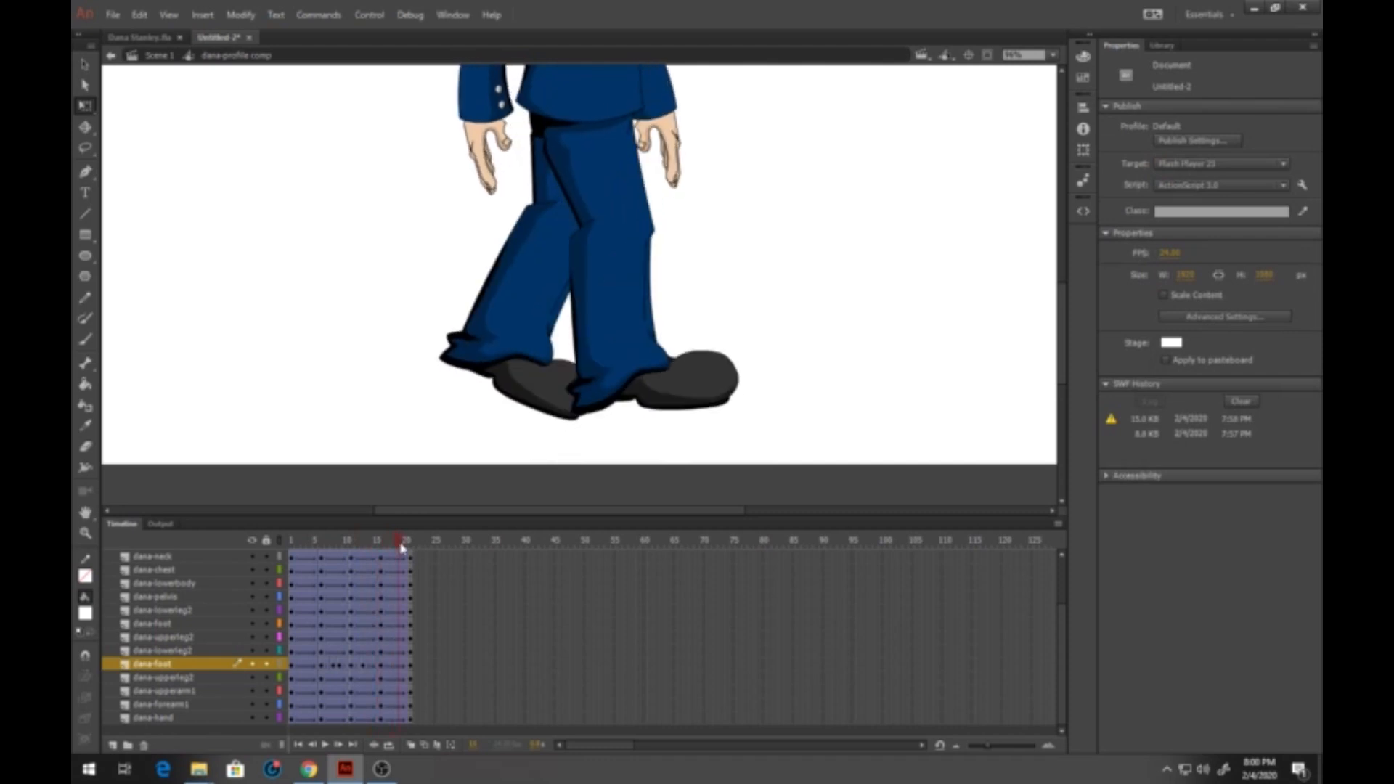
click(556, 390)
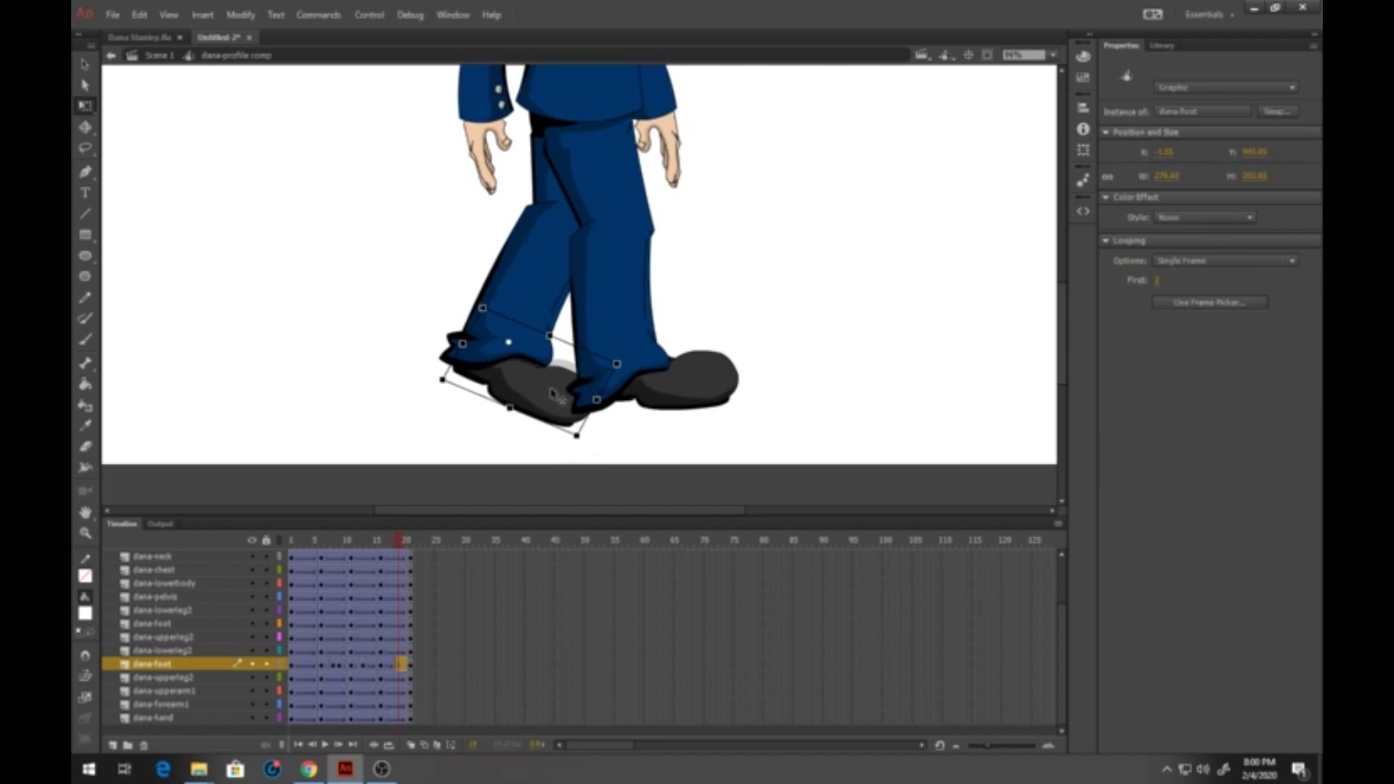
mouse_move(393, 550)
mouse_down()
mouse_move(350, 561)
mouse_move(396, 554)
mouse_up()
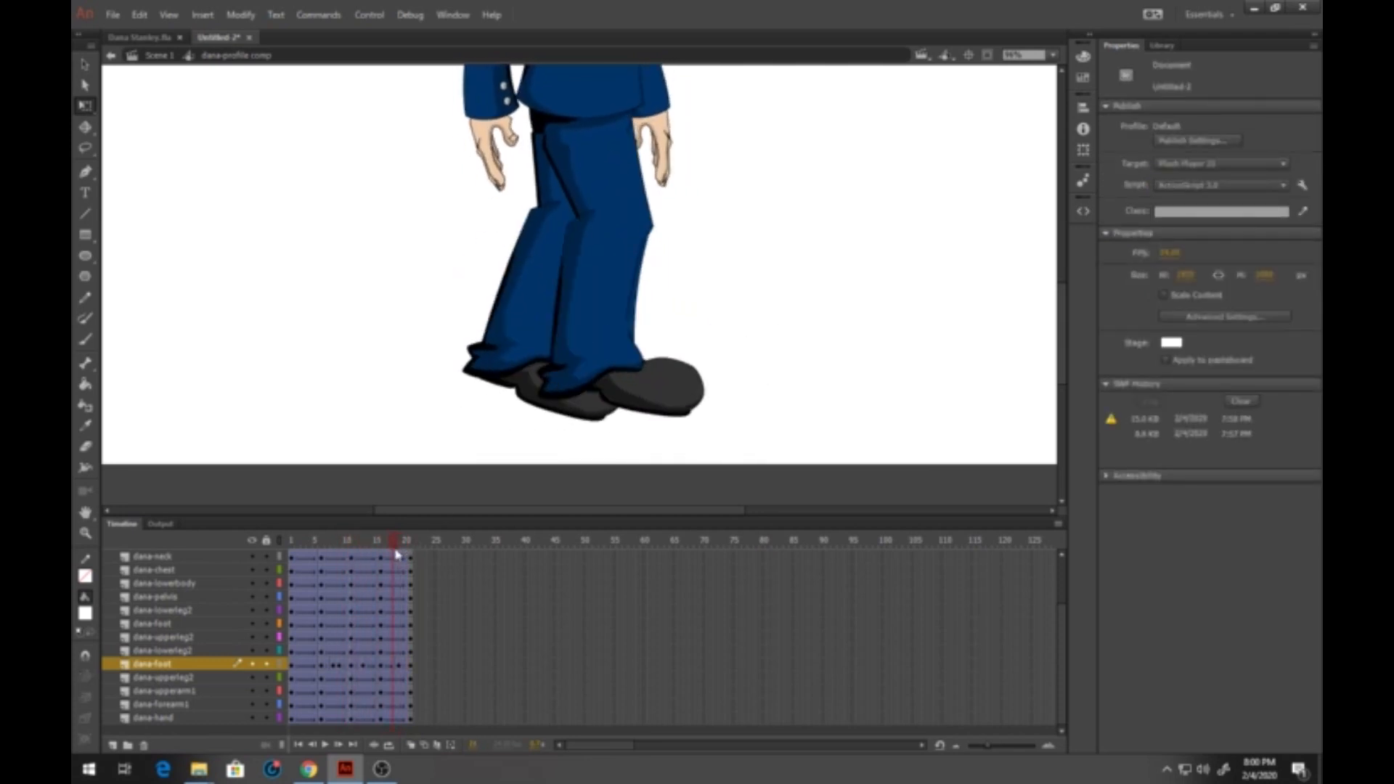
drag(669, 390, 669, 404)
Step: Review the full walk cycle by scrubbing and playing the figure's timeline, and test the movie to check the corrected feet
drag(395, 546, 274, 594)
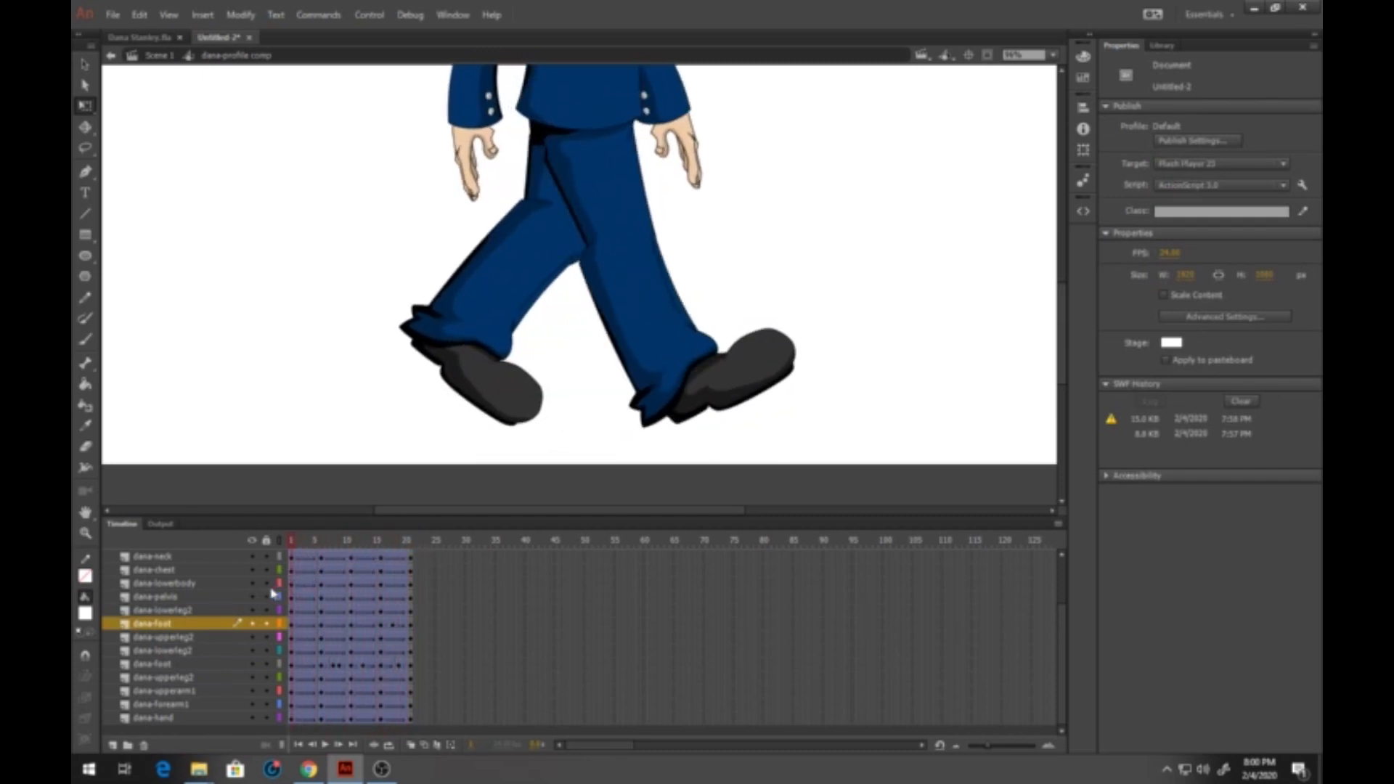
click(85, 533)
alt+click(604, 327)
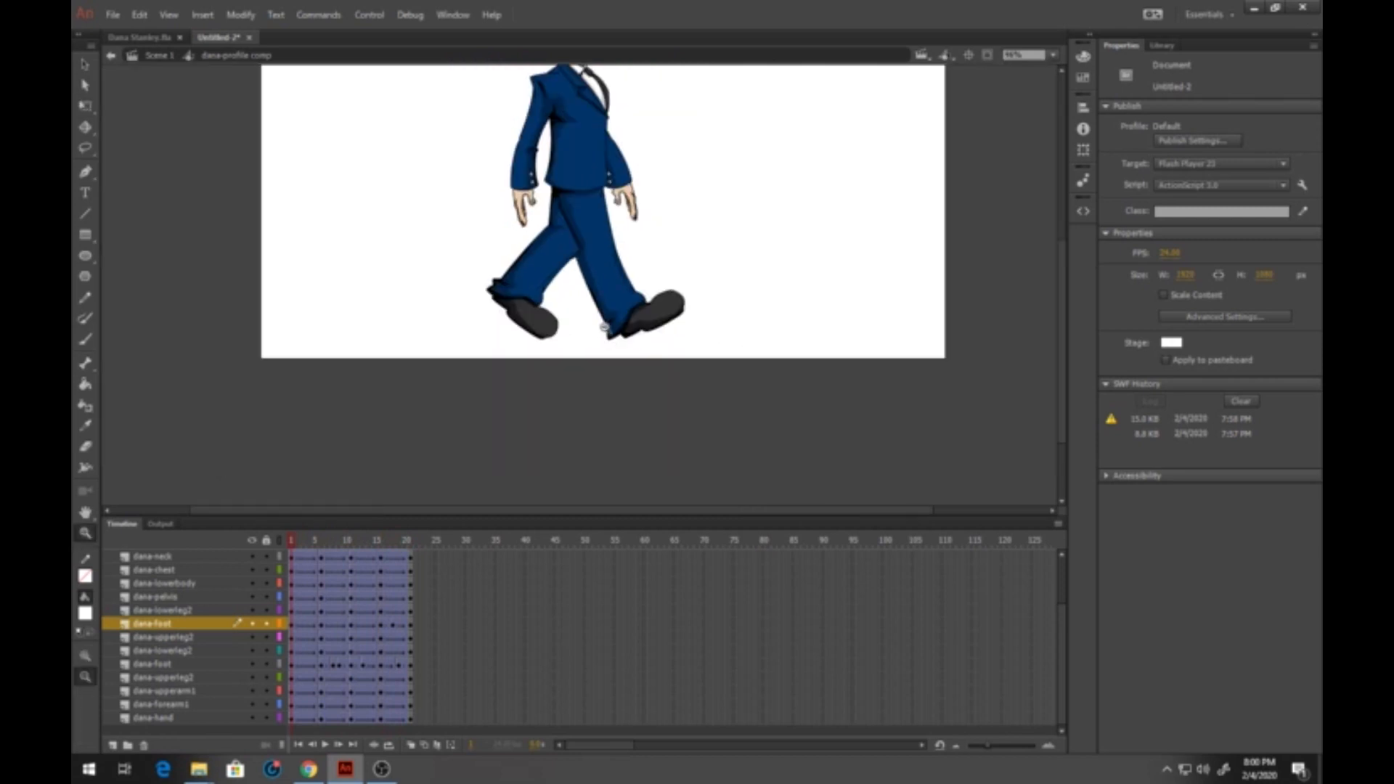
scroll(610, 289, up, 3)
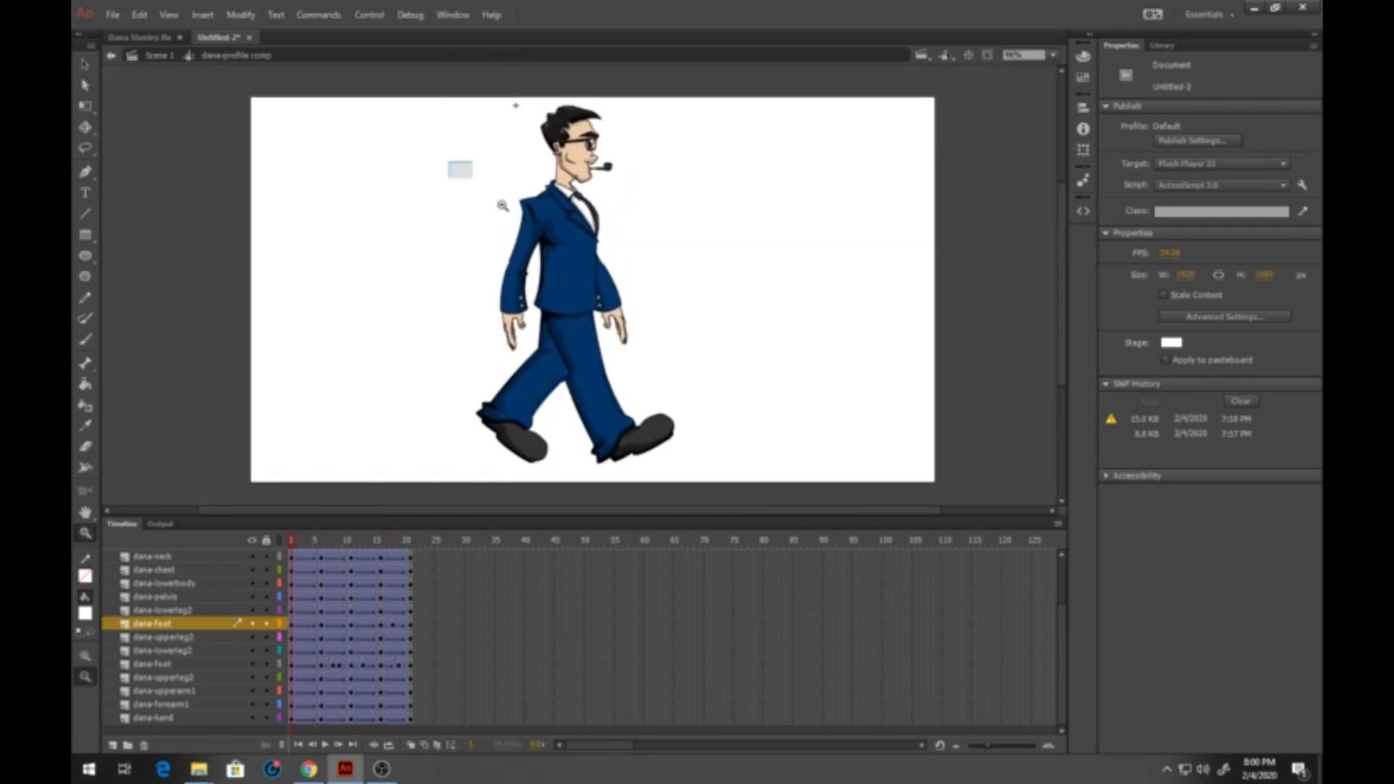
drag(503, 206, 722, 478)
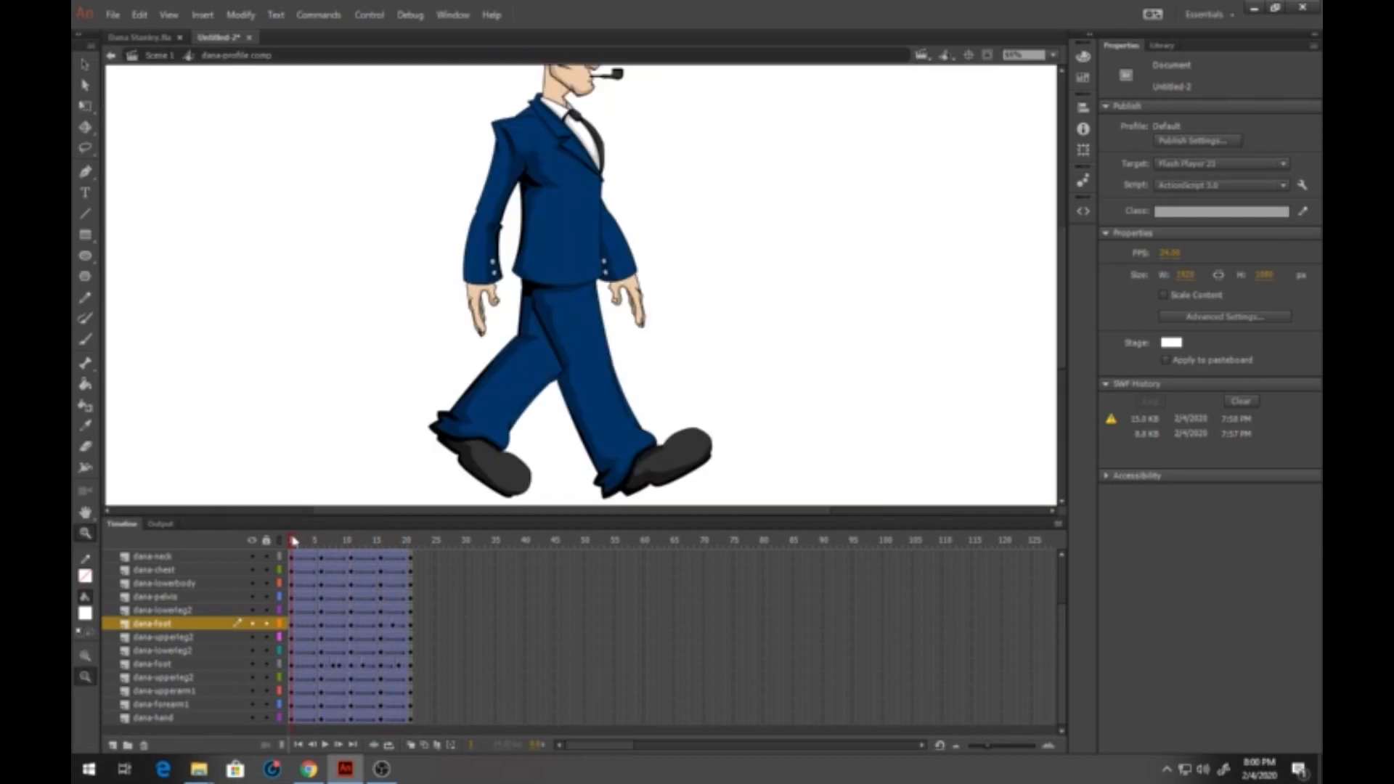
drag(294, 541, 398, 572)
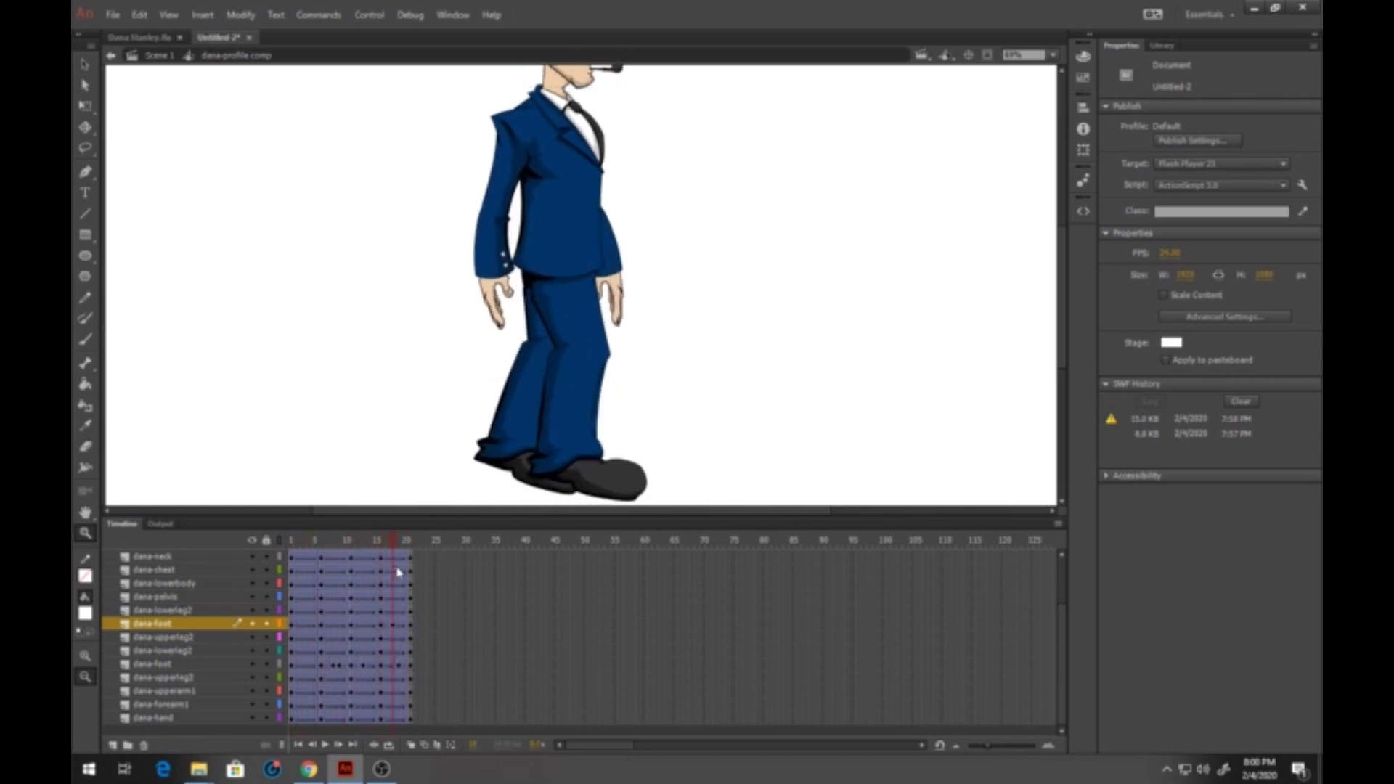
key(Return)
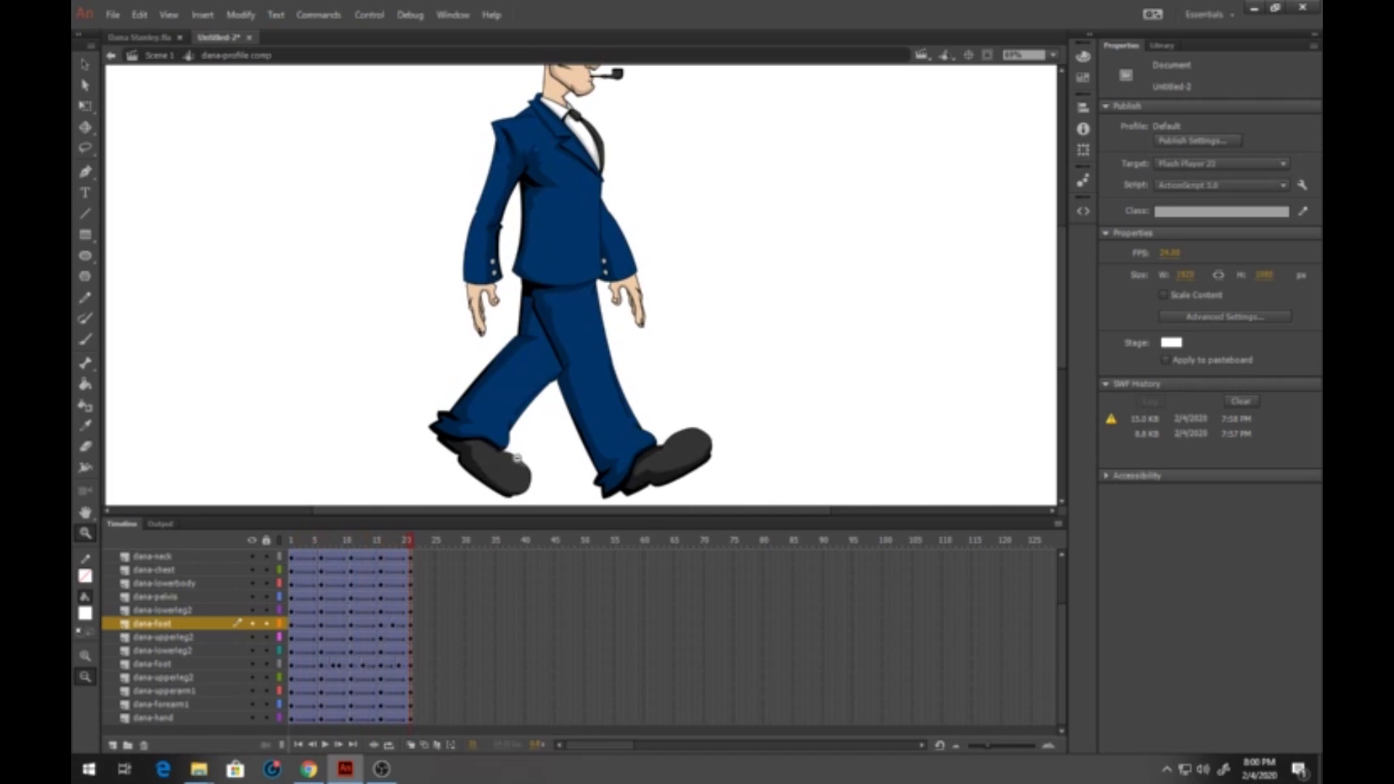
drag(660, 274, 660, 358)
key(ctrl+Return)
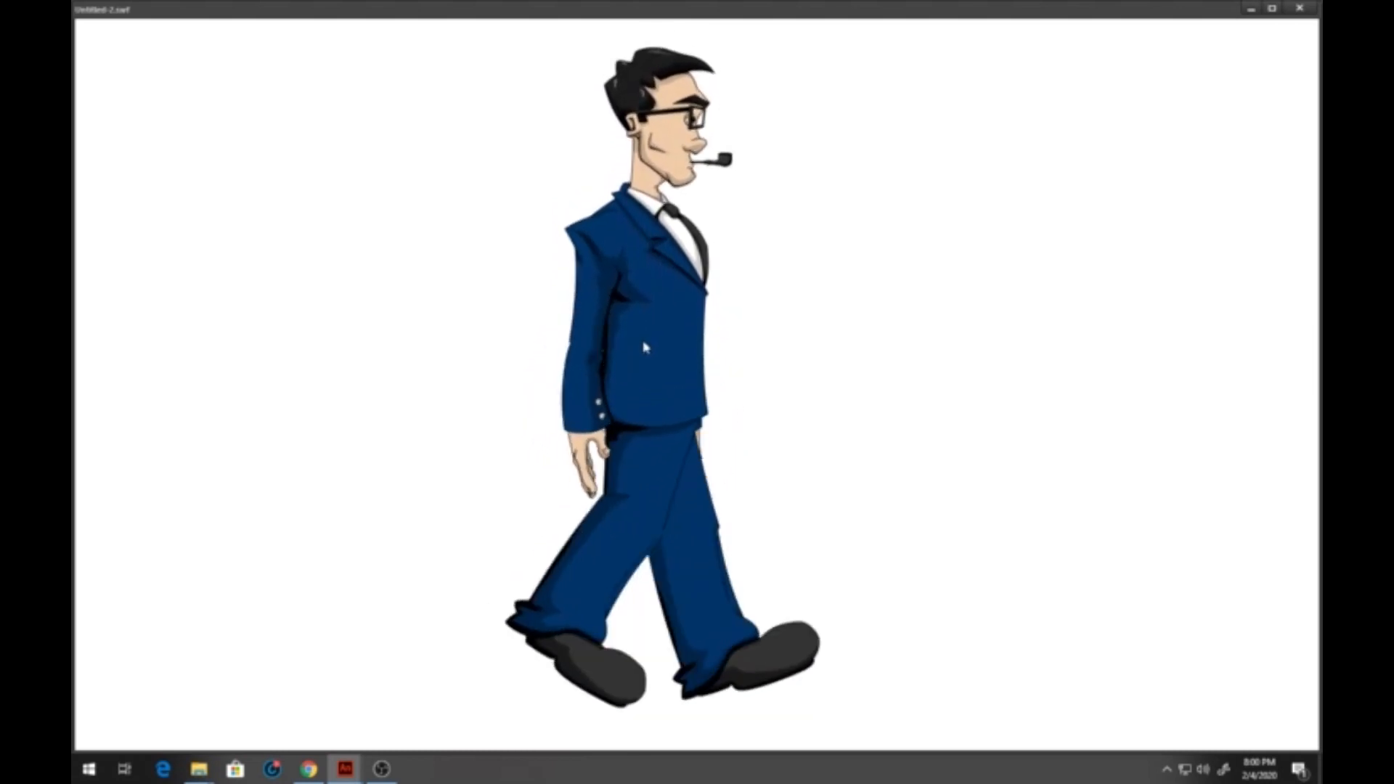
click(1300, 8)
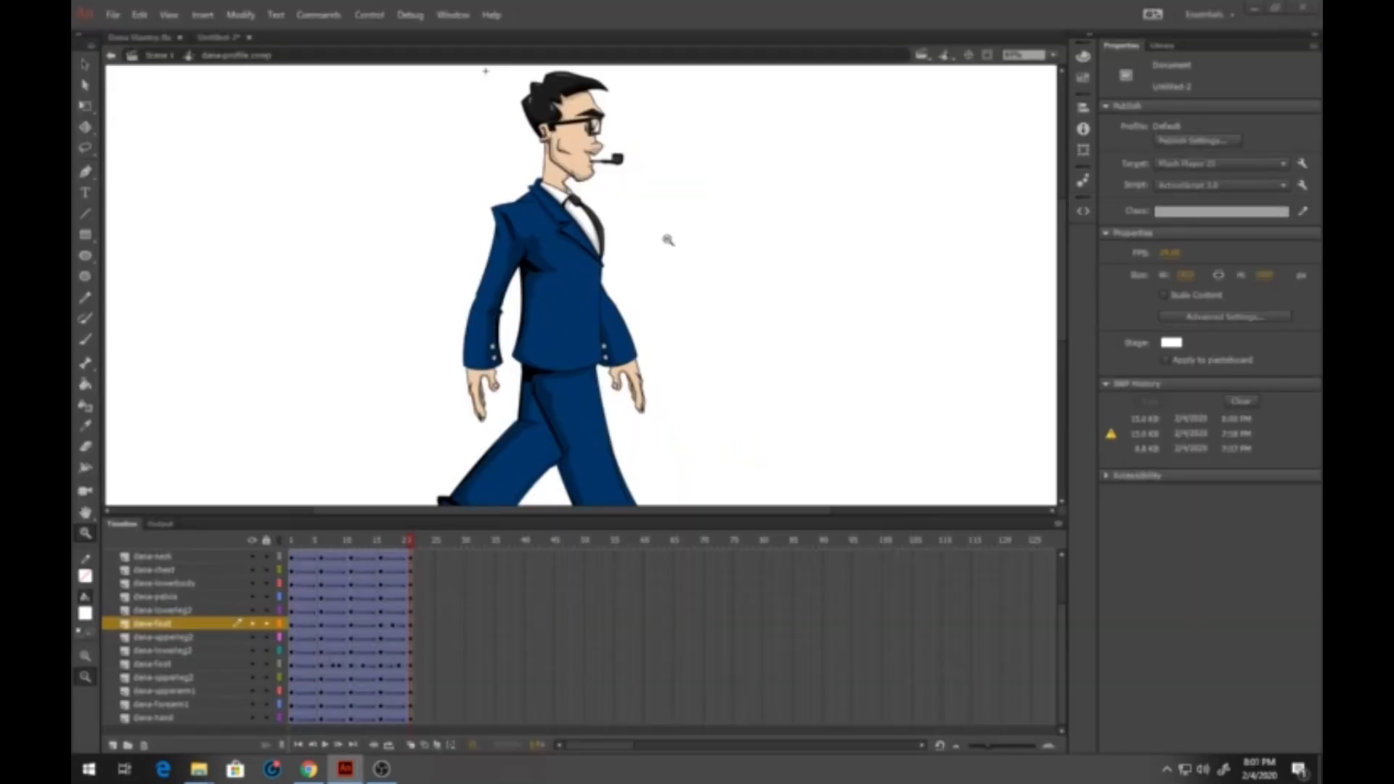
Step: Go to frame 1 and open the figure's profile head symbol for editing
click(85, 65)
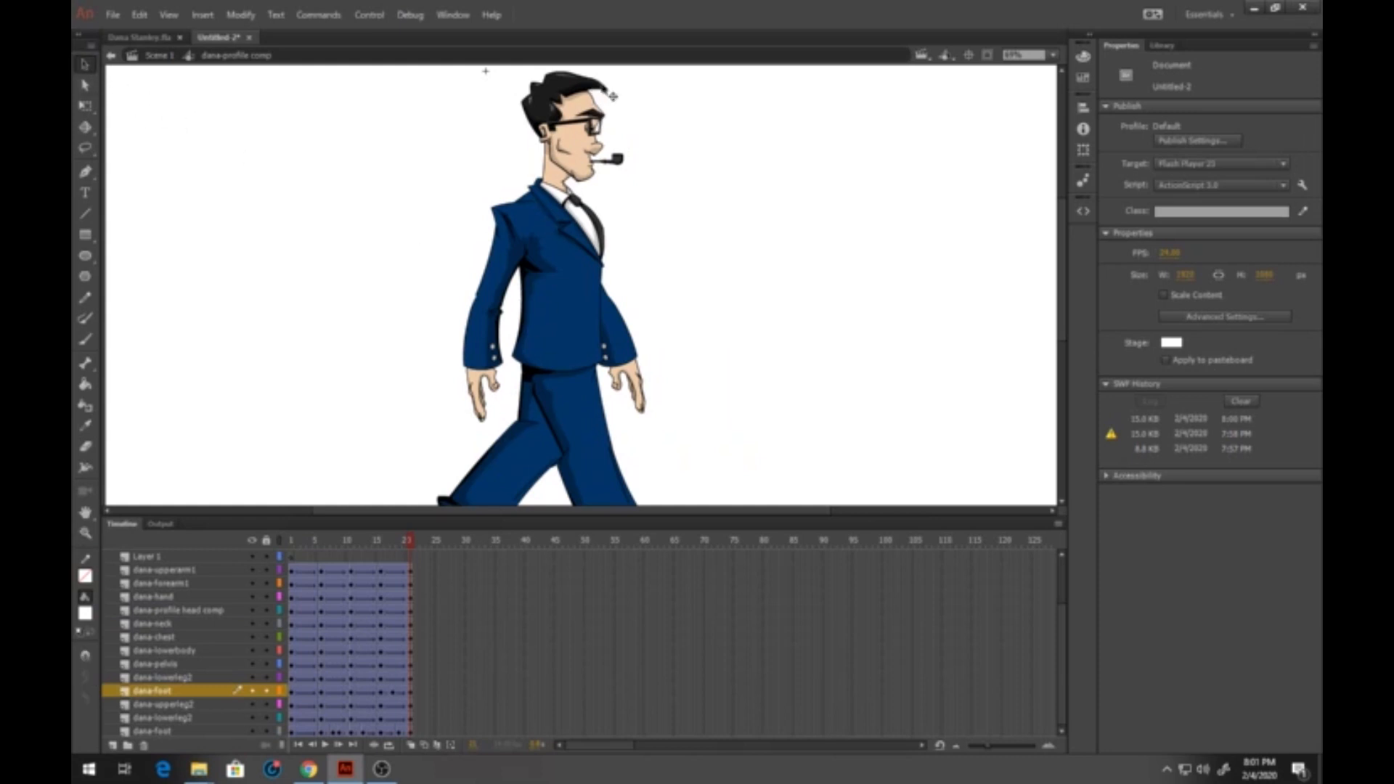
click(85, 532)
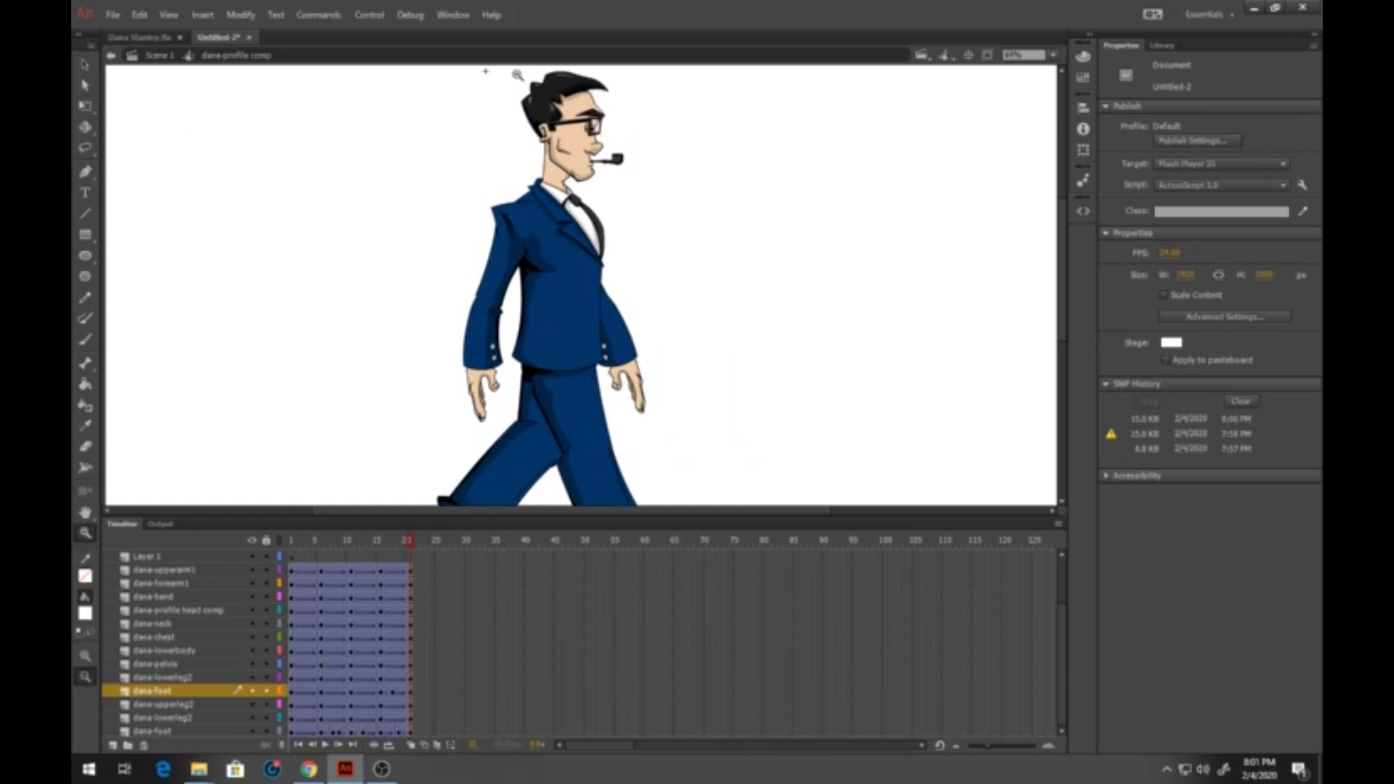
drag(501, 67, 656, 211)
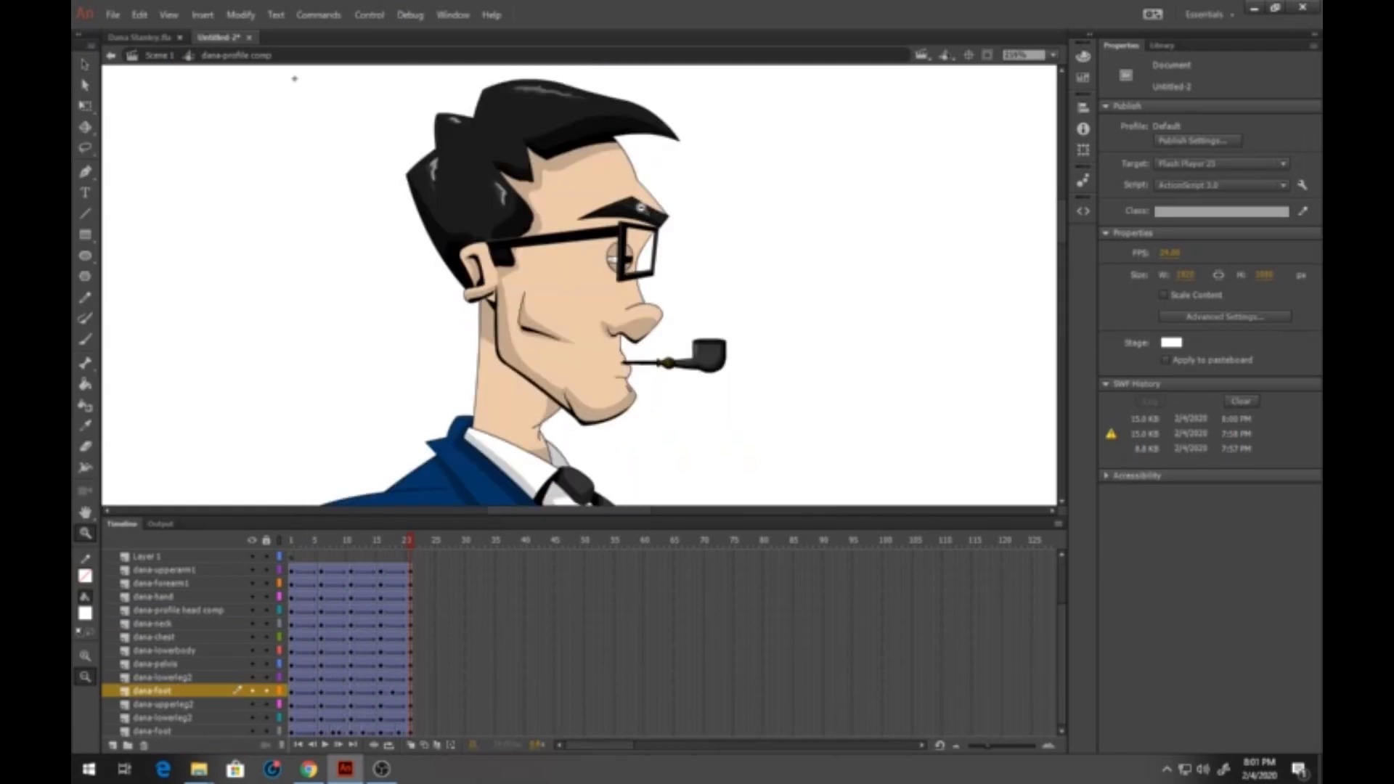
click(85, 65)
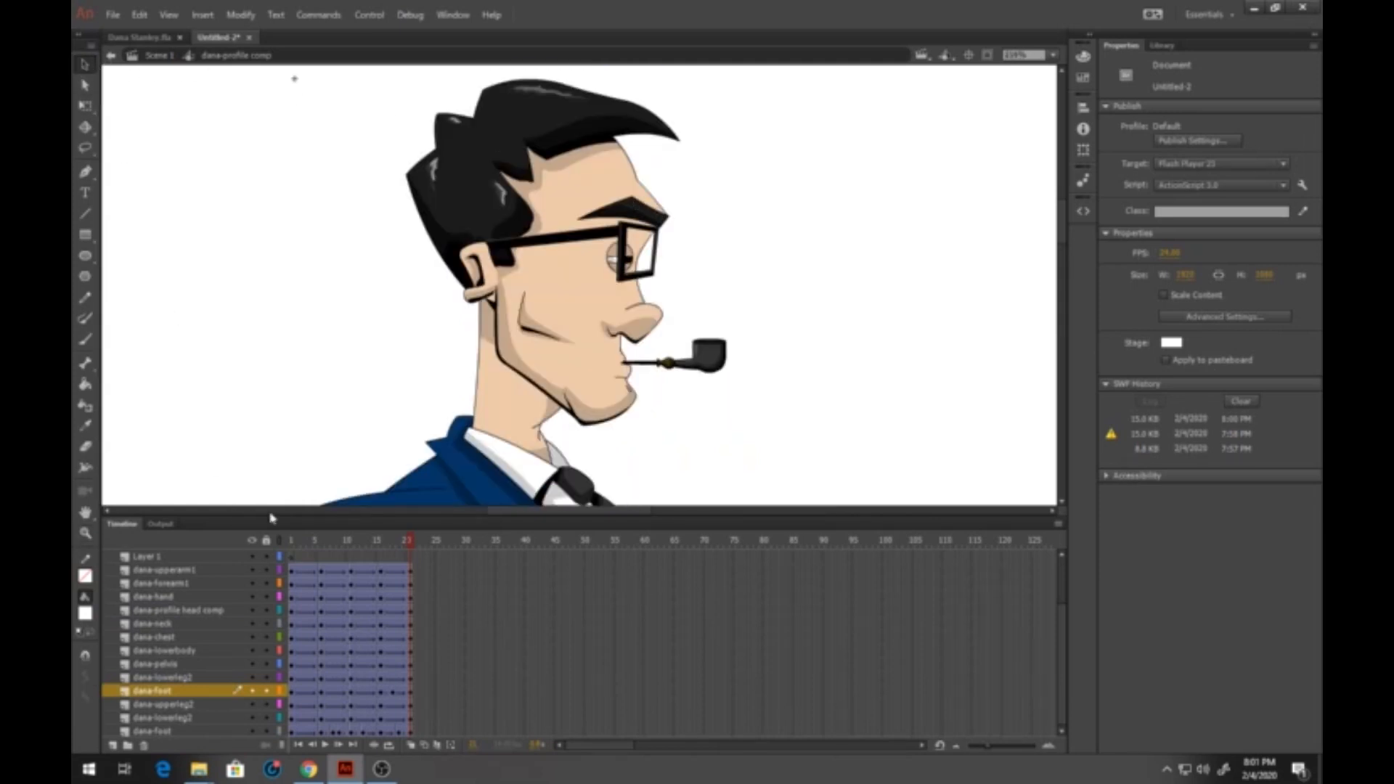
click(297, 543)
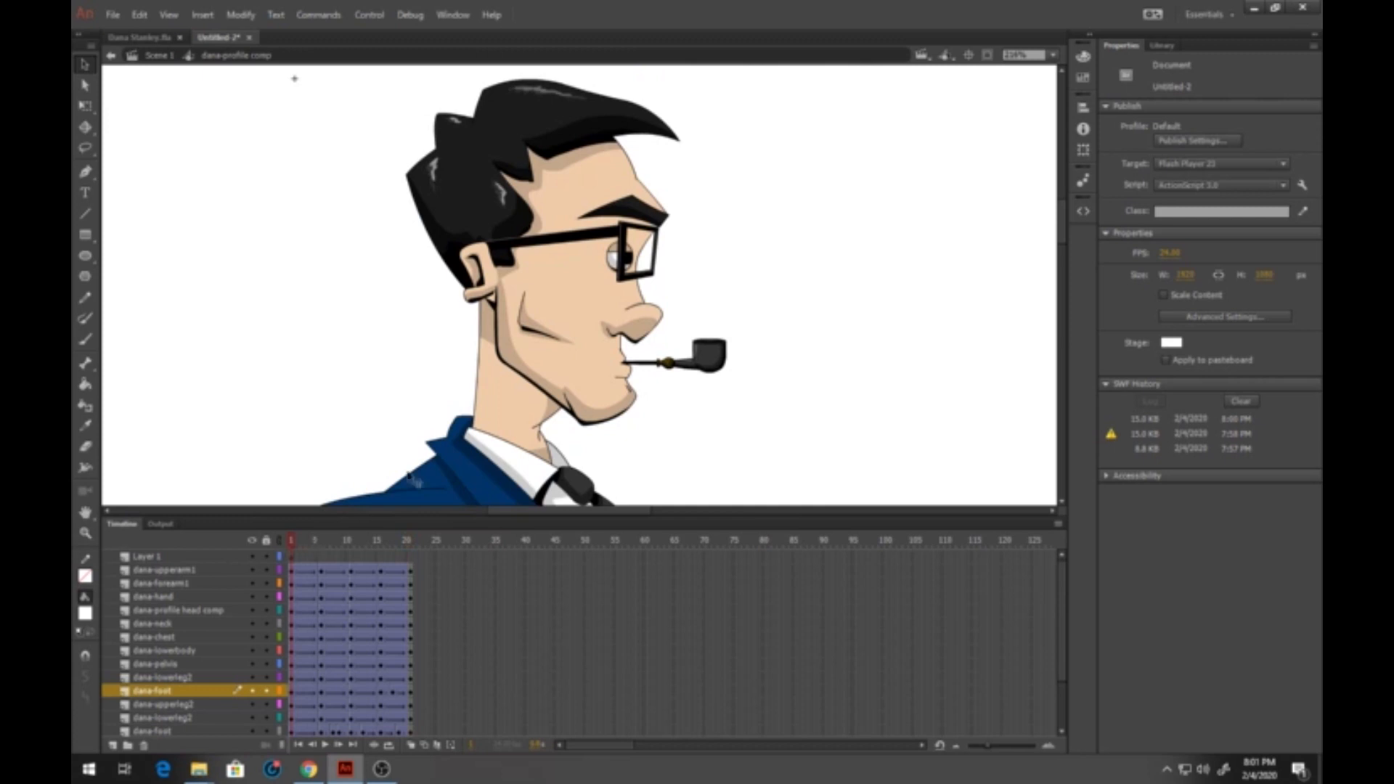
click(553, 135)
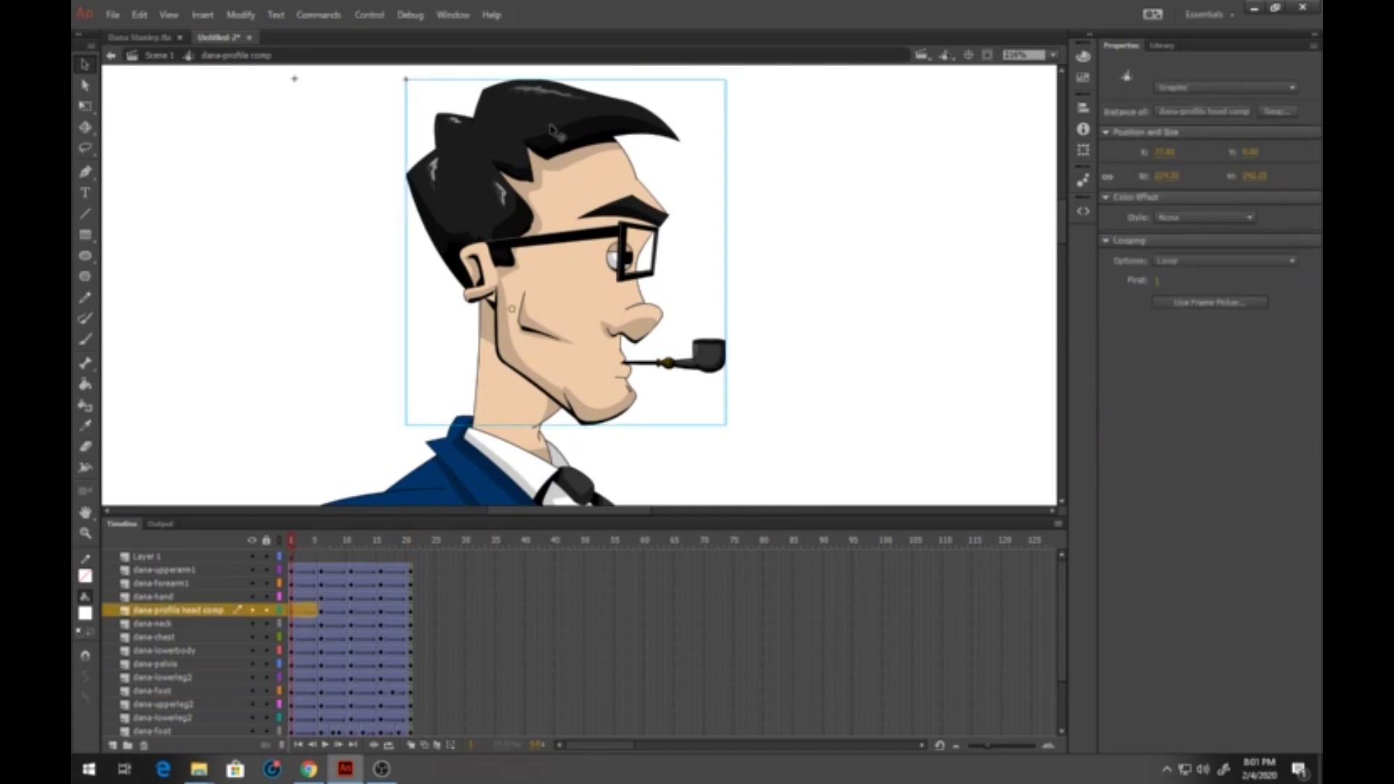
double_click(554, 131)
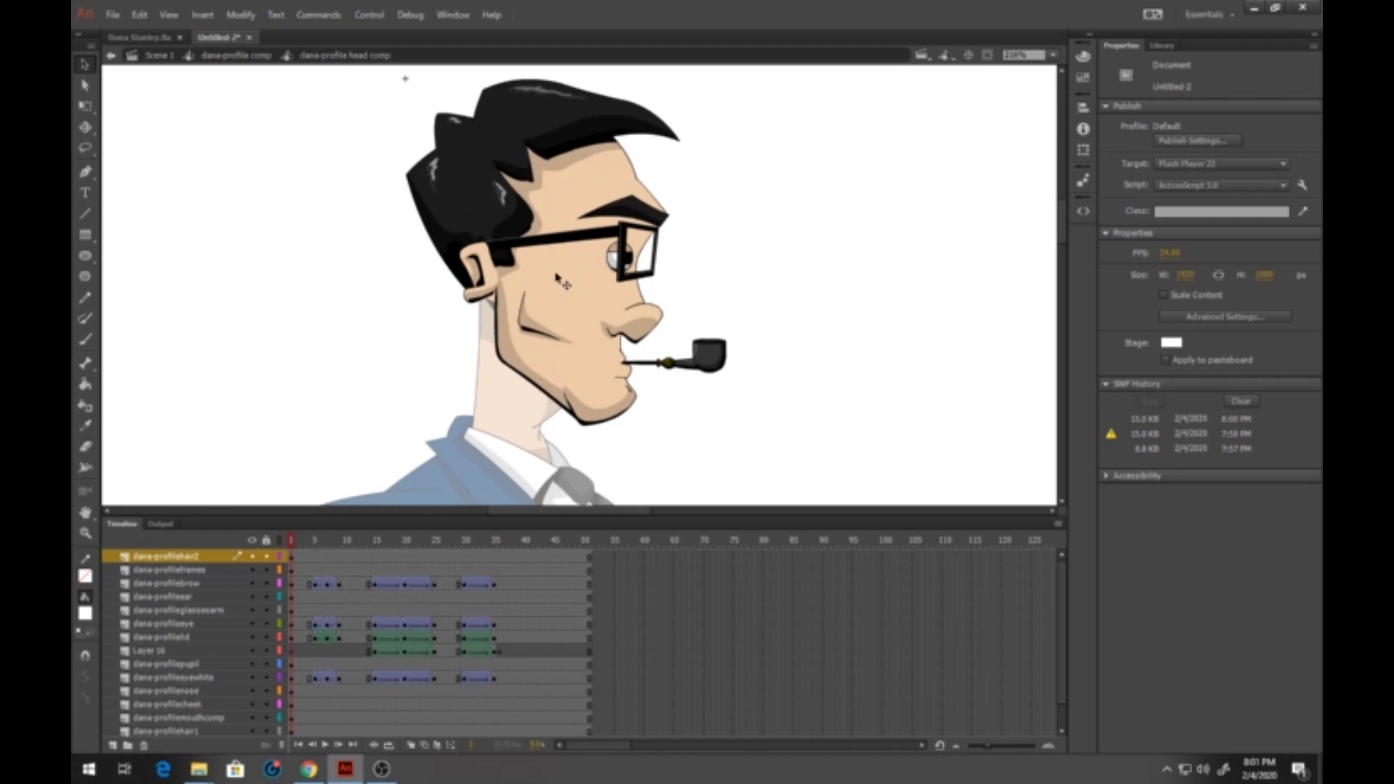
Step: Clear the repeated blink keyframes from frames 13 to 39 on the brow and eye layers, and remove frames 22 to 51 from every head layer
drag(361, 582, 518, 678)
right_click(486, 655)
click(572, 392)
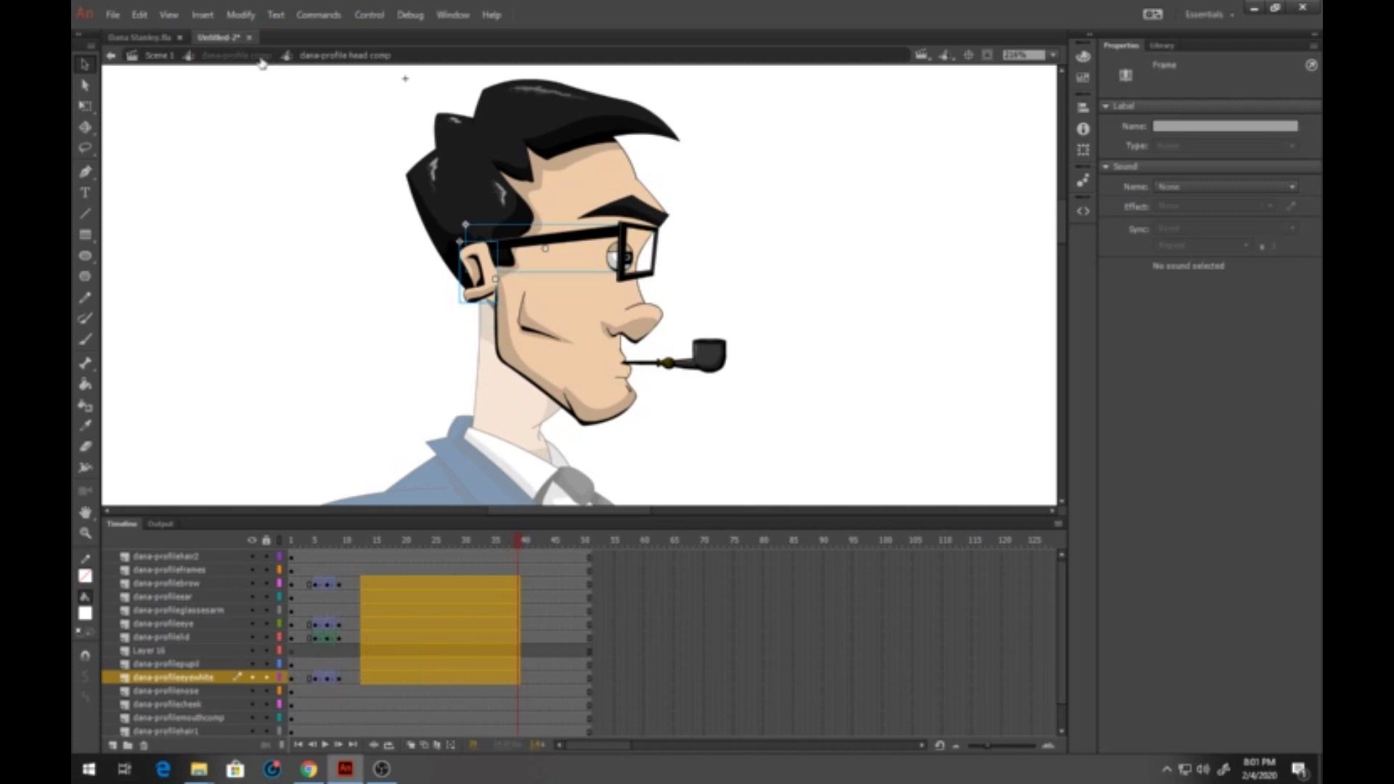
click(410, 564)
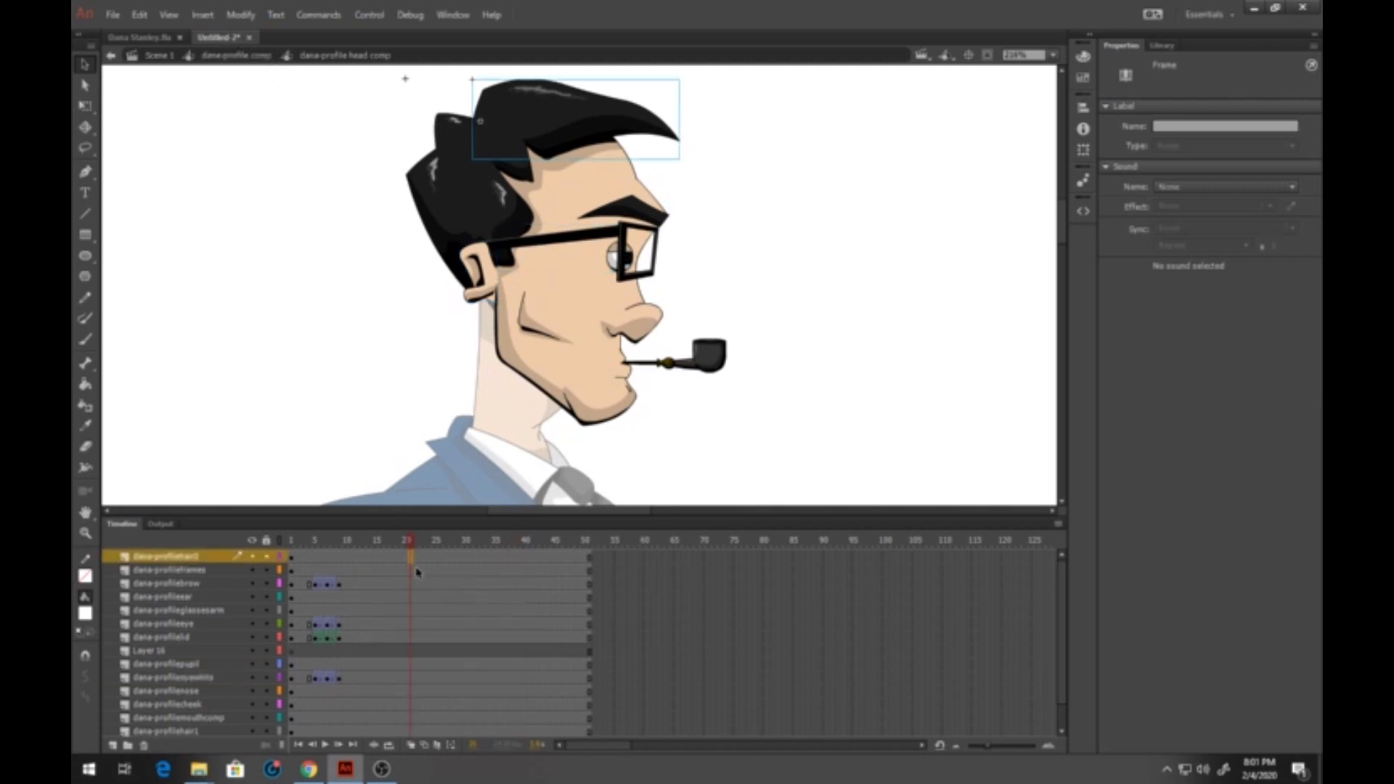
drag(418, 573, 588, 729)
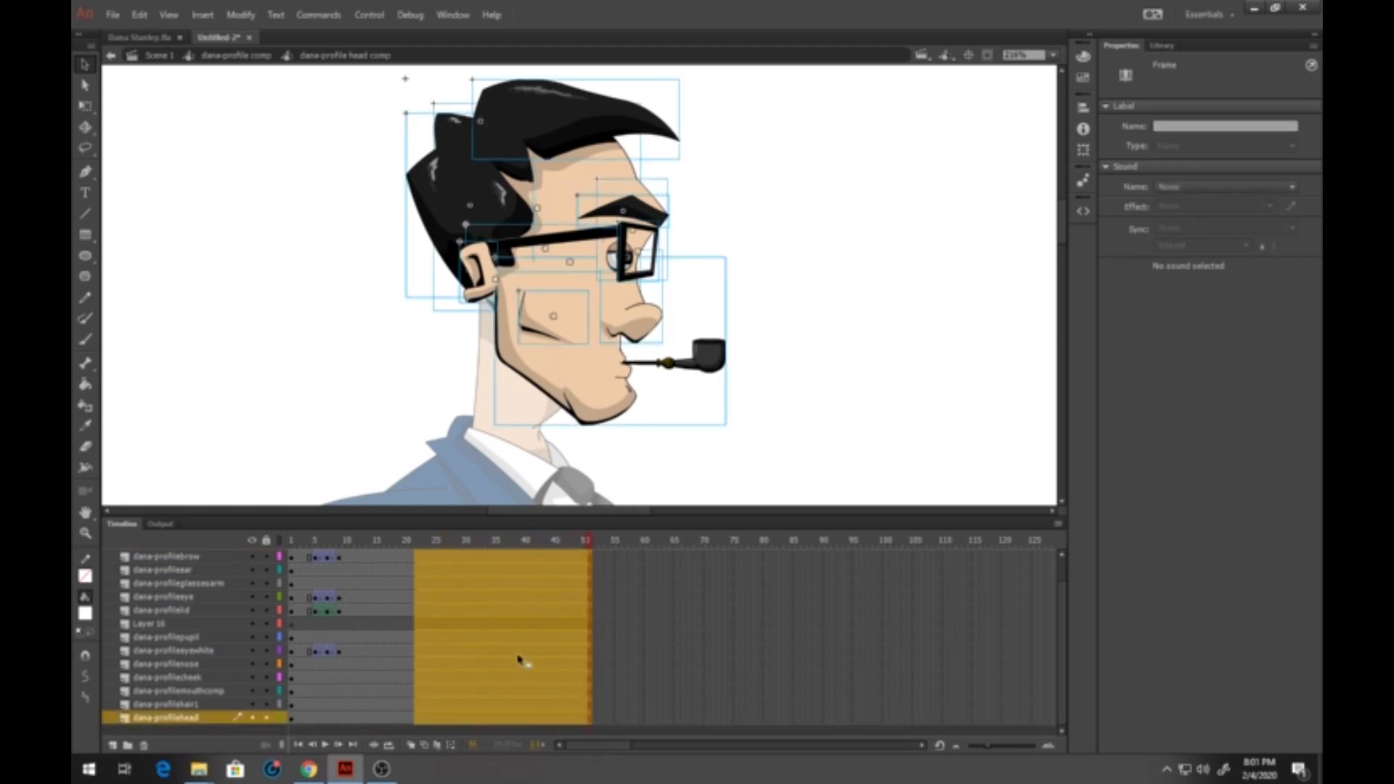
right_click(485, 610)
click(560, 267)
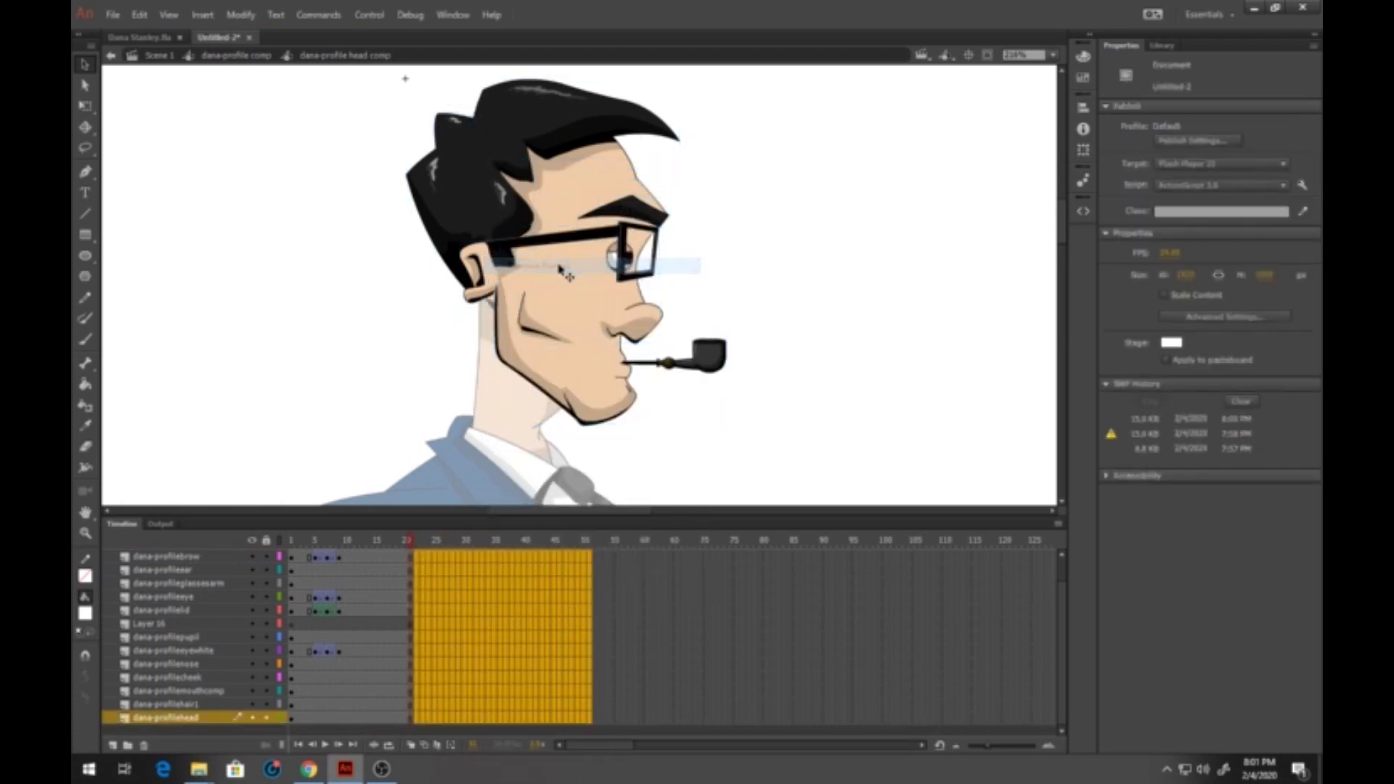
Step: Add keyframes for the front hair at frames 21, 16, 11 and 6
click(549, 147)
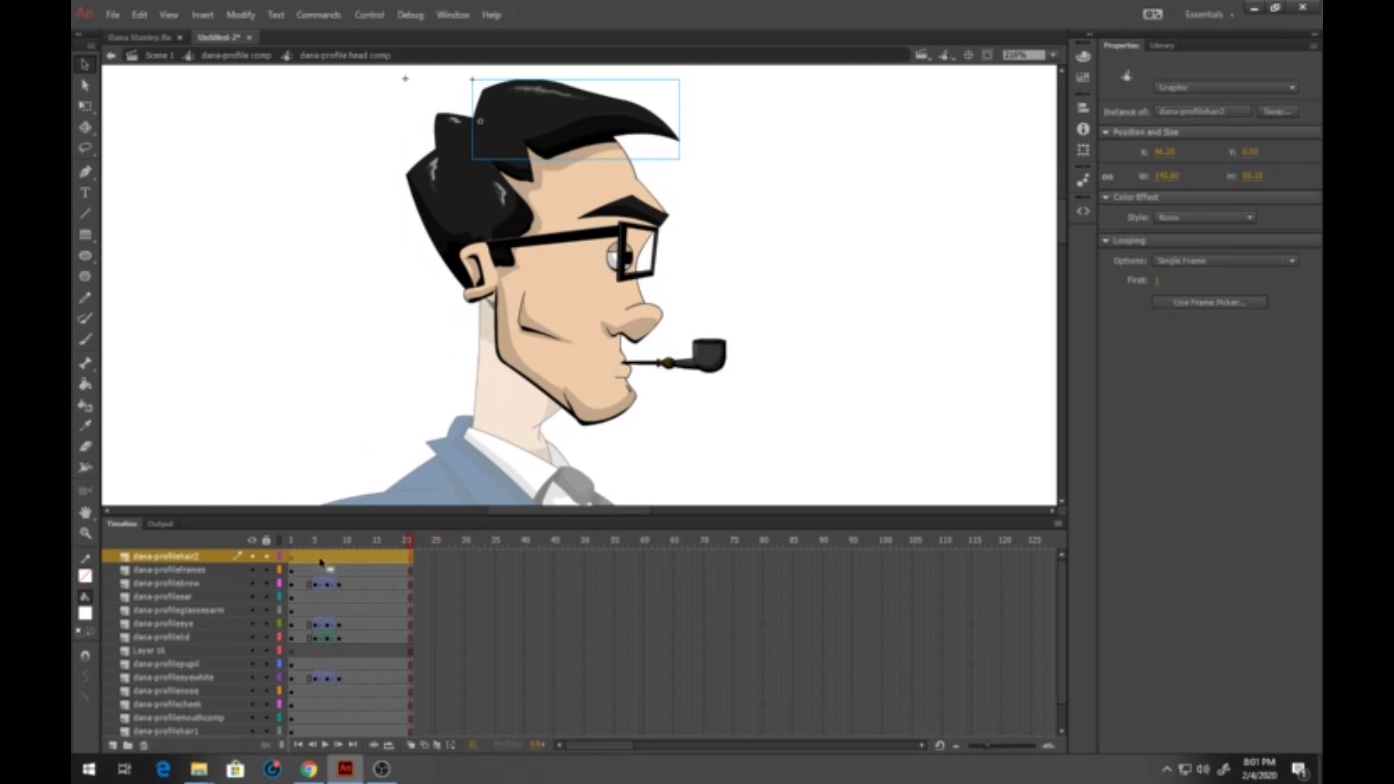
drag(320, 561, 412, 559)
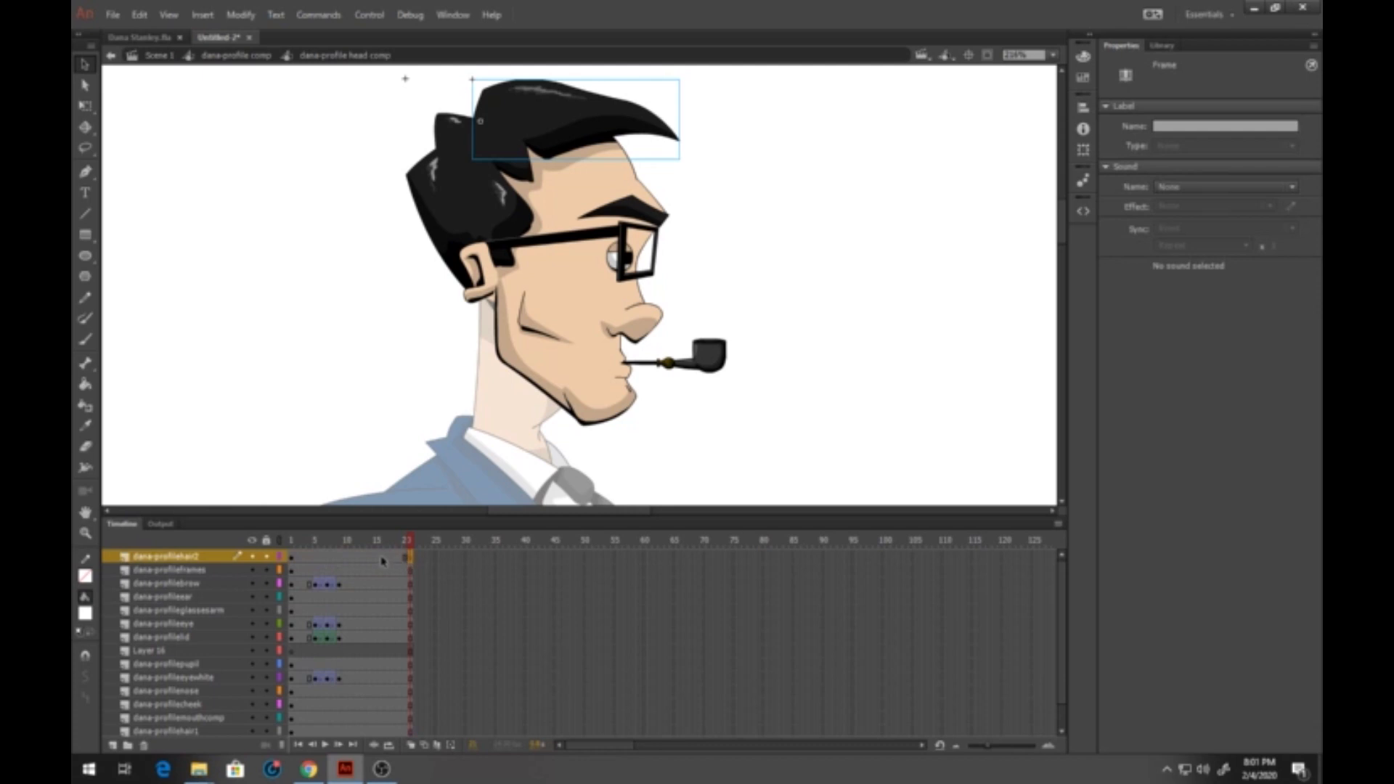
click(380, 559)
click(349, 560)
click(321, 560)
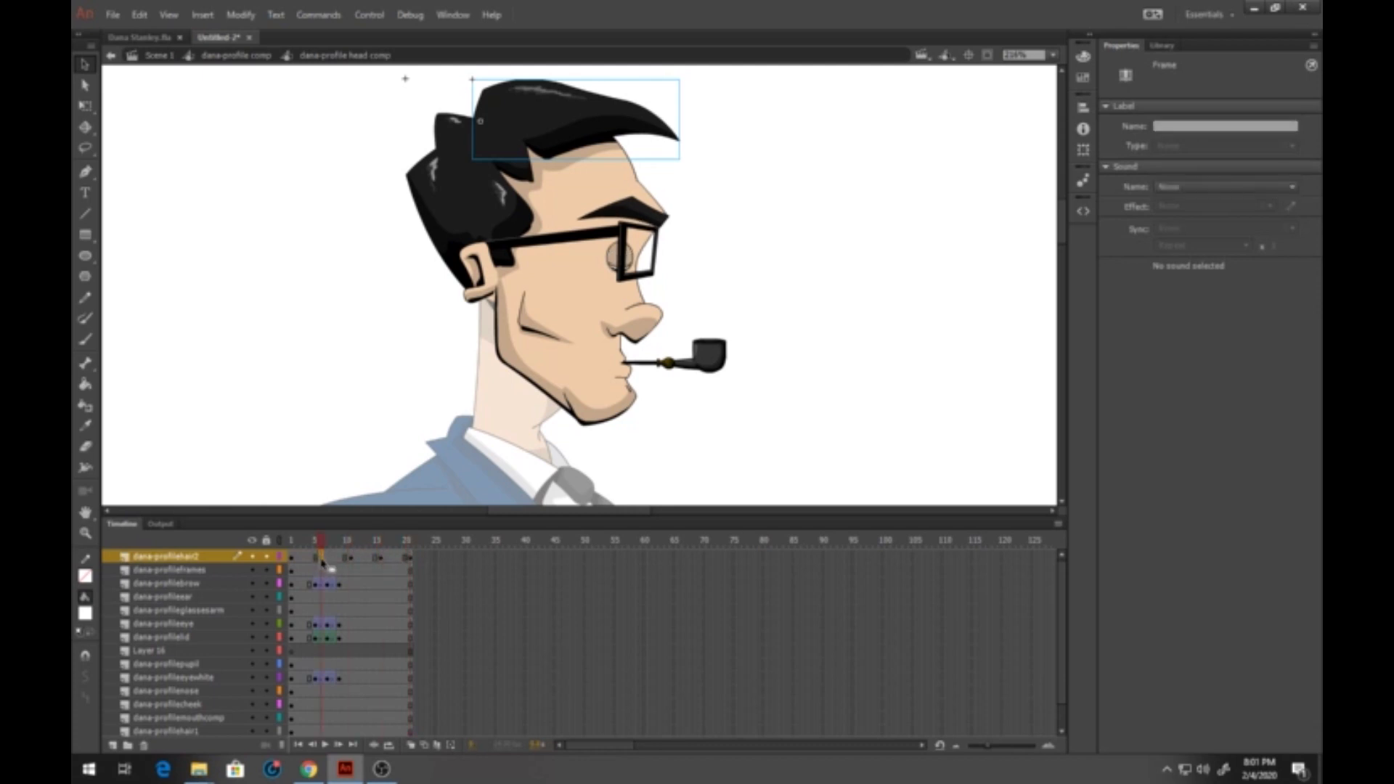
Step: Compare the front hair's keyframe timing with the key poses in the parent figure's timeline, and return to the head symbol
click(364, 559)
click(390, 560)
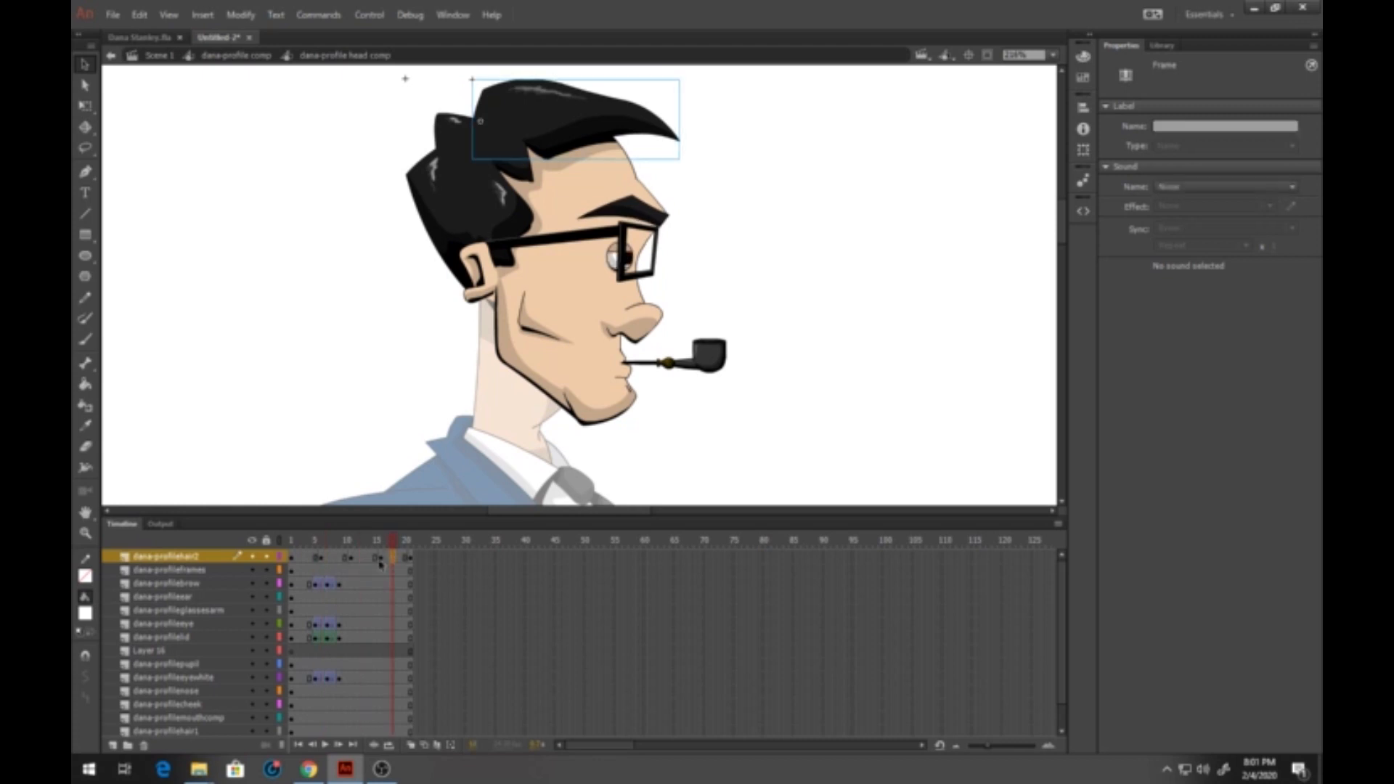
click(304, 559)
click(234, 55)
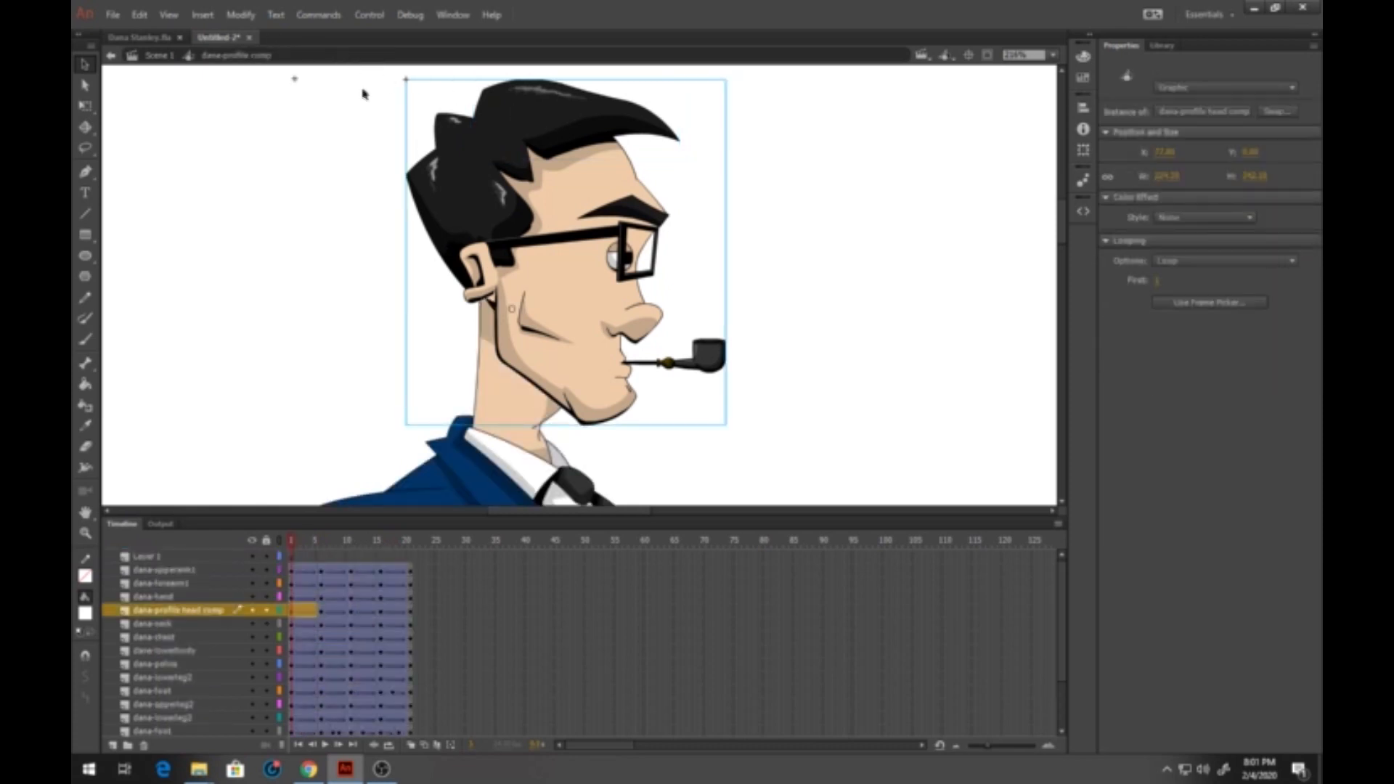
double_click(533, 144)
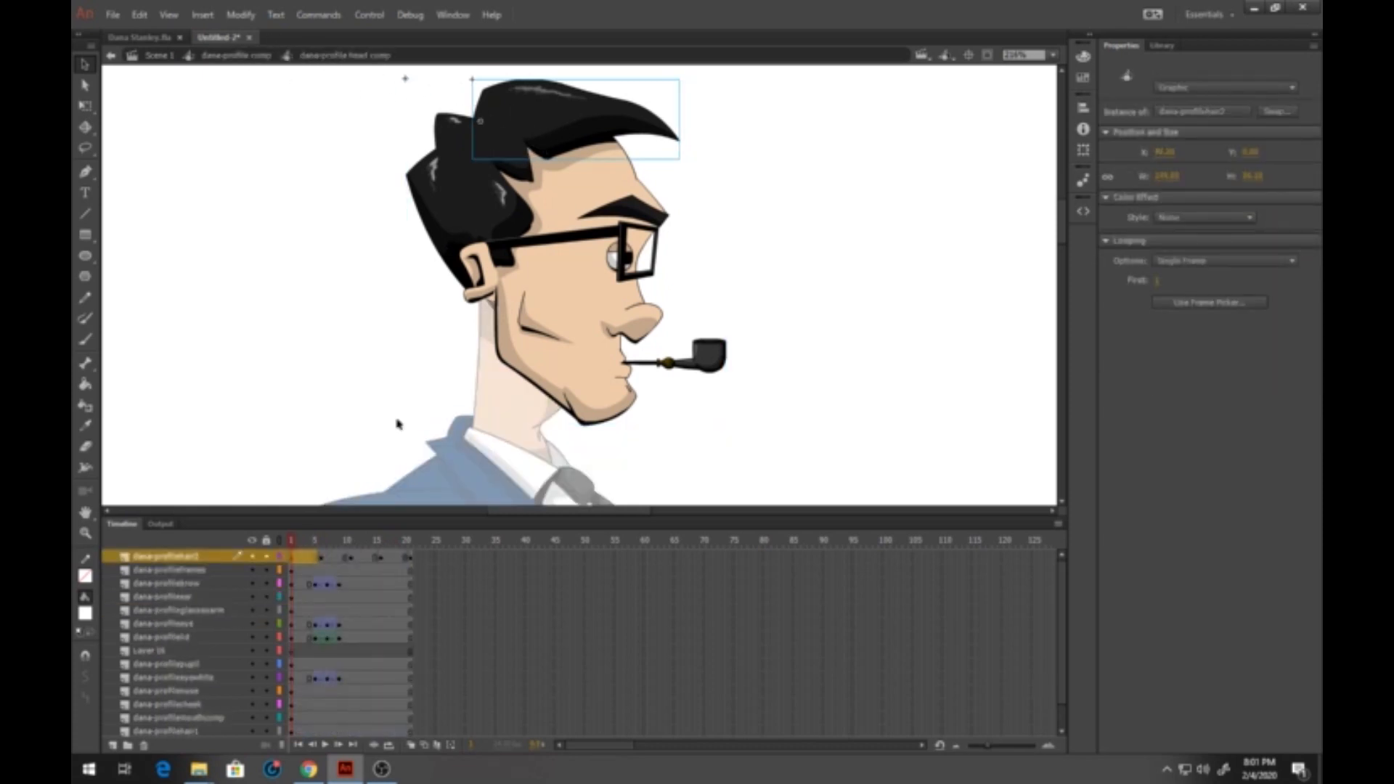
click(321, 557)
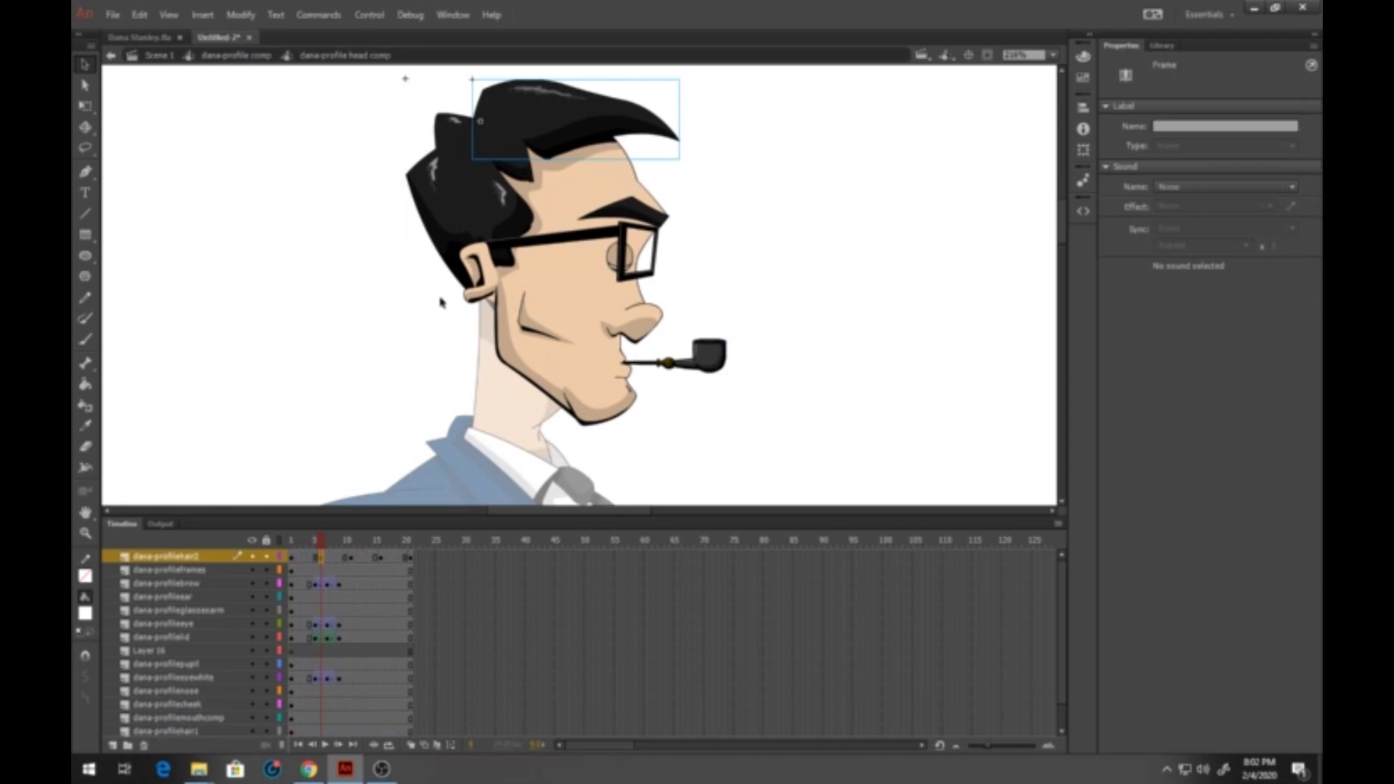
Step: Add front hair keyframes at frames 3 and 8, skewing the hair's tip slightly down at frame 3 and slightly up at frame 8
click(309, 558)
click(306, 560)
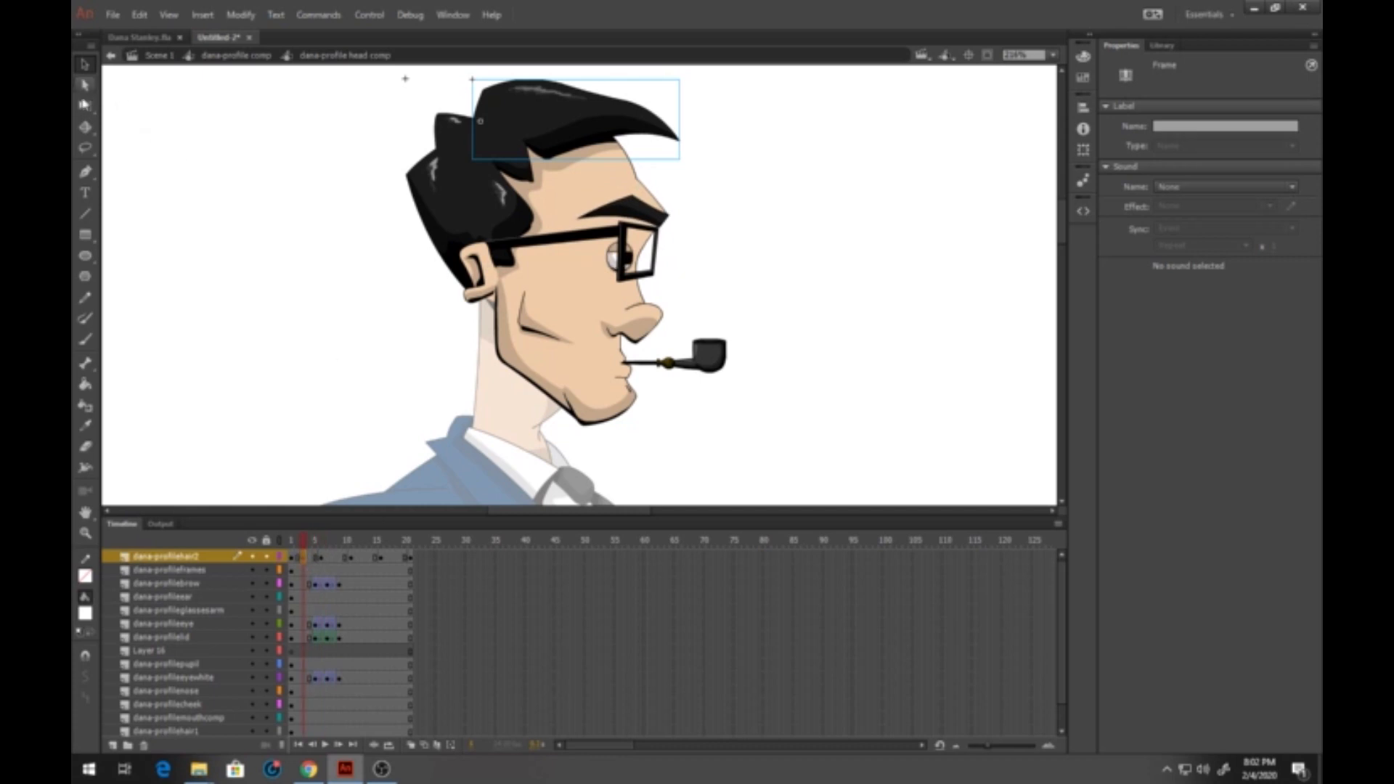
click(85, 105)
drag(678, 131, 680, 137)
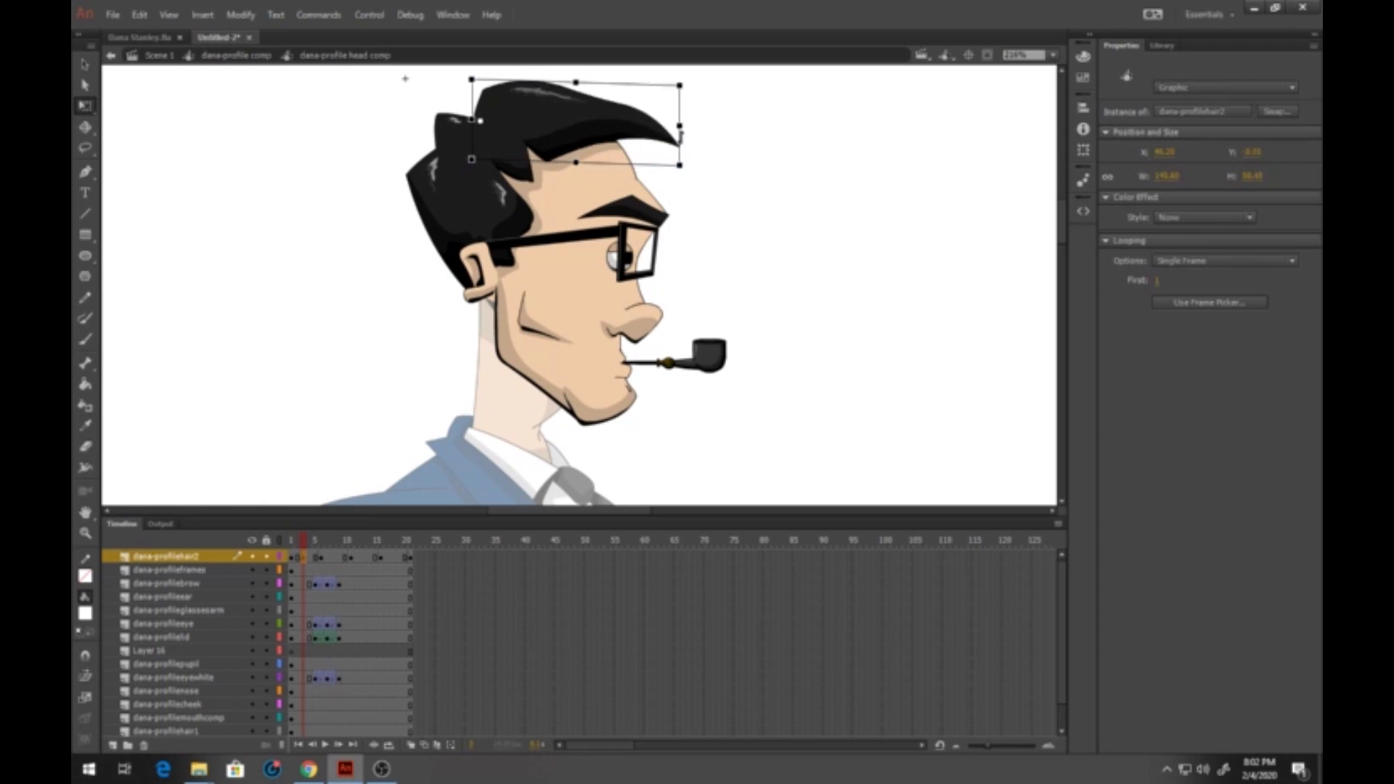
click(321, 559)
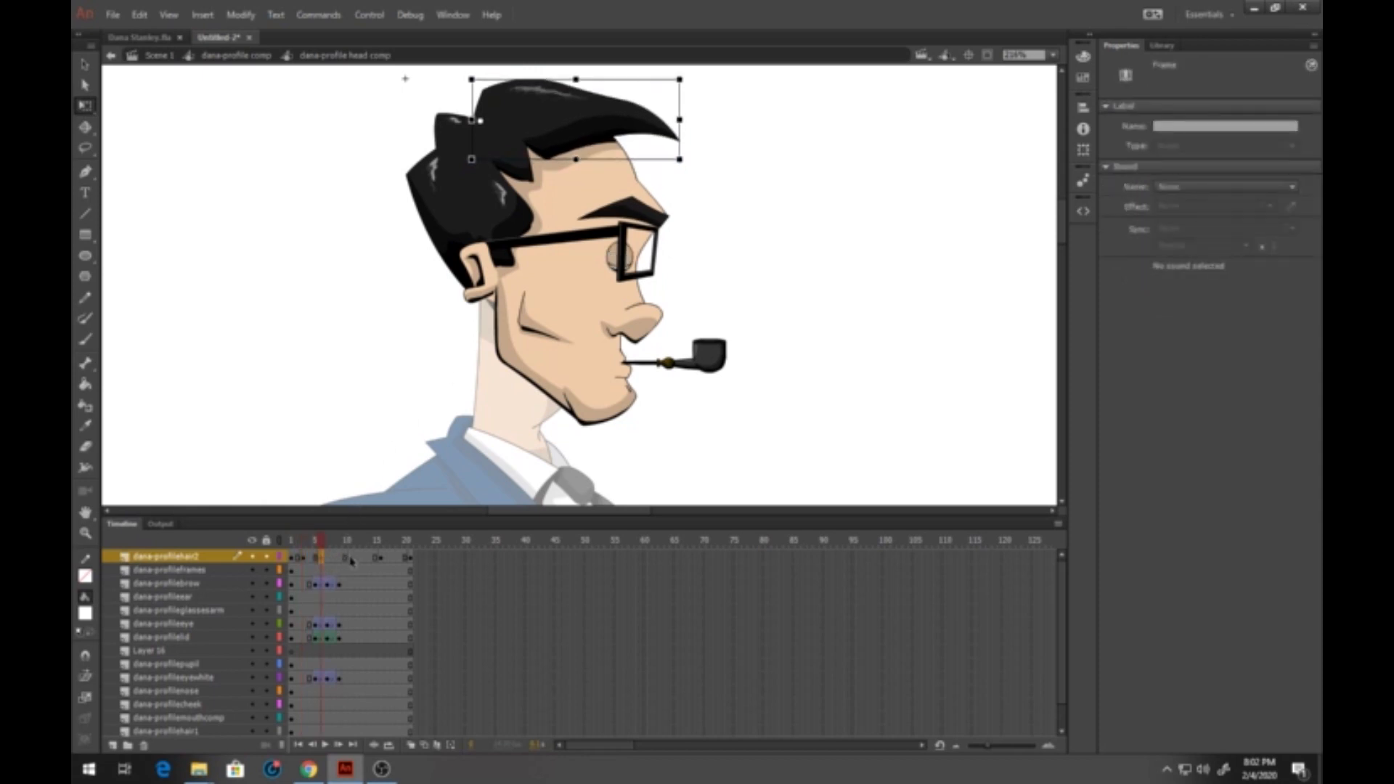
click(336, 560)
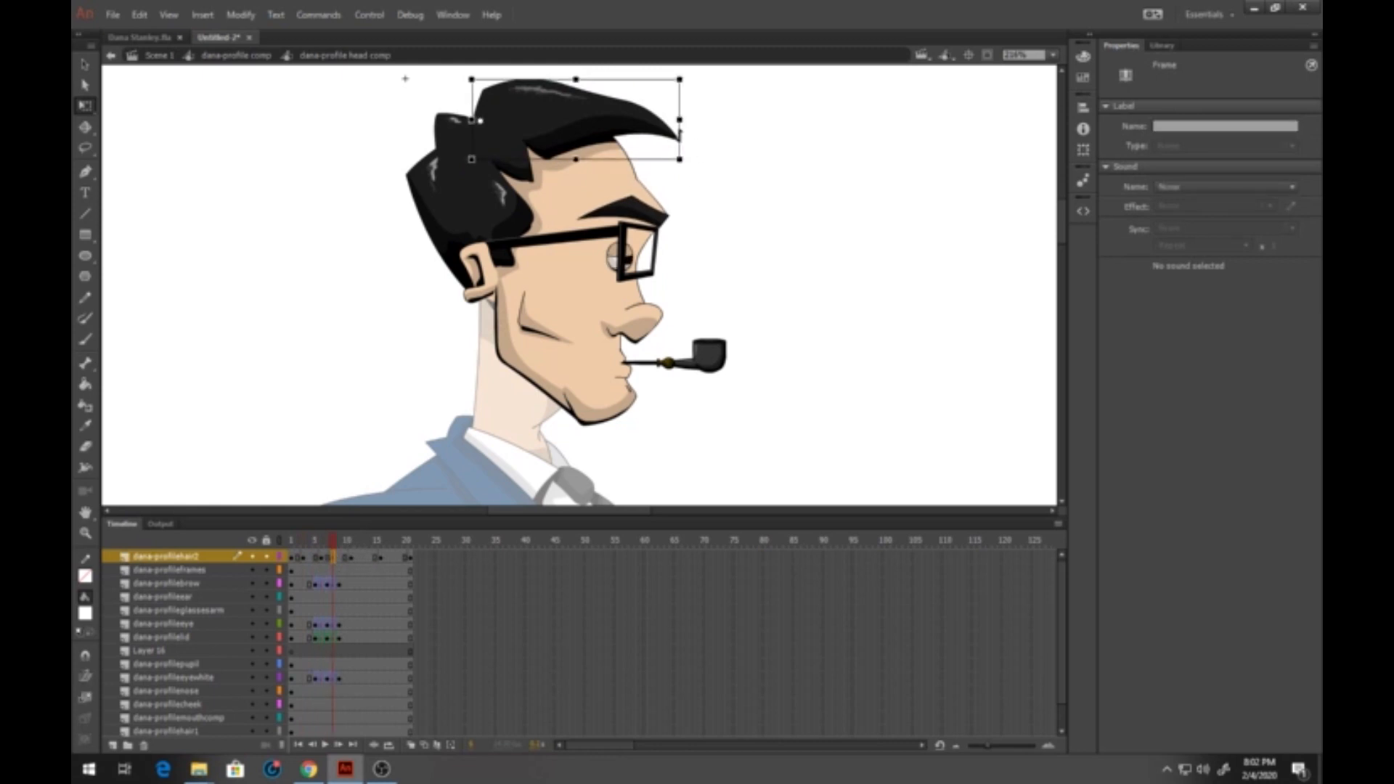
drag(680, 133, 679, 125)
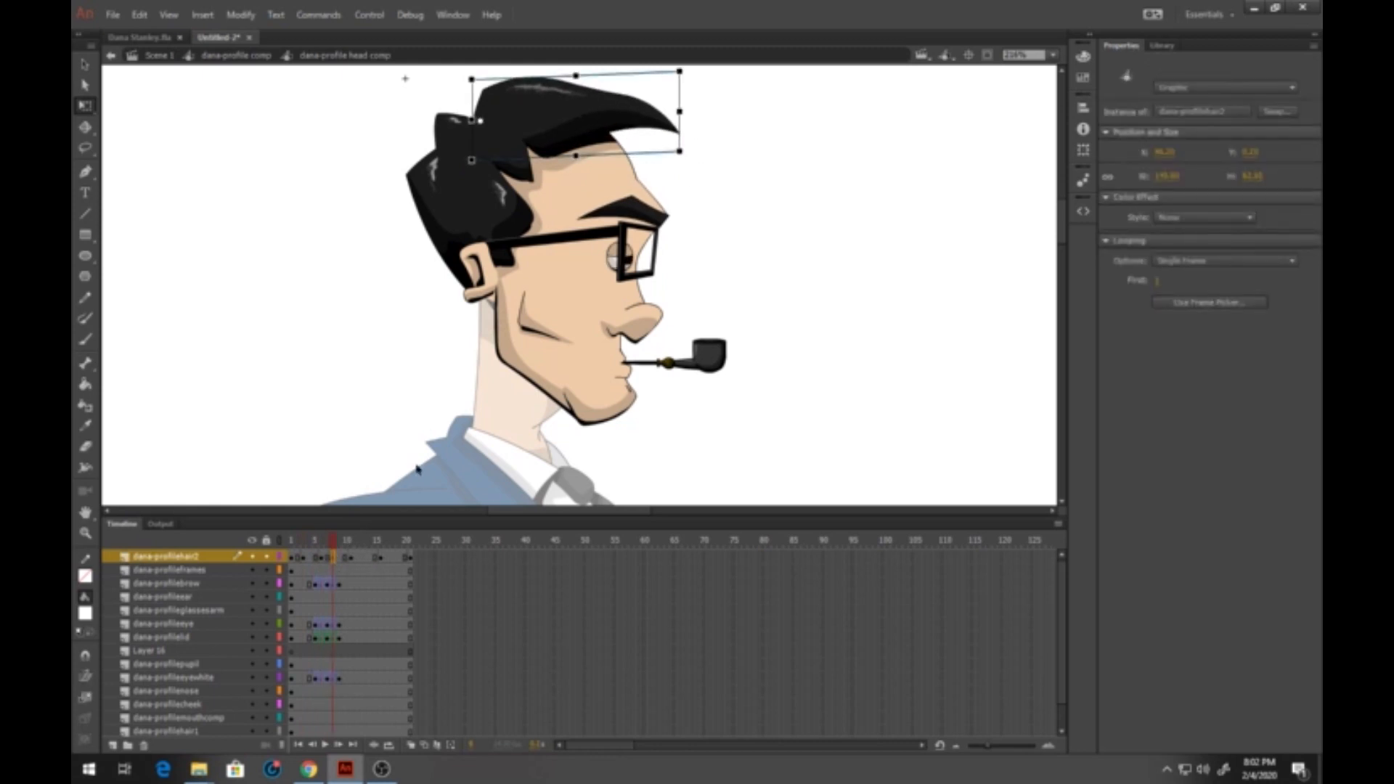
Step: Add front hair keyframes at frames 13 and 18, skewing the hair slightly at frame 13 and slightly upward at frame 18
click(365, 558)
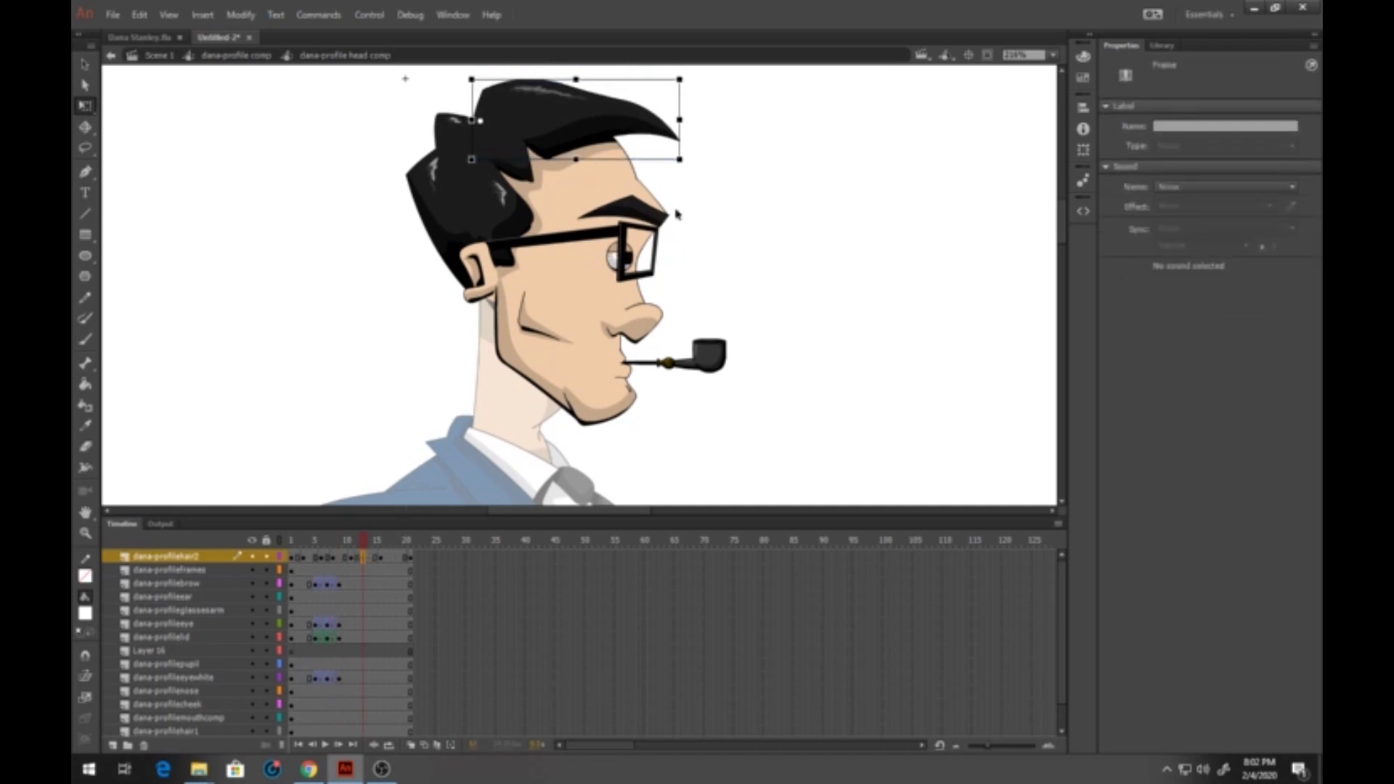
drag(677, 132, 679, 131)
click(395, 559)
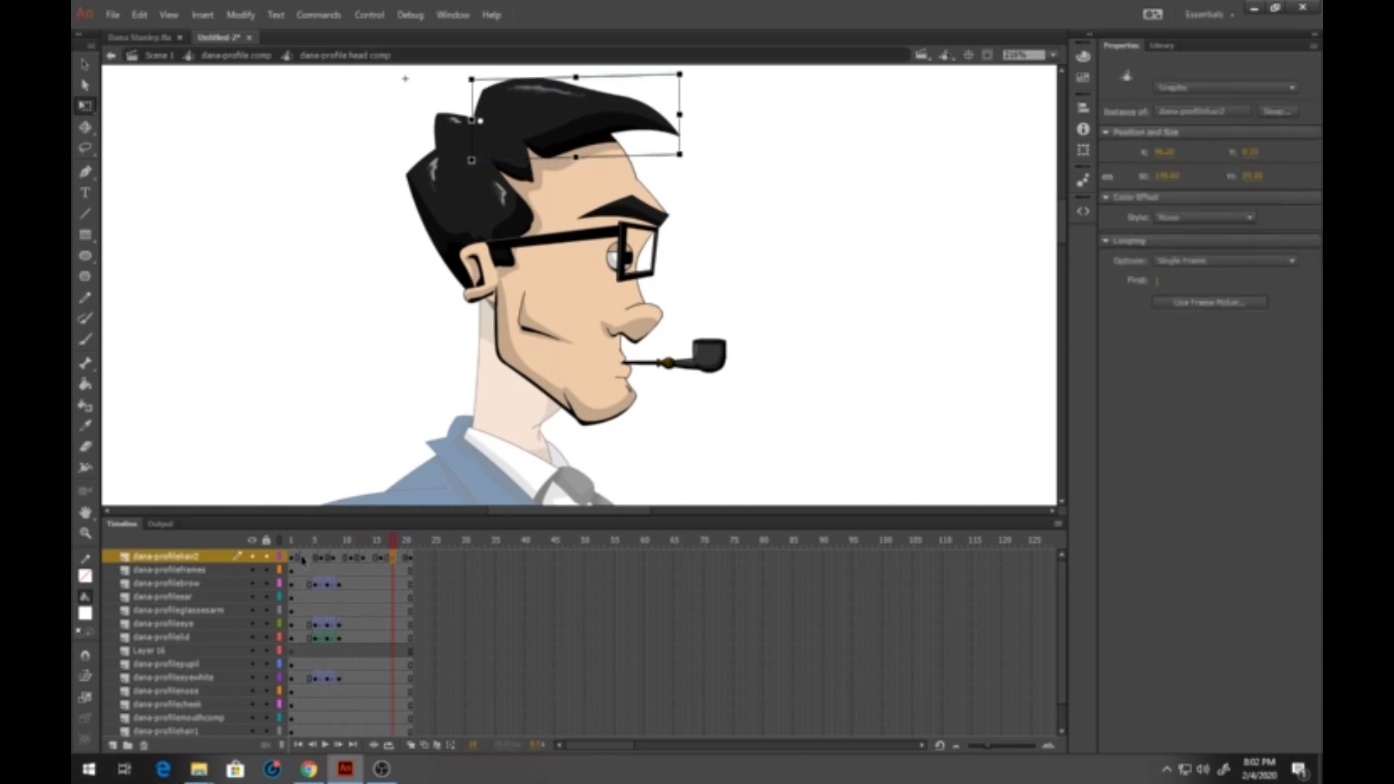
Step: Create classic tweens between the front hair keyframes across frames 3 to 18
drag(301, 561, 392, 558)
right_click(385, 558)
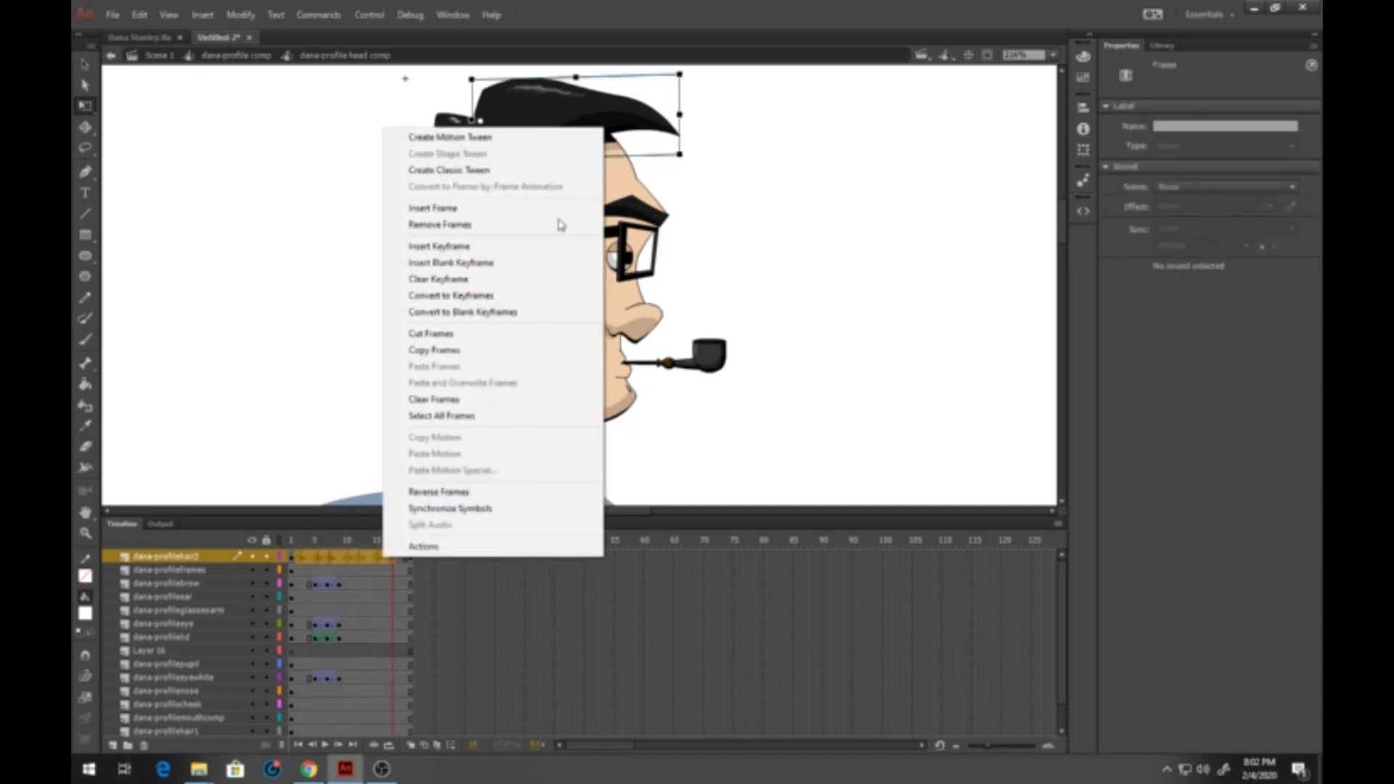
click(494, 173)
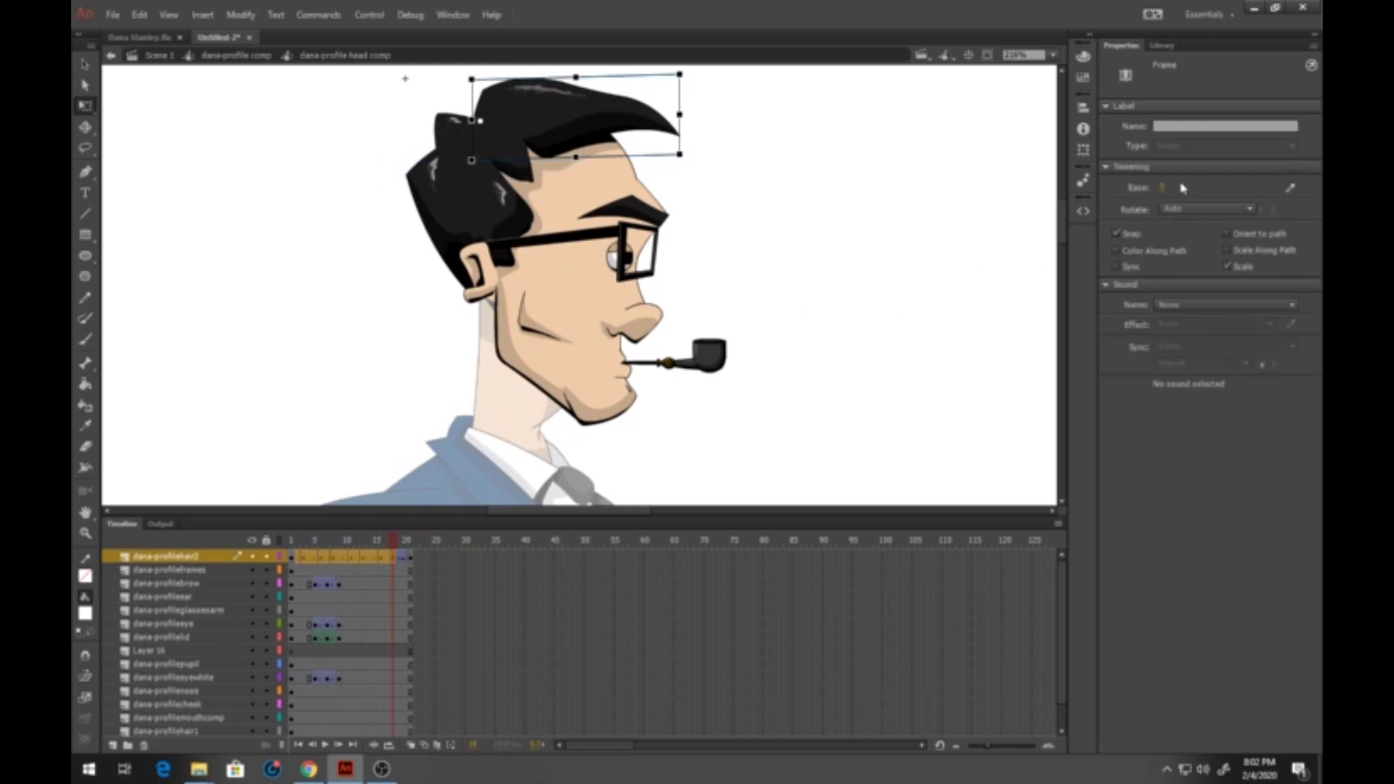
Step: Set the front hair tweens' ease to 100 out and play back the hair animation in the head symbol
drag(1163, 189, 1315, 181)
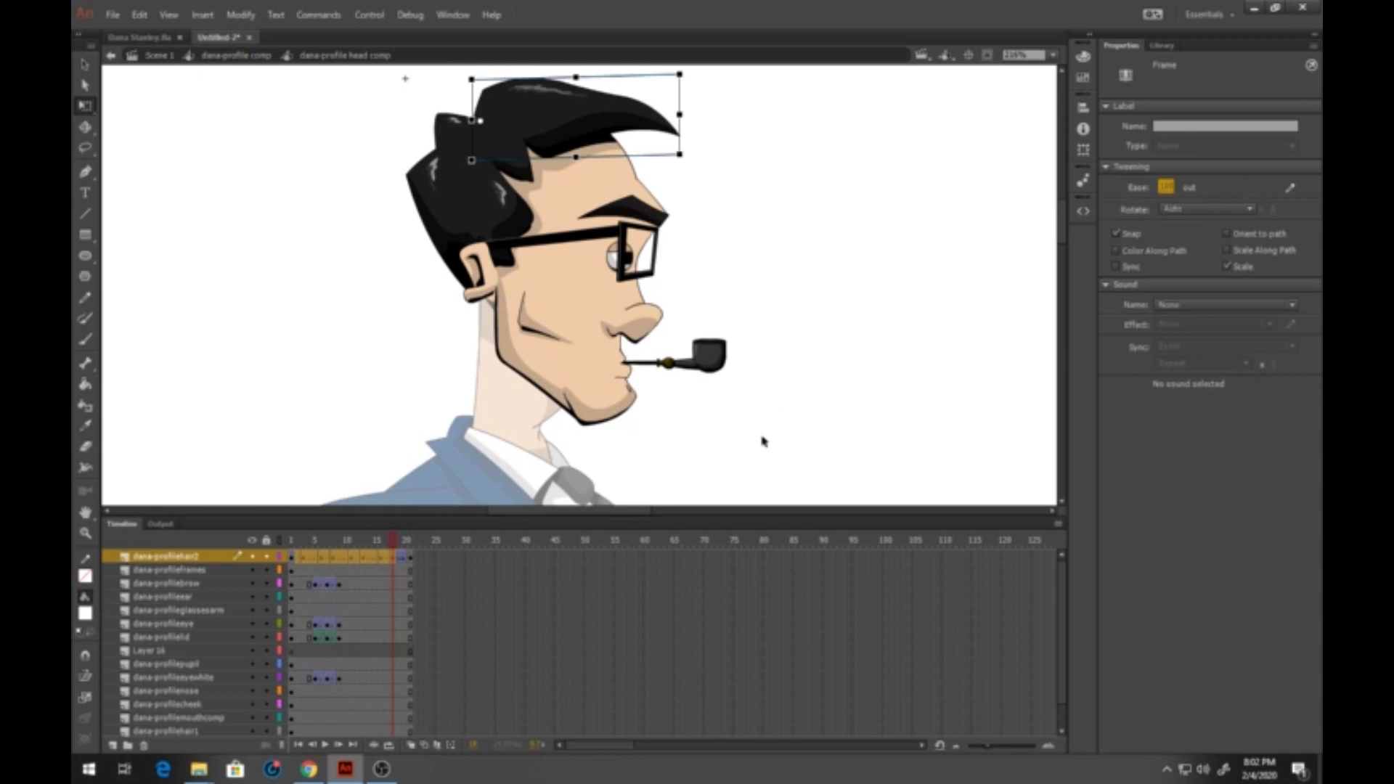
click(314, 556)
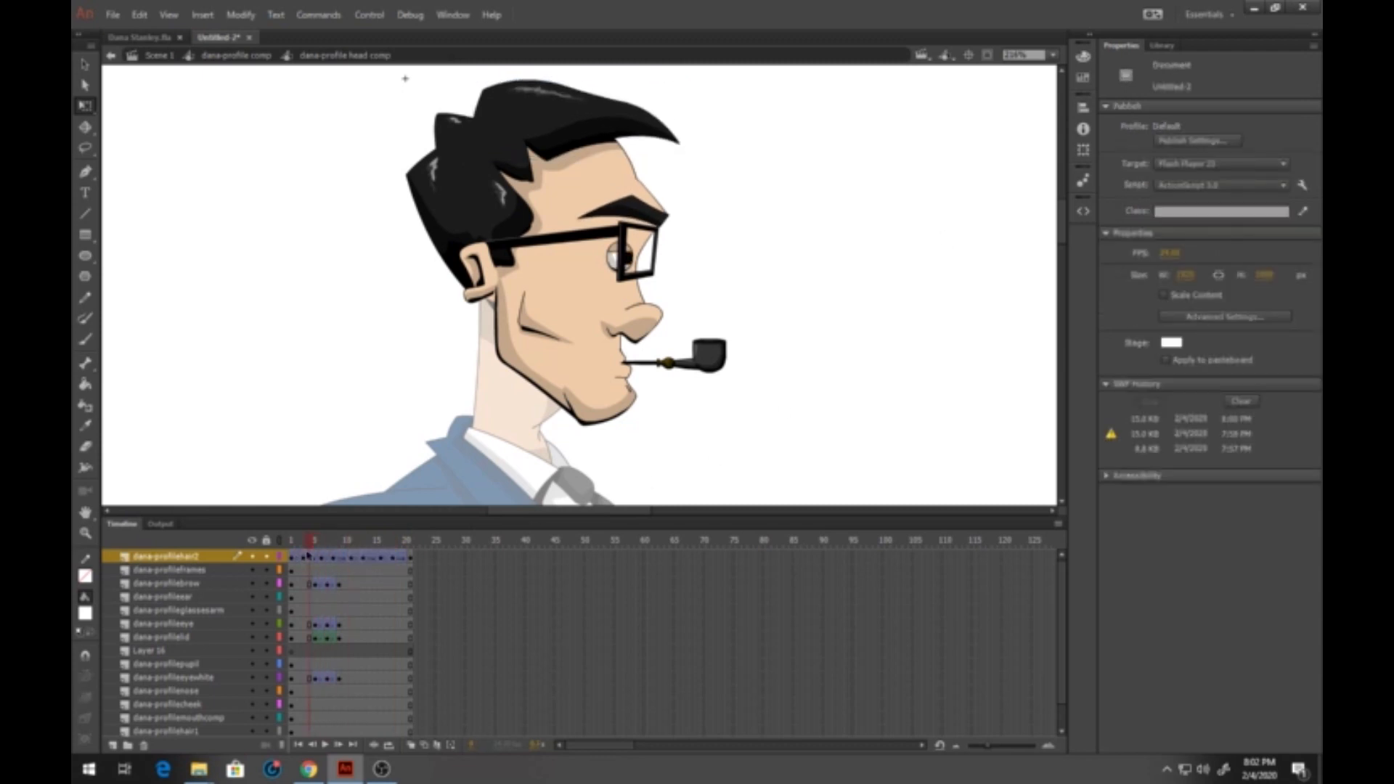
key(Return)
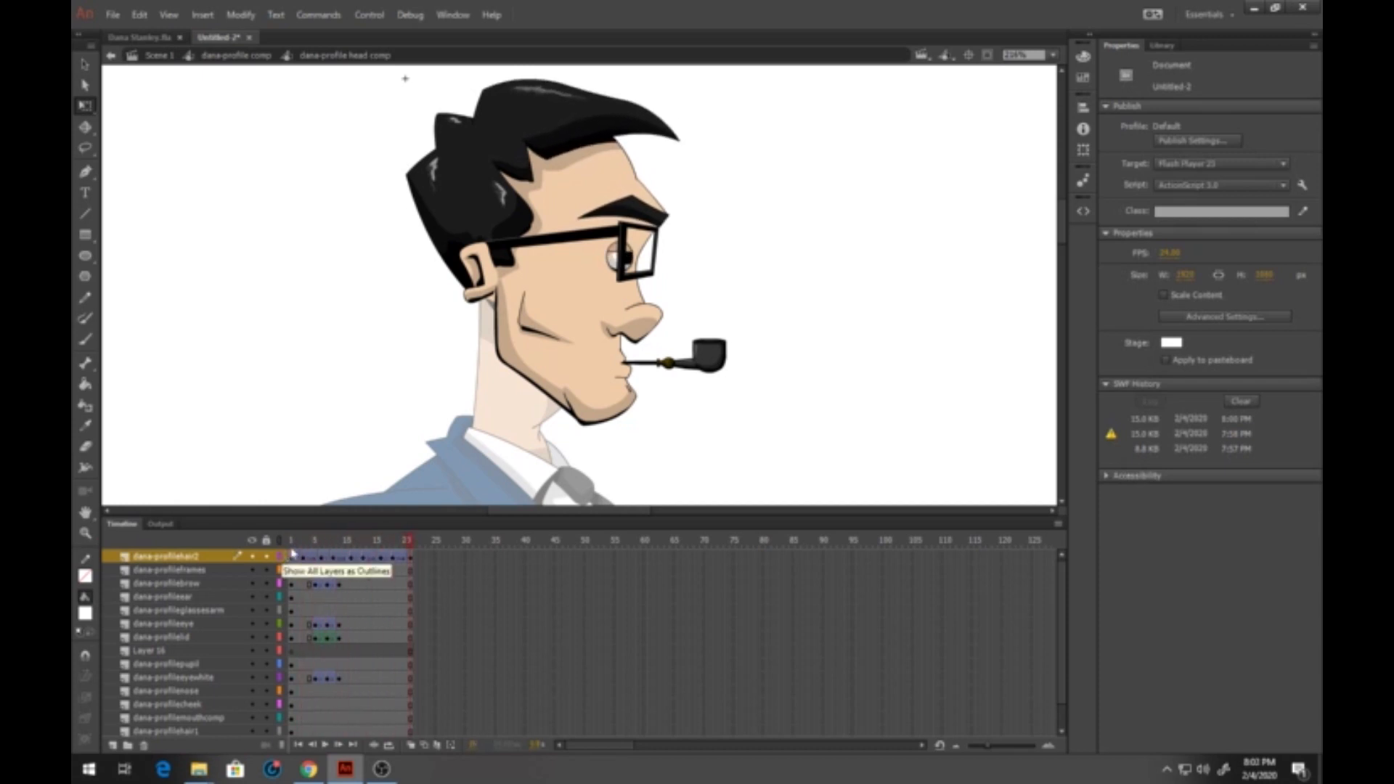
Step: Return to the figure symbol, play its walk cycle with the bouncing hair, and preview it in a test movie
click(236, 55)
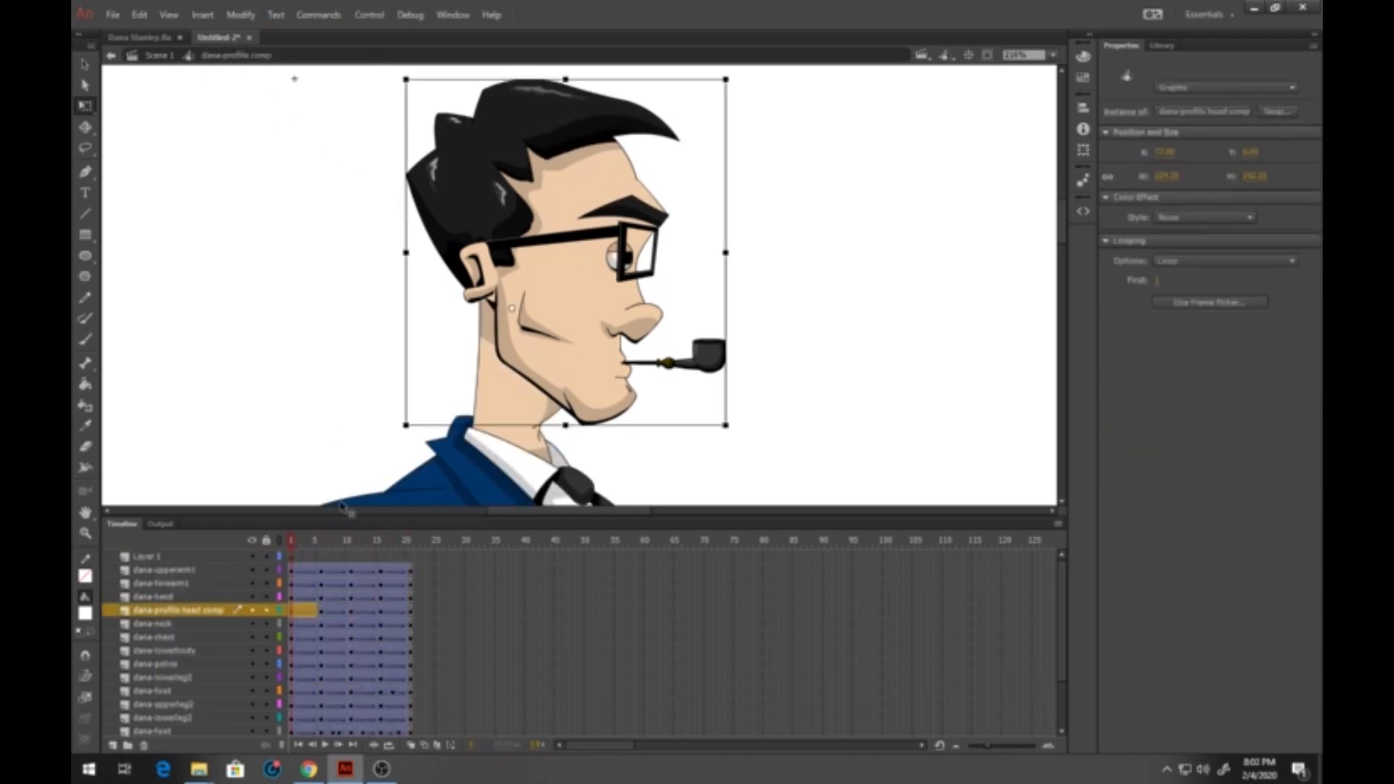
key(Return)
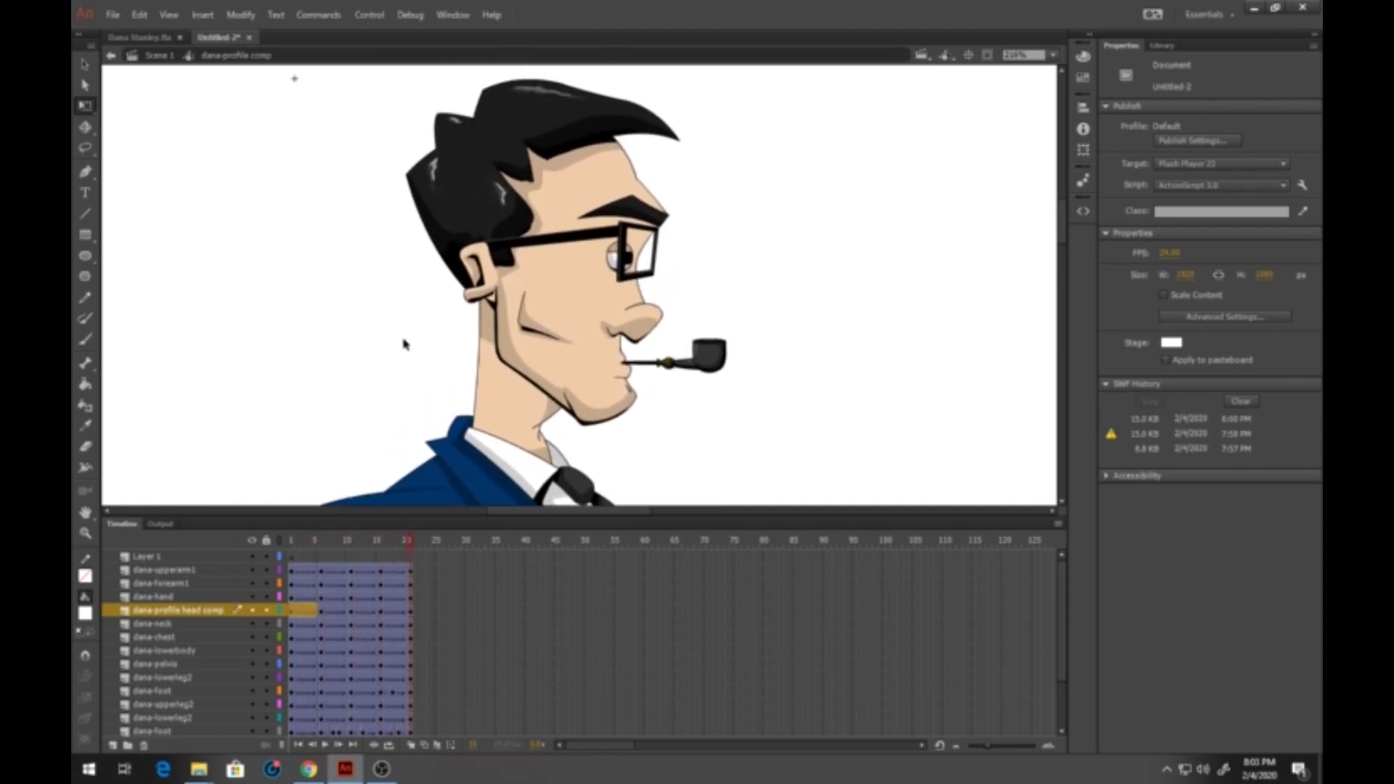
key(ctrl+Return)
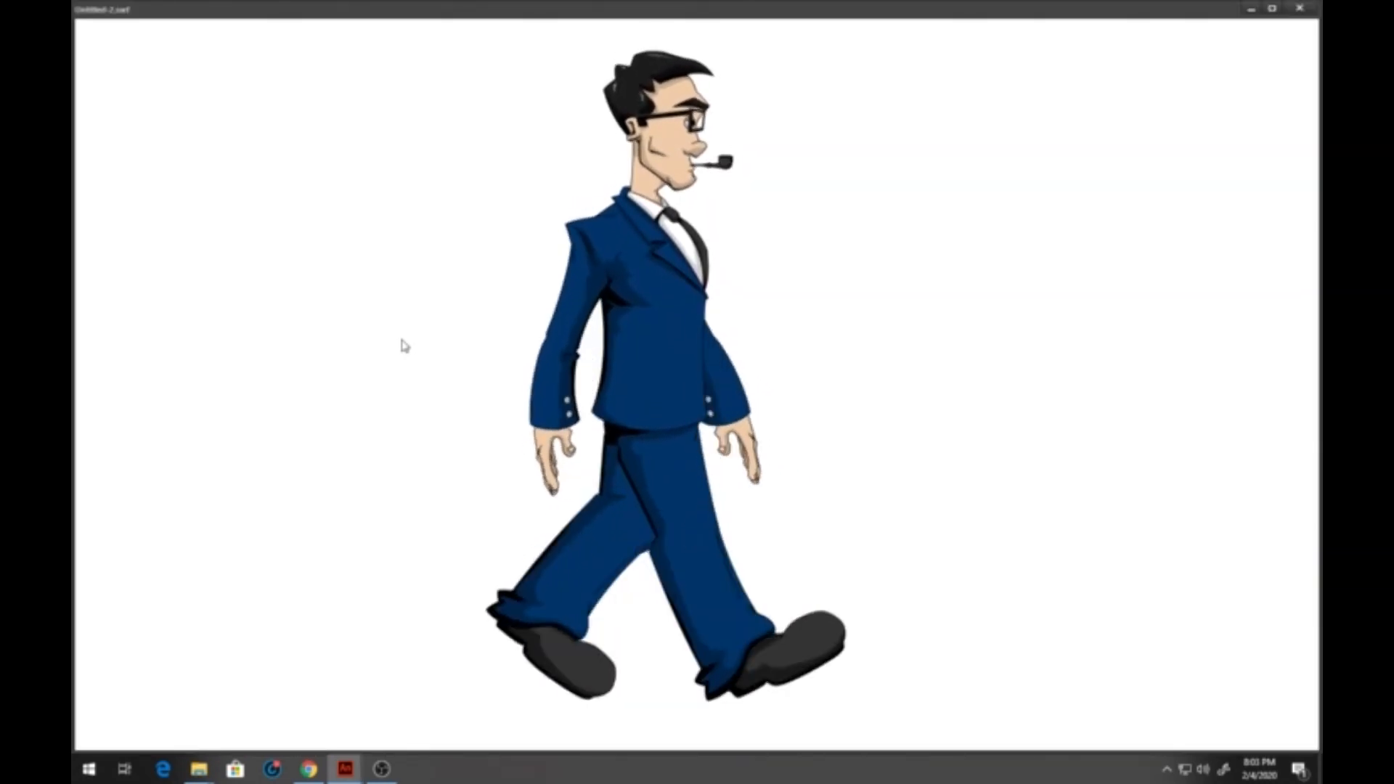
click(1299, 8)
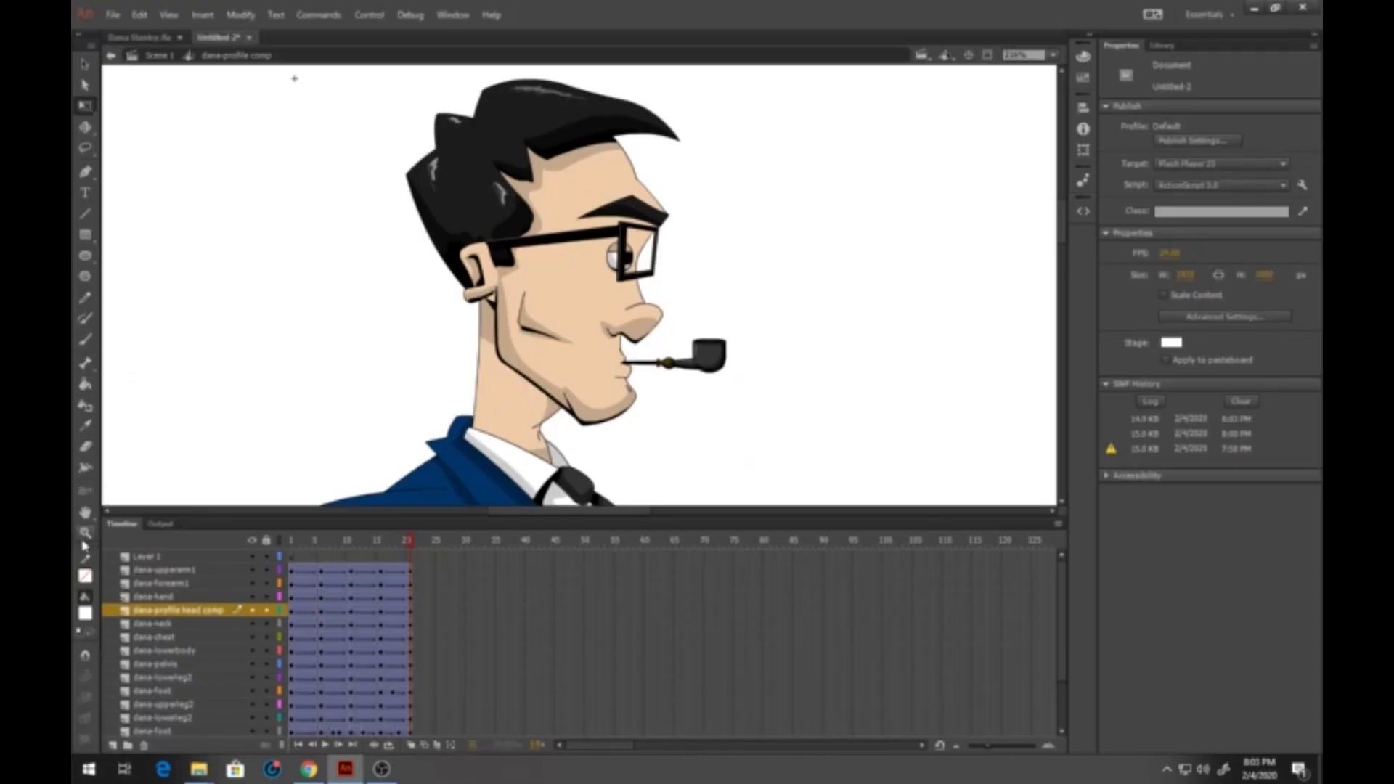
Step: Go back to the main scene and check the walking figure with the whole stage in view
click(85, 534)
alt+click(514, 338)
alt+click(610, 336)
alt+click(544, 383)
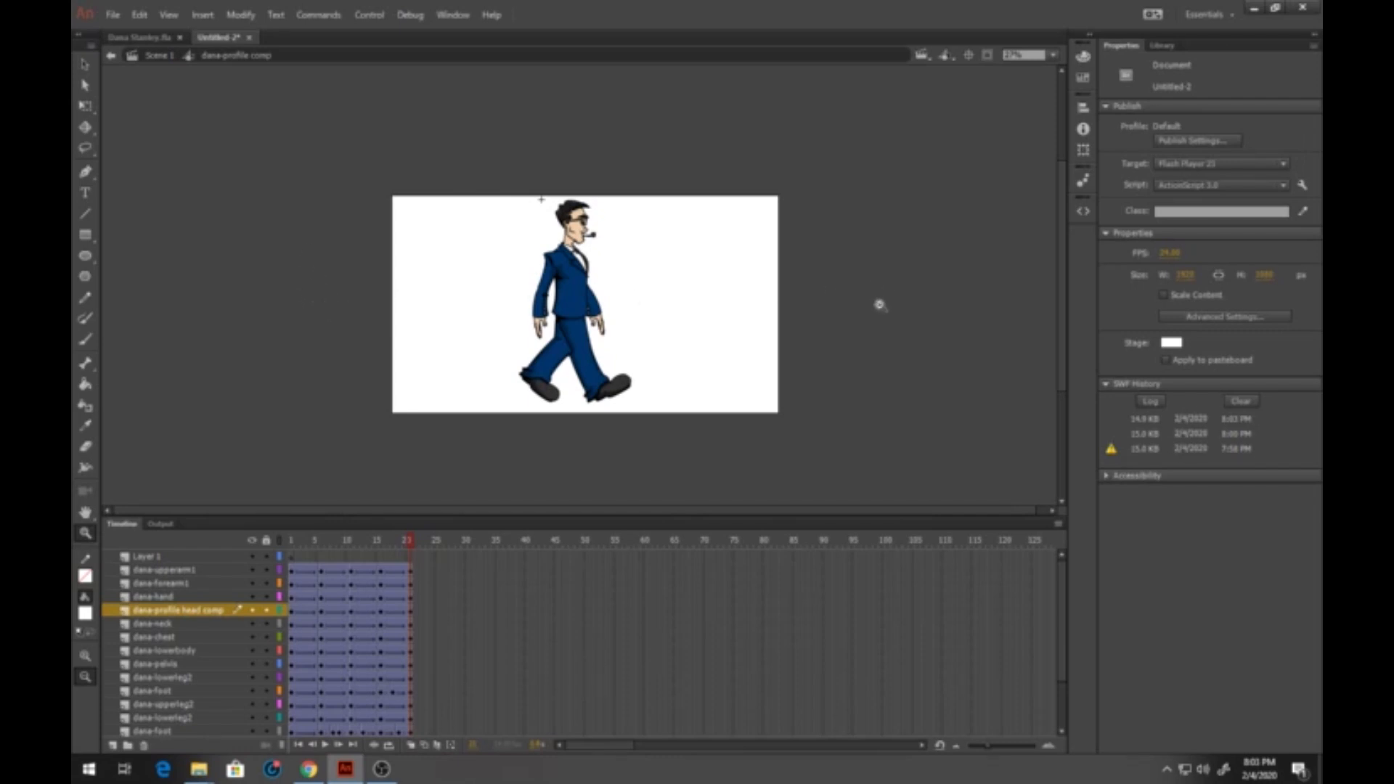
click(163, 58)
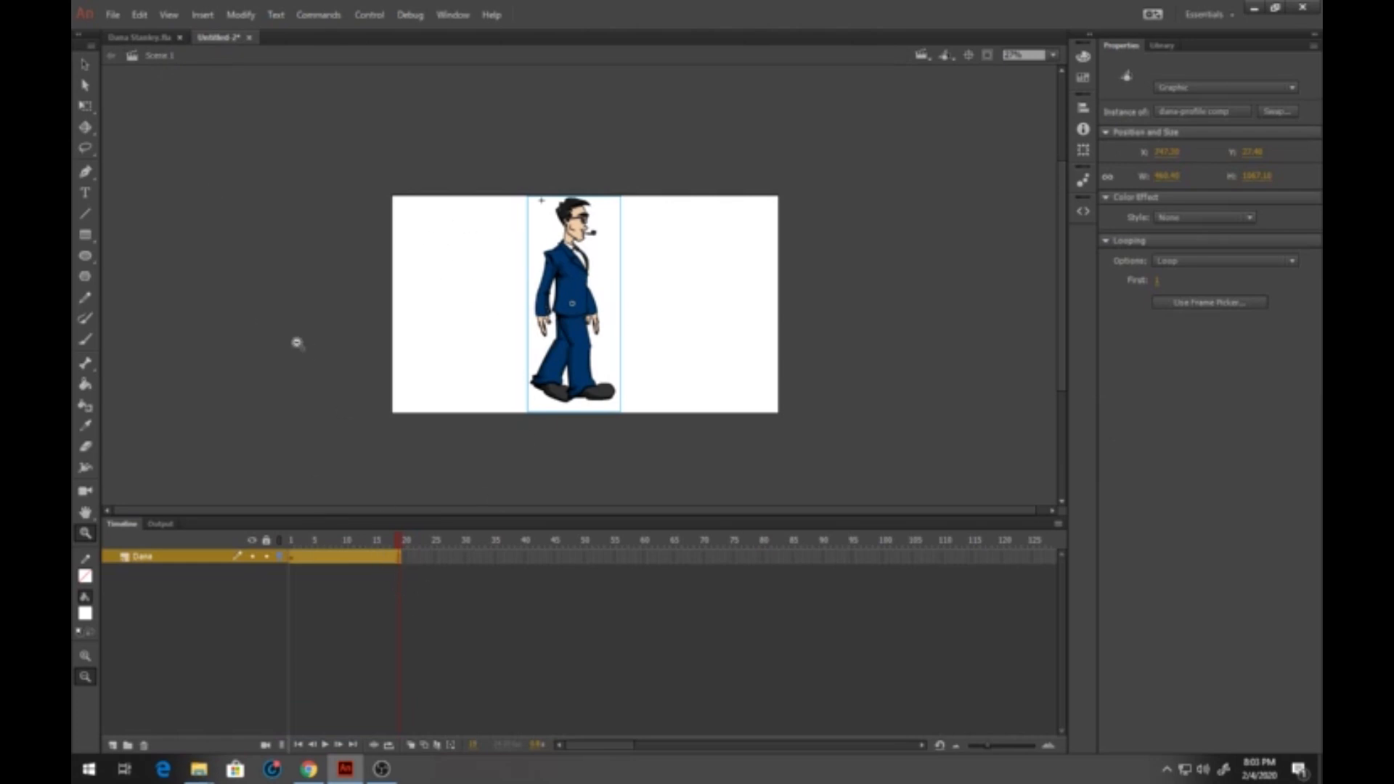
click(85, 64)
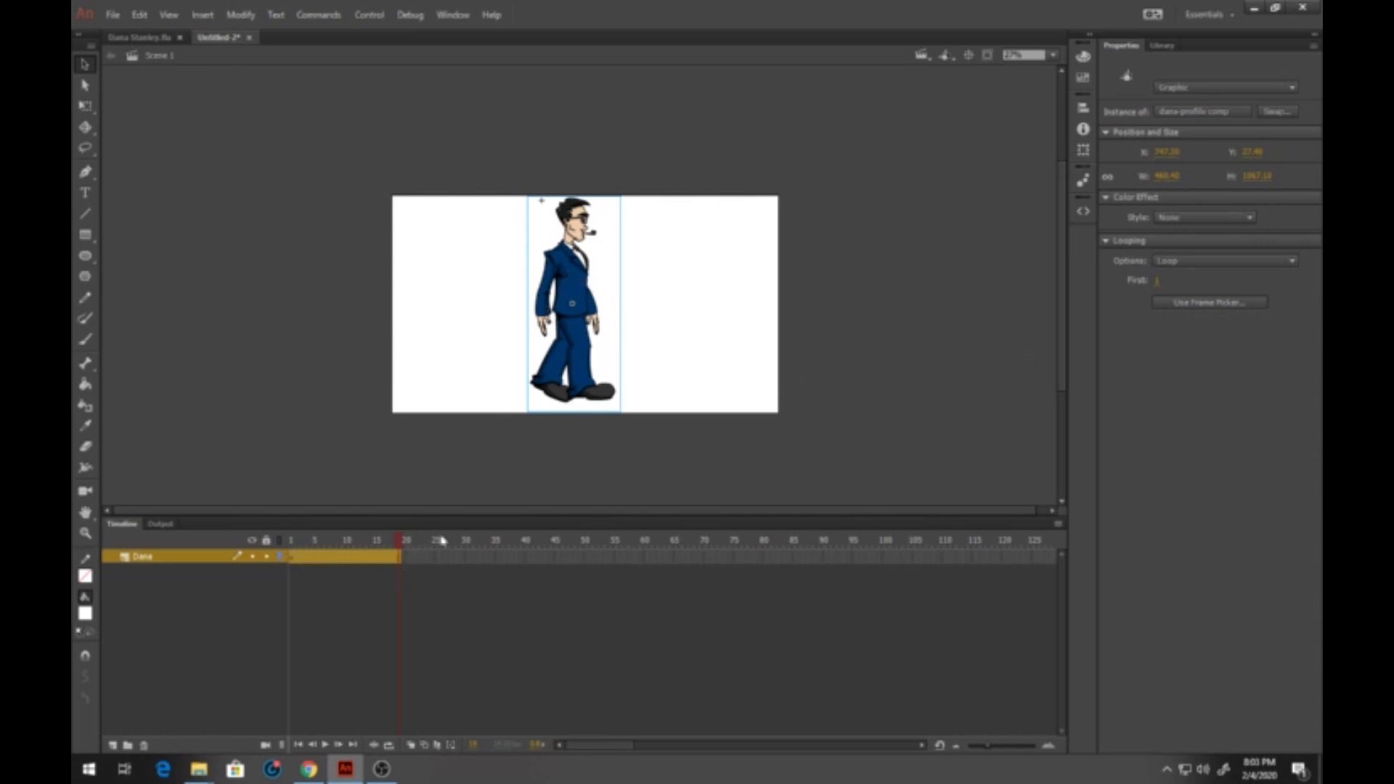
Step: In the figure symbol, add keyframes on all body part layers at frame 20 and remove the duplicate frames after it
double_click(591, 275)
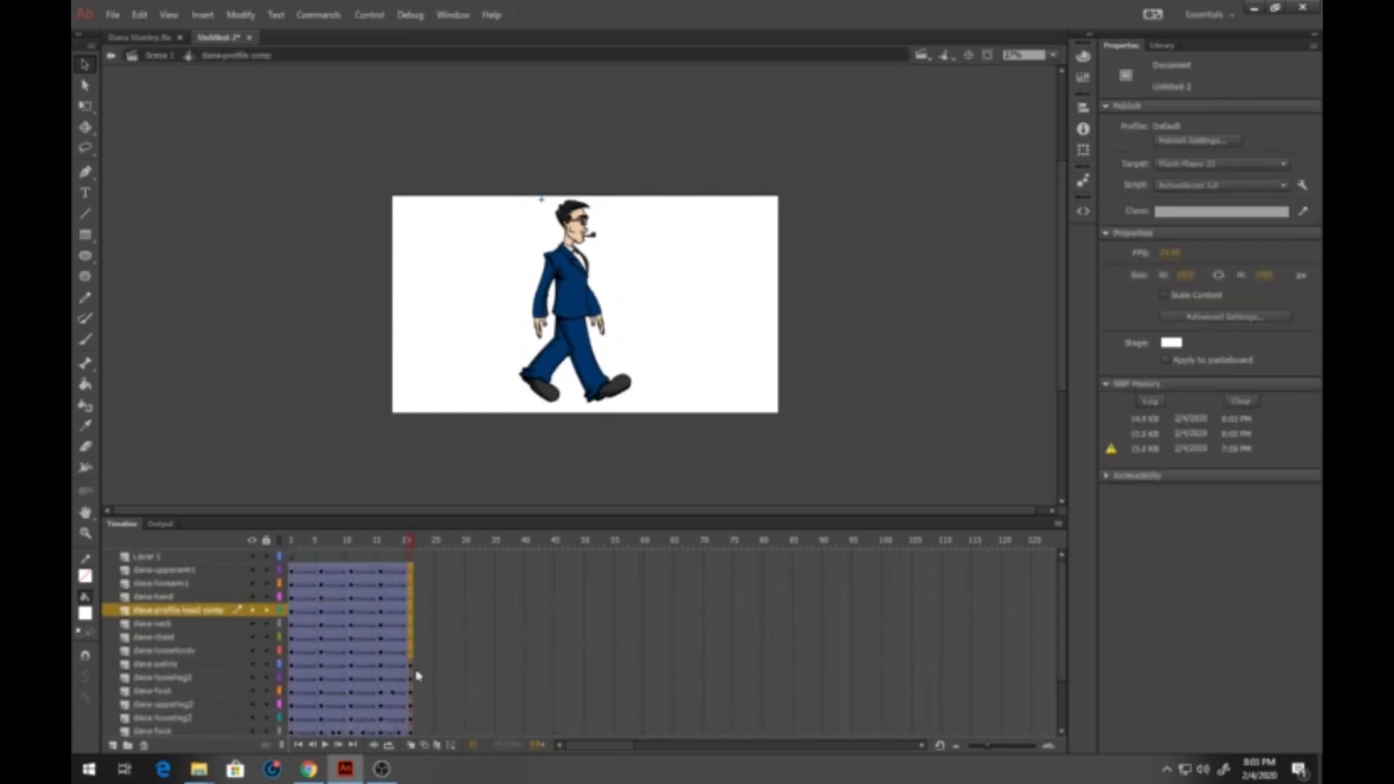
scroll(414, 669, down, 3)
click(411, 718)
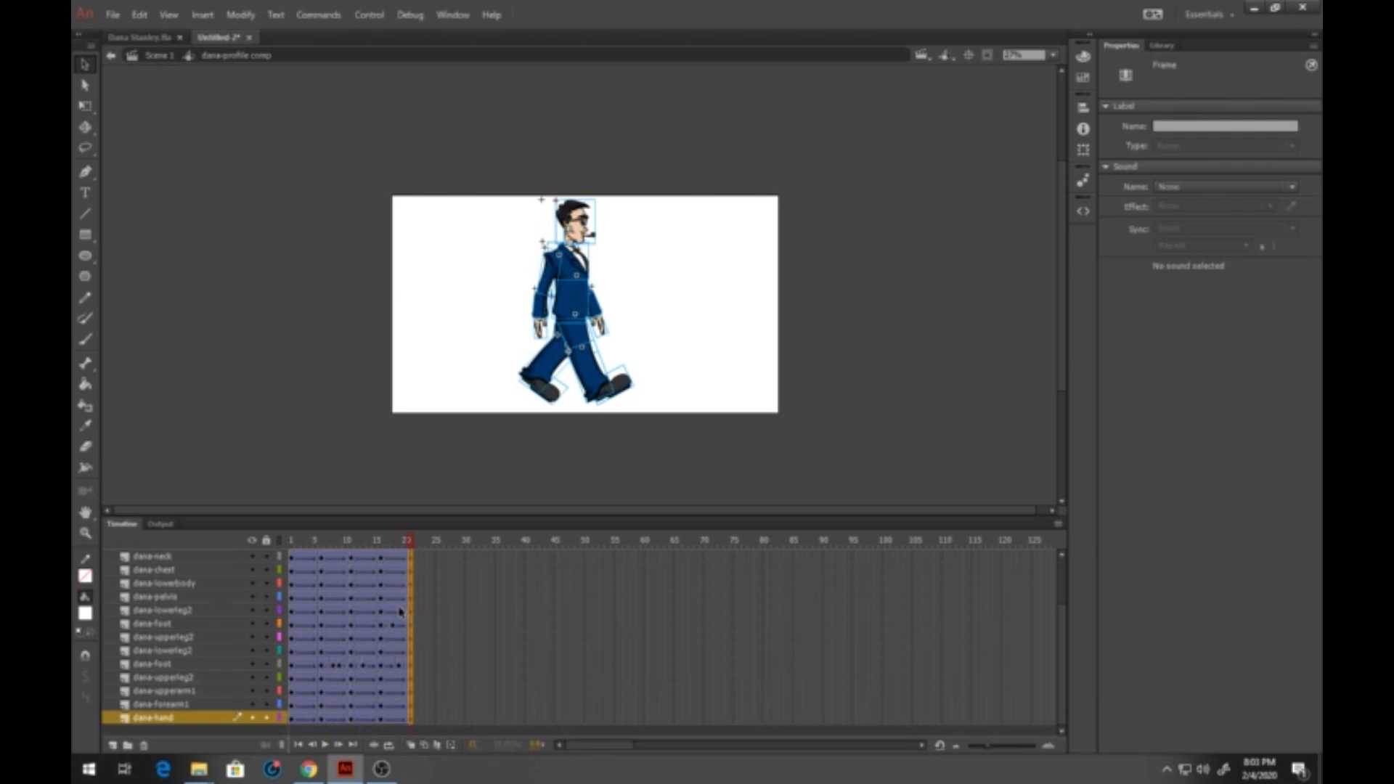
drag(407, 724, 427, 779)
key(F6)
right_click(420, 718)
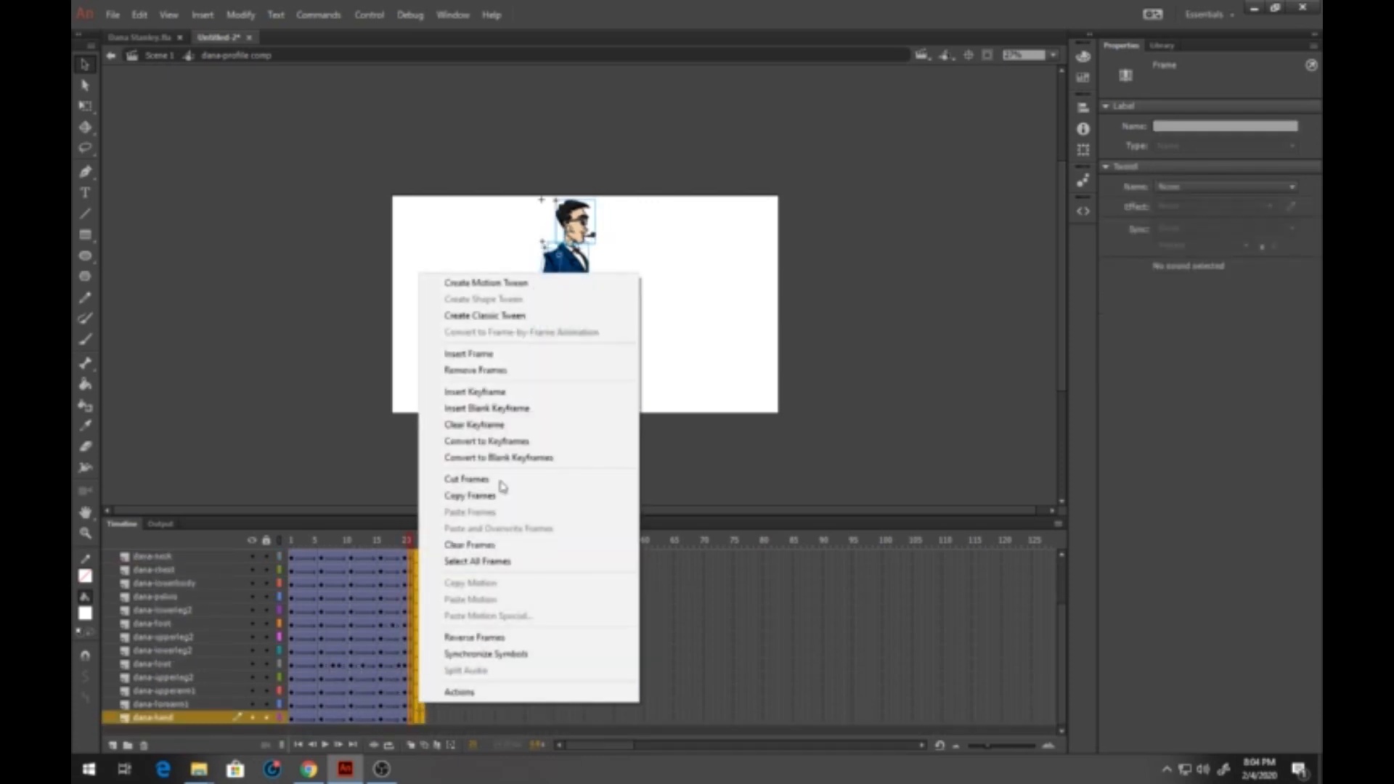
click(476, 371)
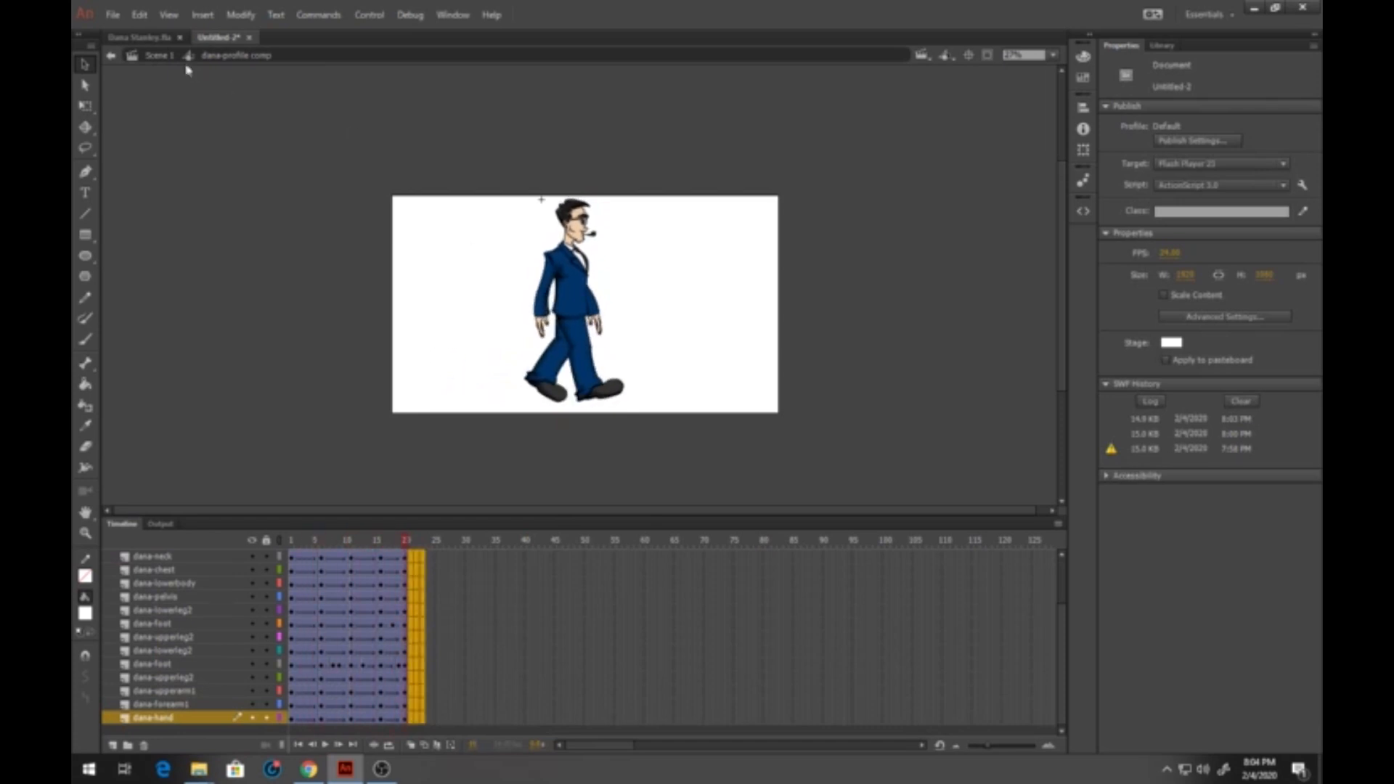
Step: Extend the figure's layer in the main scene past frame 125 and play back the looping walk
click(158, 56)
drag(412, 558, 467, 559)
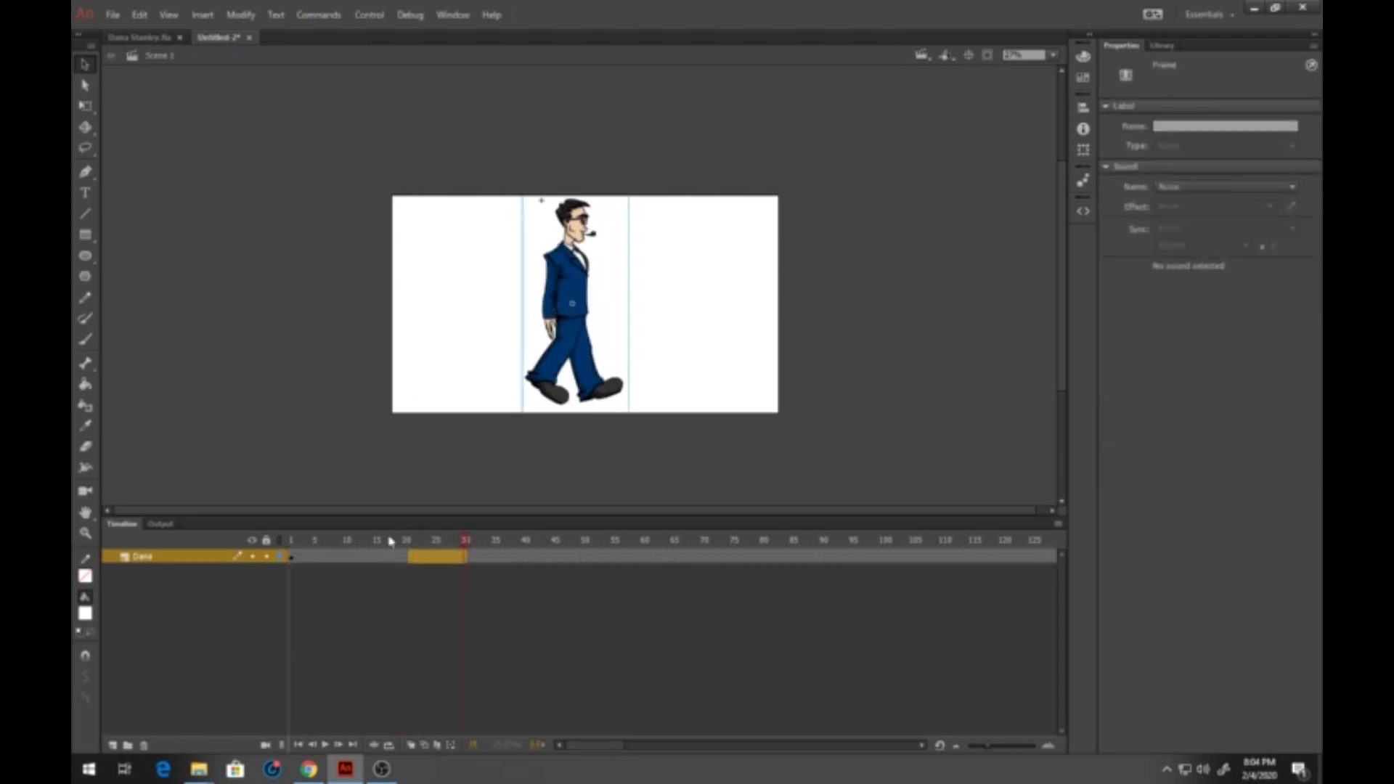
key(Return)
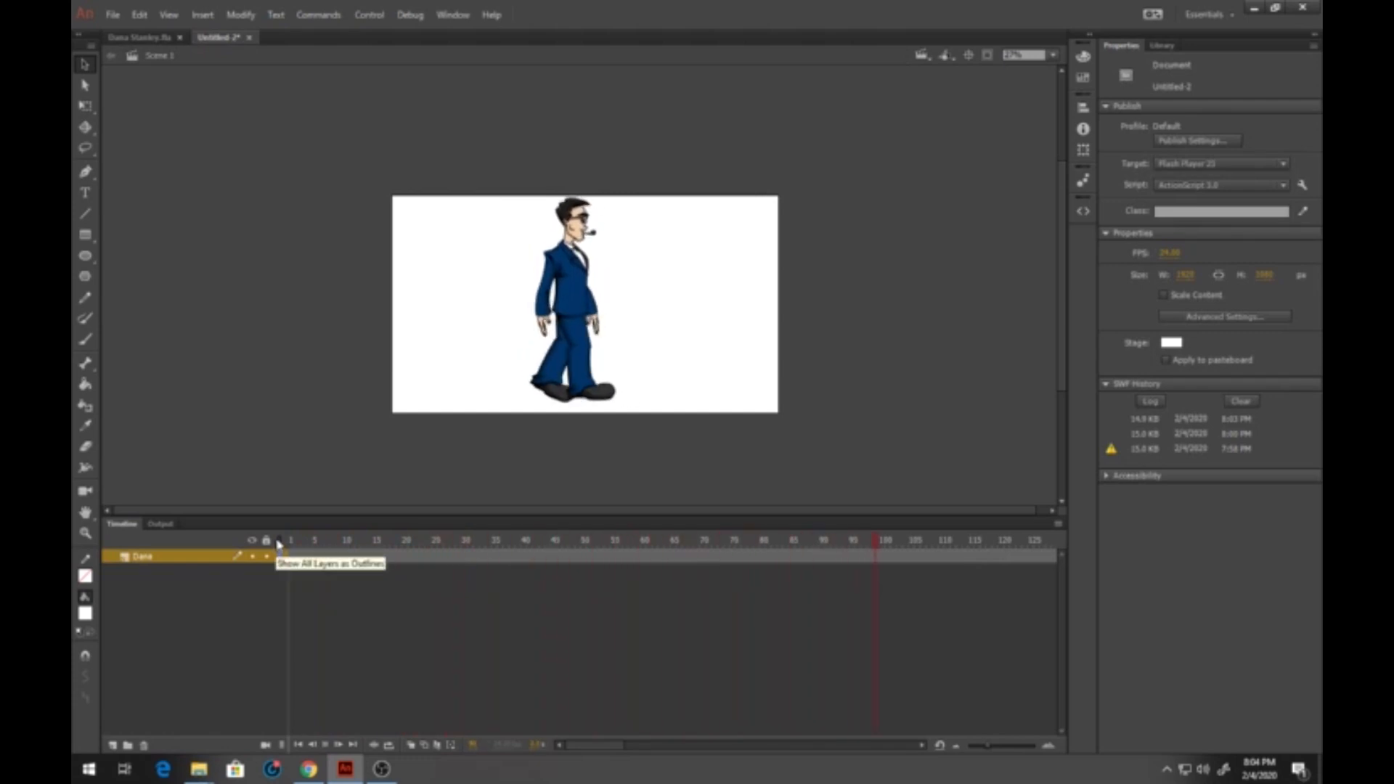
key(ctrl+Return)
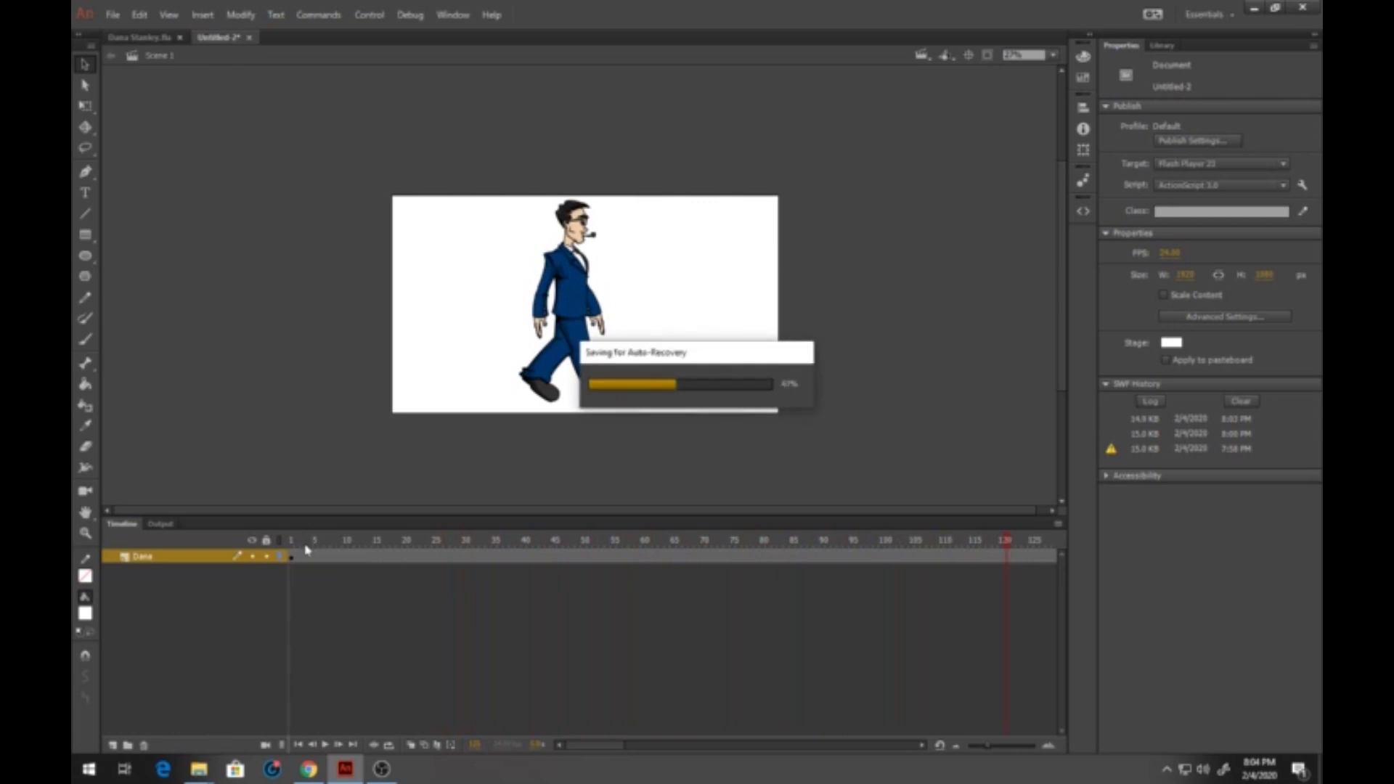
Step: Place the figure just off the stage's left side at frame 1, and keyframe it off the right side at frame 100
drag(345, 541, 276, 556)
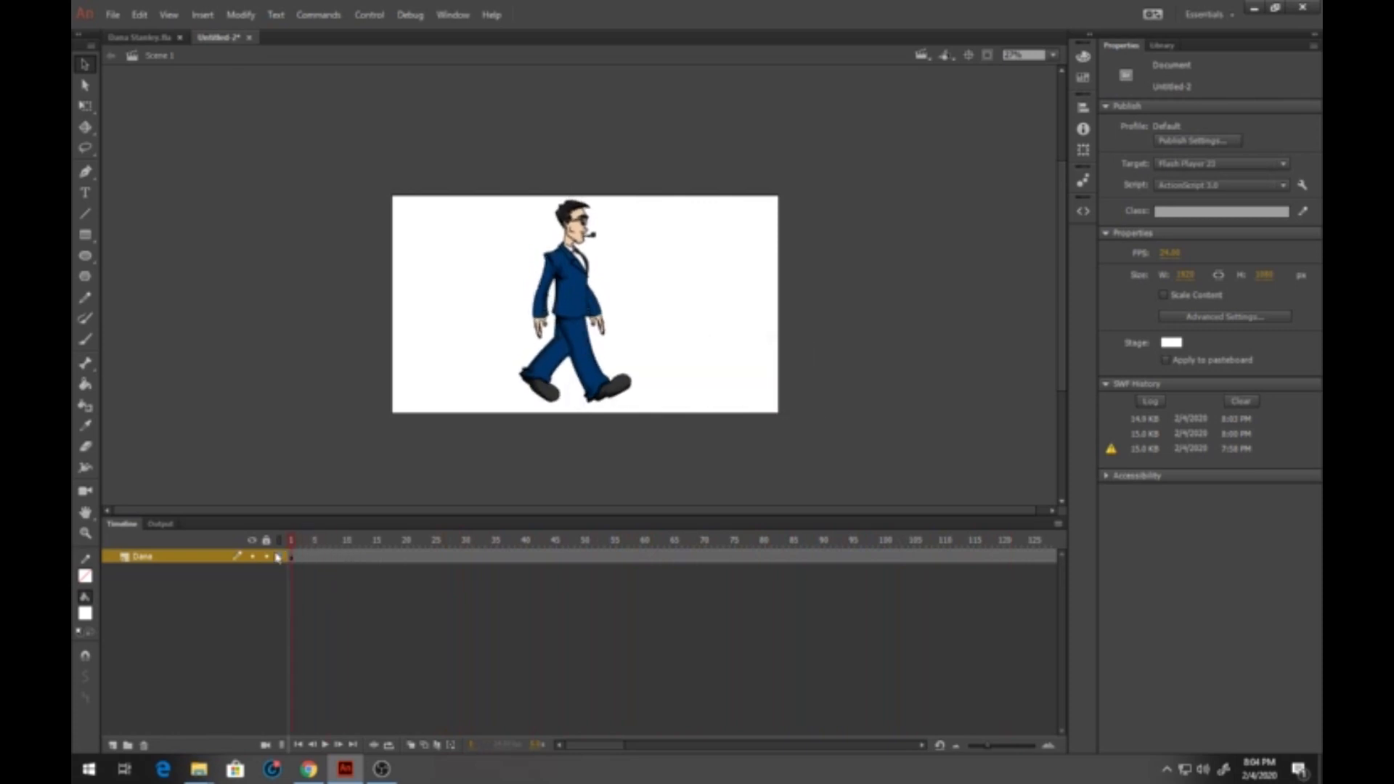
click(590, 250)
drag(586, 312, 329, 320)
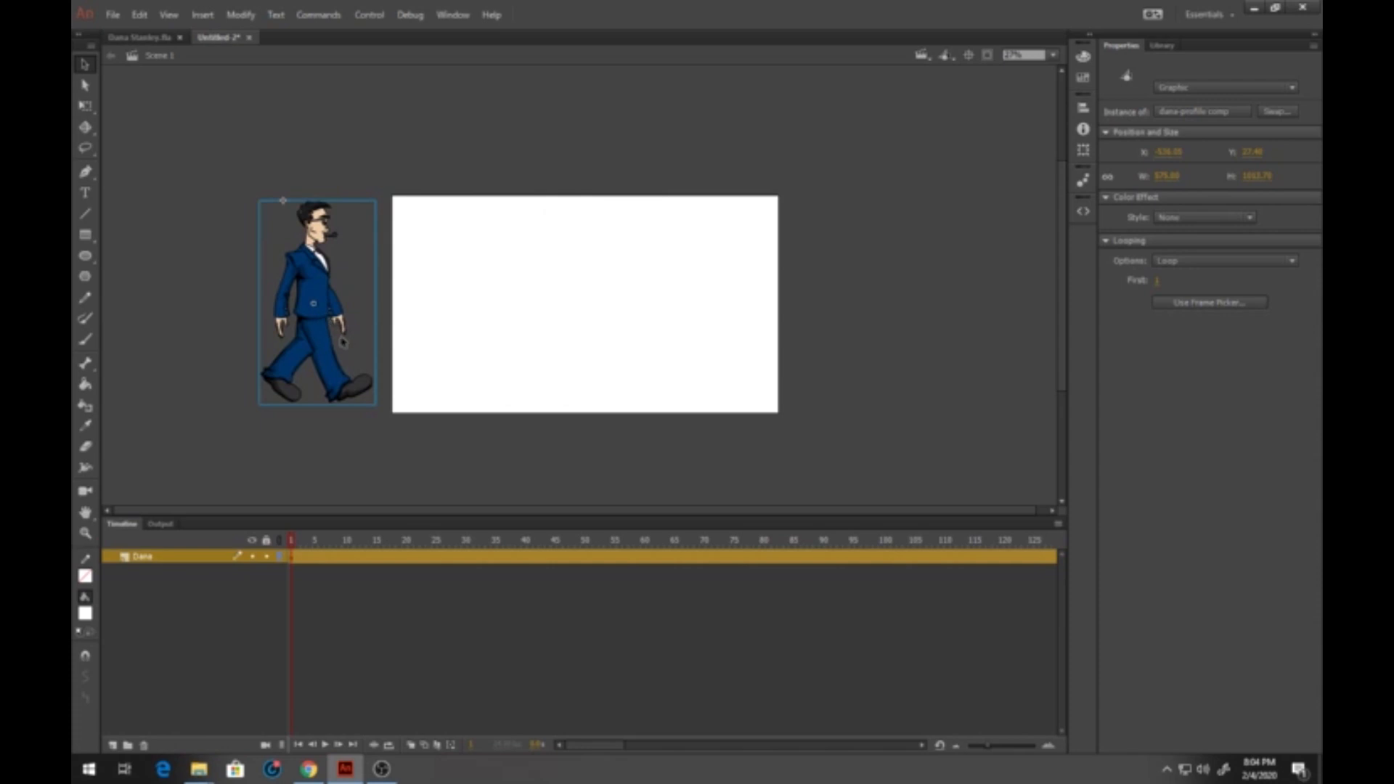
click(881, 556)
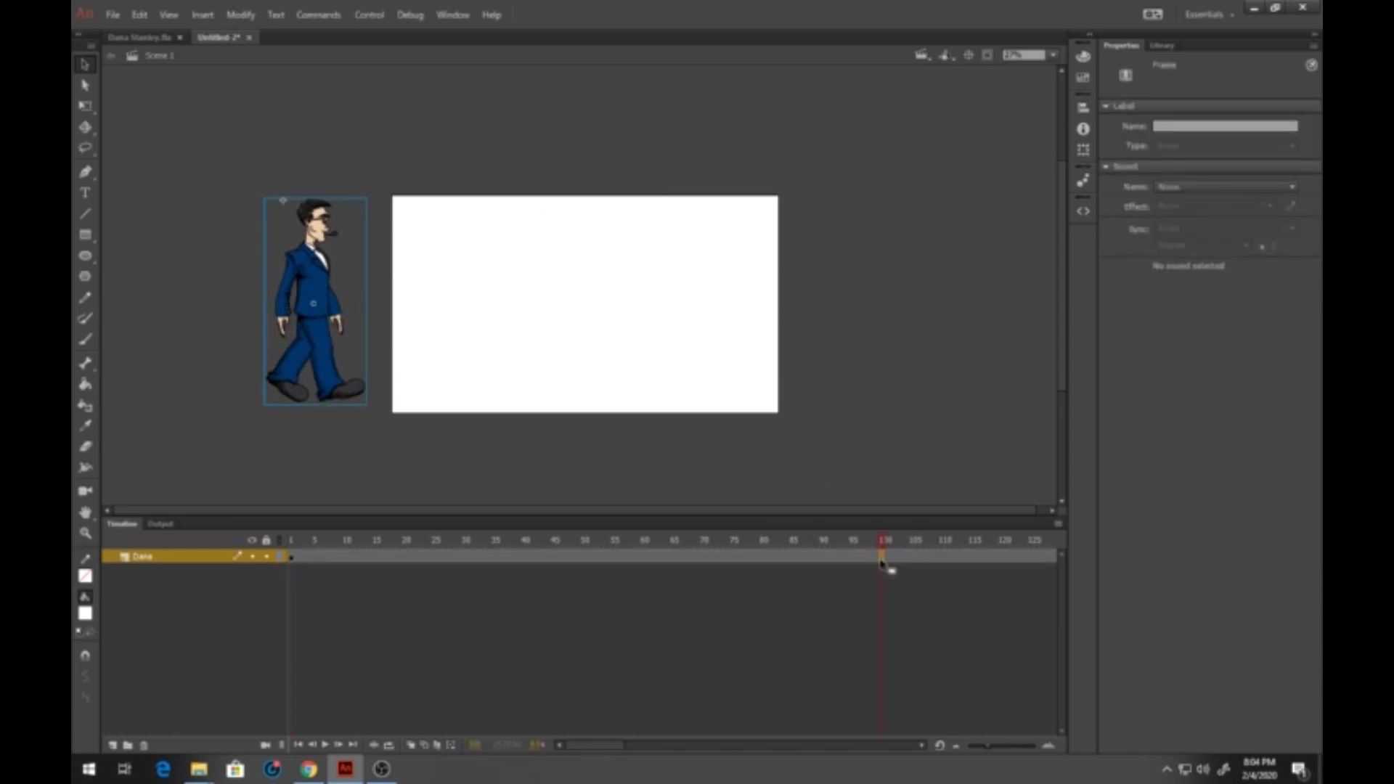
key(F6)
drag(356, 308, 849, 309)
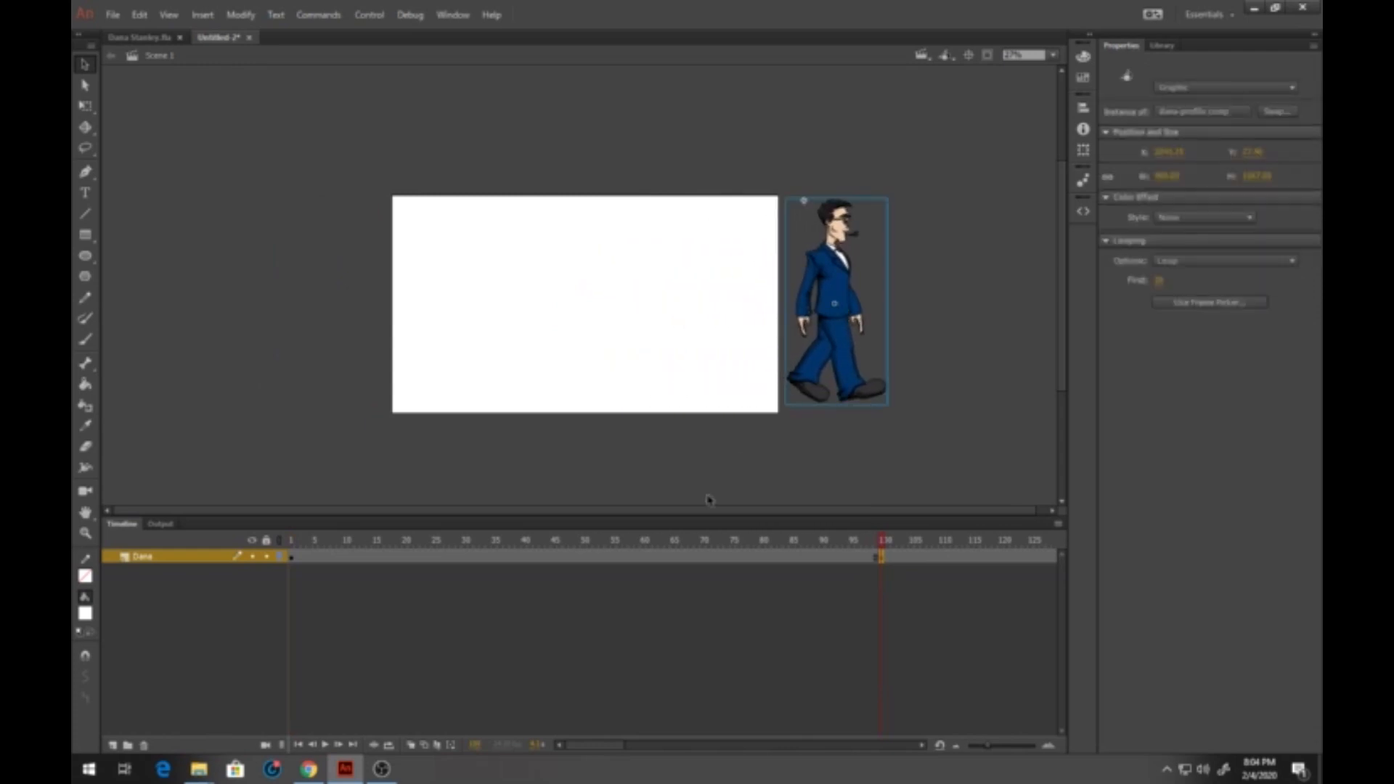
Step: Create a classic tween between frames 1 and 100 and play the figure's walk across the stage
right_click(602, 560)
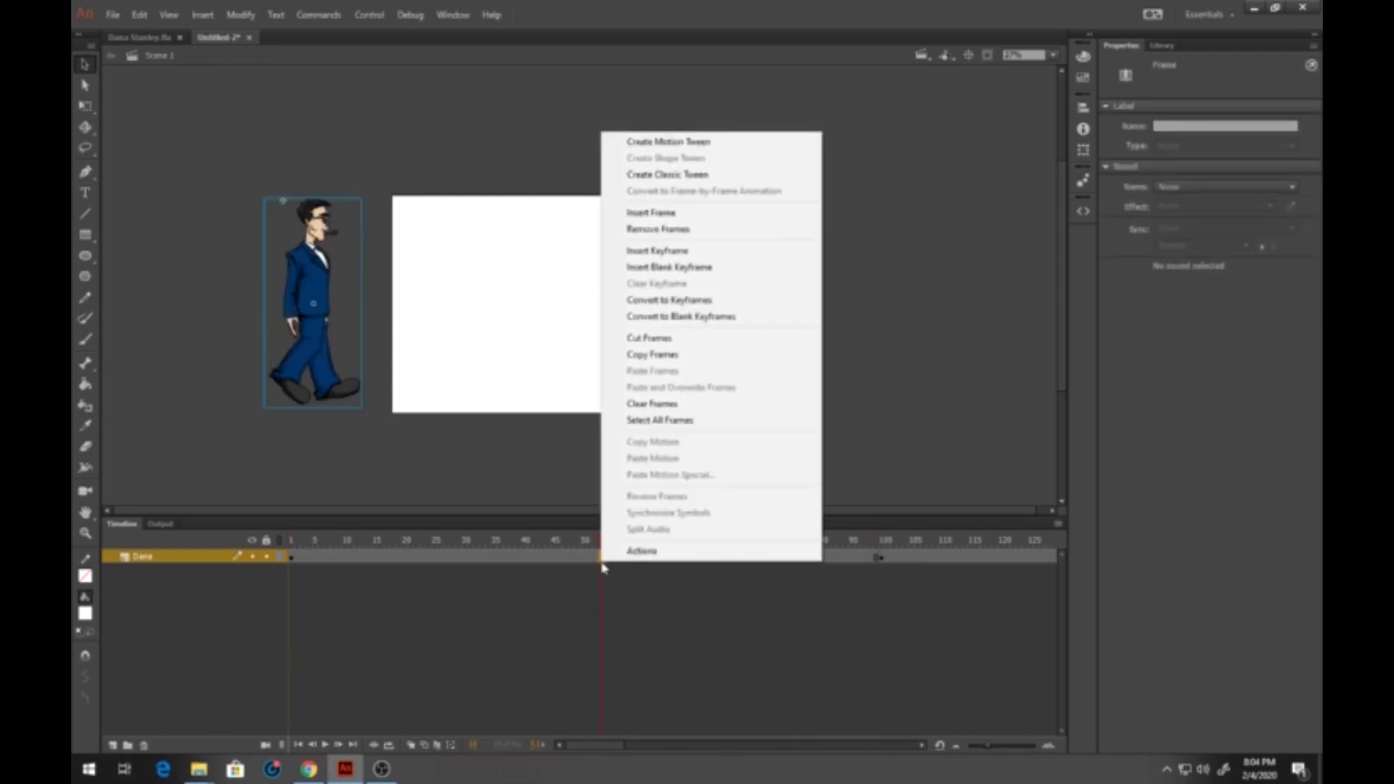
click(688, 175)
drag(360, 543, 283, 564)
key(Return)
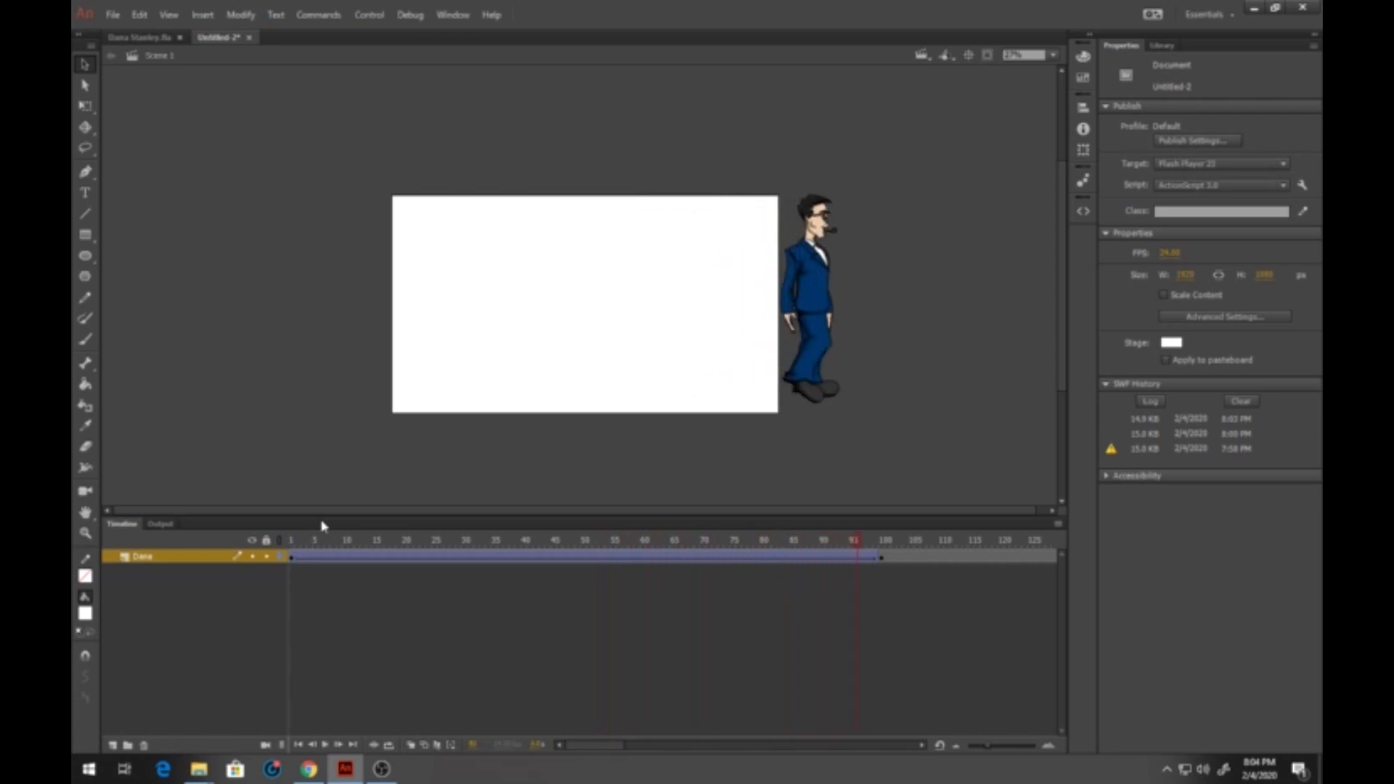
Step: Try lengthening the walk-across tween by inserting three frames at frame 40, and remove the inserted frames
click(882, 558)
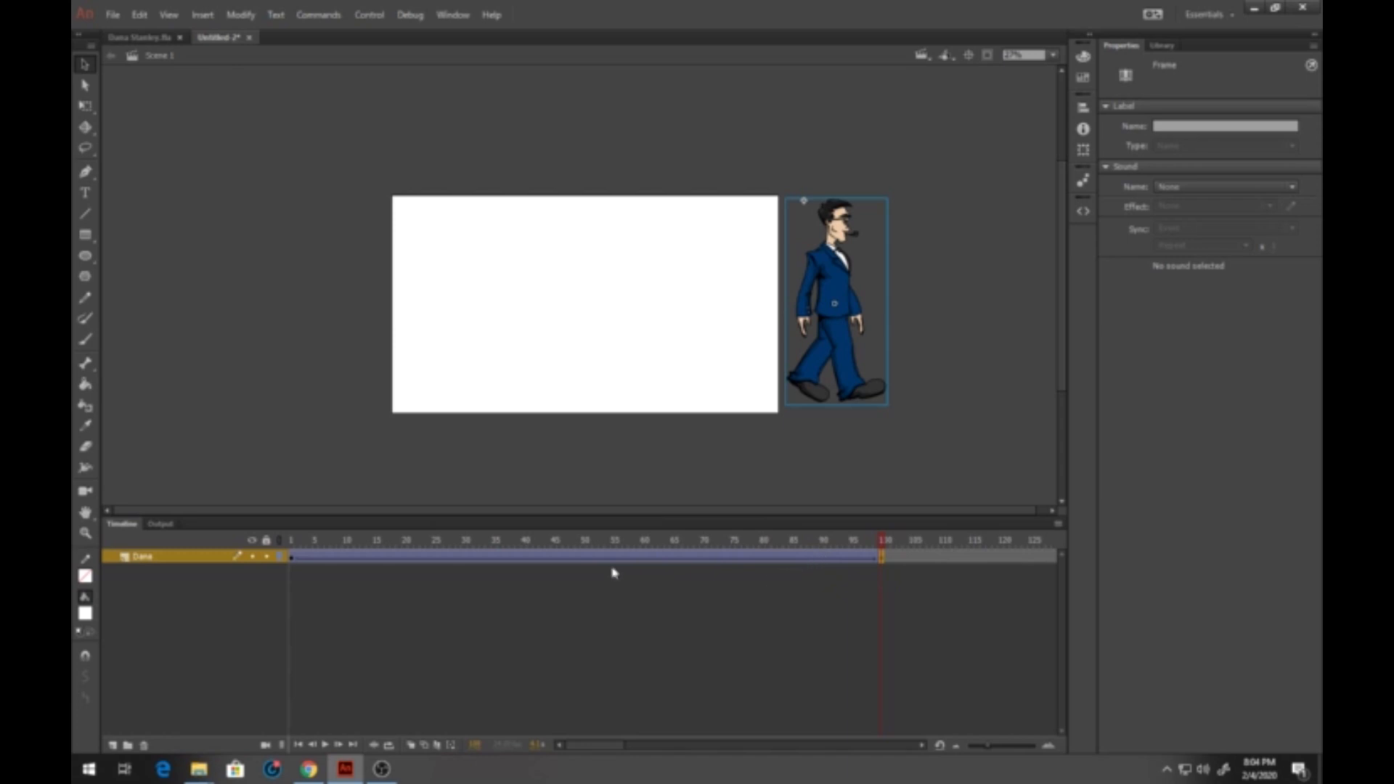
click(526, 557)
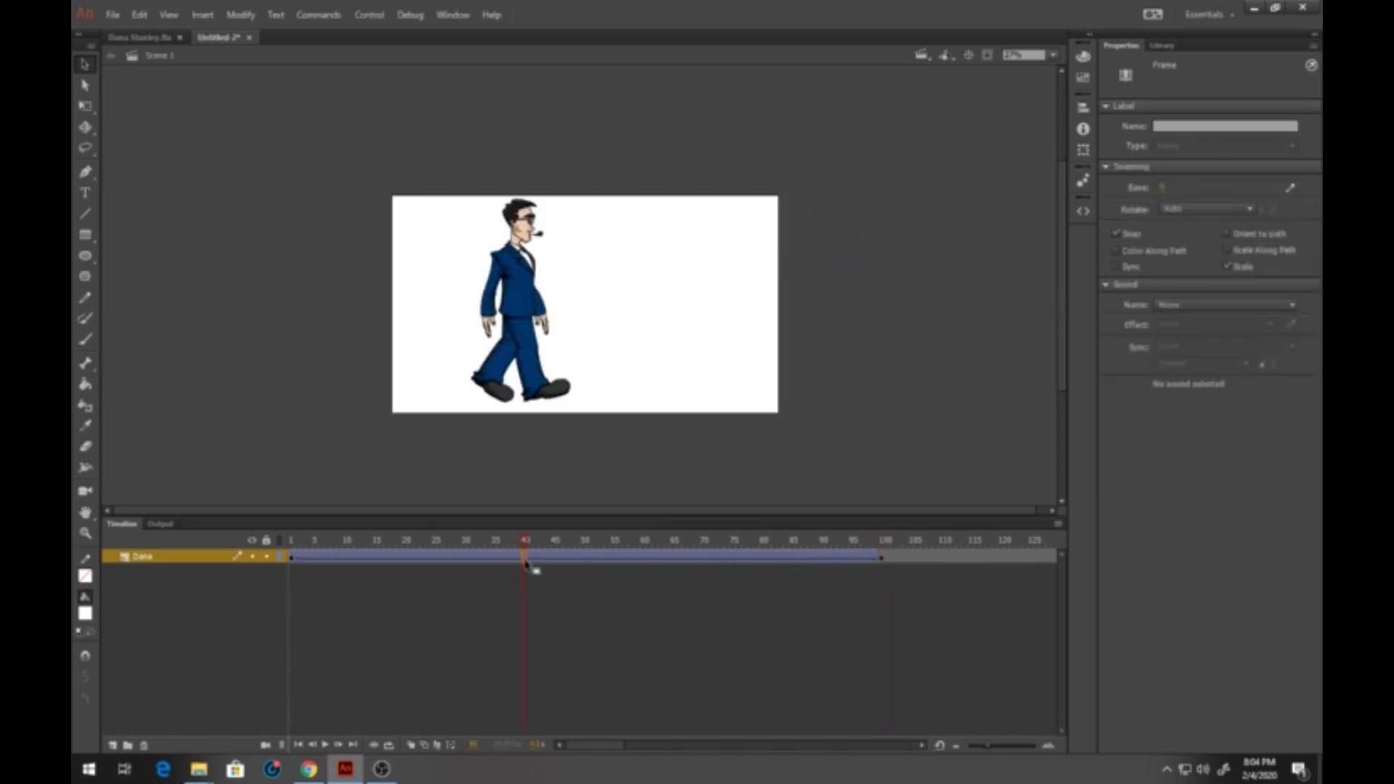
key(F5)
key(F5)
key(F5)
click(530, 561)
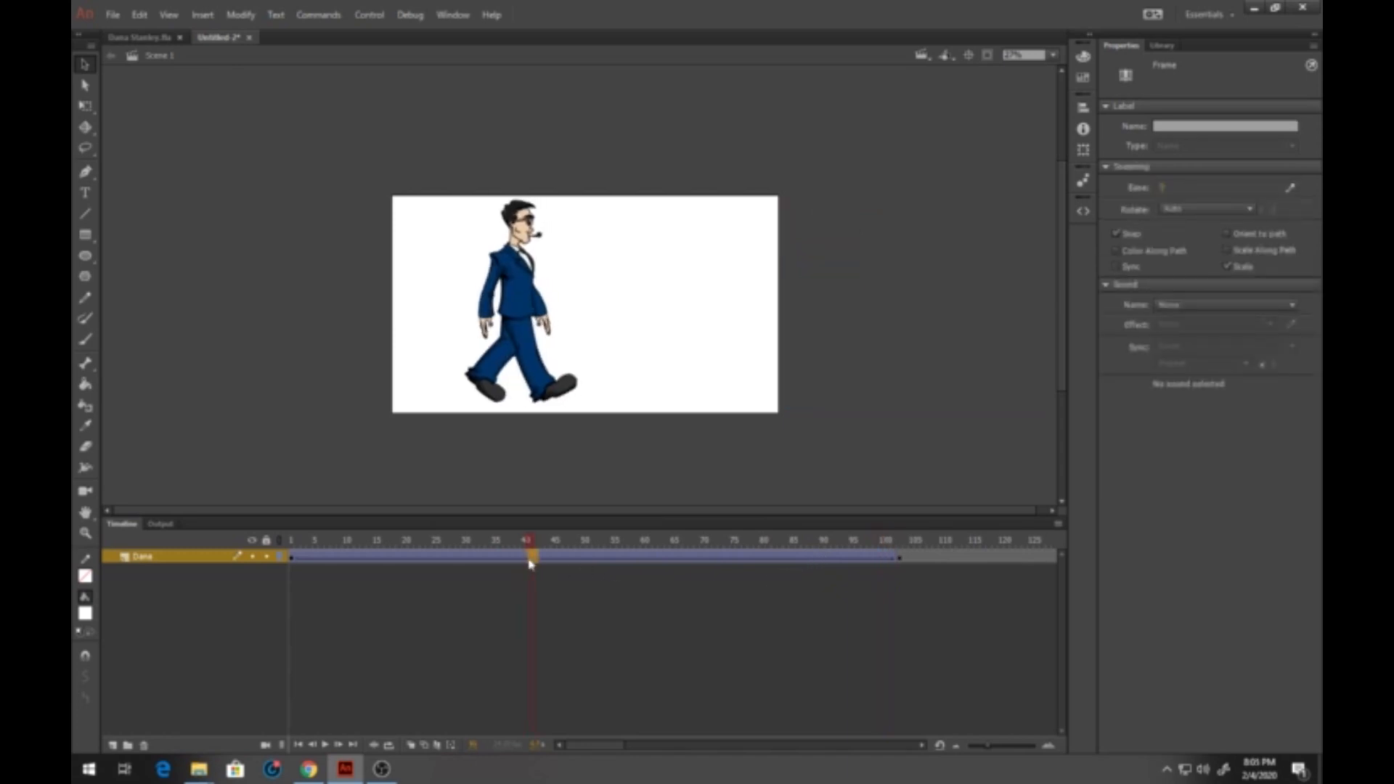
right_click(529, 563)
click(614, 226)
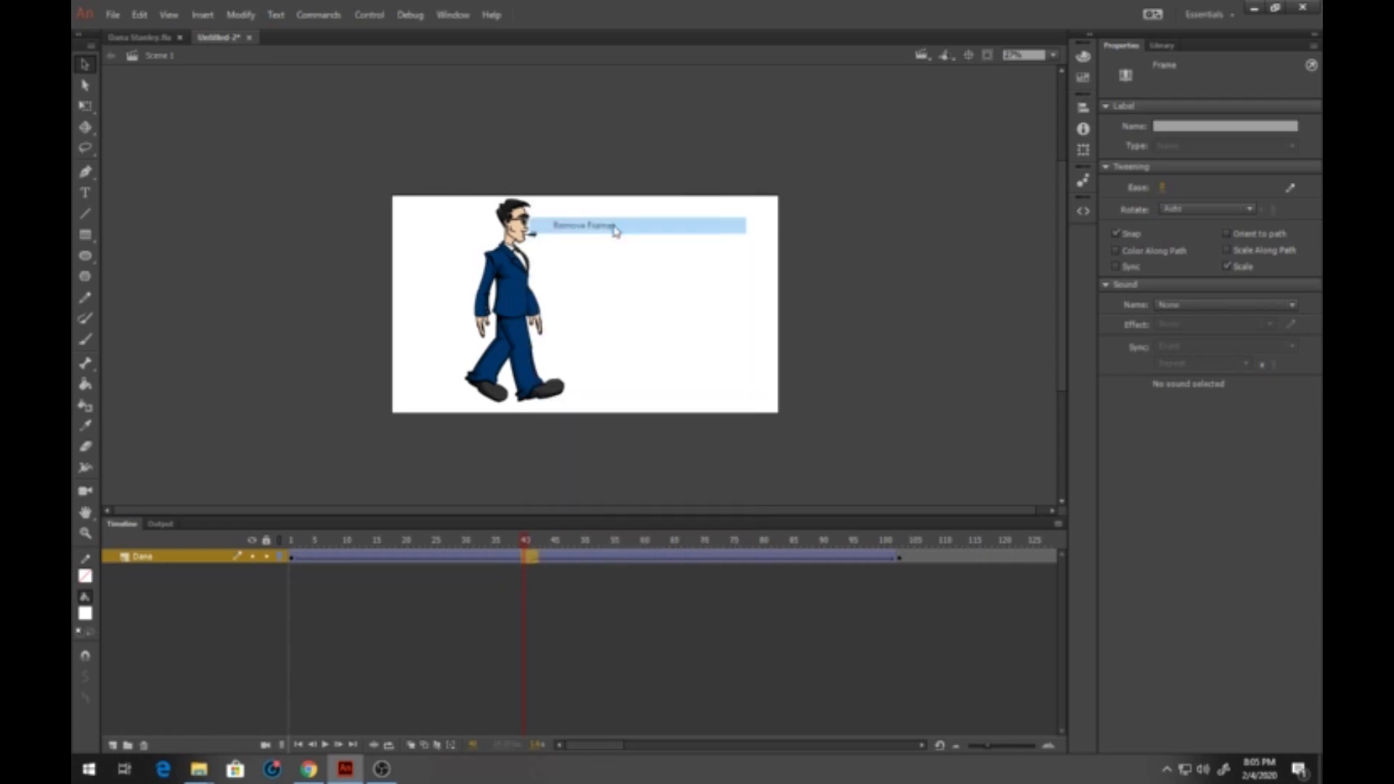
Step: Preview the figure's walk across the stage from frame 1 in a test movie and close the preview
drag(411, 543, 284, 575)
key(ctrl+Return)
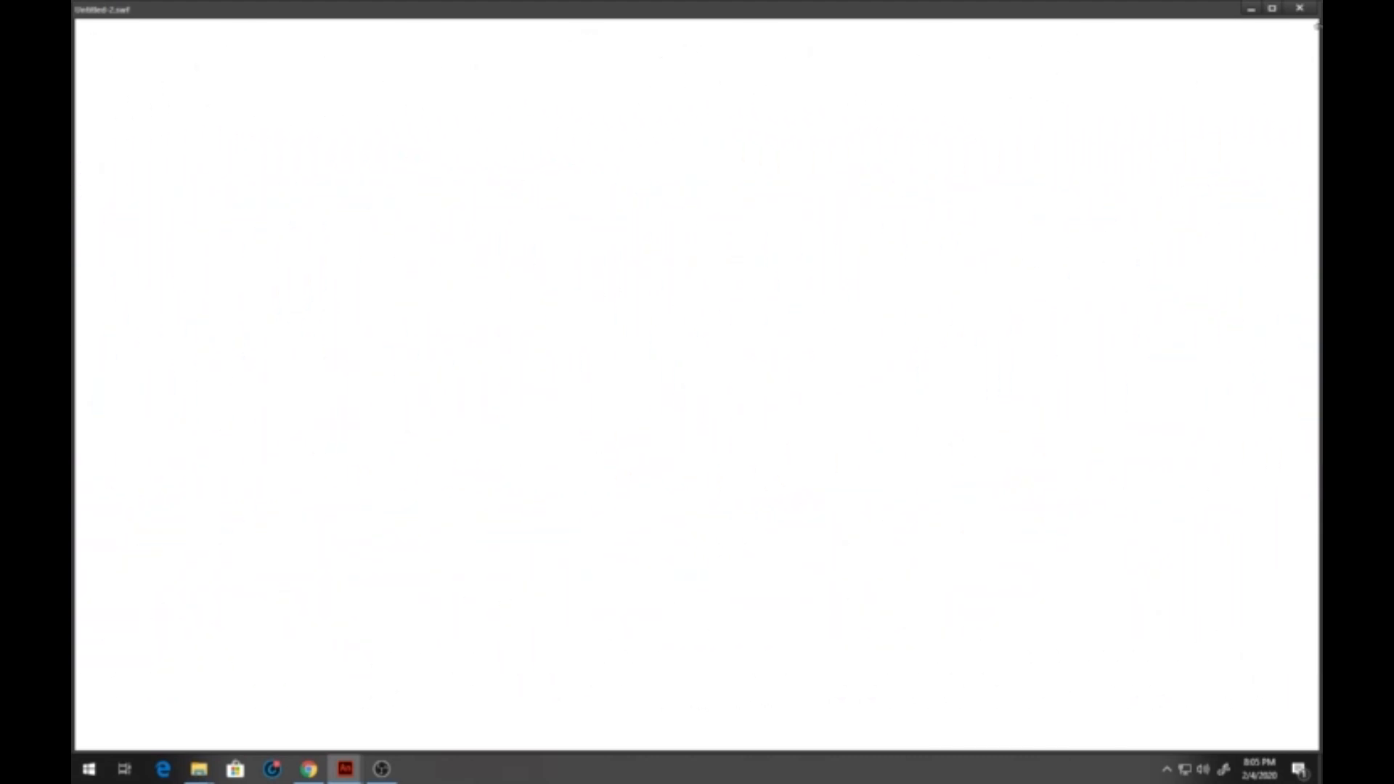
click(1300, 8)
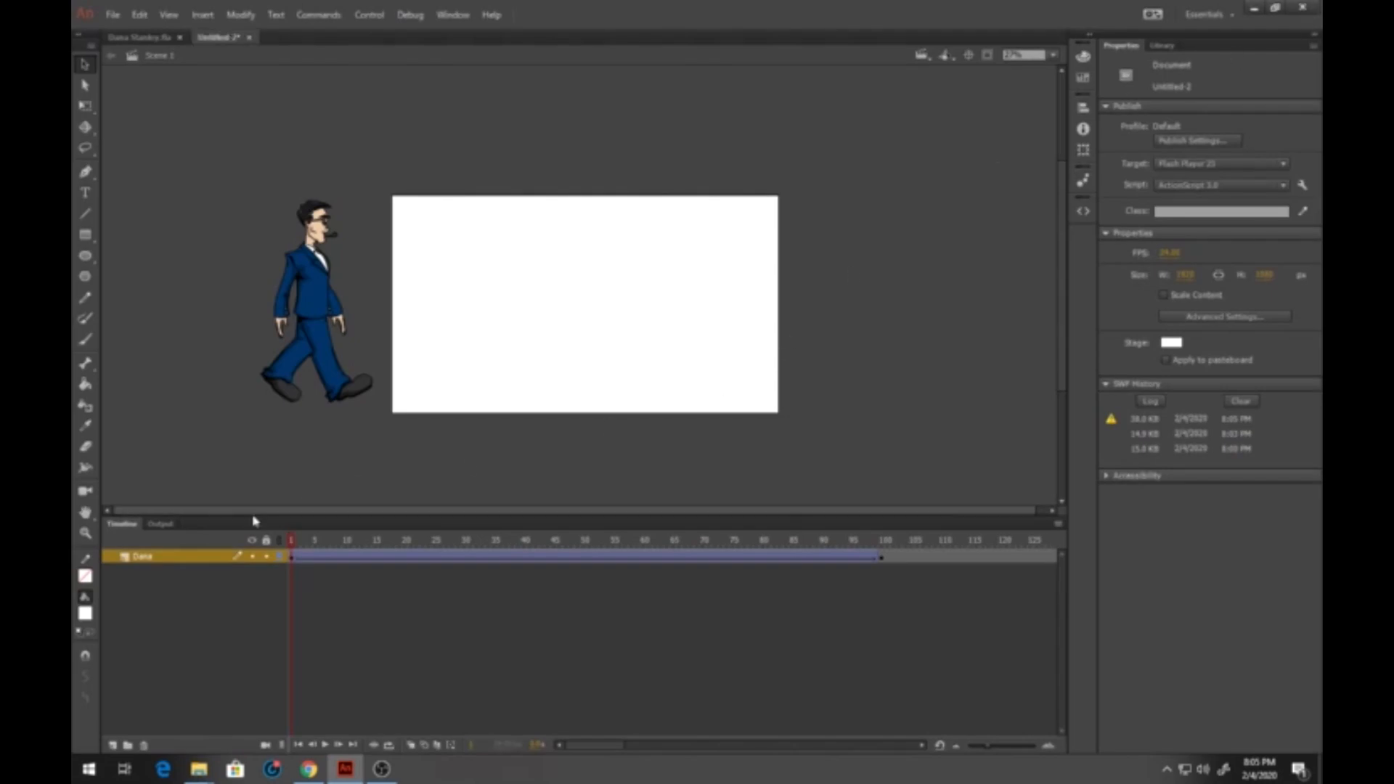
Step: Open the figure symbol and examine the head's movement between its first two key poses
double_click(328, 279)
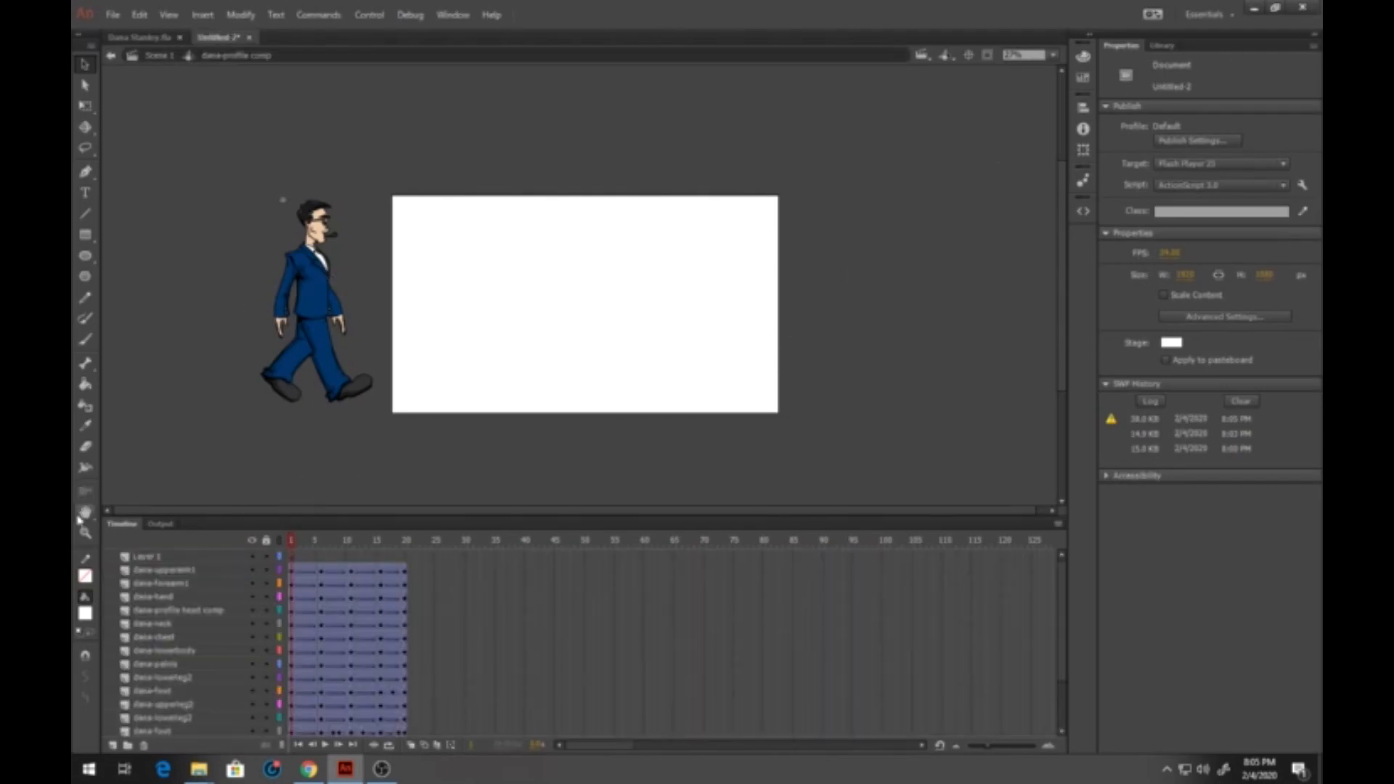
click(85, 533)
drag(285, 186, 367, 266)
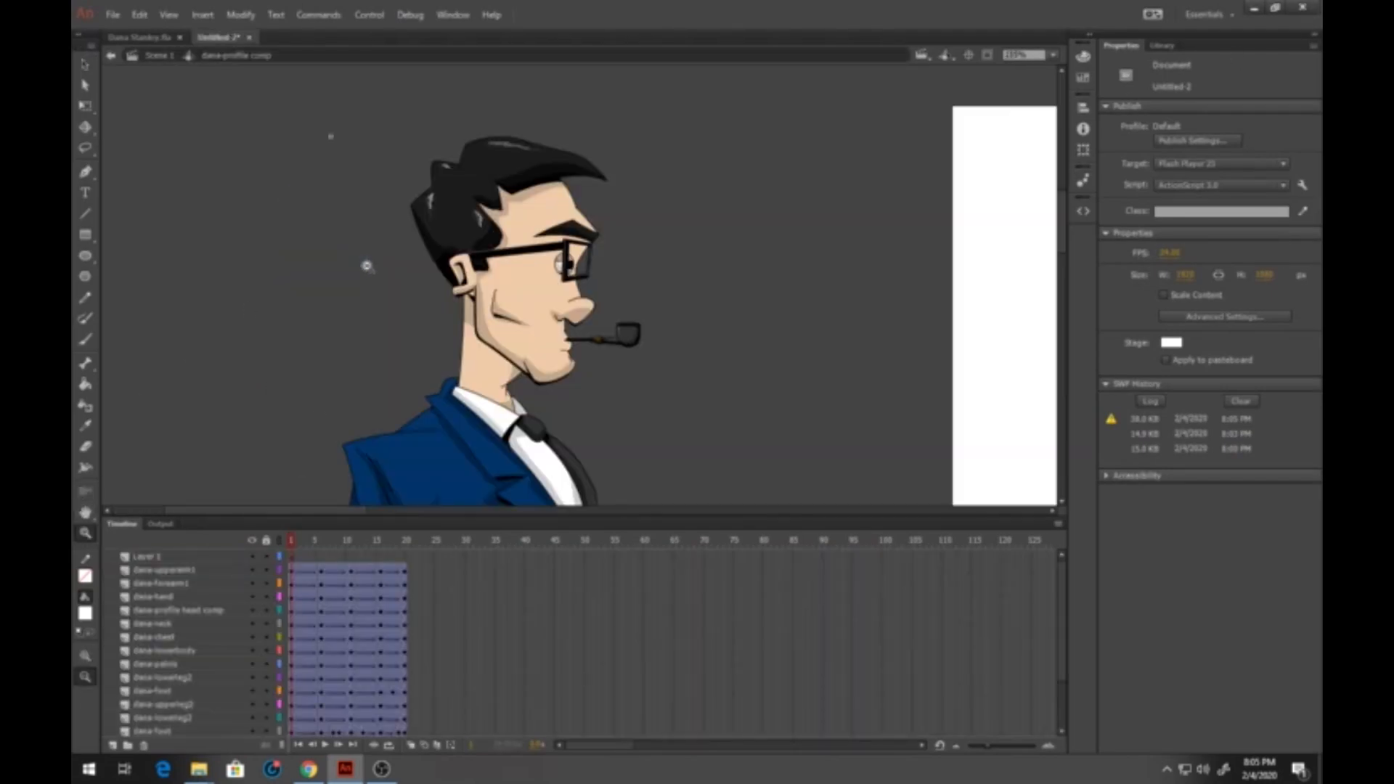
click(85, 65)
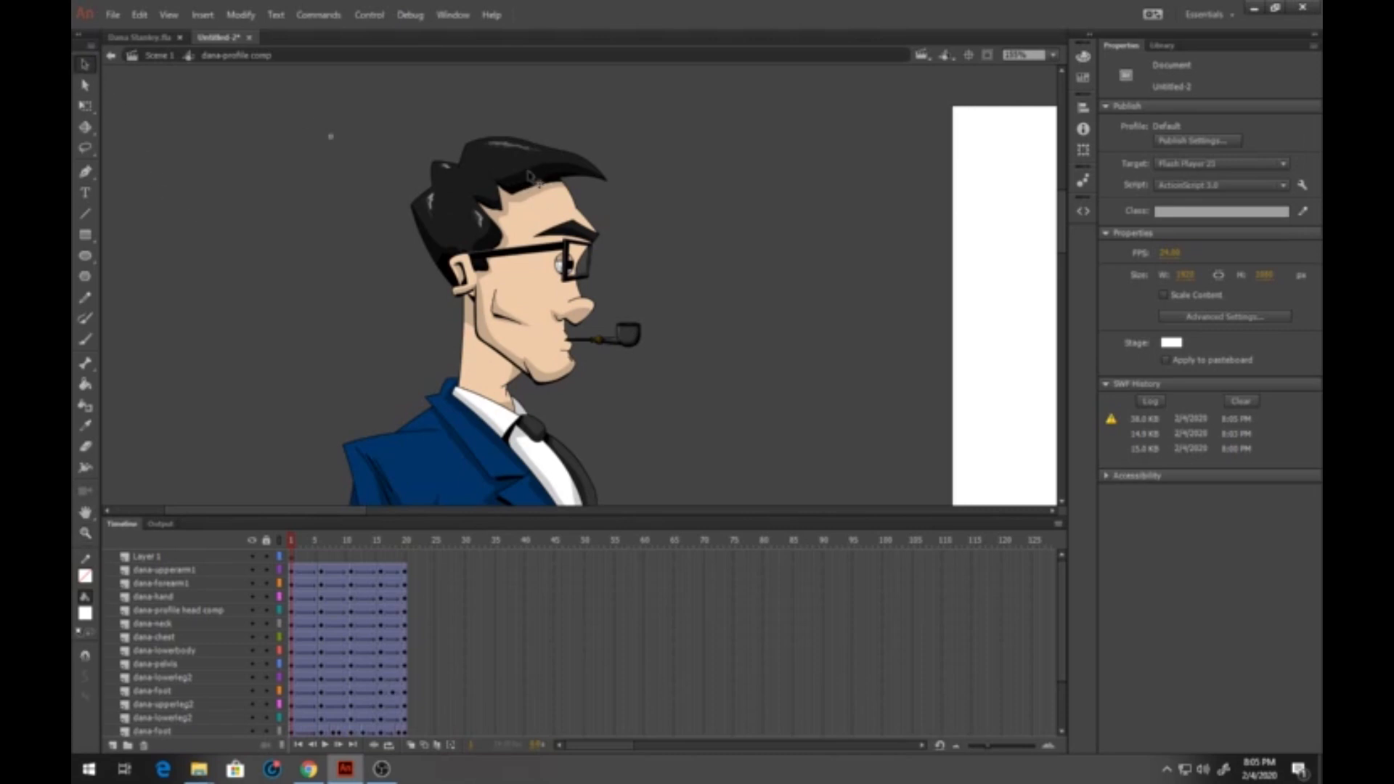
click(532, 176)
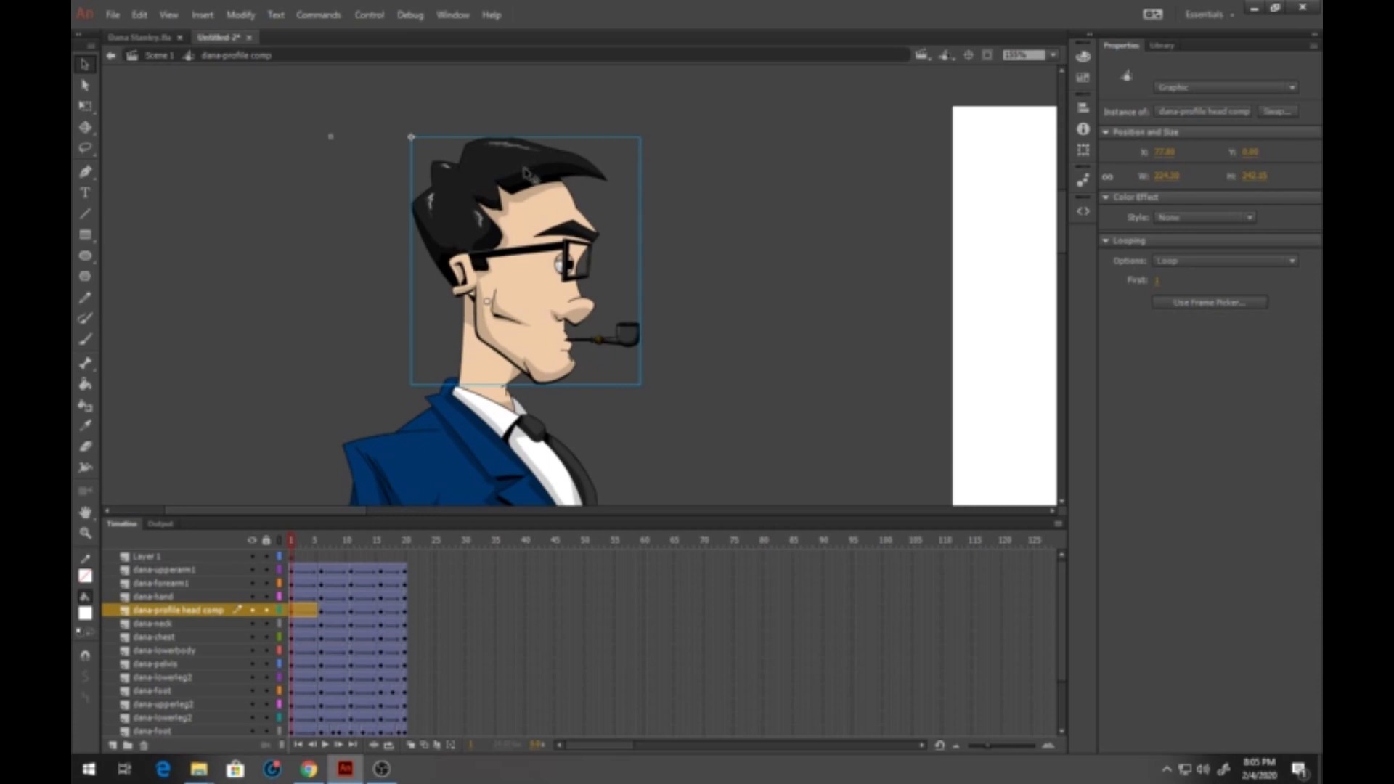
drag(295, 547, 323, 550)
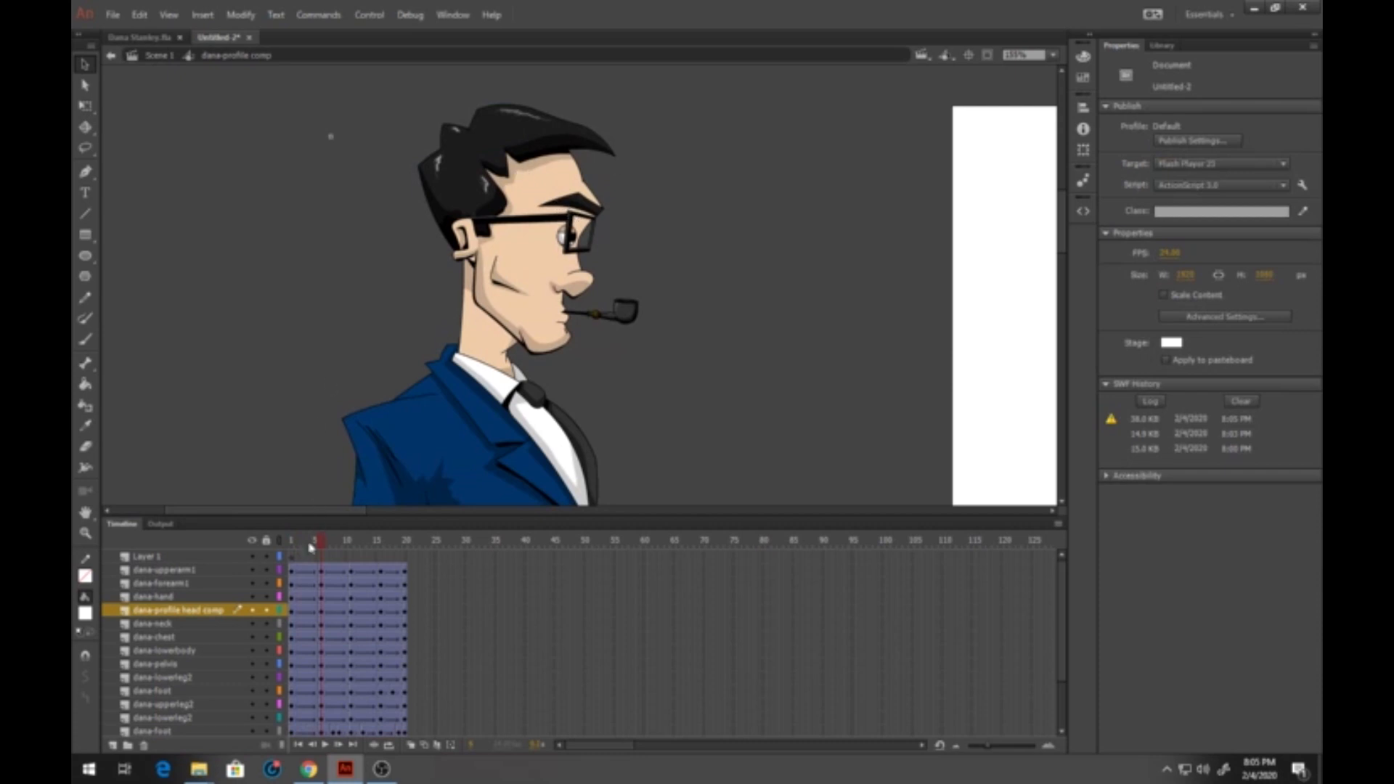
drag(304, 547, 288, 556)
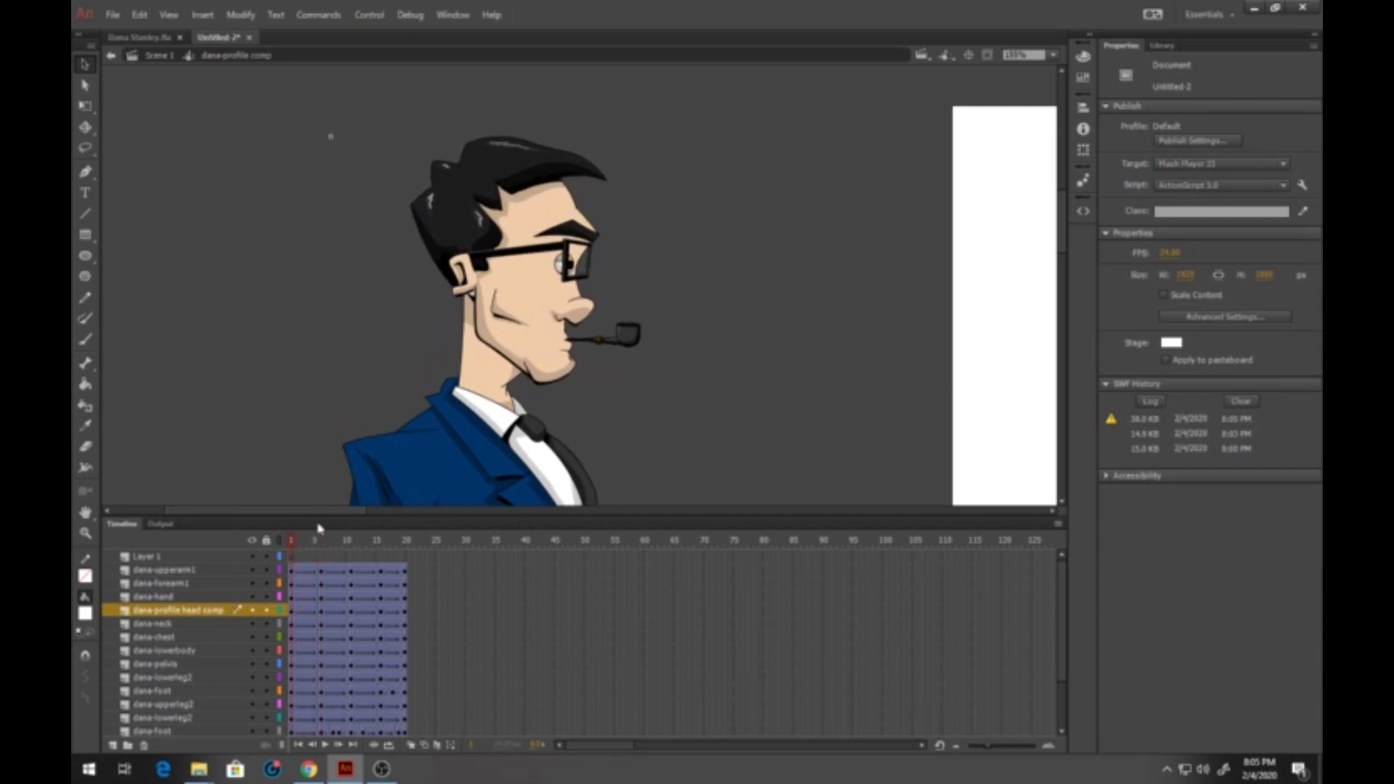
Step: Compare the head symbol at frames 1 and 6, look inside it, and return to the figure symbol
click(517, 190)
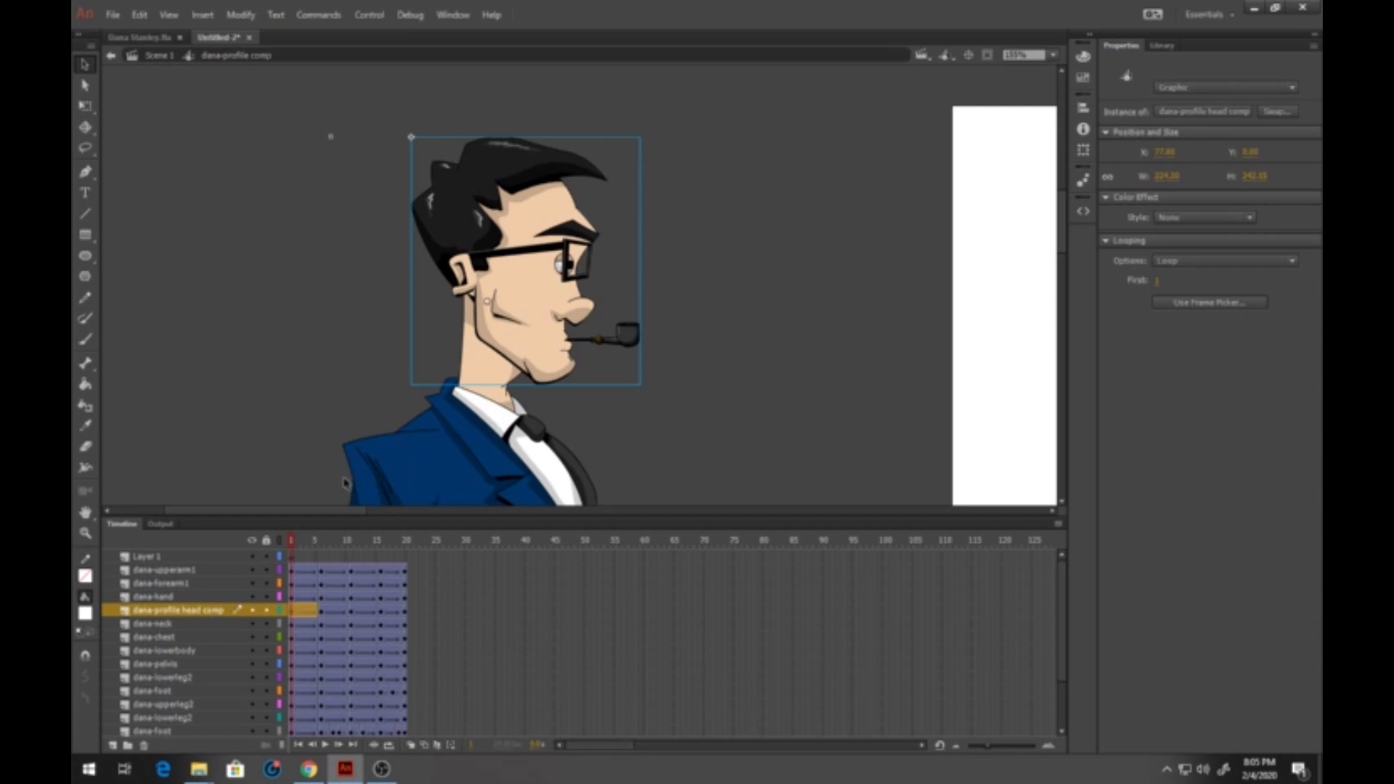
click(322, 543)
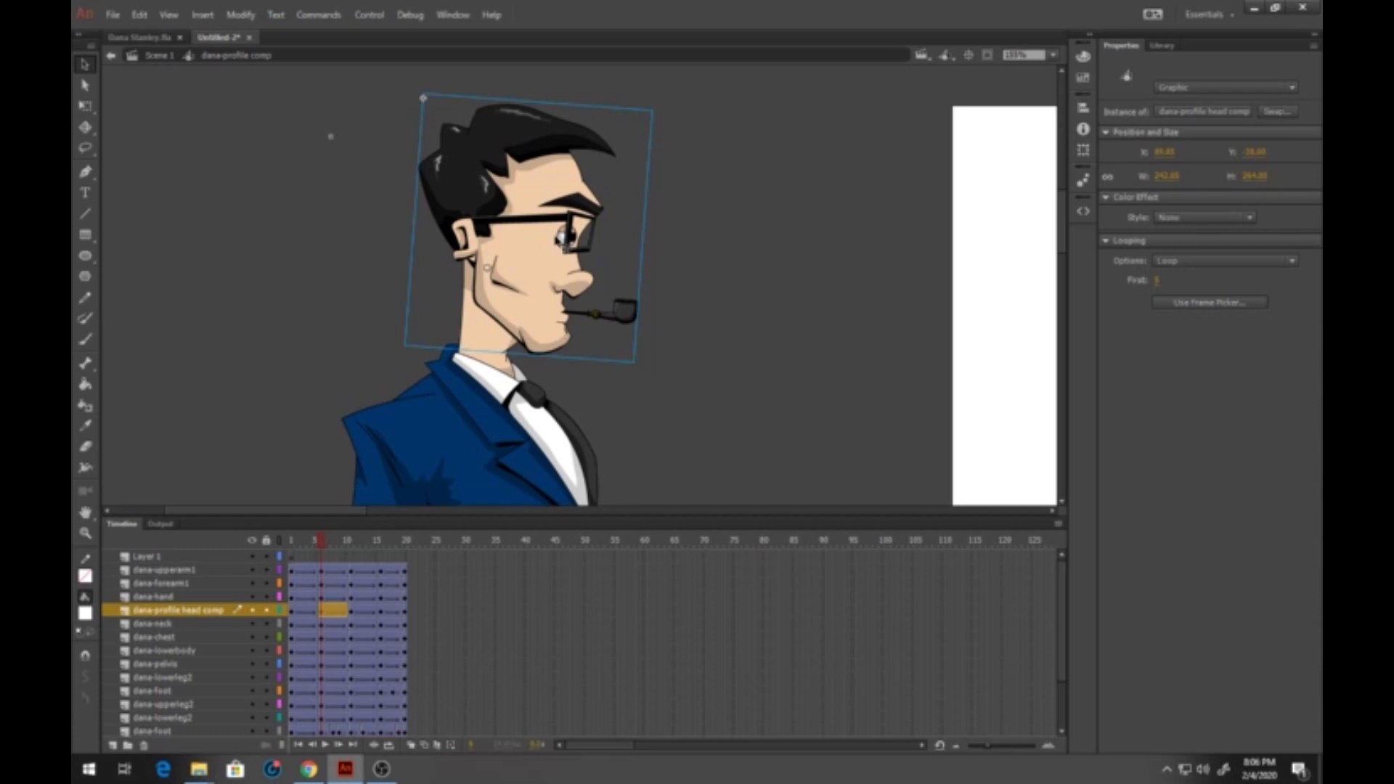
double_click(564, 242)
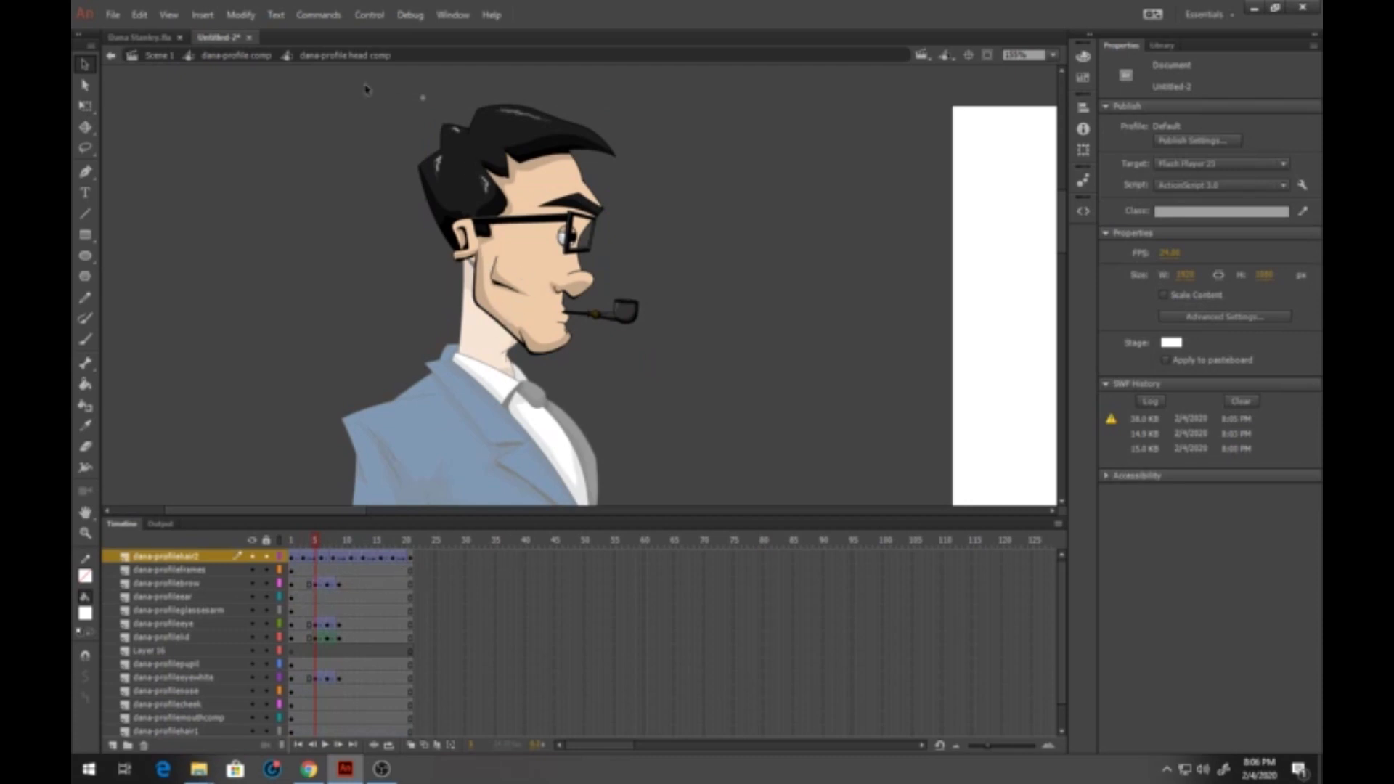
click(246, 59)
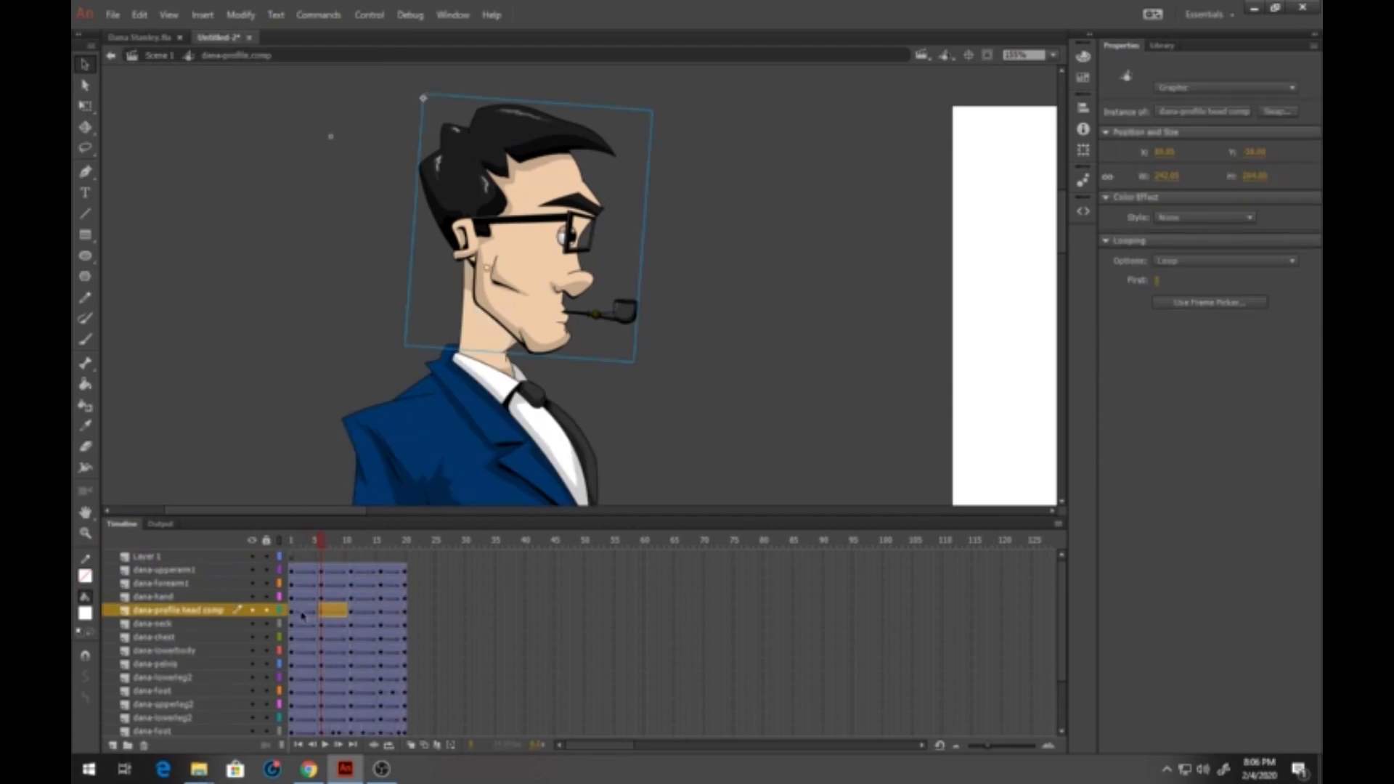
Step: Turn on tween Sync for the dana-profile head comp layer's frames up to frame 20 and recheck them
drag(303, 616, 405, 612)
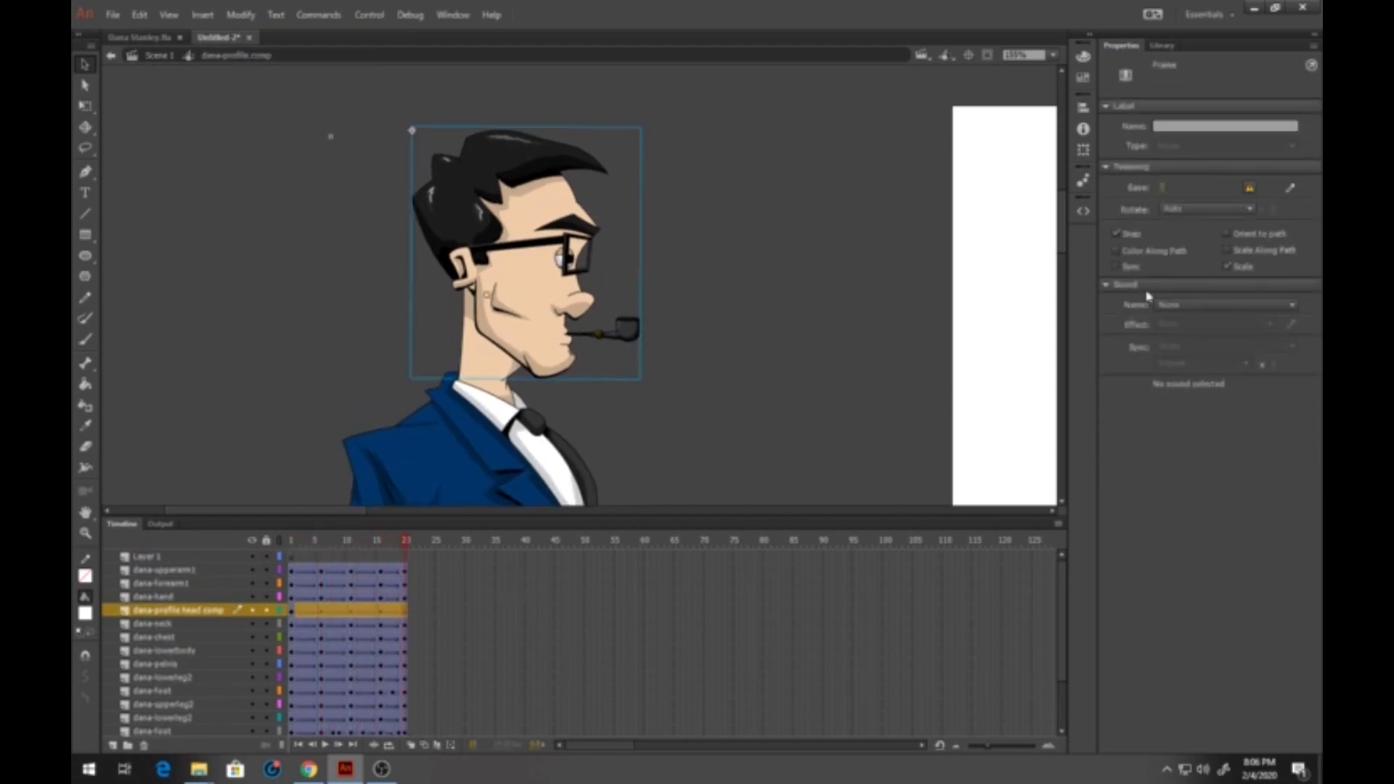
click(1116, 267)
click(321, 625)
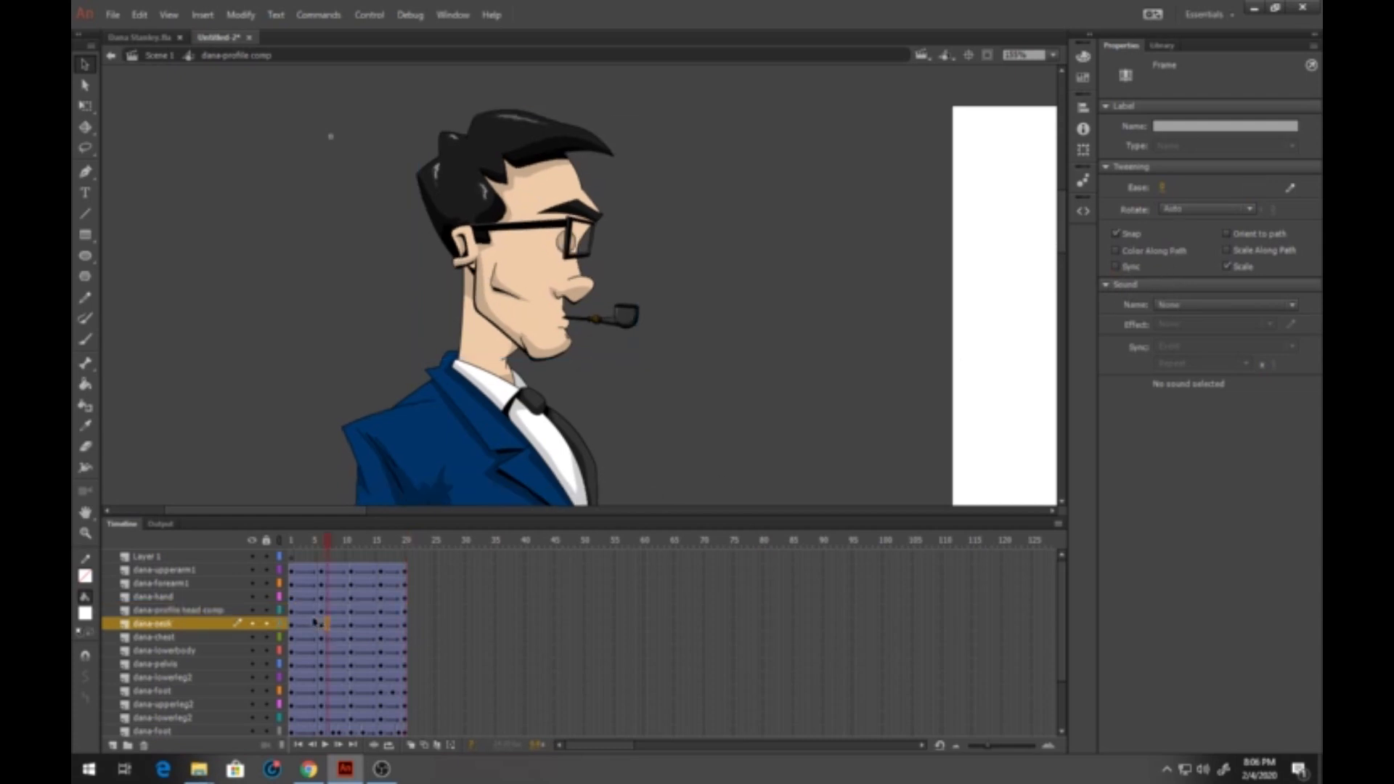
drag(303, 611, 408, 612)
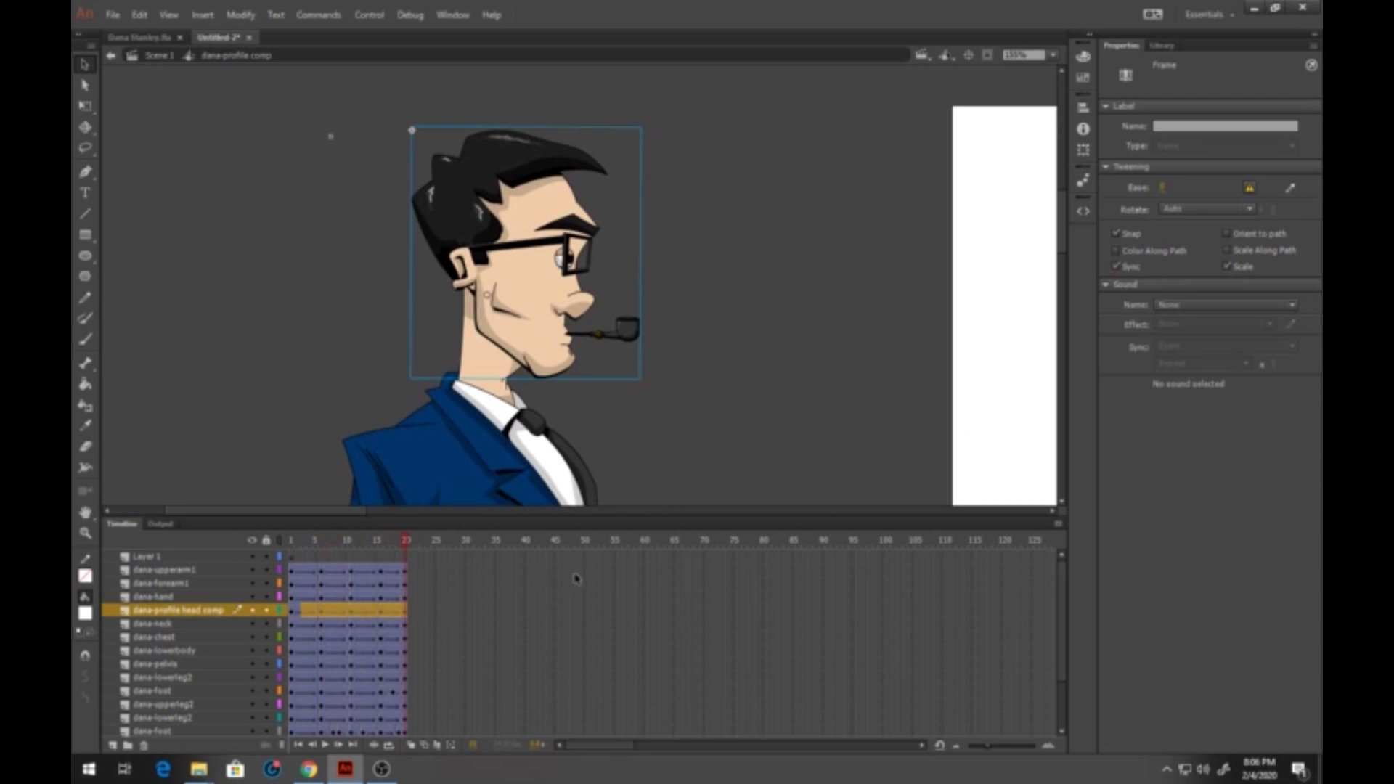
click(436, 610)
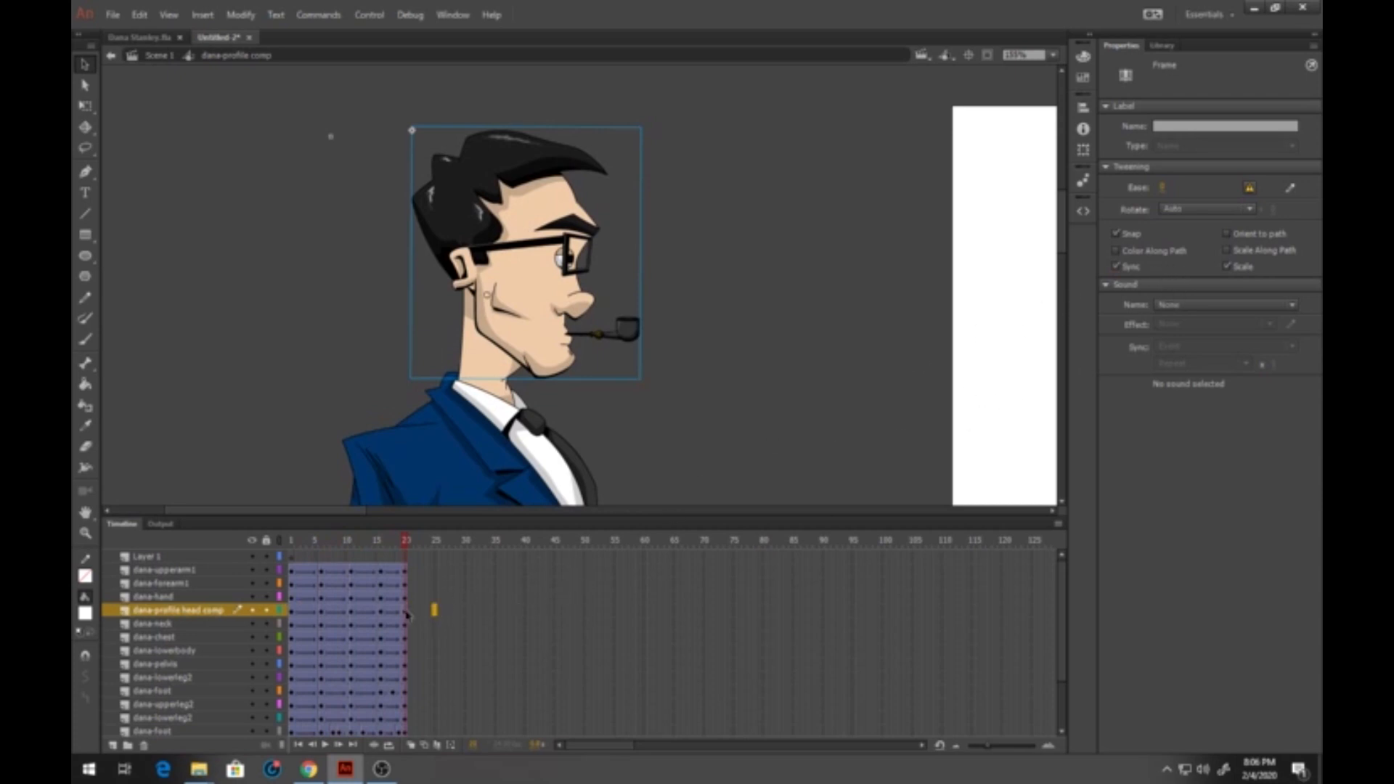
drag(311, 613, 390, 614)
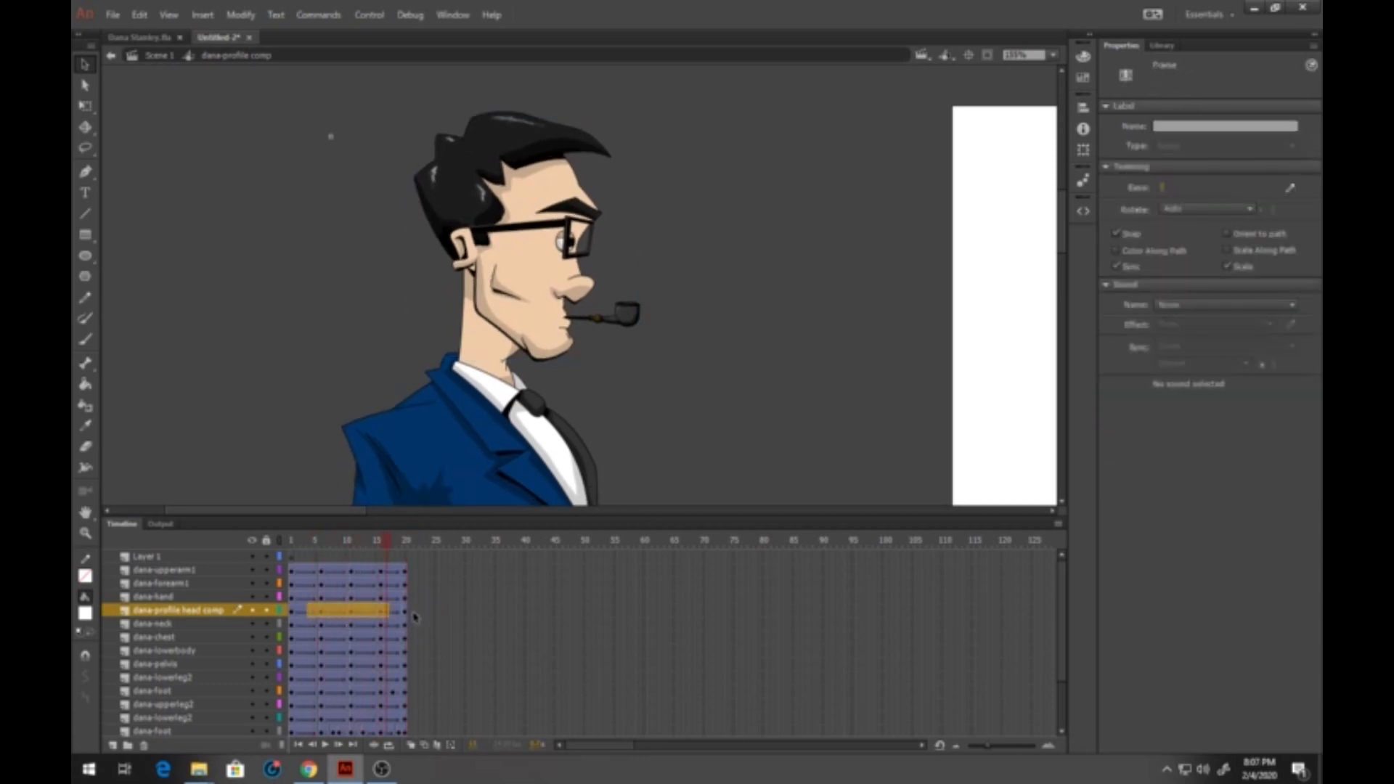
drag(405, 616, 315, 617)
Step: Preview the walk in a test movie with the head tweens synced and close the preview
click(700, 399)
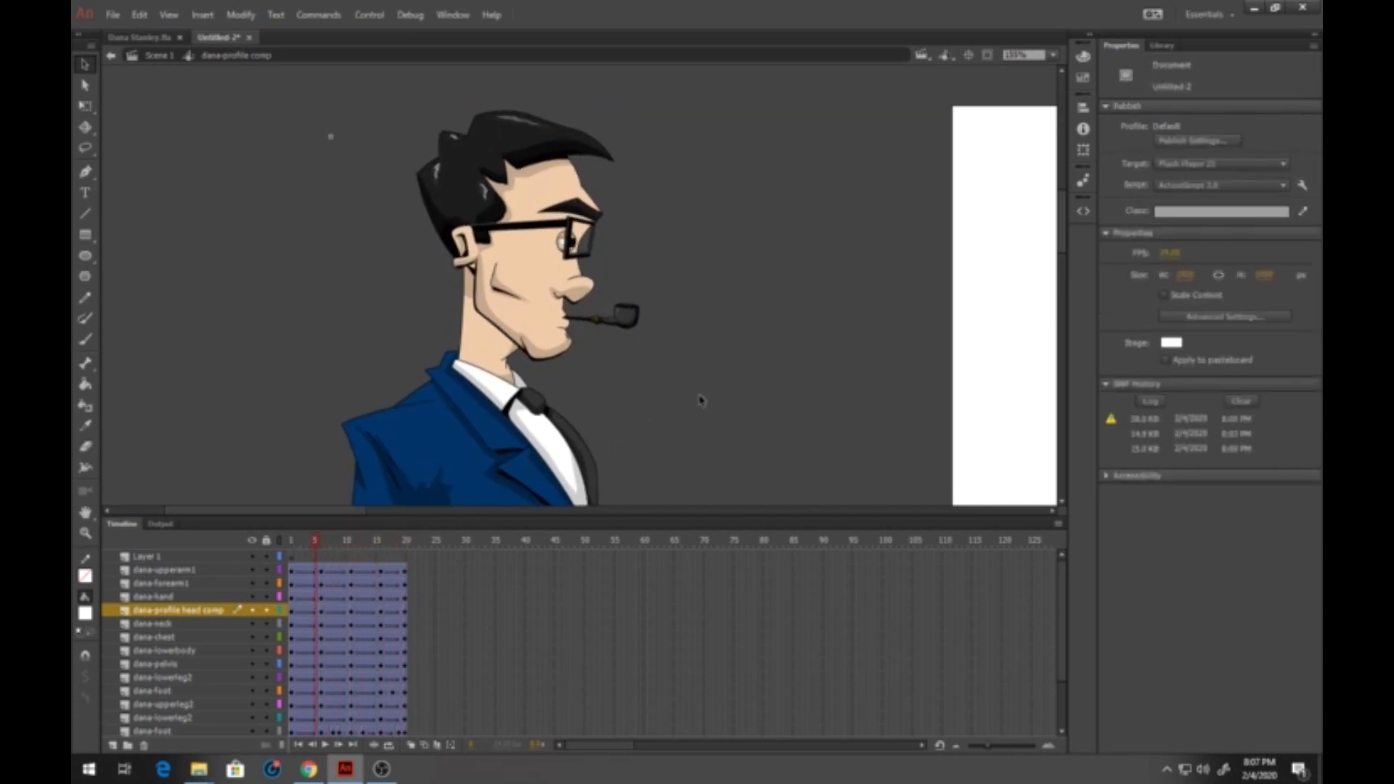
key(ctrl+Return)
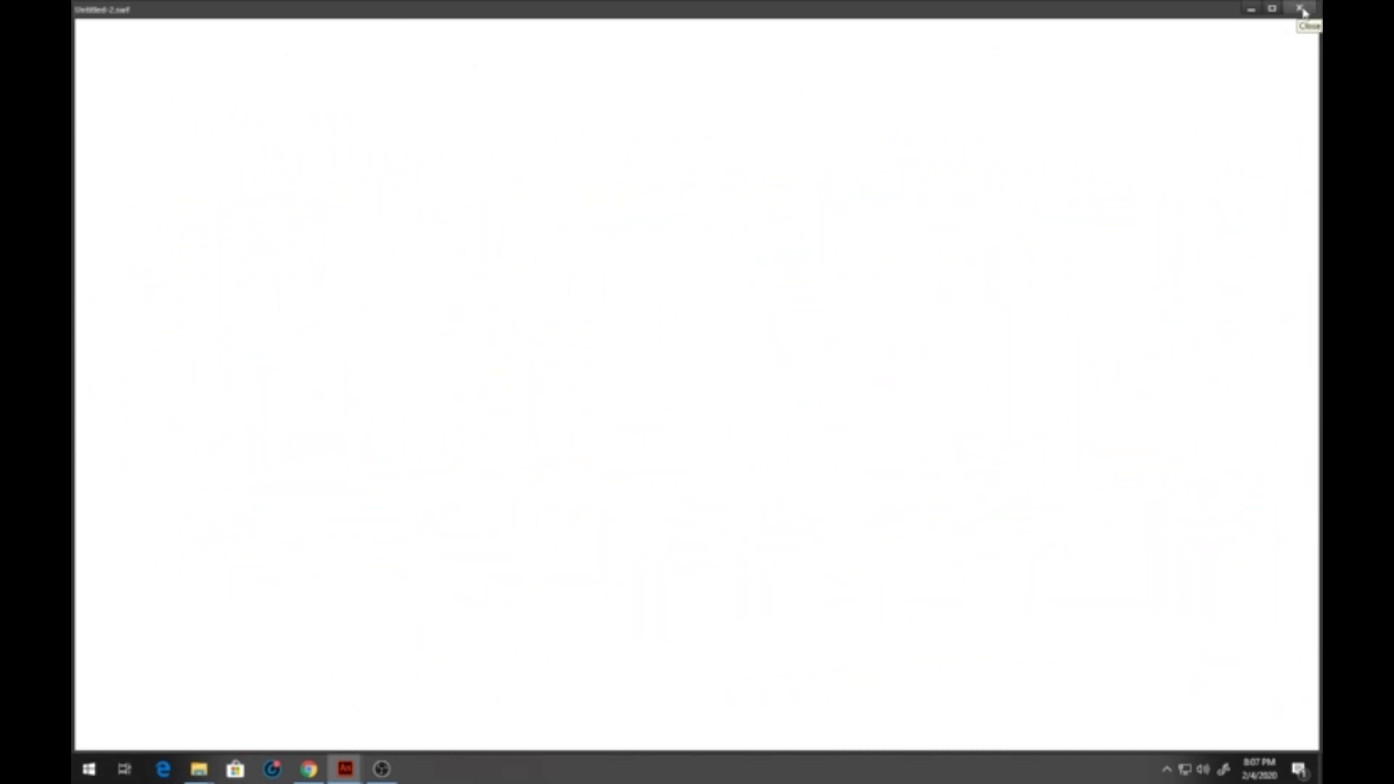
click(1302, 8)
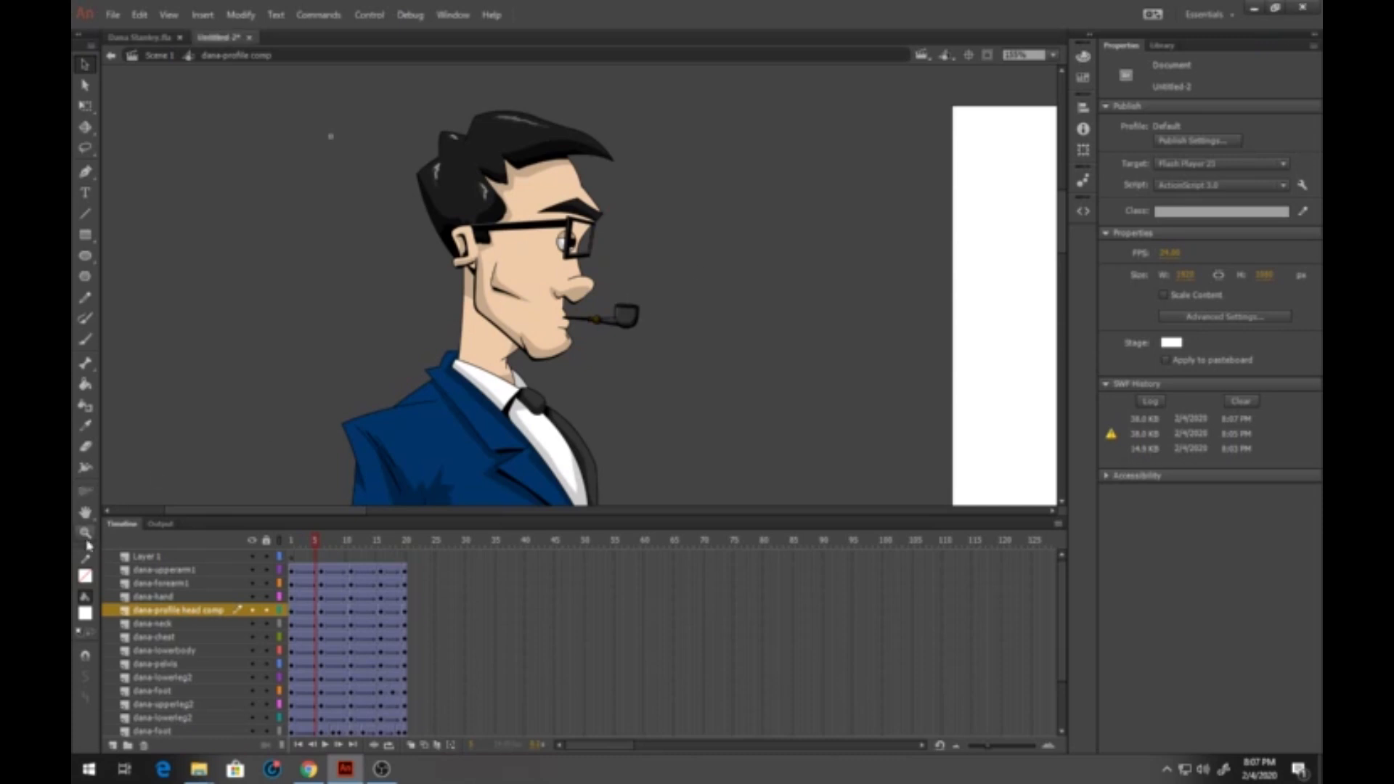
Step: Rewind the figure symbol to frame 1, return to Scene 1, and check the whole figure's walk at frame 15
click(85, 534)
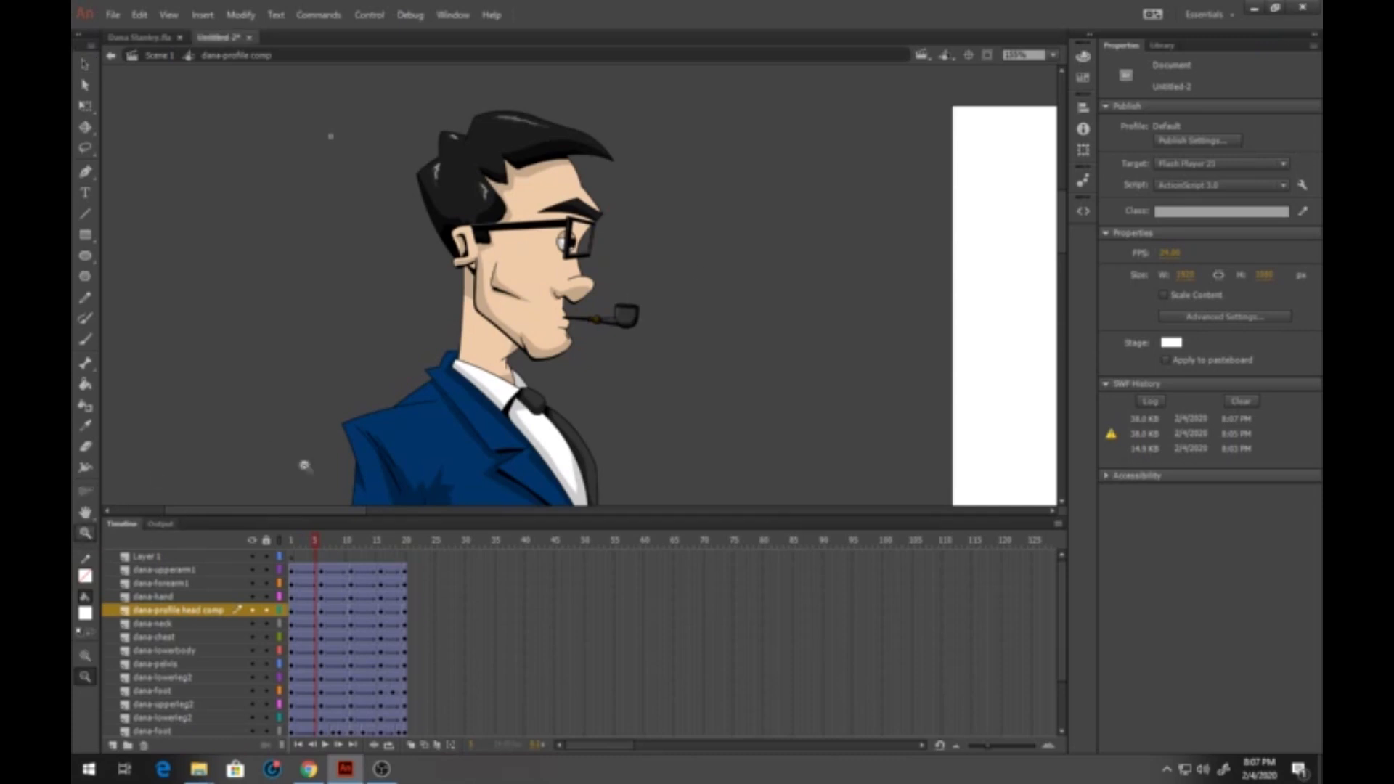
click(948, 334)
click(759, 353)
key(space)
drag(454, 354, 464, 302)
drag(304, 143, 874, 460)
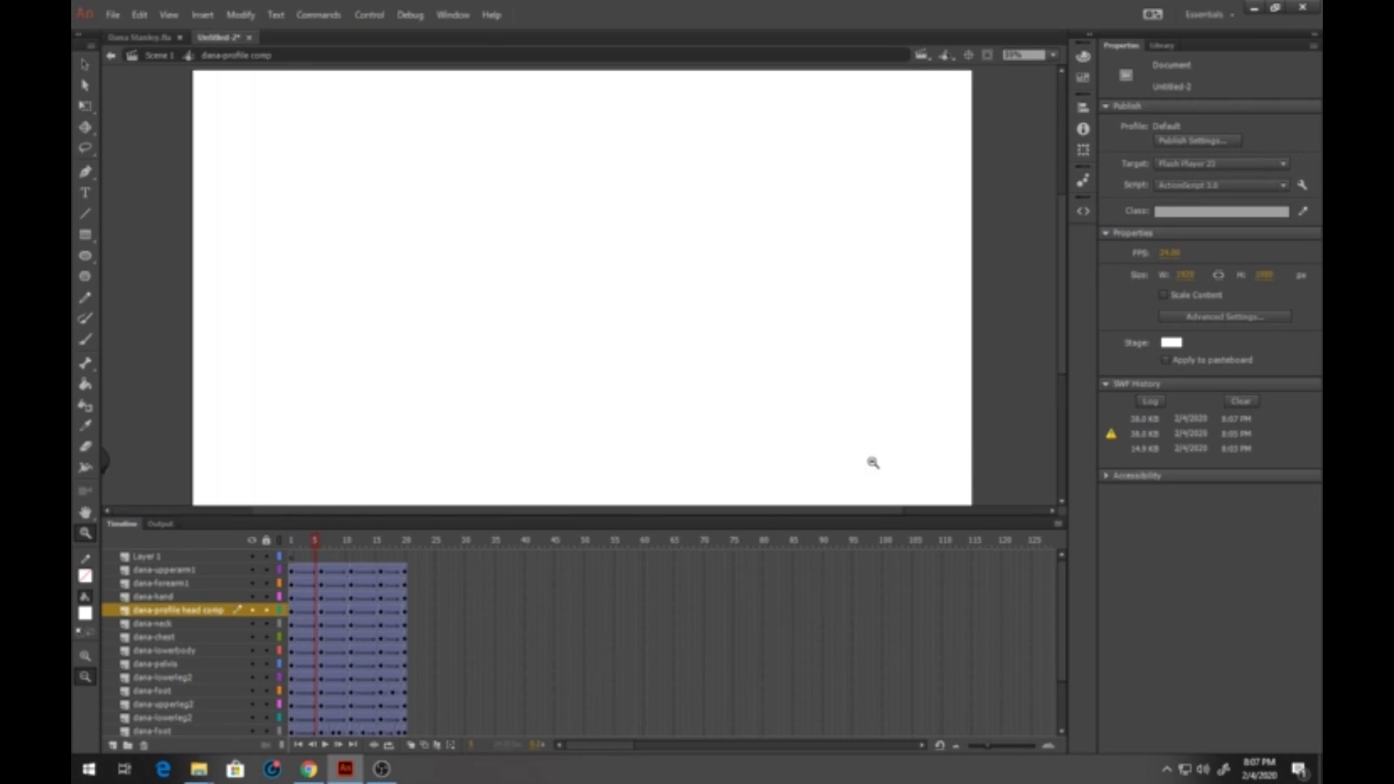
alt+click(524, 389)
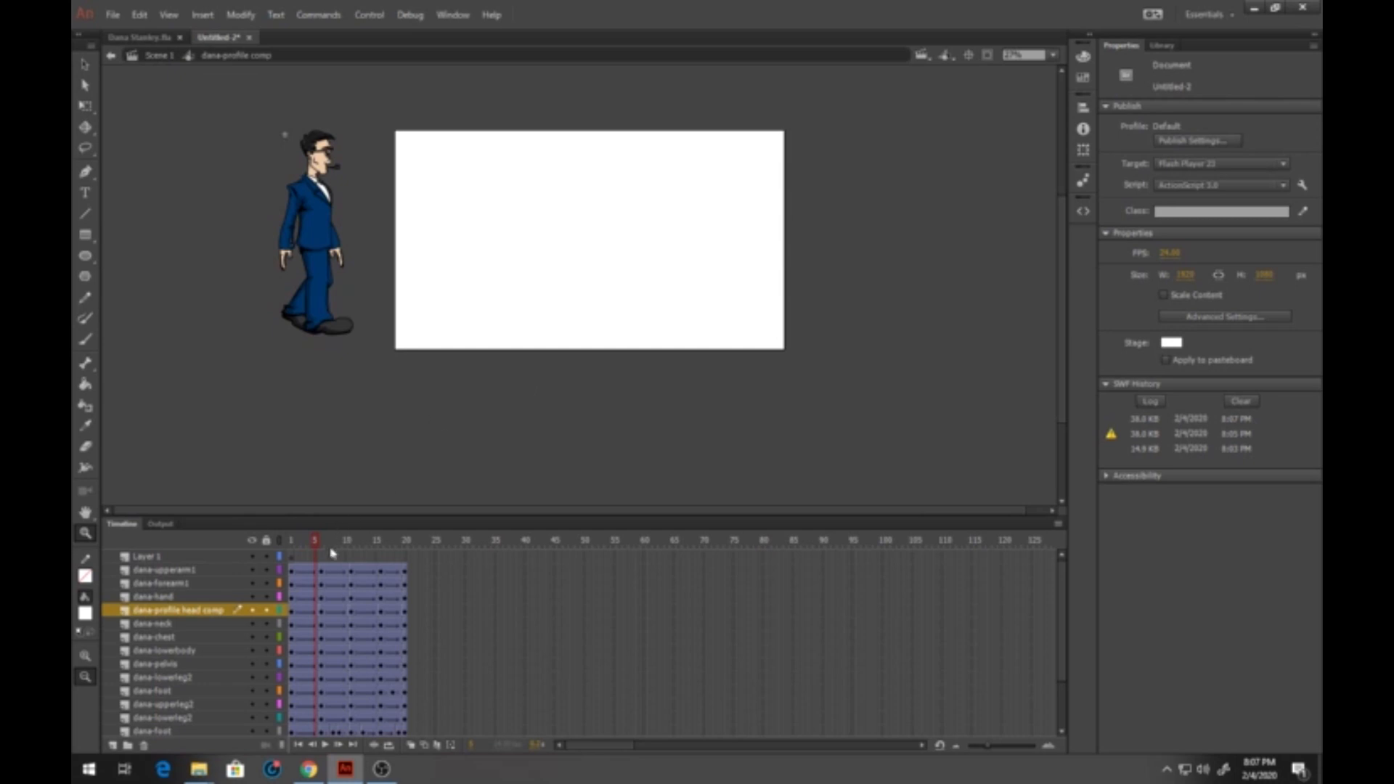
drag(315, 544, 274, 556)
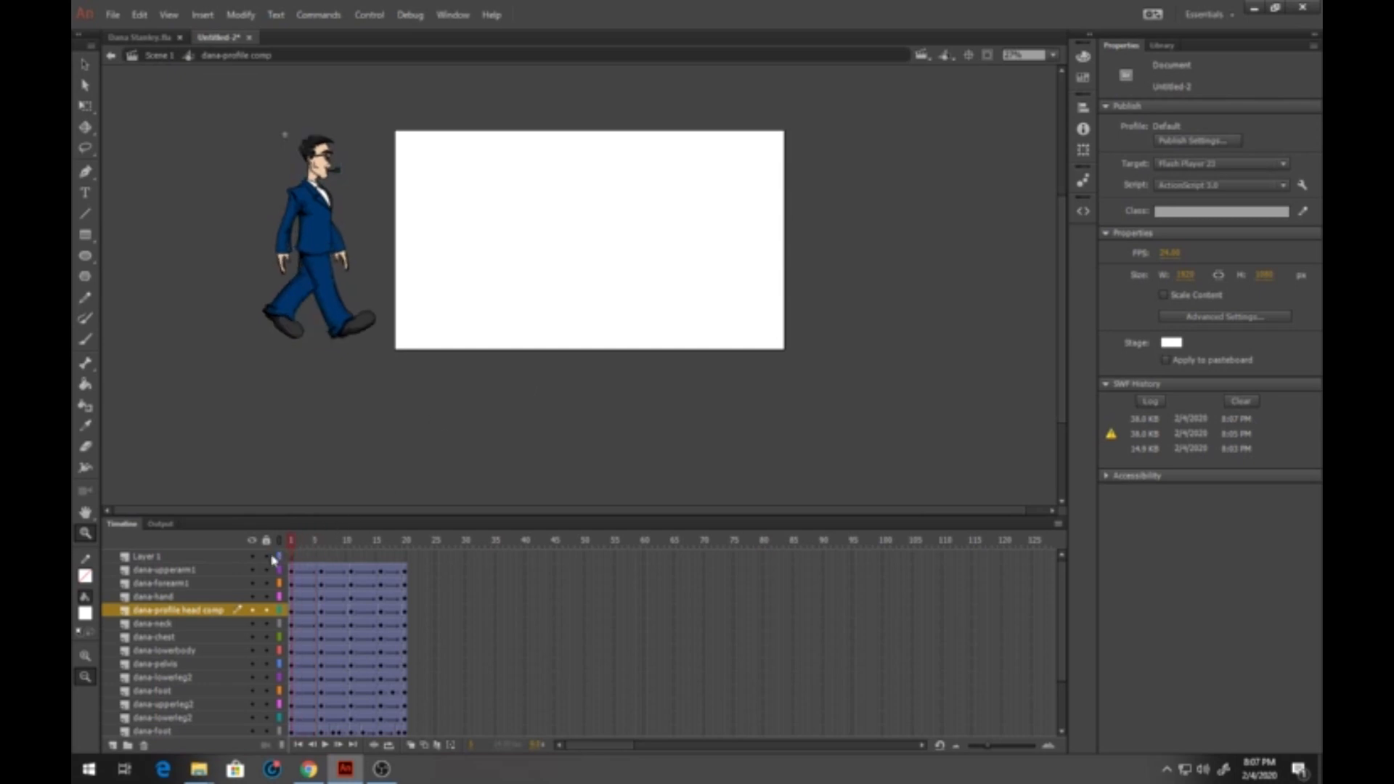
click(161, 61)
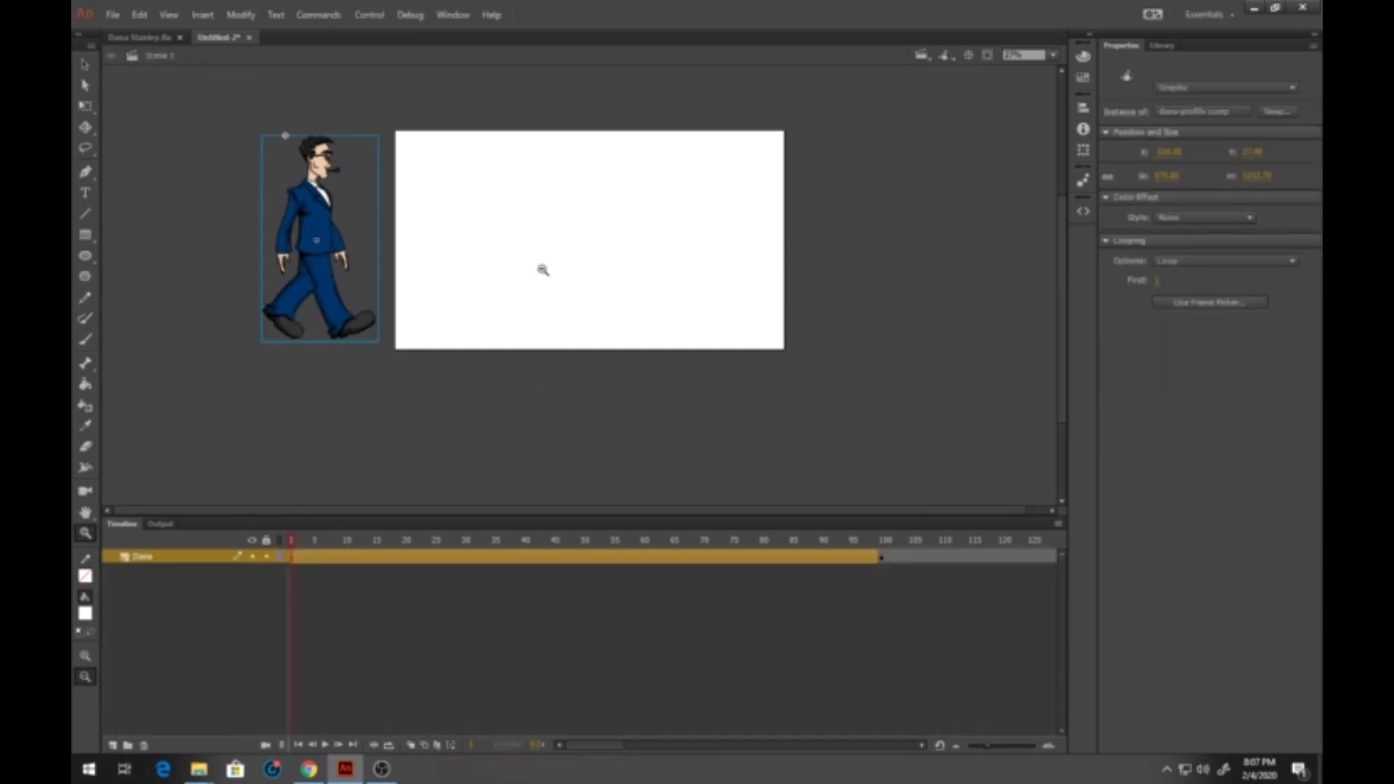
click(379, 551)
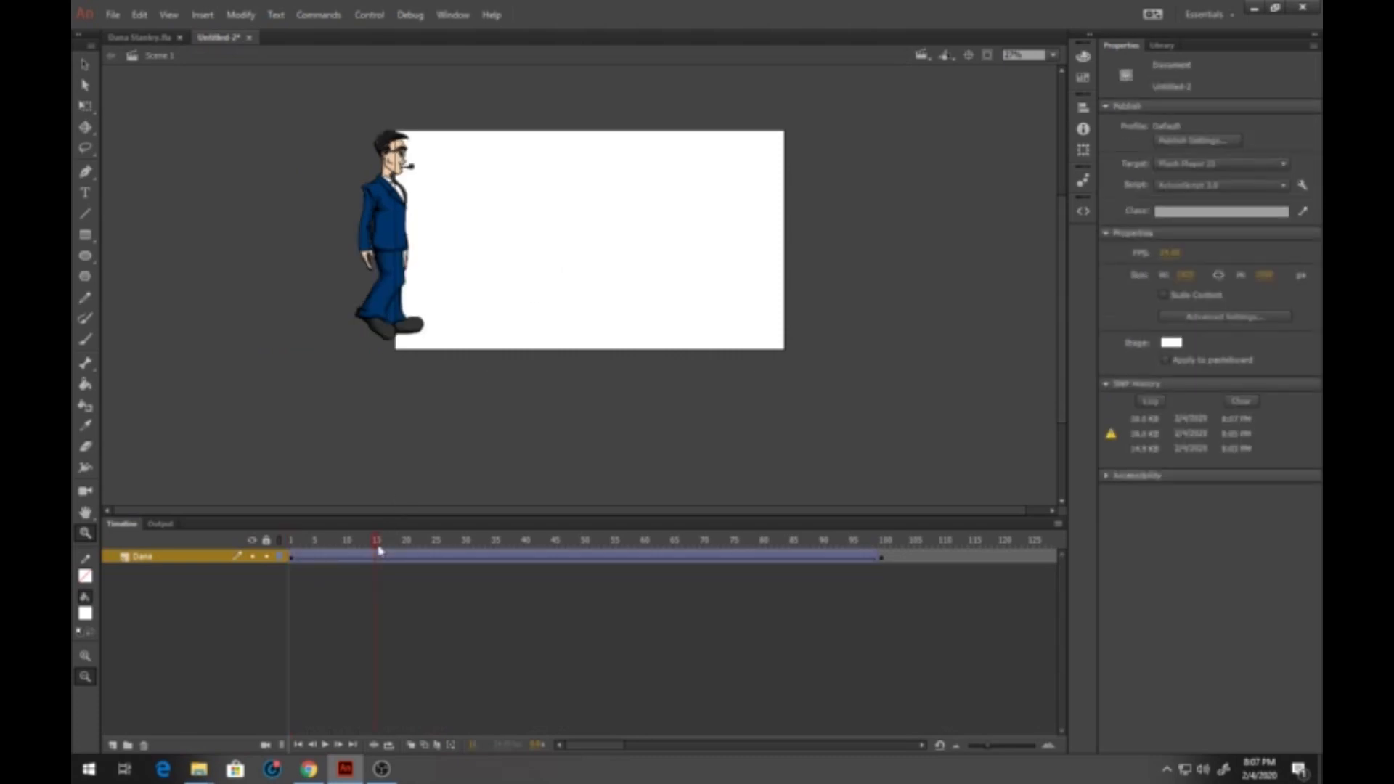